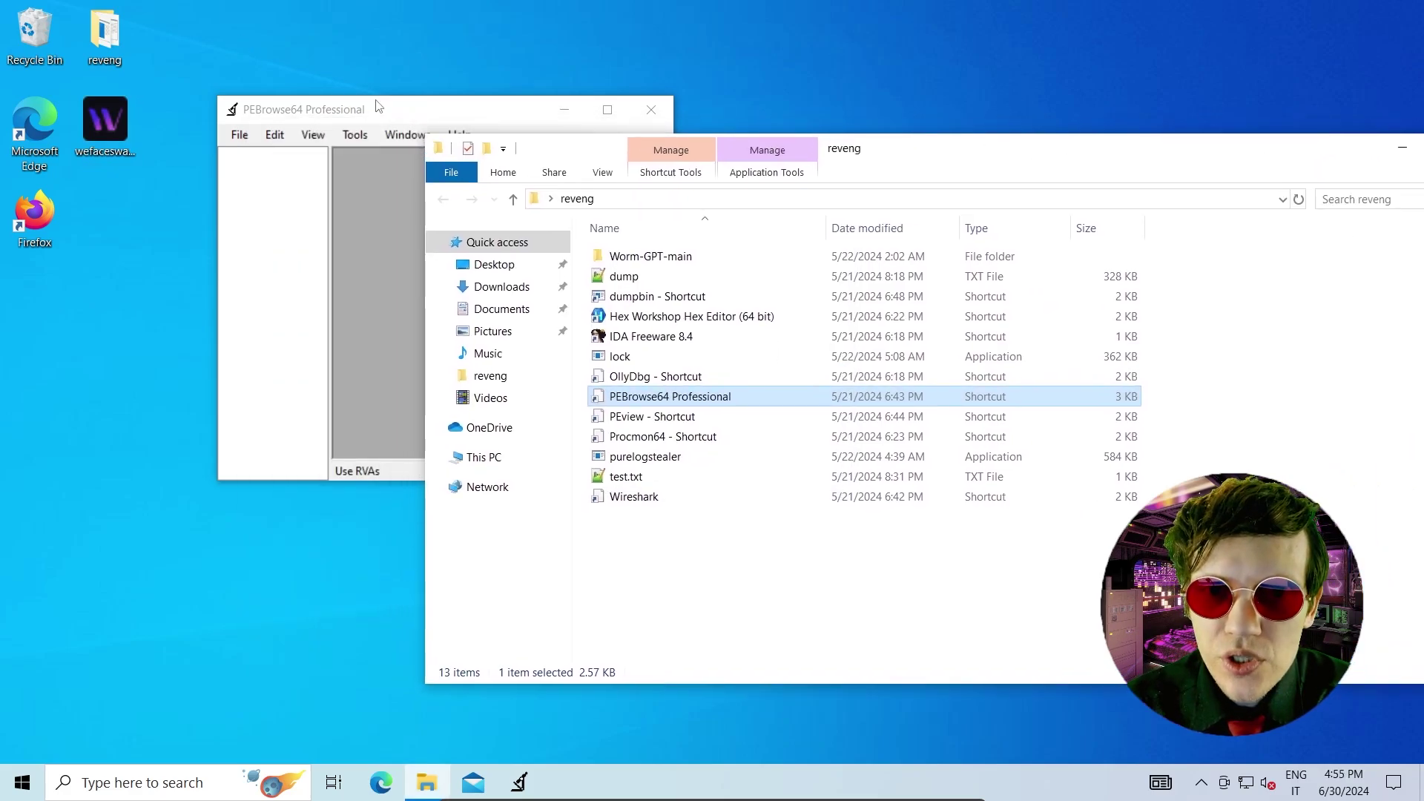
Load the wefaceswap_x86_x64 executable from the Desktop into PEBrowse64 Professional and maximize the program window
{"action": "left_click", "coordinate": [382, 110]}
{"action": "left_click", "coordinate": [247, 135]}
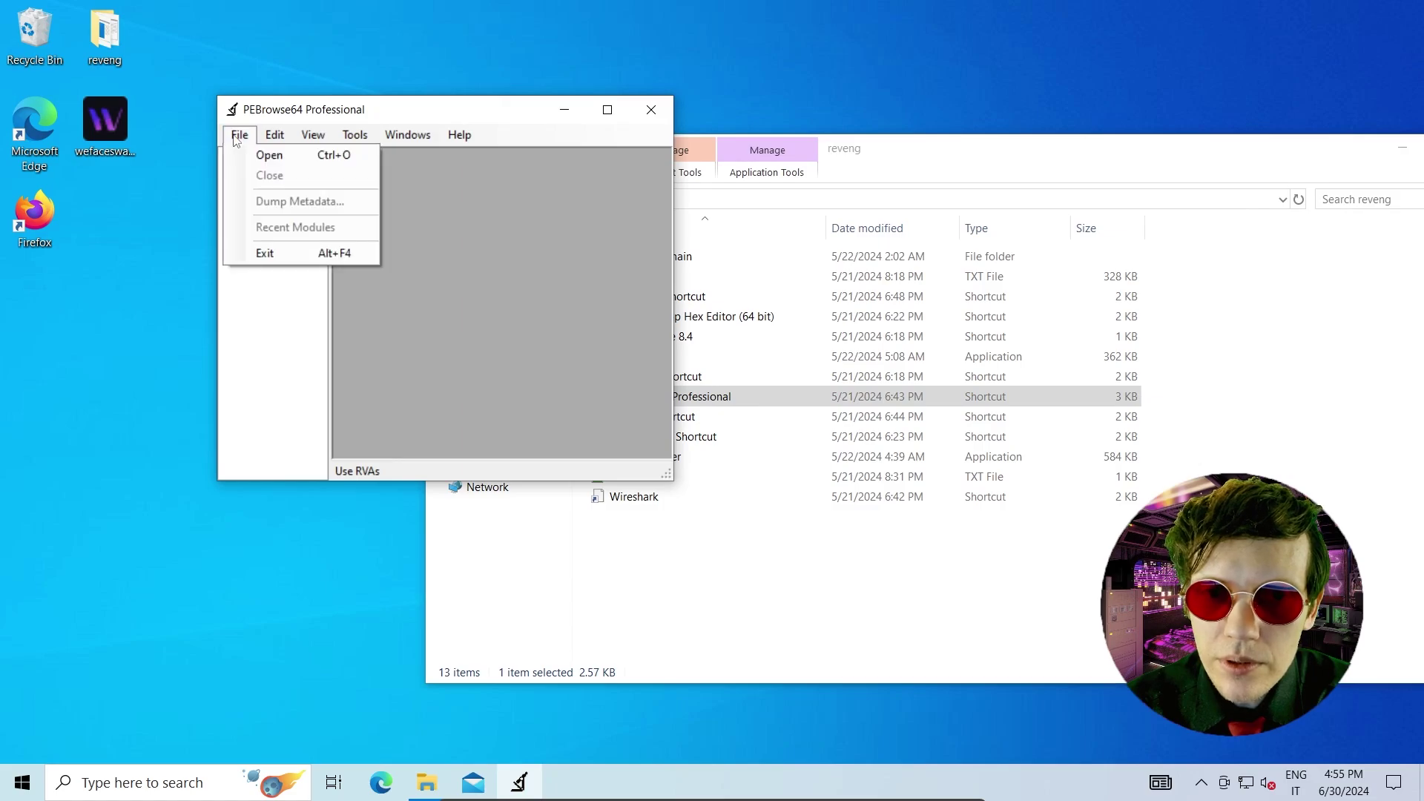
{"action": "left_click", "coordinate": [280, 161]}
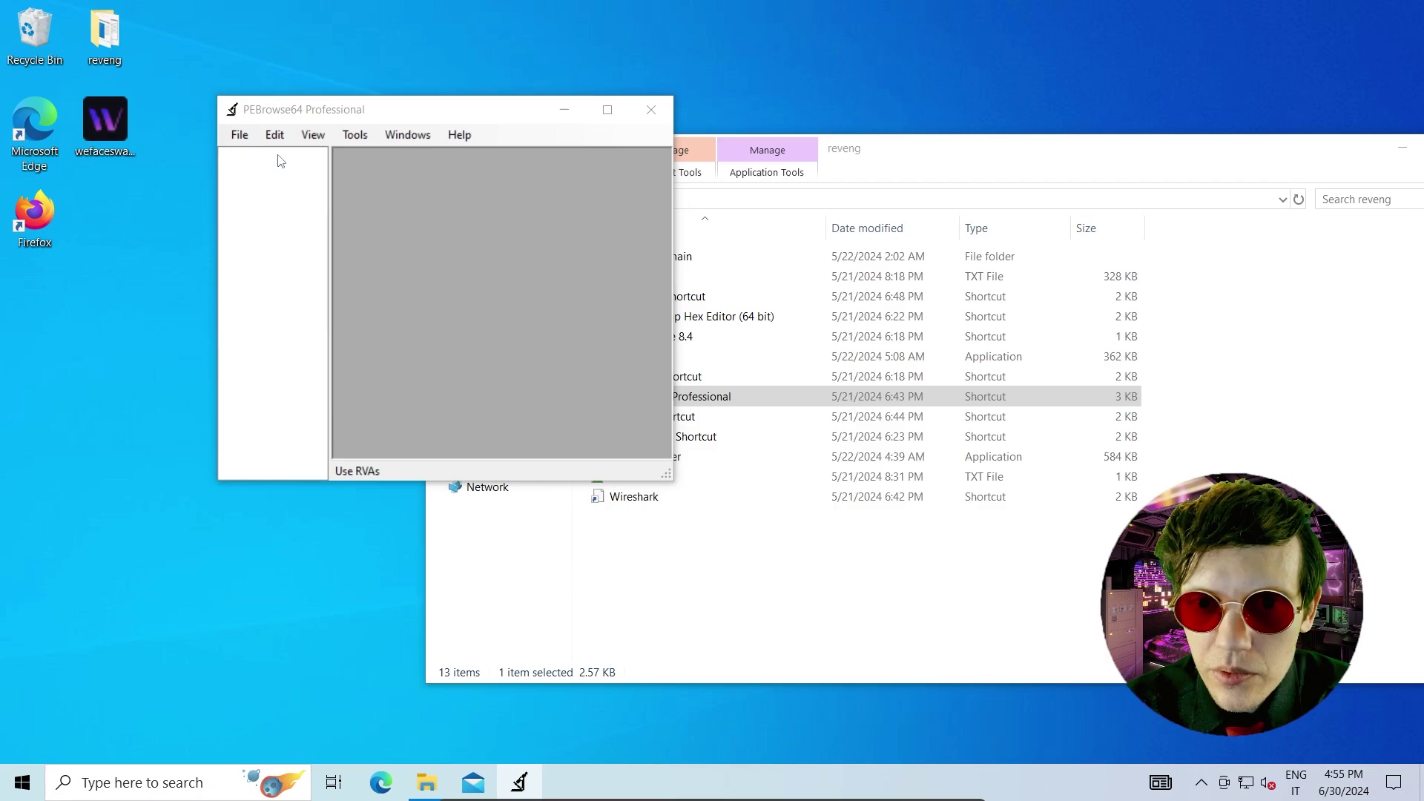
{"action": "left_click", "coordinate": [429, 277]}
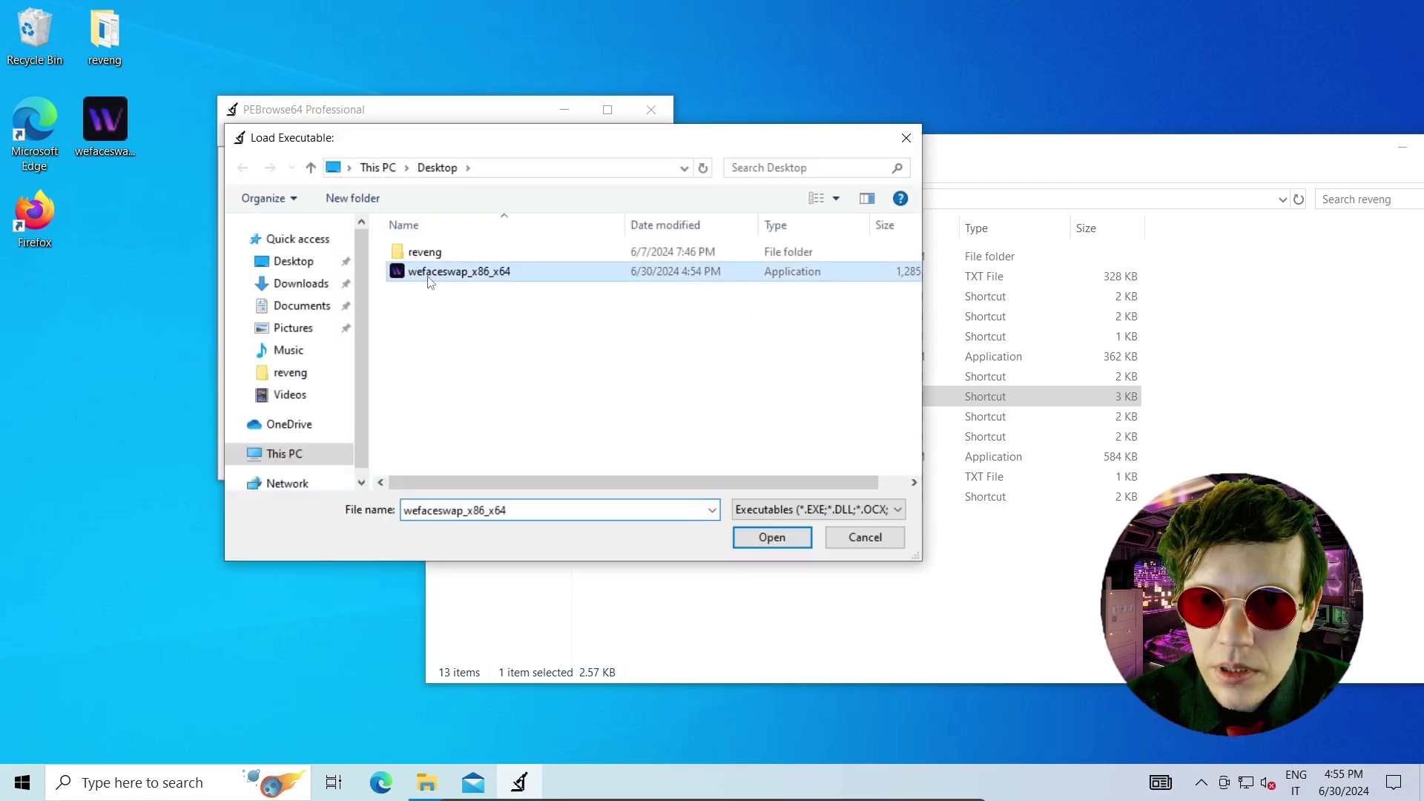
{"action": "double_click", "coordinate": [429, 277]}
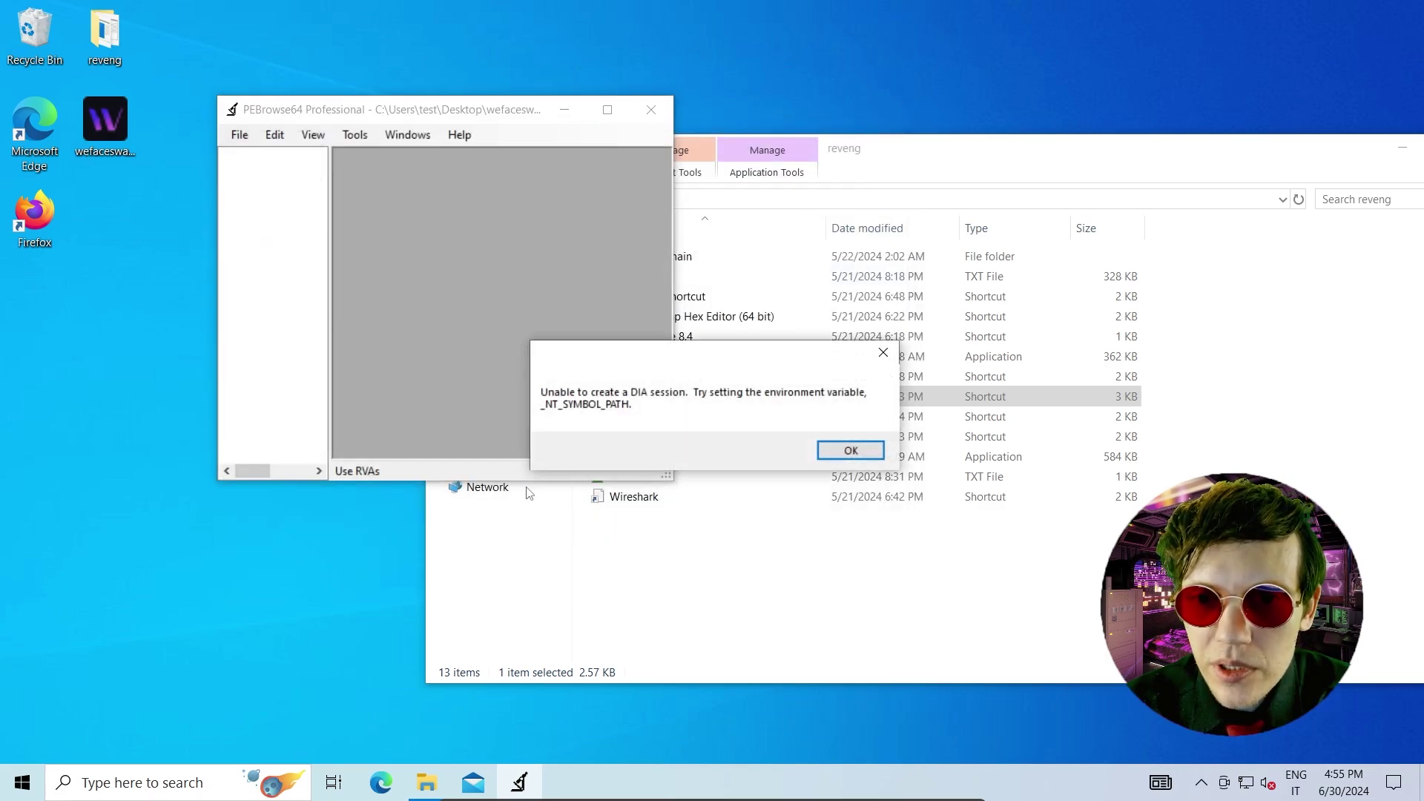
{"action": "left_click", "coordinate": [850, 449]}
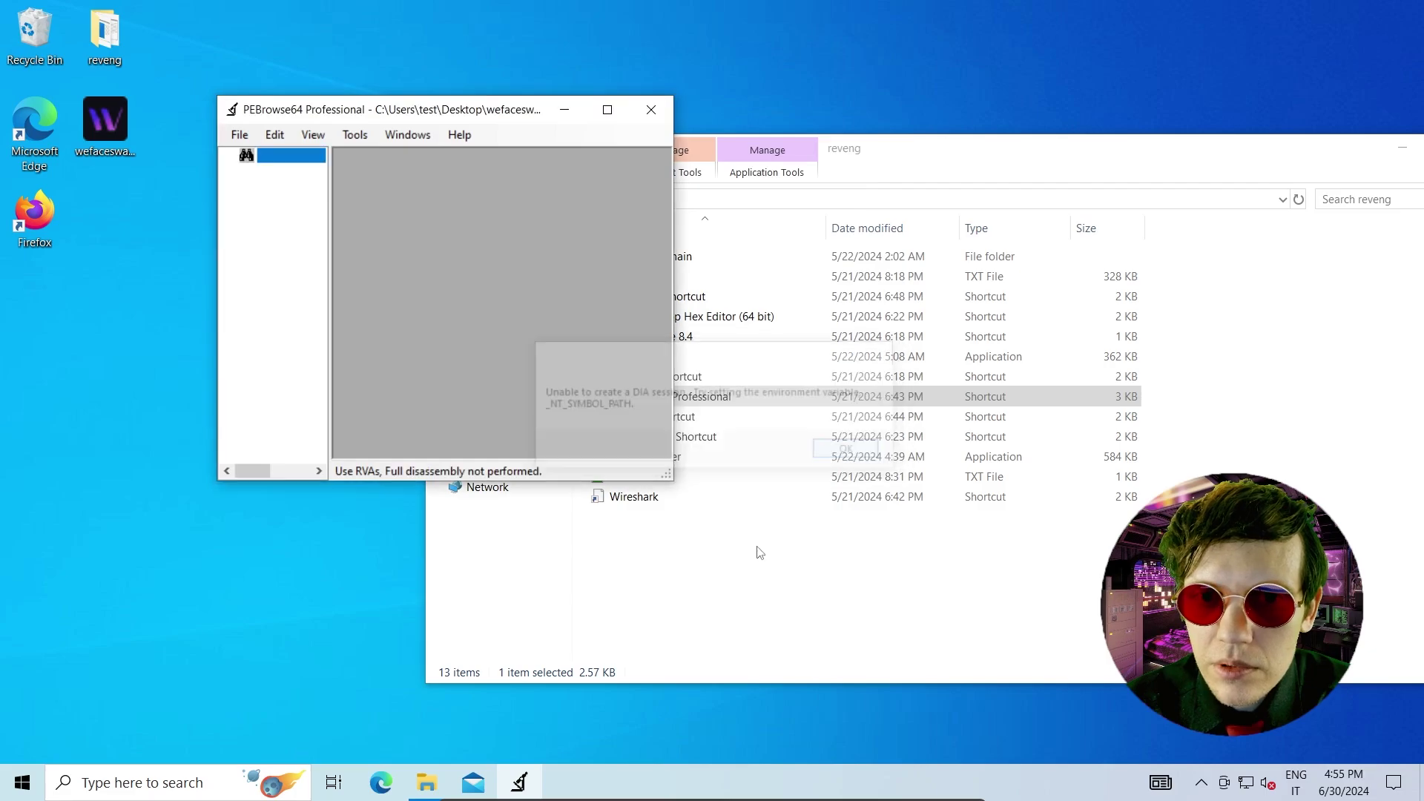
{"action": "left_click", "coordinate": [608, 110]}
{"action": "left_click_drag", "start_coordinate": [112, 238], "coordinate": [249, 239]}
Switch to Microsoft Edge and repeat the recent web search for "cuckoo cert"
{"action": "left_click", "coordinate": [1313, 10]}
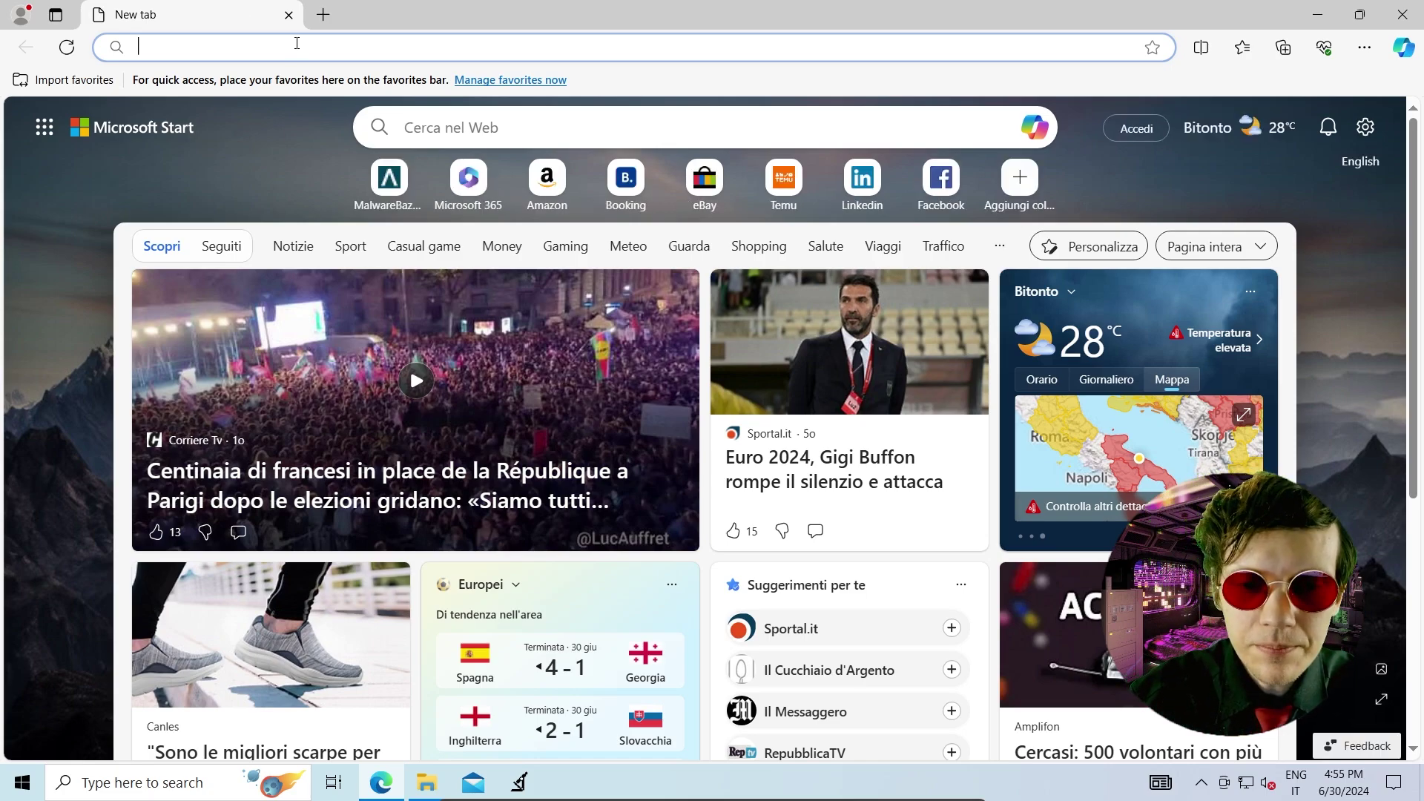
{"action": "left_click", "coordinate": [296, 43]}
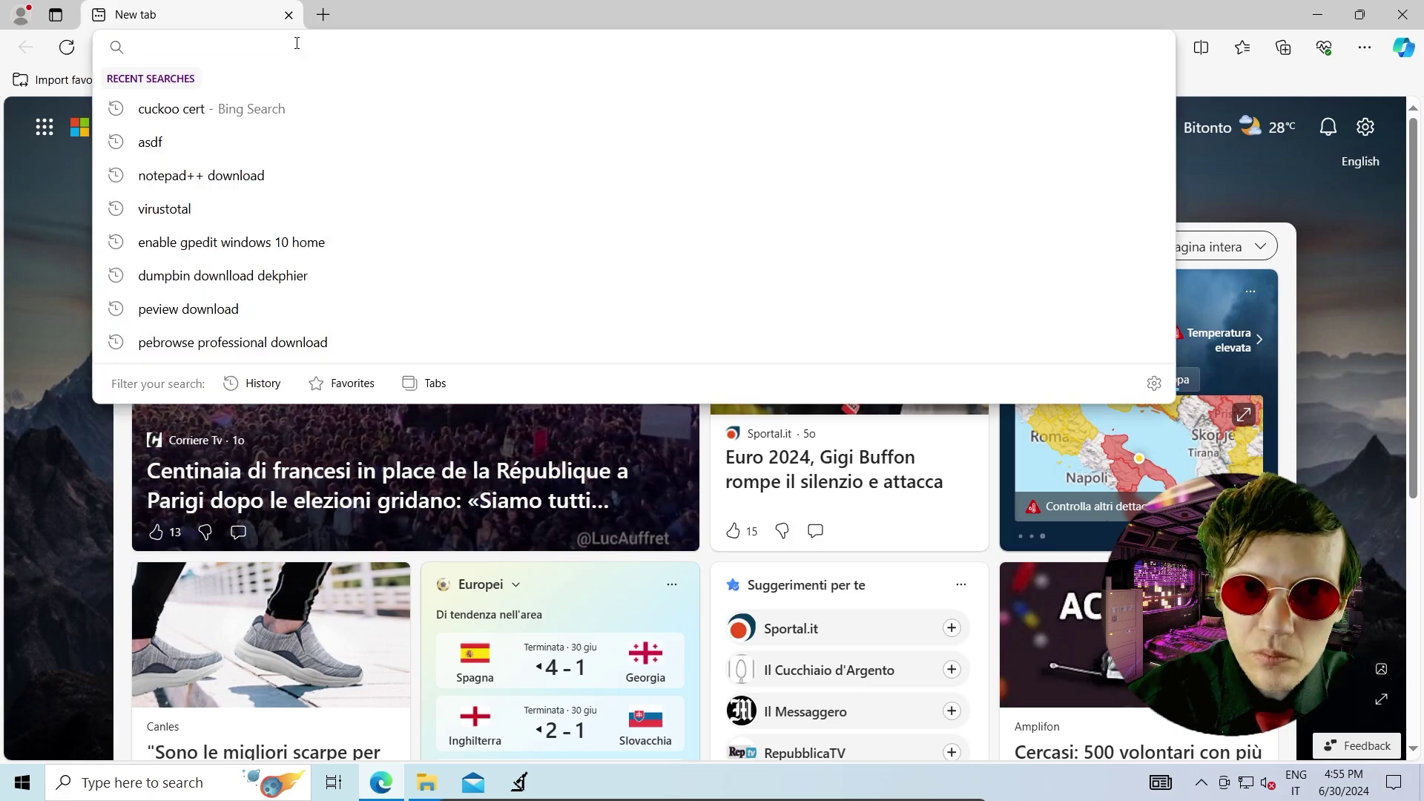
{"action": "left_click", "coordinate": [283, 110]}
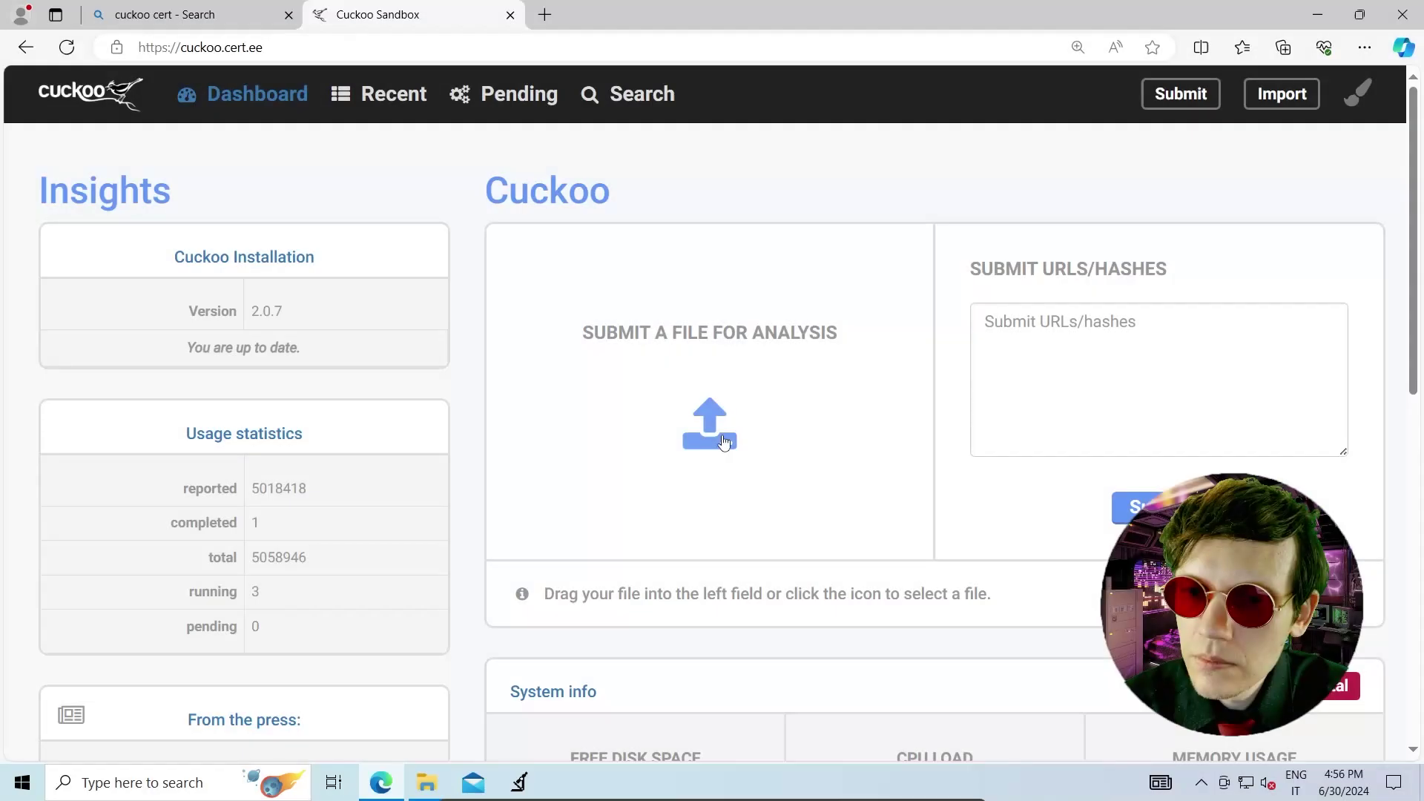
Upload wefaceswap_x86_x64 from the Desktop to Cuckoo Sandbox and start its analysis with the preset options
{"action": "left_click", "coordinate": [723, 443]}
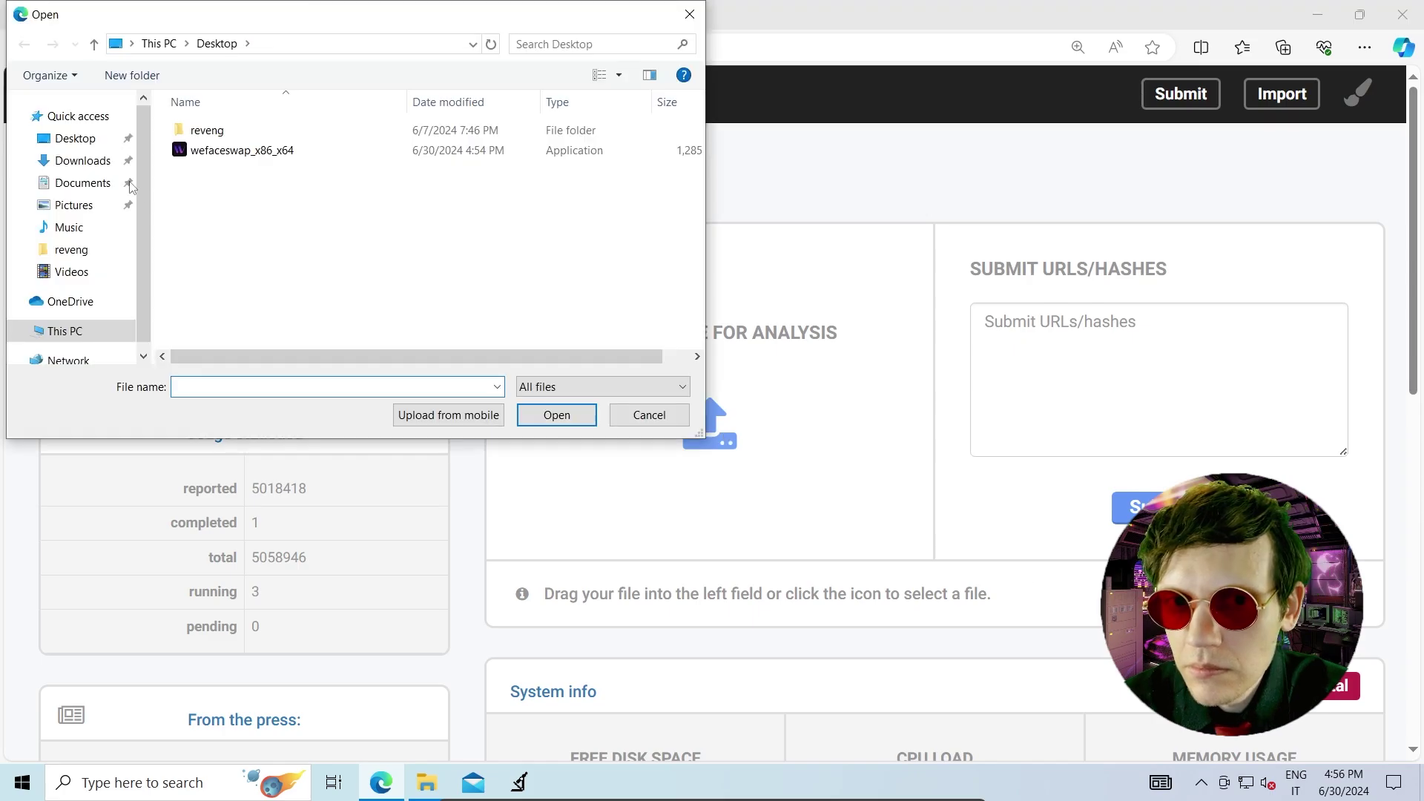
{"action": "double_click", "coordinate": [247, 152]}
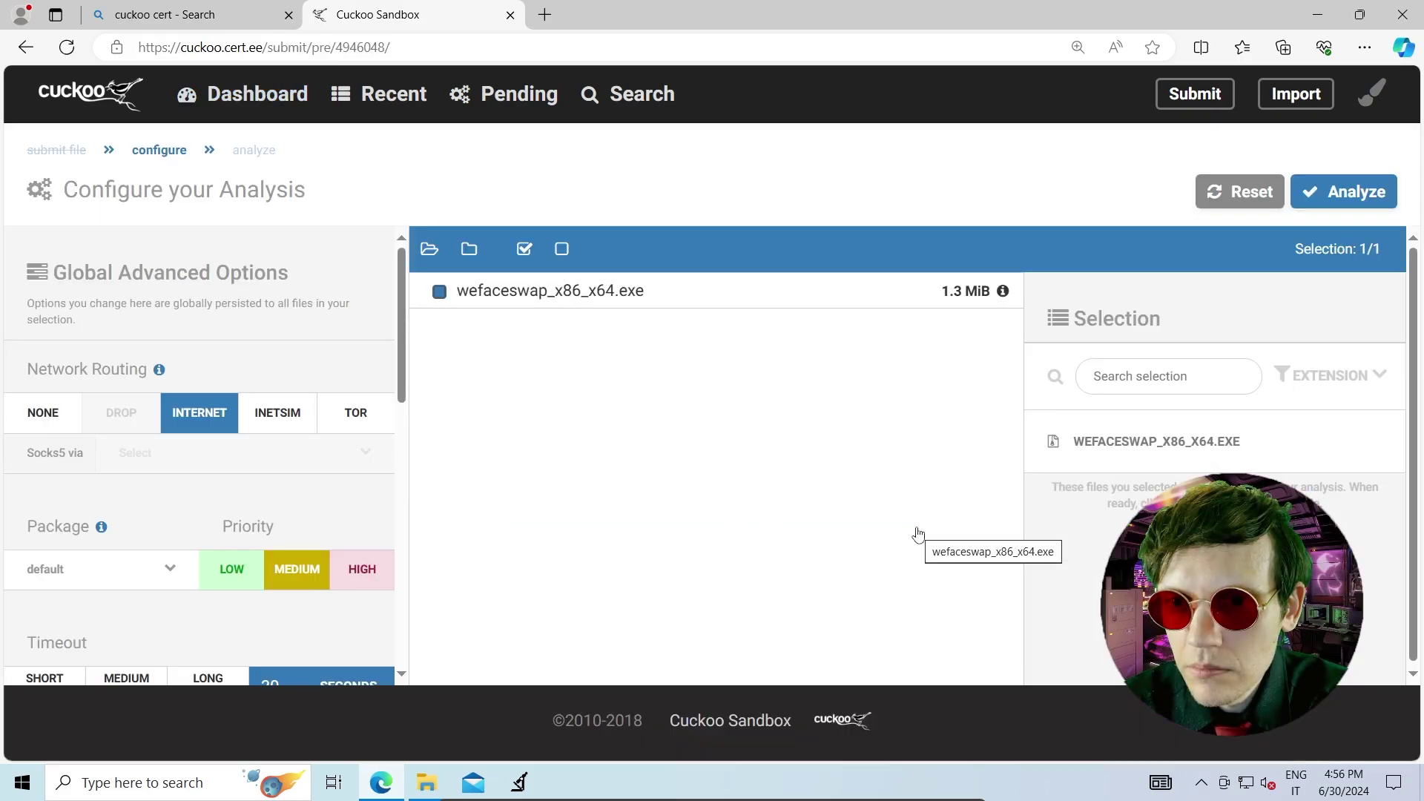
{"action": "left_click", "coordinate": [1338, 195]}
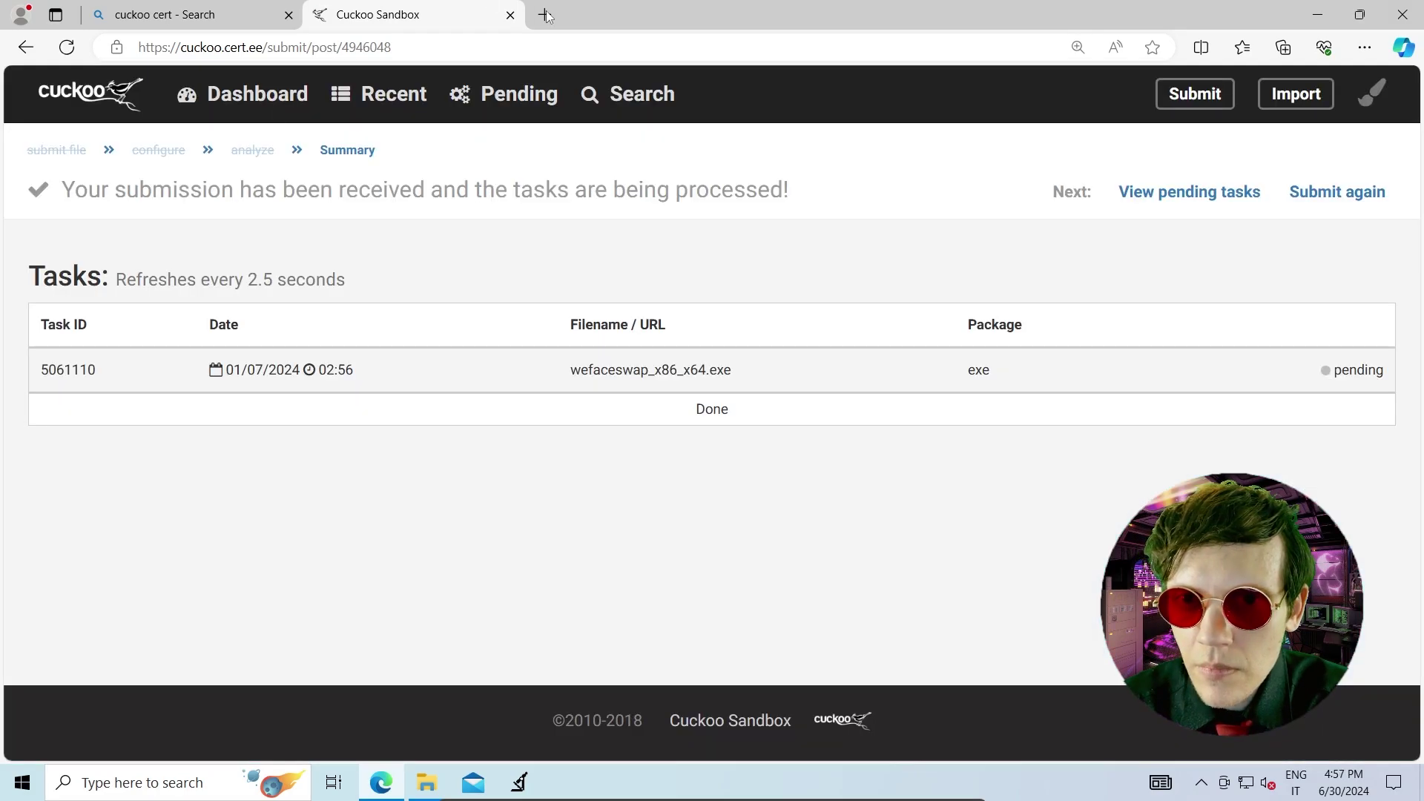
Search the web for "virustotal" in a new browser tab and close the old cuckoo cert search tab
{"action": "left_click", "coordinate": [546, 15]}
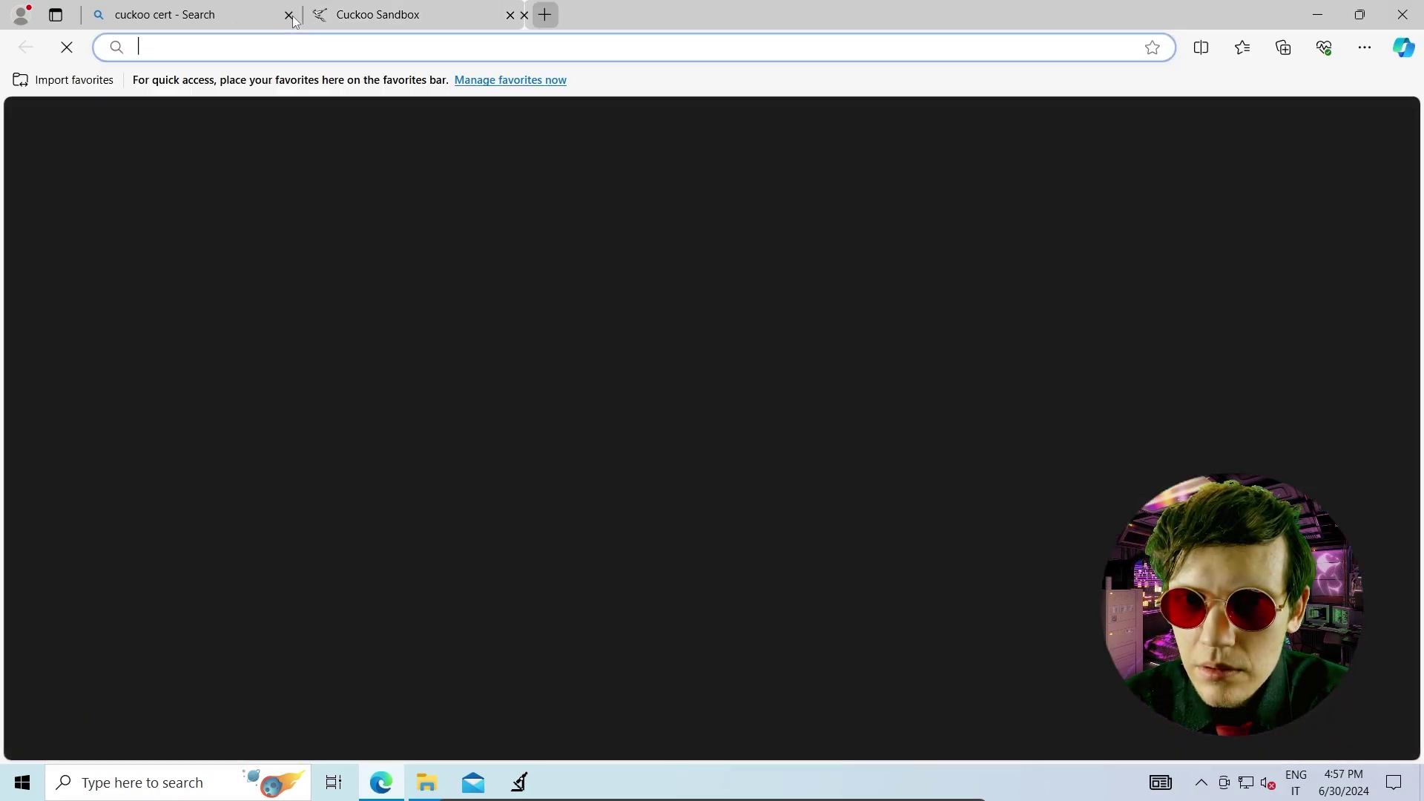
{"action": "left_click", "coordinate": [289, 15]}
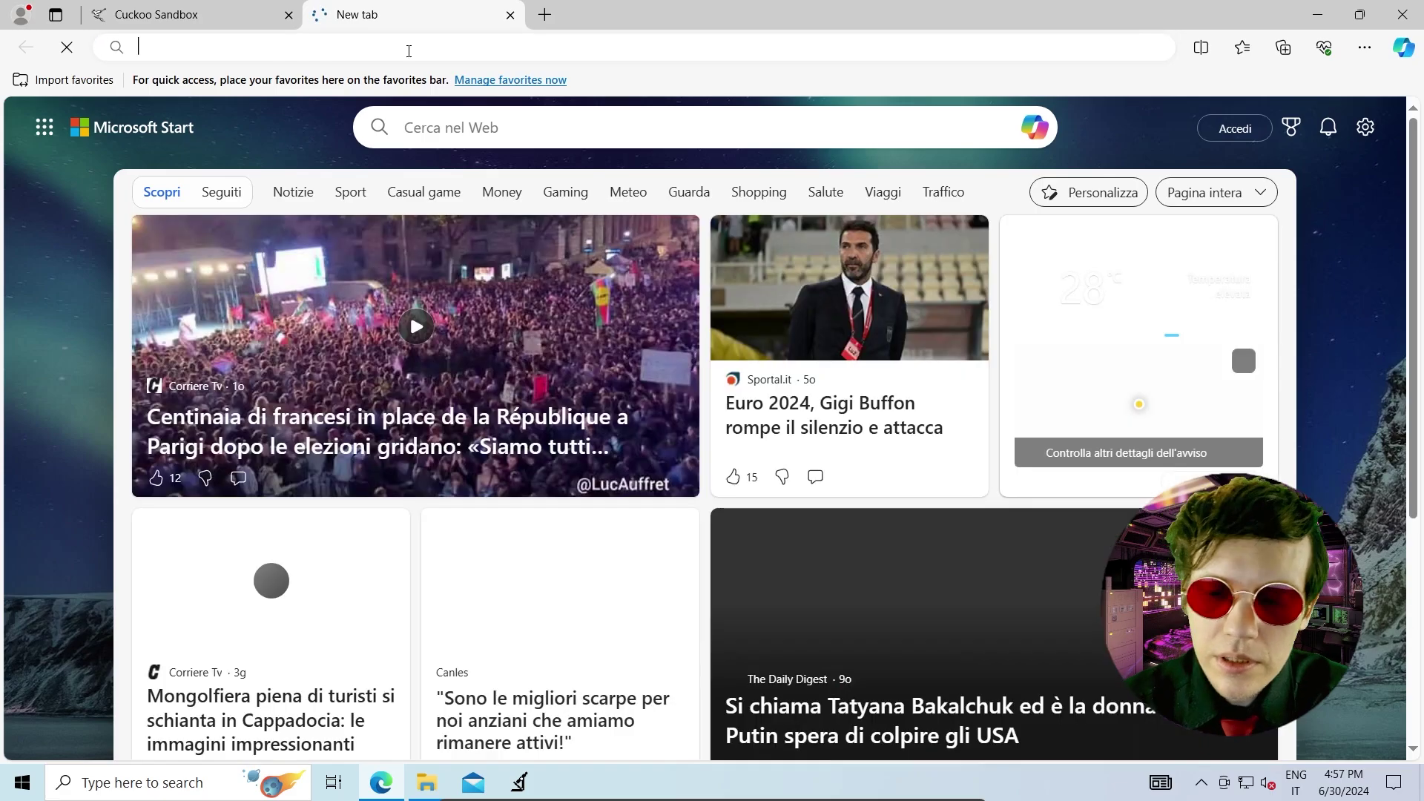
{"action": "left_click", "coordinate": [408, 50]}
{"action": "type", "text": "virus"}
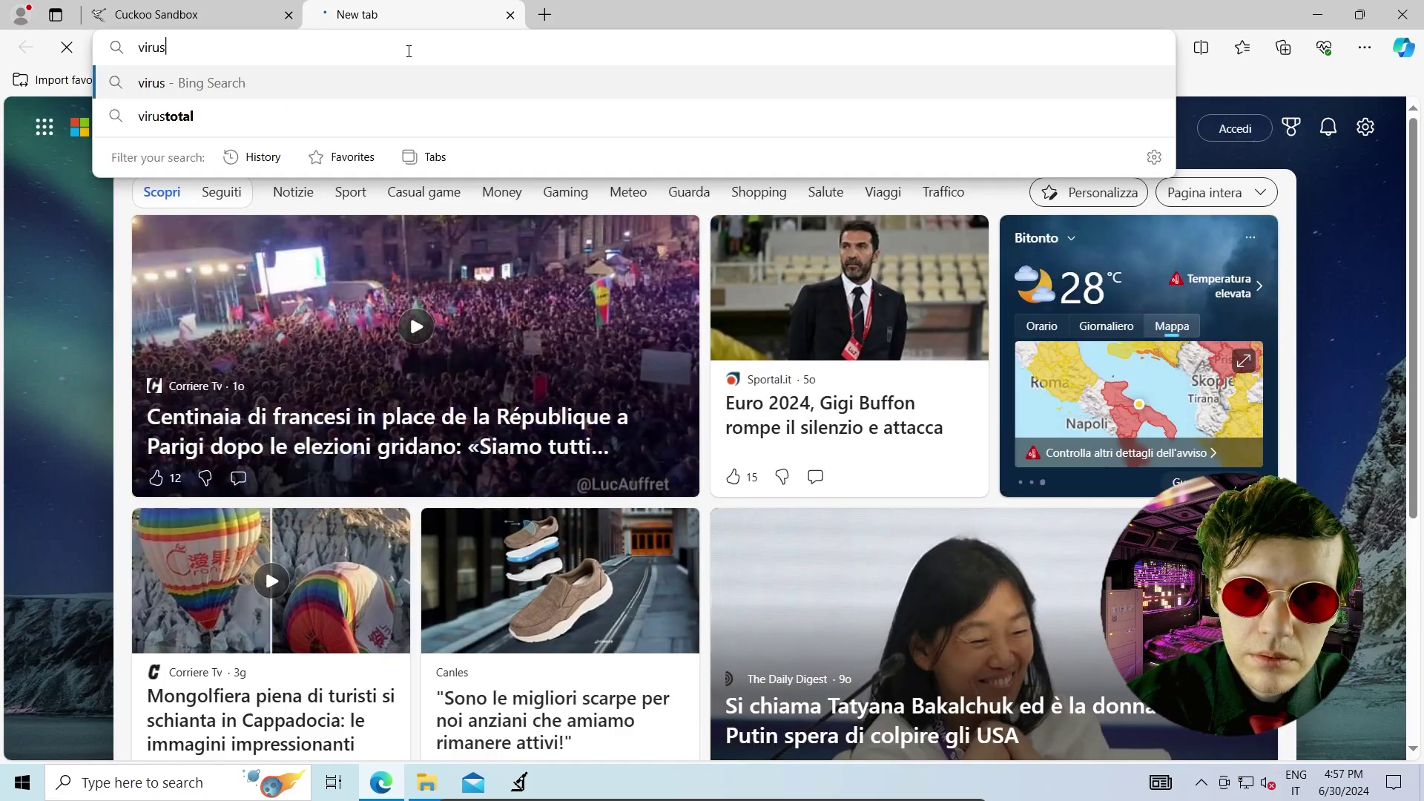
{"action": "type", "text": "total"}
{"action": "type", "text": "v"}
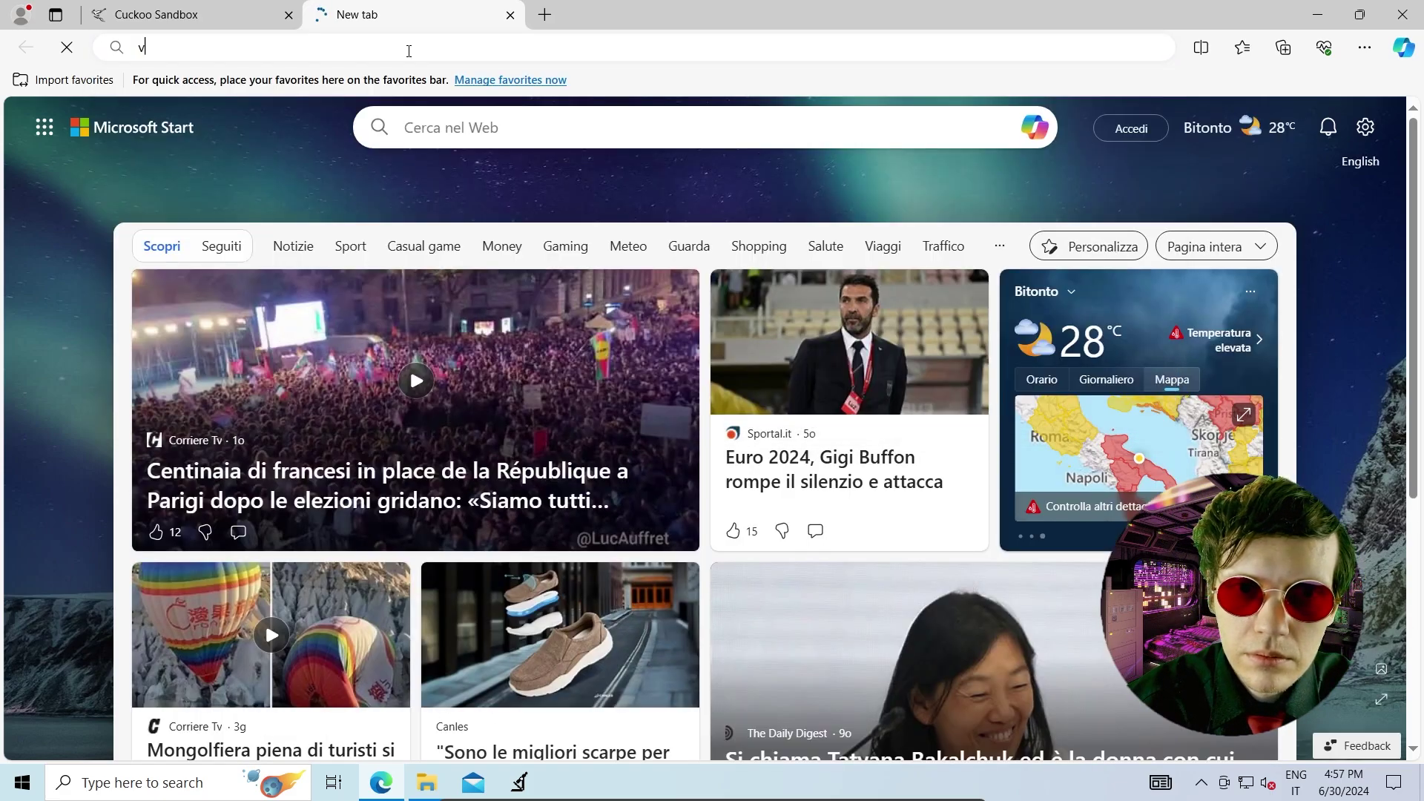
{"action": "type", "text": "irus"}
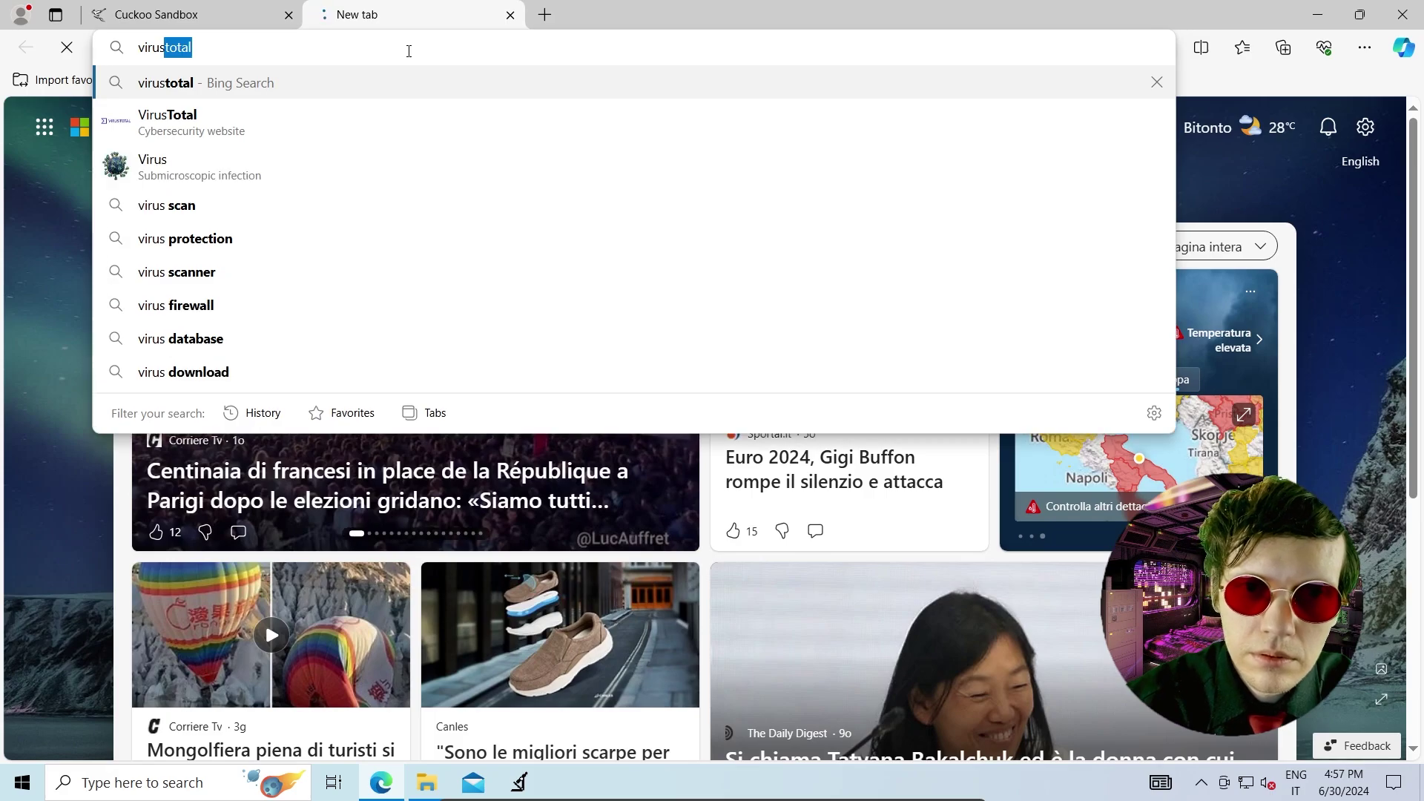
{"action": "key", "text": "Return"}
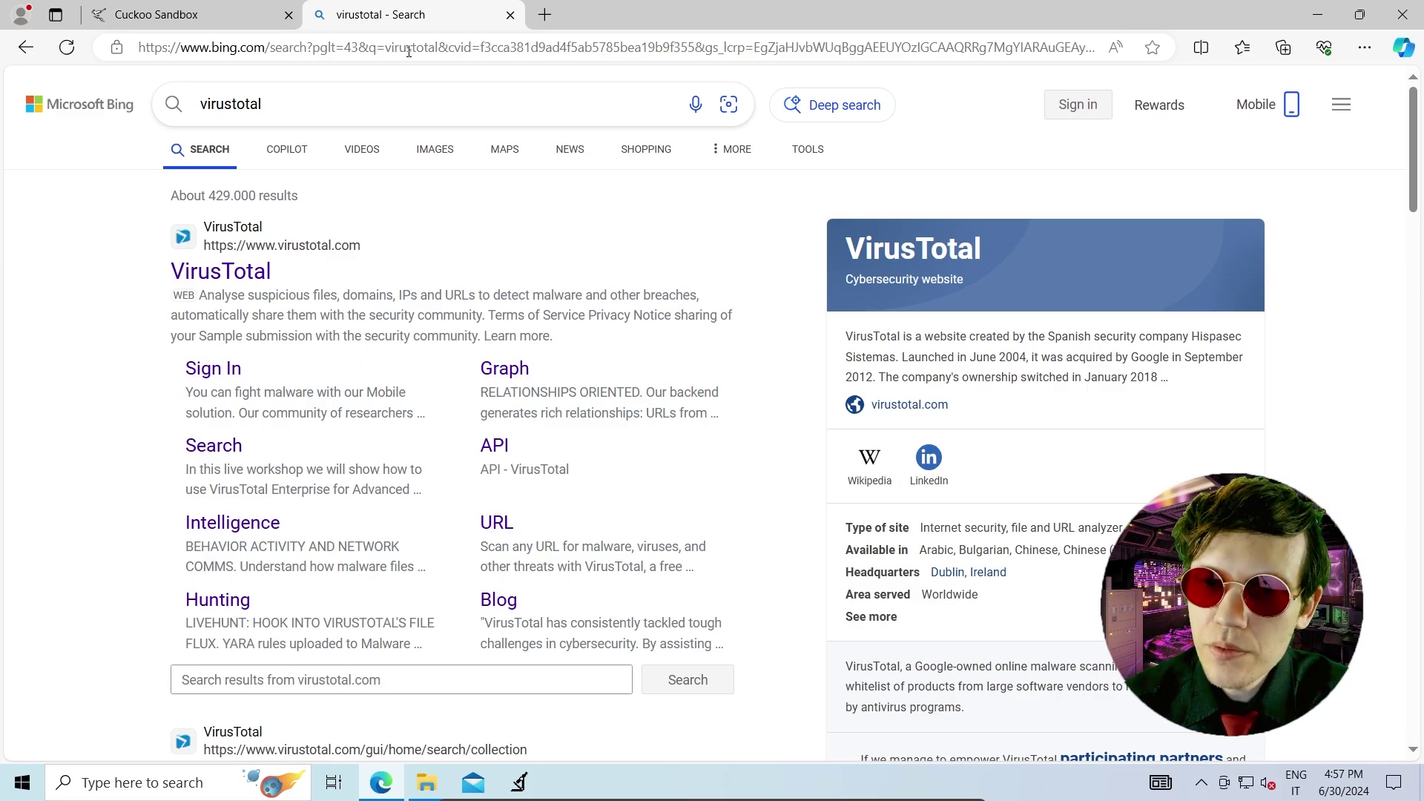
Open the VirusTotal website and upload wefaceswap_x86_x64 from the Desktop for scanning
{"action": "left_click", "coordinate": [228, 276]}
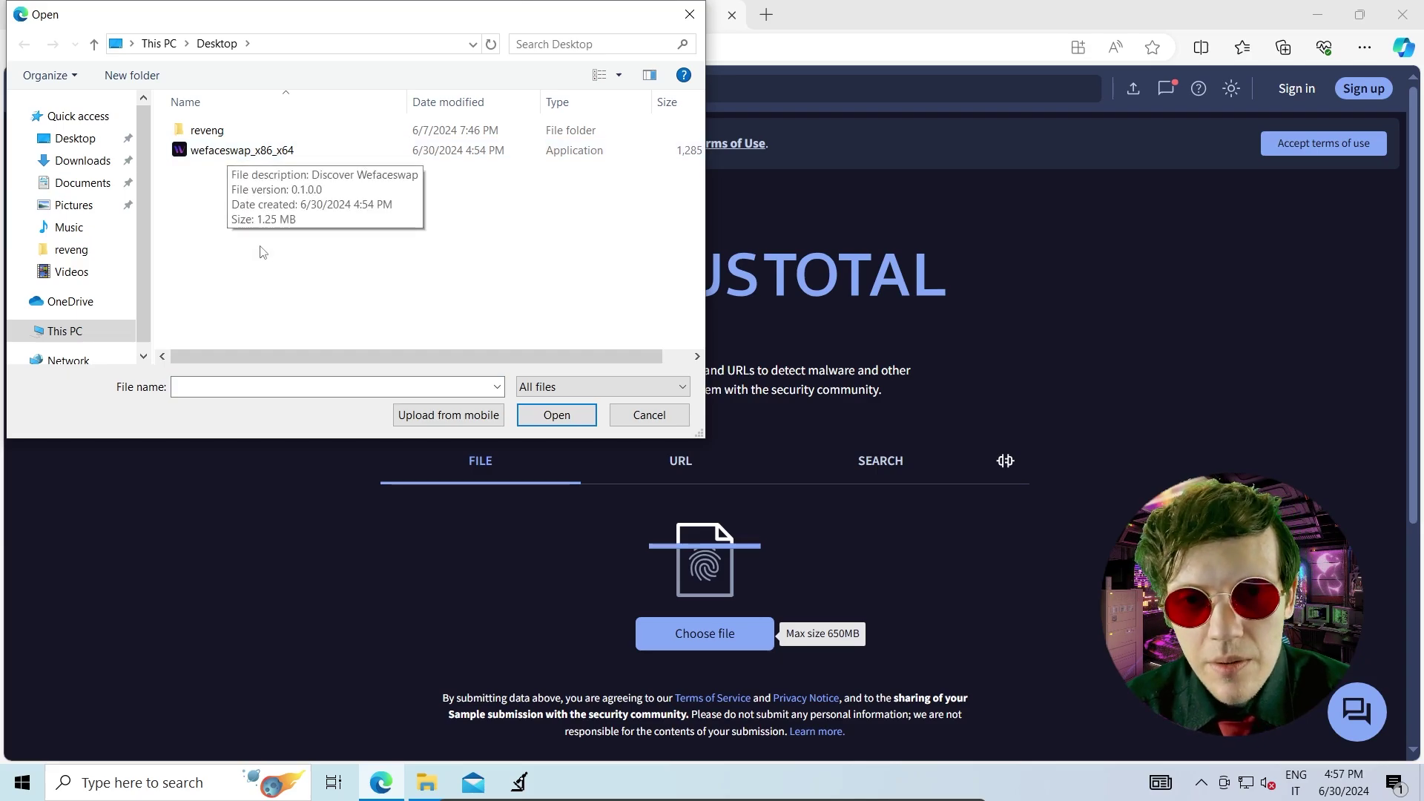
{"action": "double_click", "coordinate": [230, 151]}
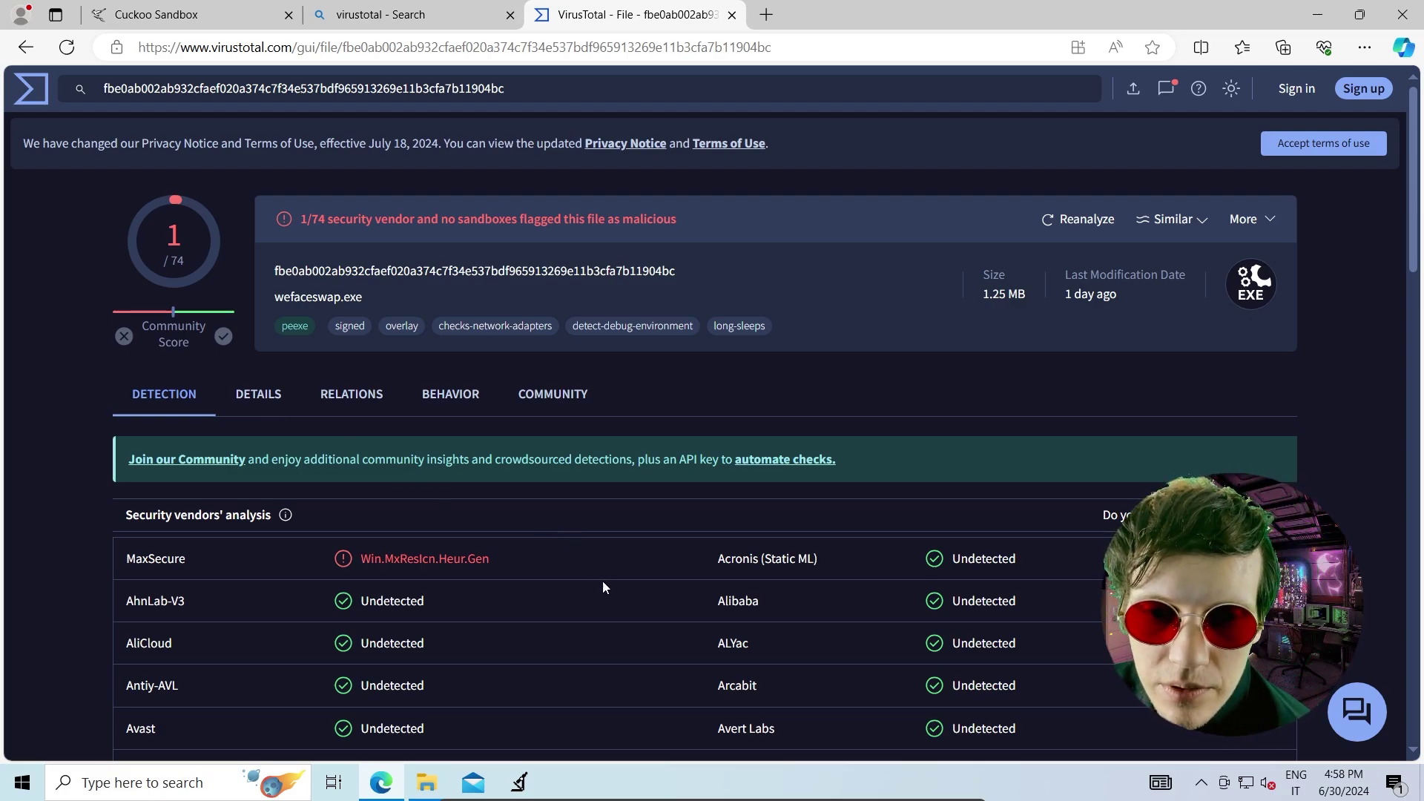
Examine the security vendors' detection results for the uploaded file from the first vendor to the last
{"action": "scroll", "coordinate": [604, 594], "scroll_direction": "down", "scroll_amount": 2}
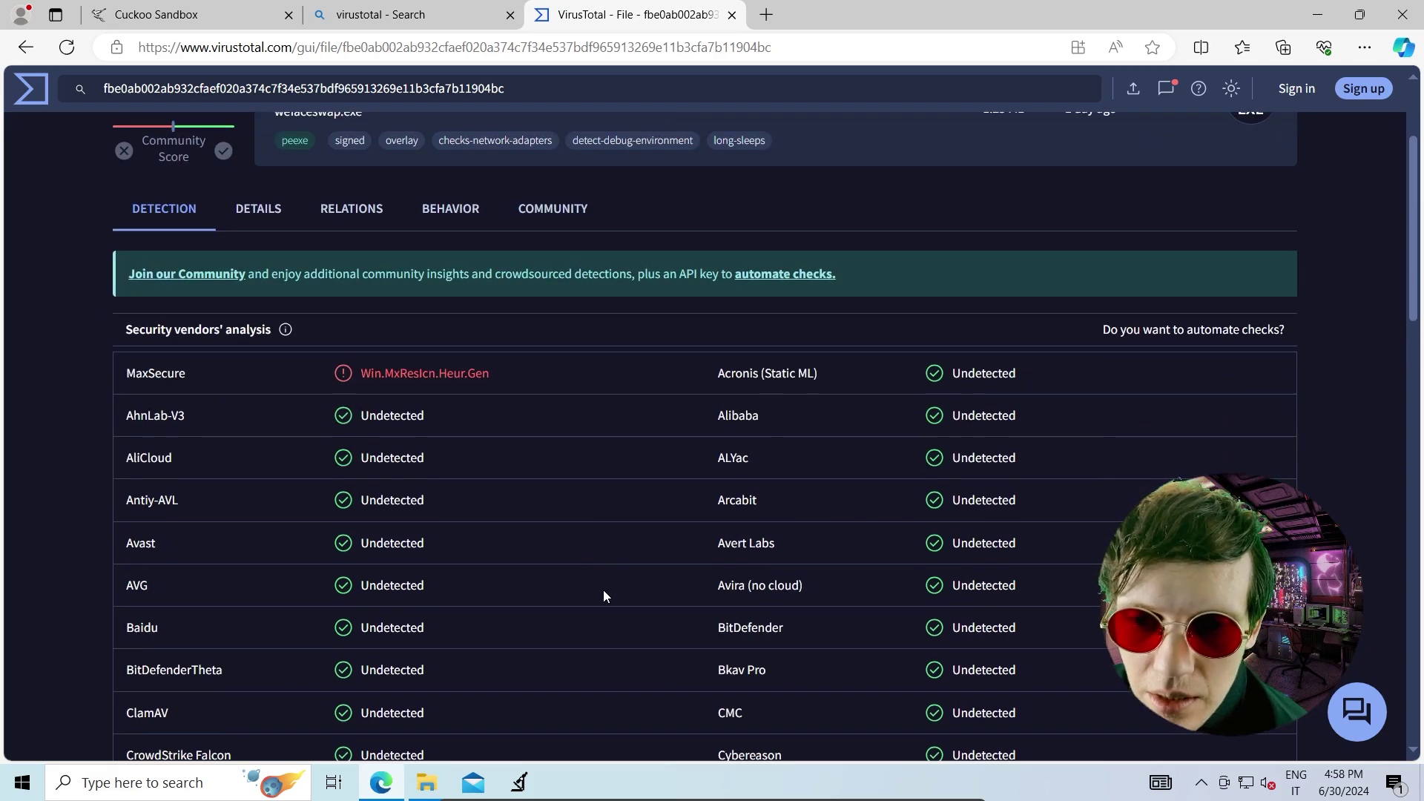
{"action": "scroll", "coordinate": [603, 591], "scroll_direction": "down", "scroll_amount": 5}
{"action": "scroll", "coordinate": [603, 590], "scroll_direction": "down", "scroll_amount": 11}
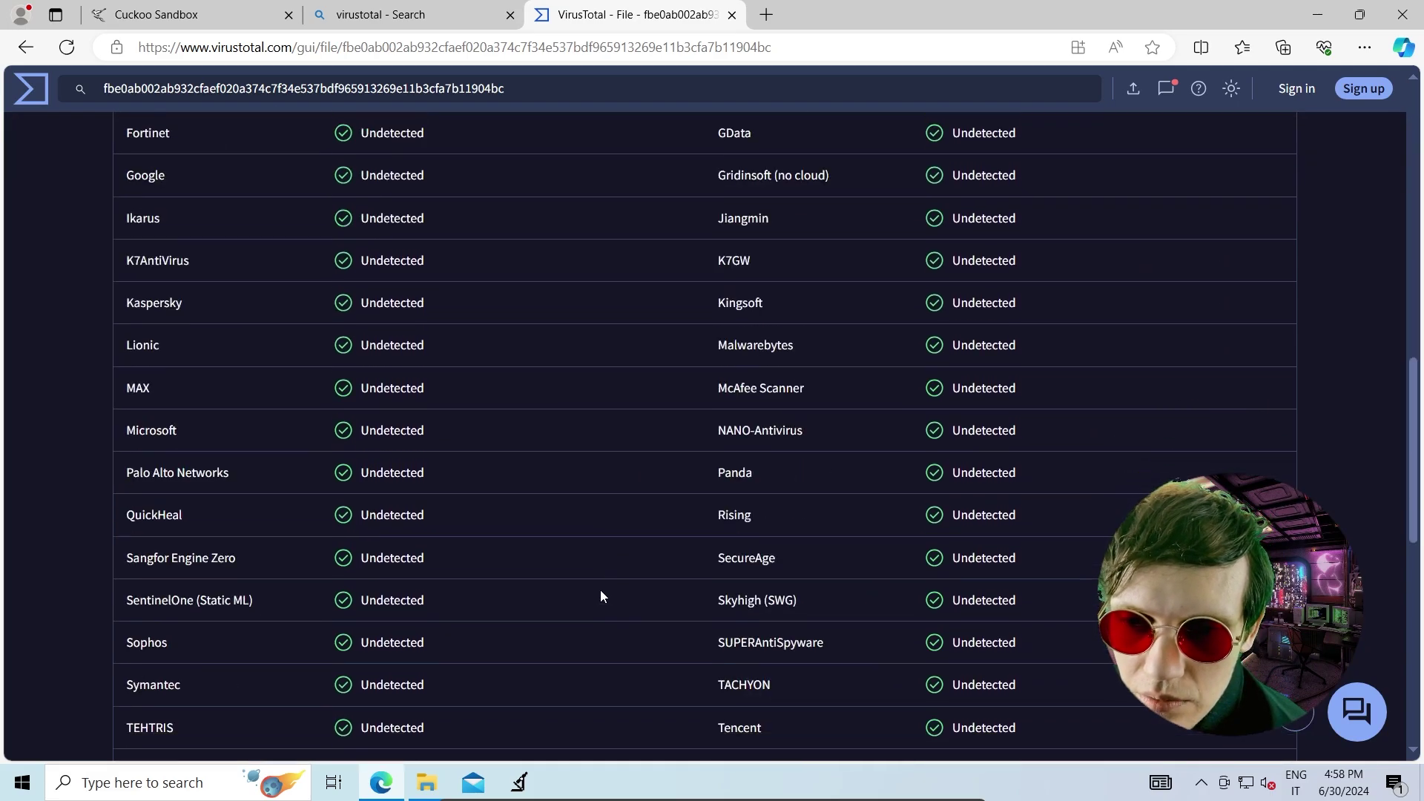
{"action": "scroll", "coordinate": [599, 591], "scroll_direction": "down", "scroll_amount": 1}
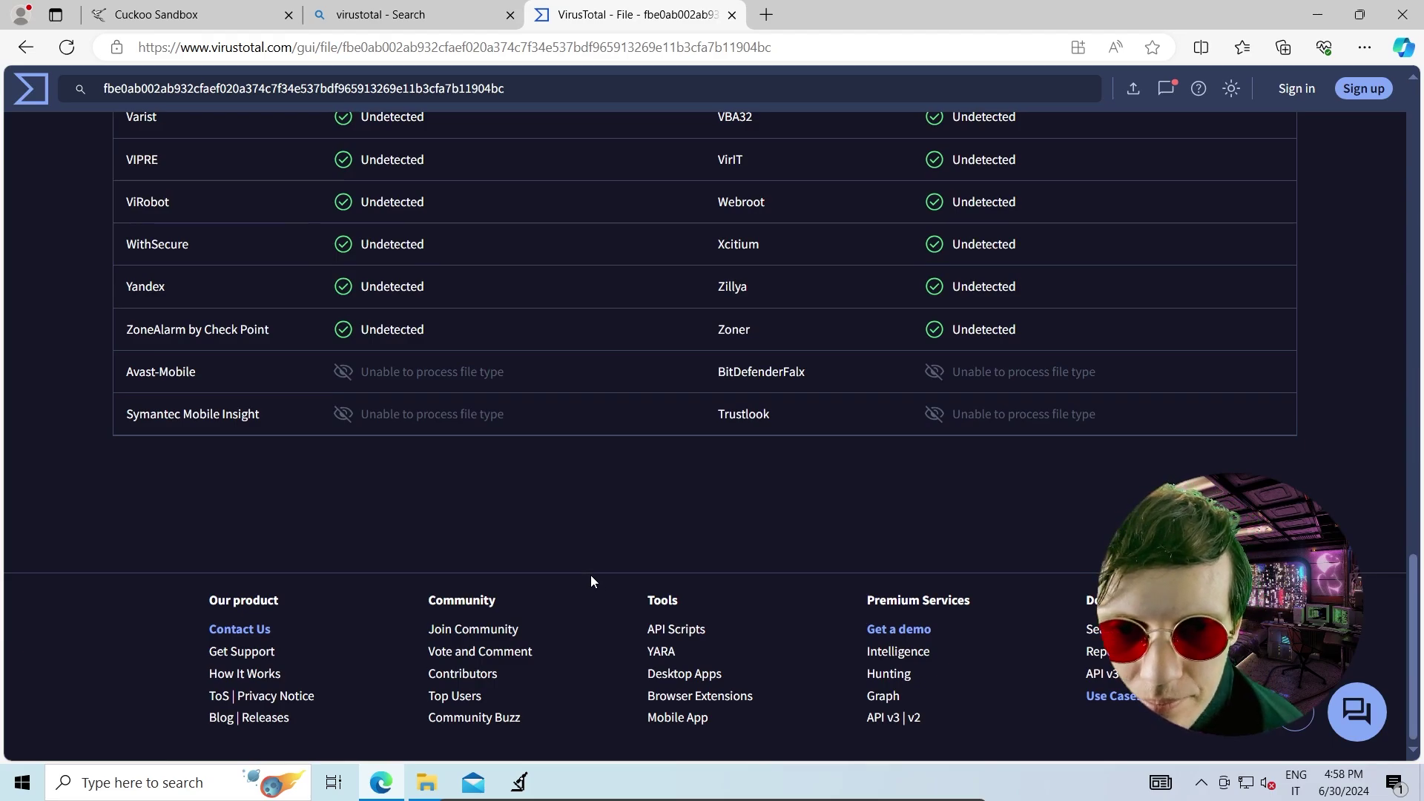
{"action": "scroll", "coordinate": [591, 575], "scroll_direction": "up", "scroll_amount": 18}
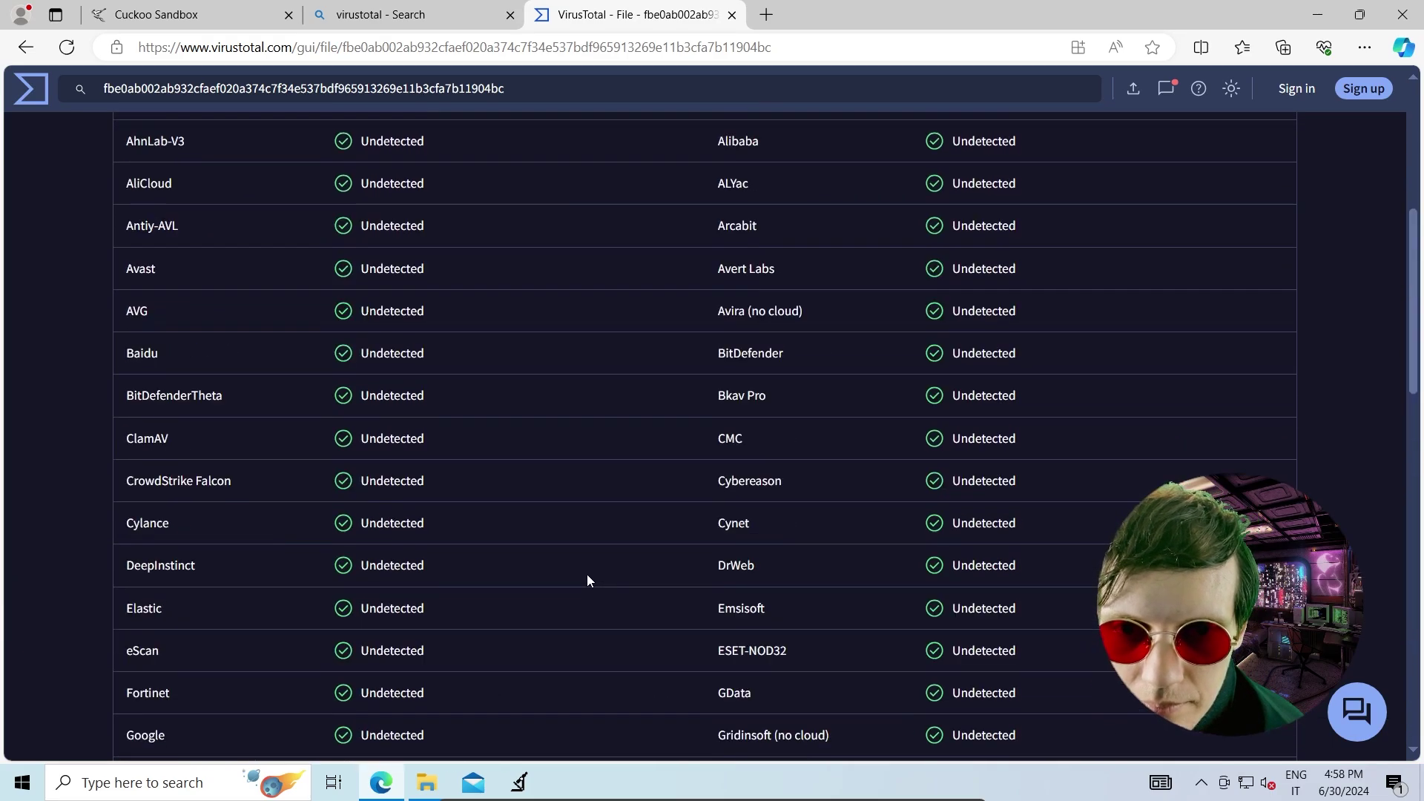
{"action": "scroll", "coordinate": [586, 574], "scroll_direction": "up", "scroll_amount": 6}
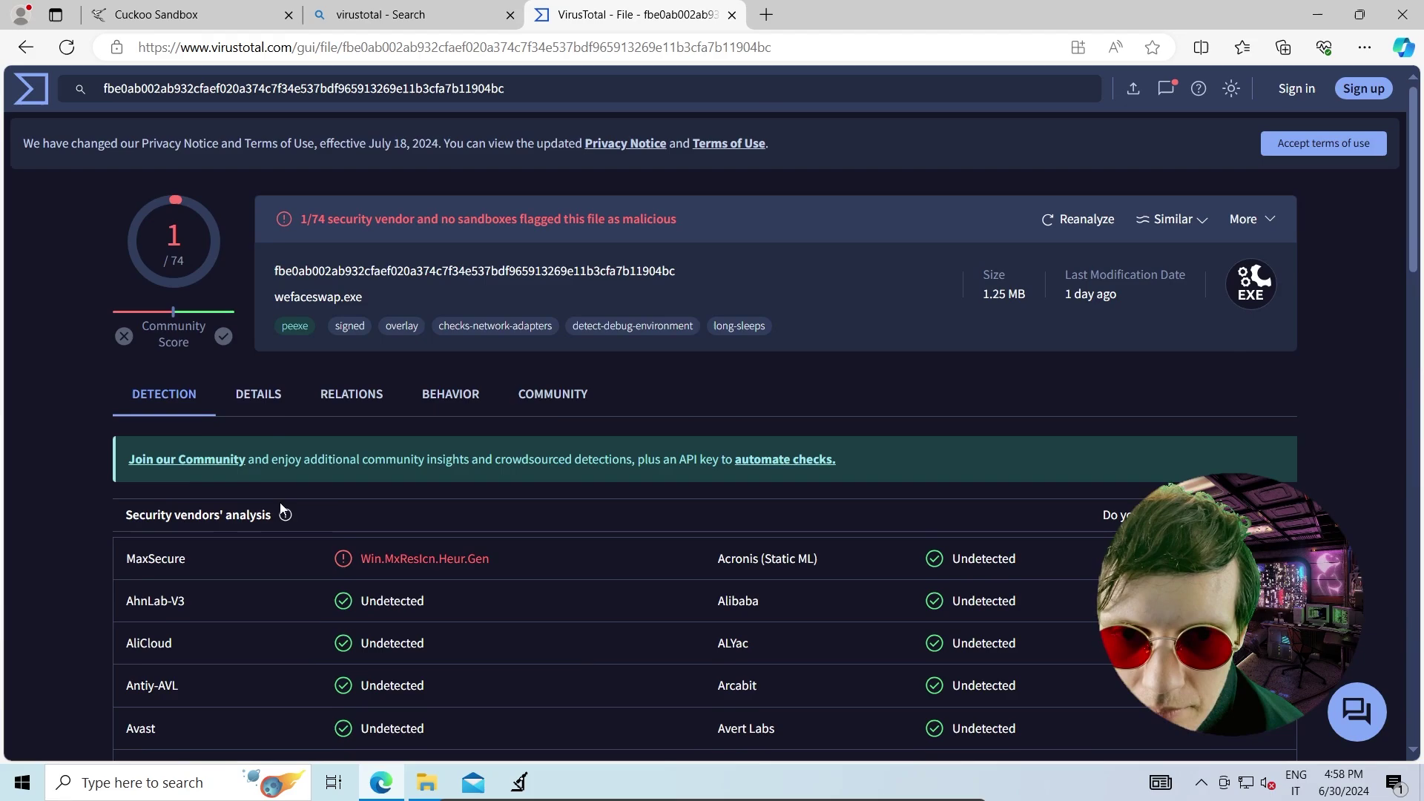
Open the file's behavior report and review its activity summary and MITRE ATT&CK tactics, including the Execution tactic
{"action": "left_click", "coordinate": [439, 396]}
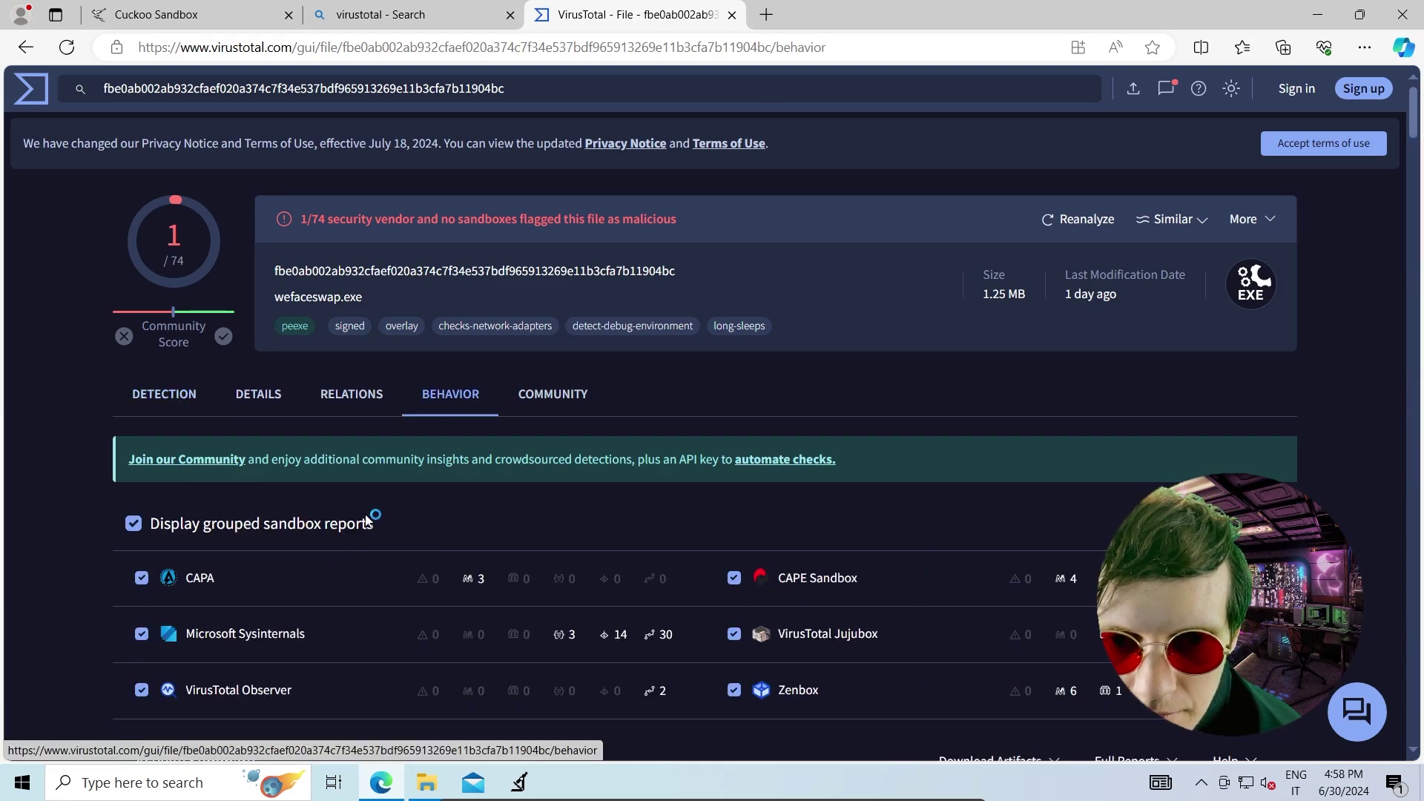
{"action": "scroll", "coordinate": [367, 517], "scroll_direction": "down", "scroll_amount": 2}
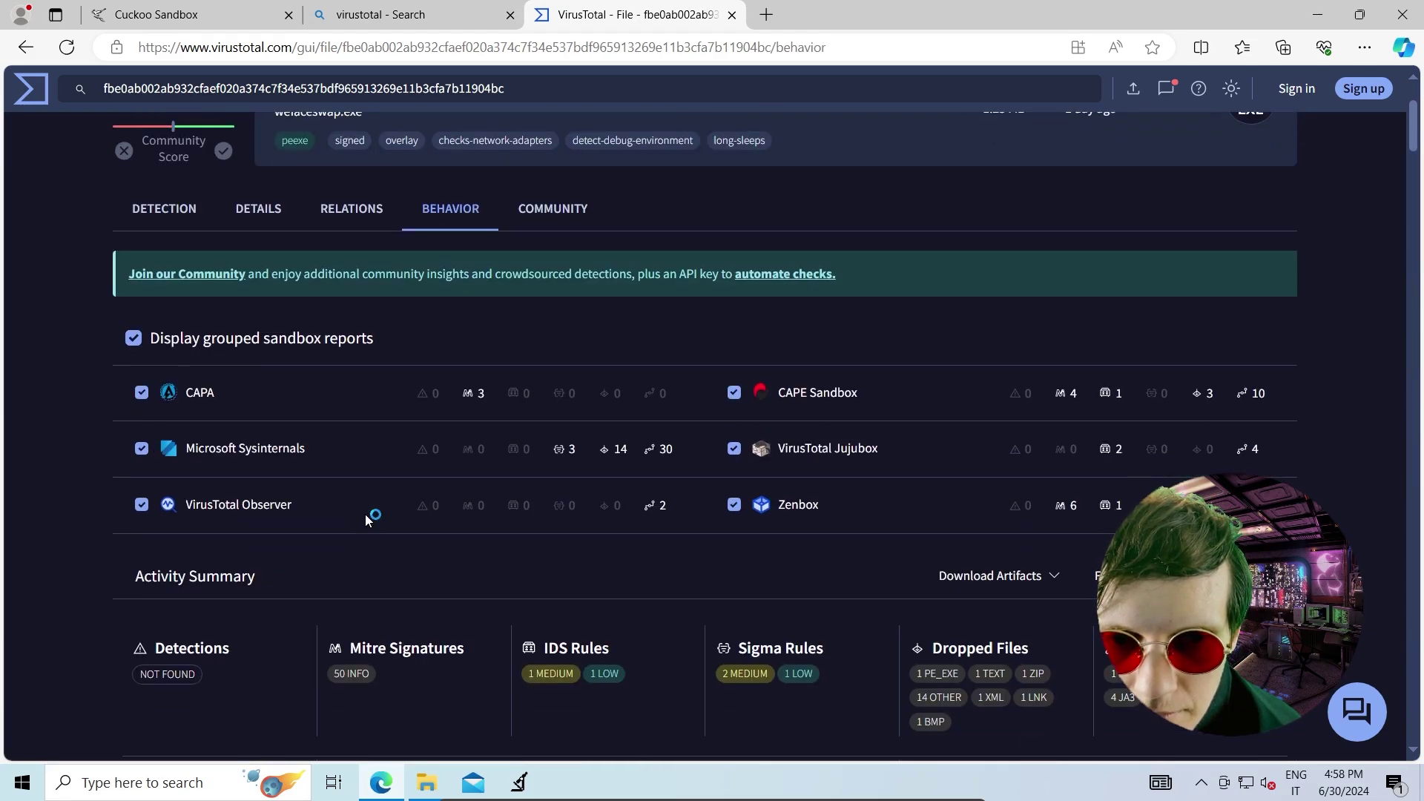
{"action": "scroll", "coordinate": [366, 521], "scroll_direction": "down", "scroll_amount": 4}
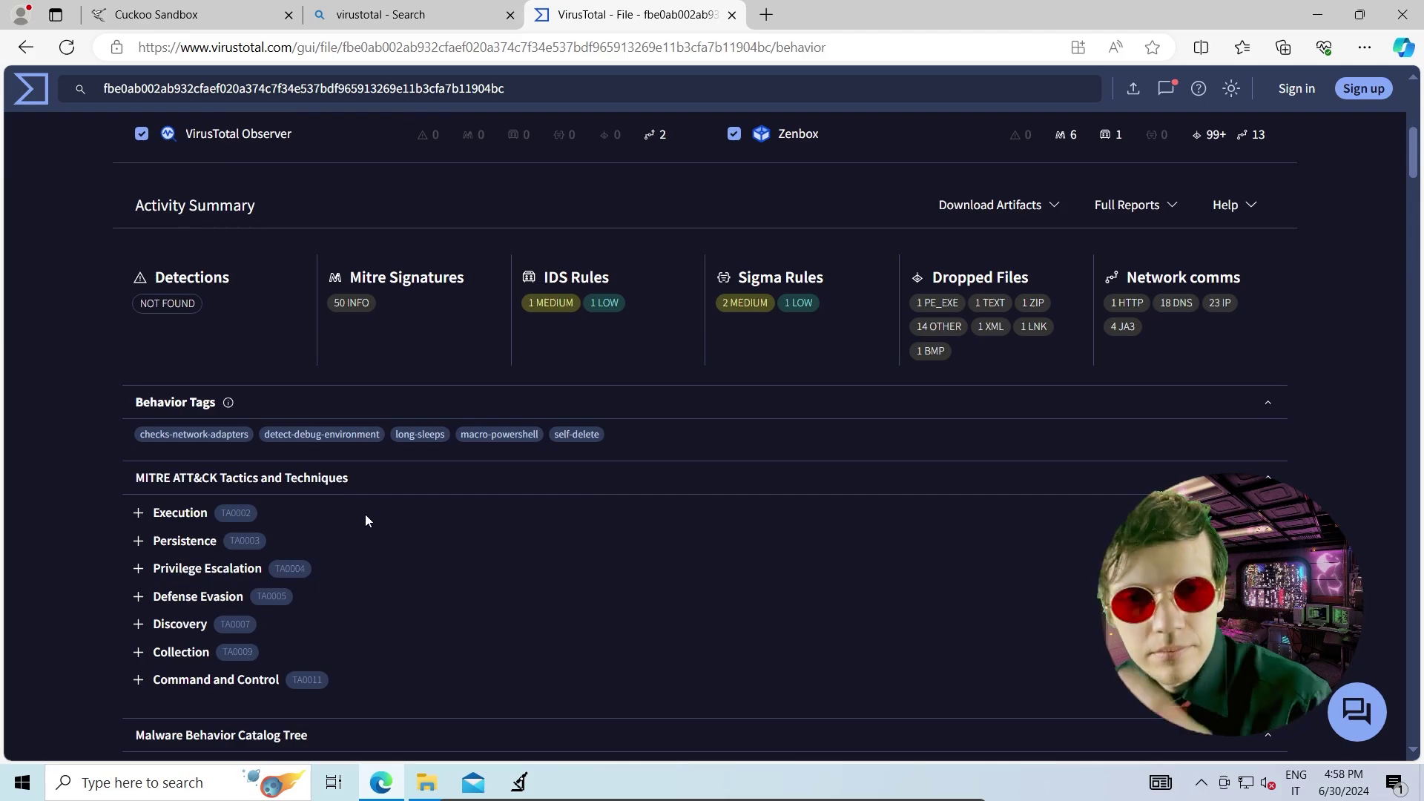
{"action": "scroll", "coordinate": [227, 474], "scroll_direction": "down", "scroll_amount": 2}
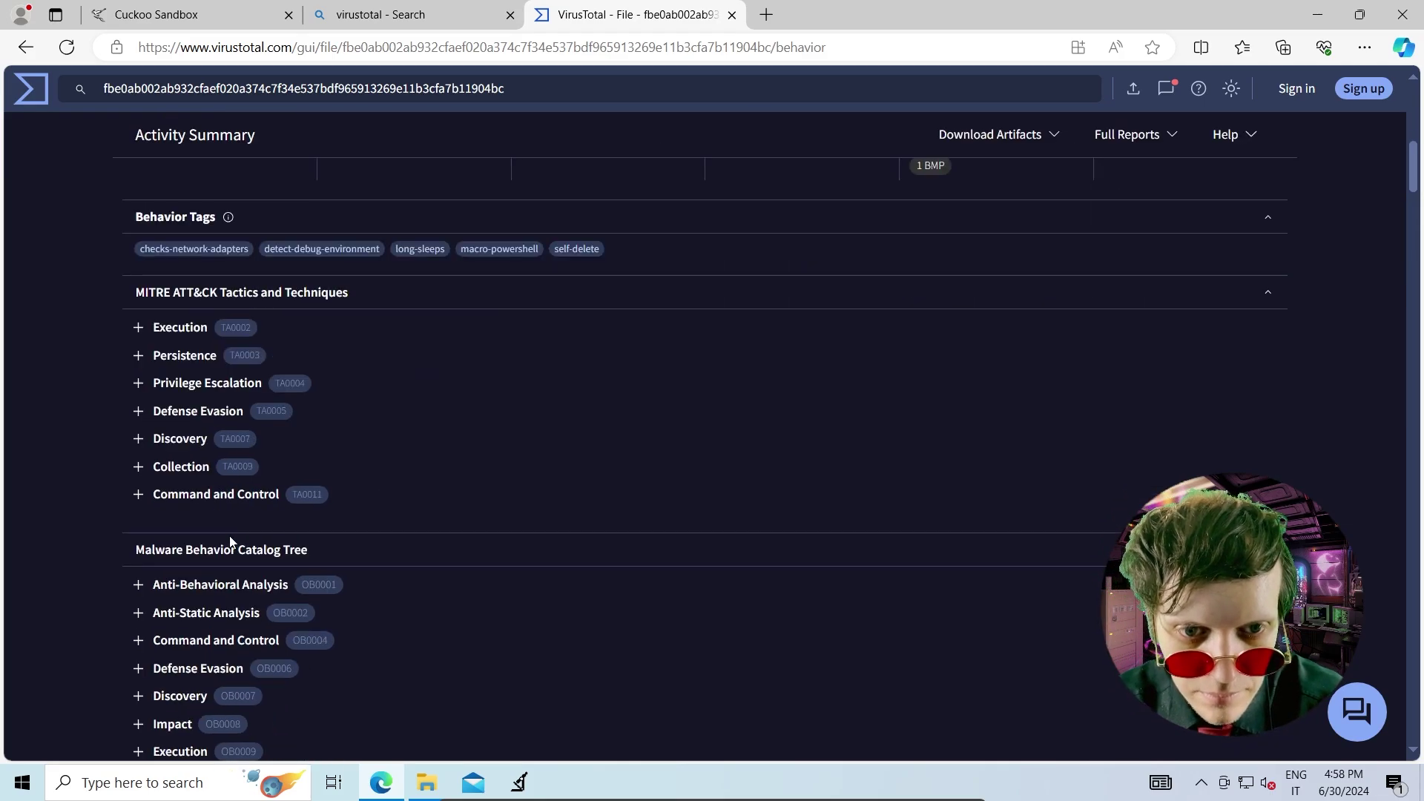
{"action": "left_click", "coordinate": [178, 328]}
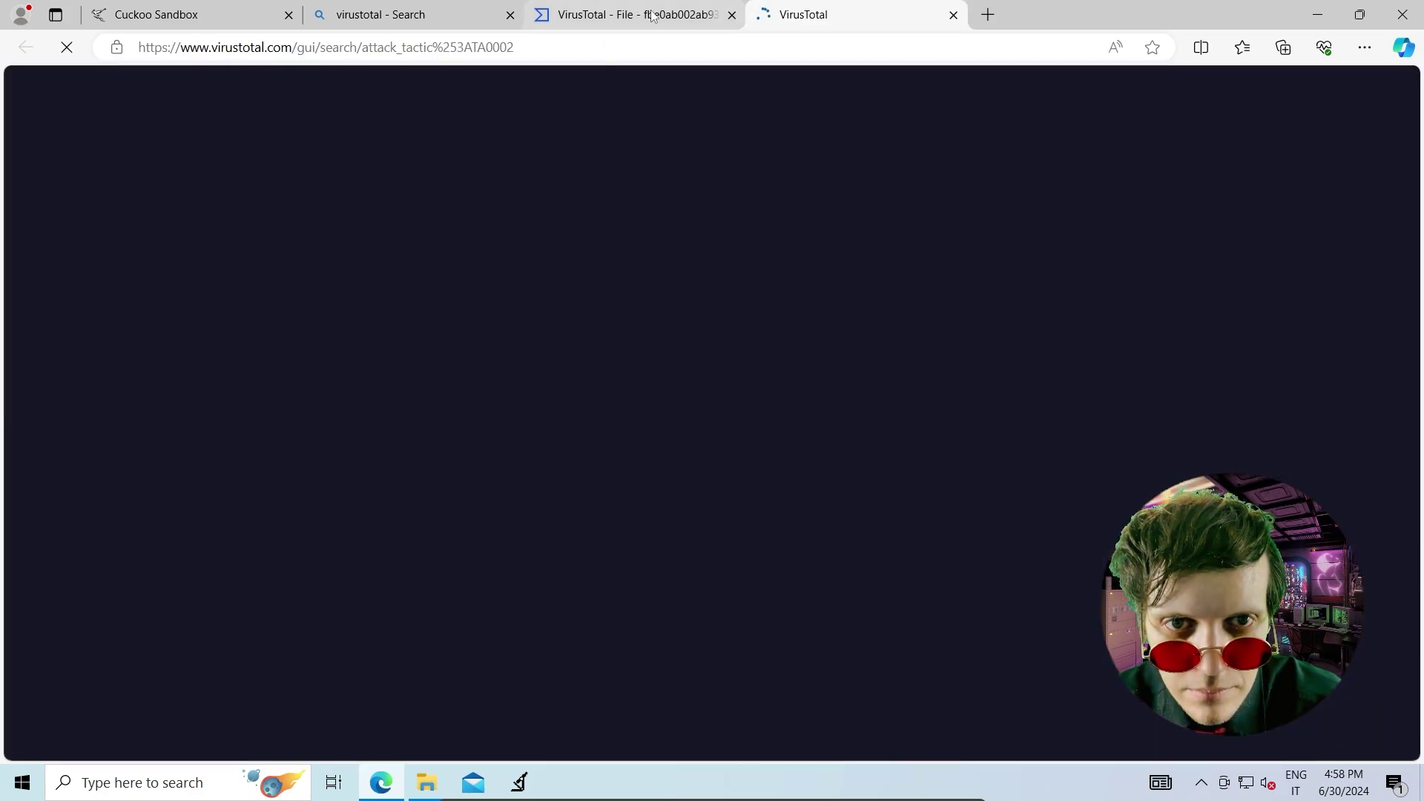
{"action": "left_click", "coordinate": [638, 6]}
Examine the behavior report's malware behavior catalog, Sigma and IDS rules, network communication and file system actions
{"action": "scroll", "coordinate": [482, 504], "scroll_direction": "down", "scroll_amount": 5}
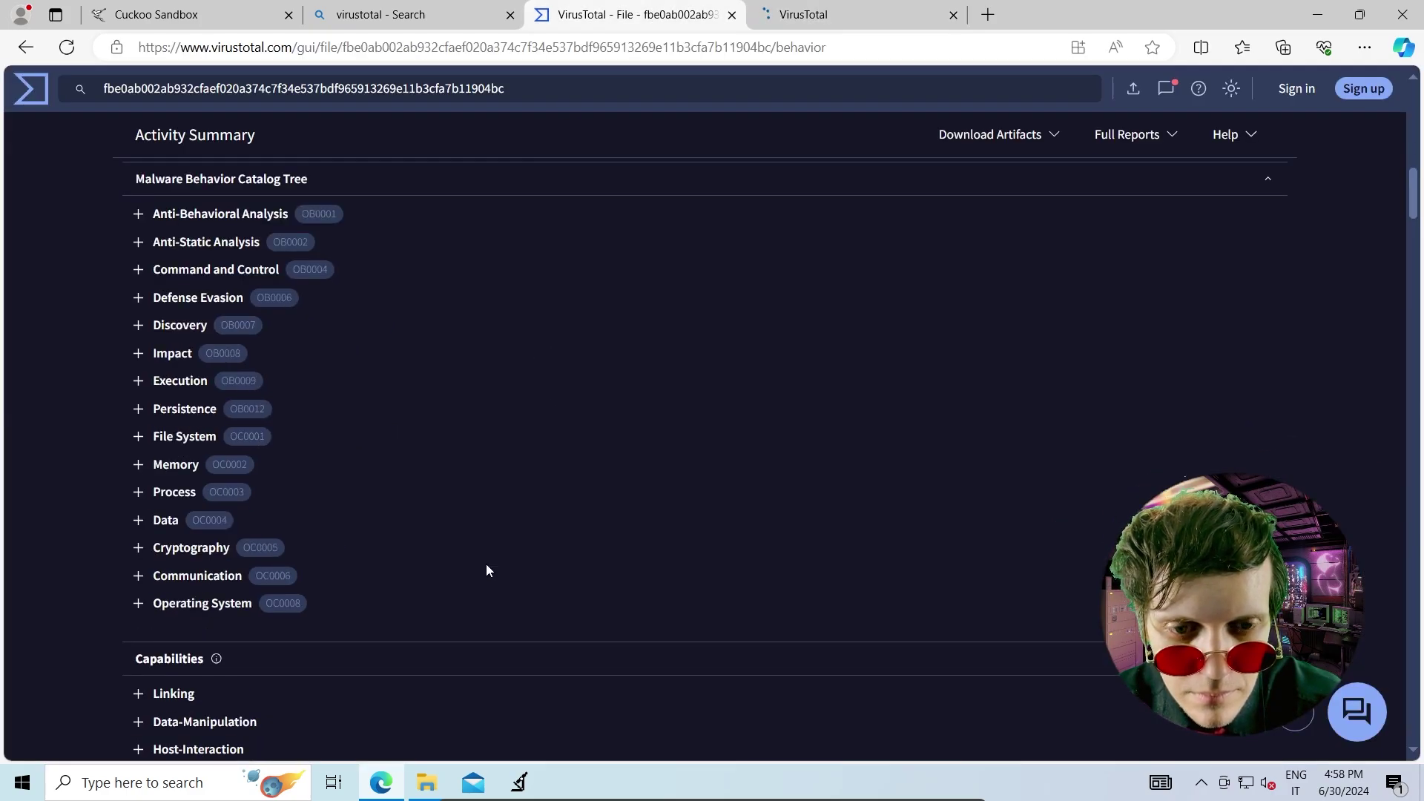
{"action": "scroll", "coordinate": [486, 563], "scroll_direction": "down", "scroll_amount": 8}
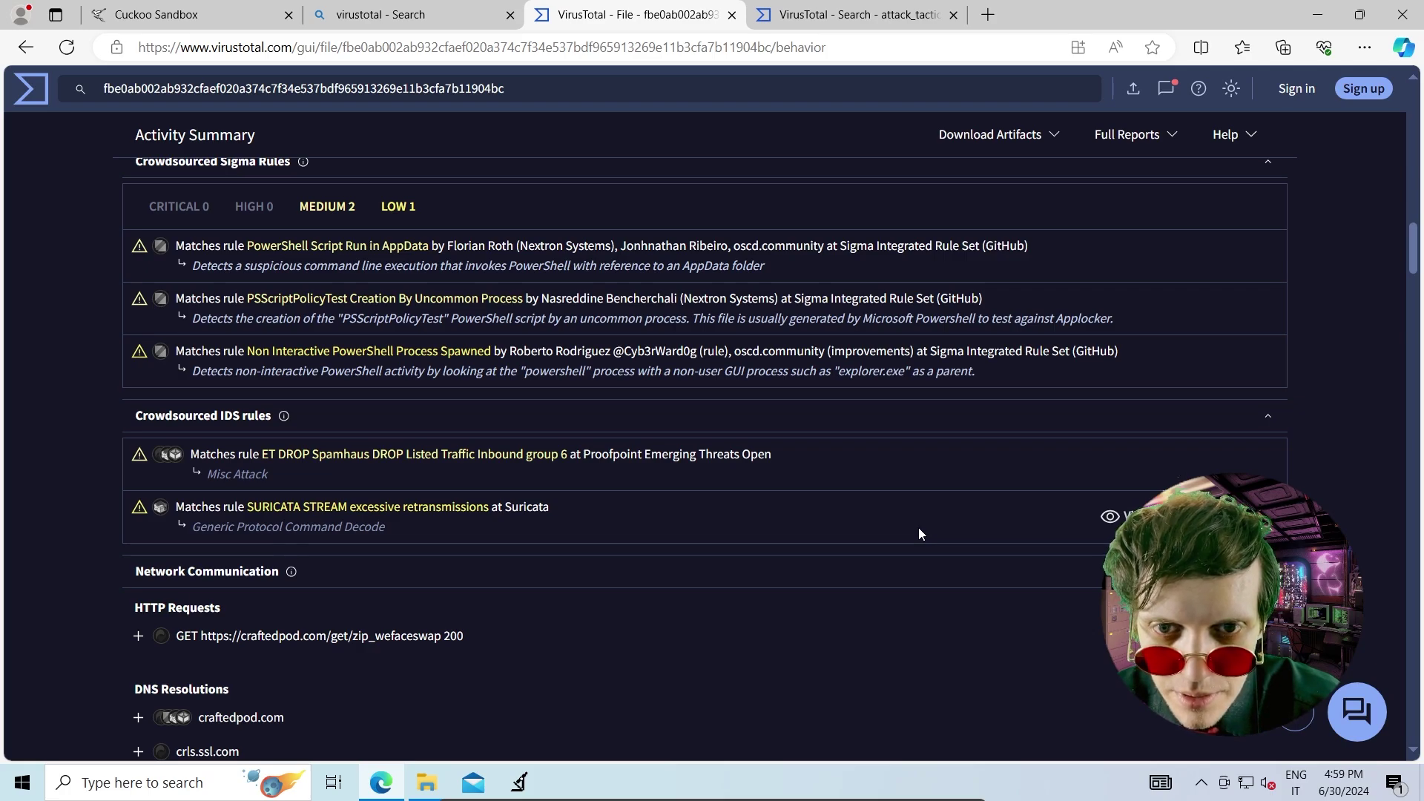
{"action": "scroll", "coordinate": [569, 518], "scroll_direction": "down", "scroll_amount": 8}
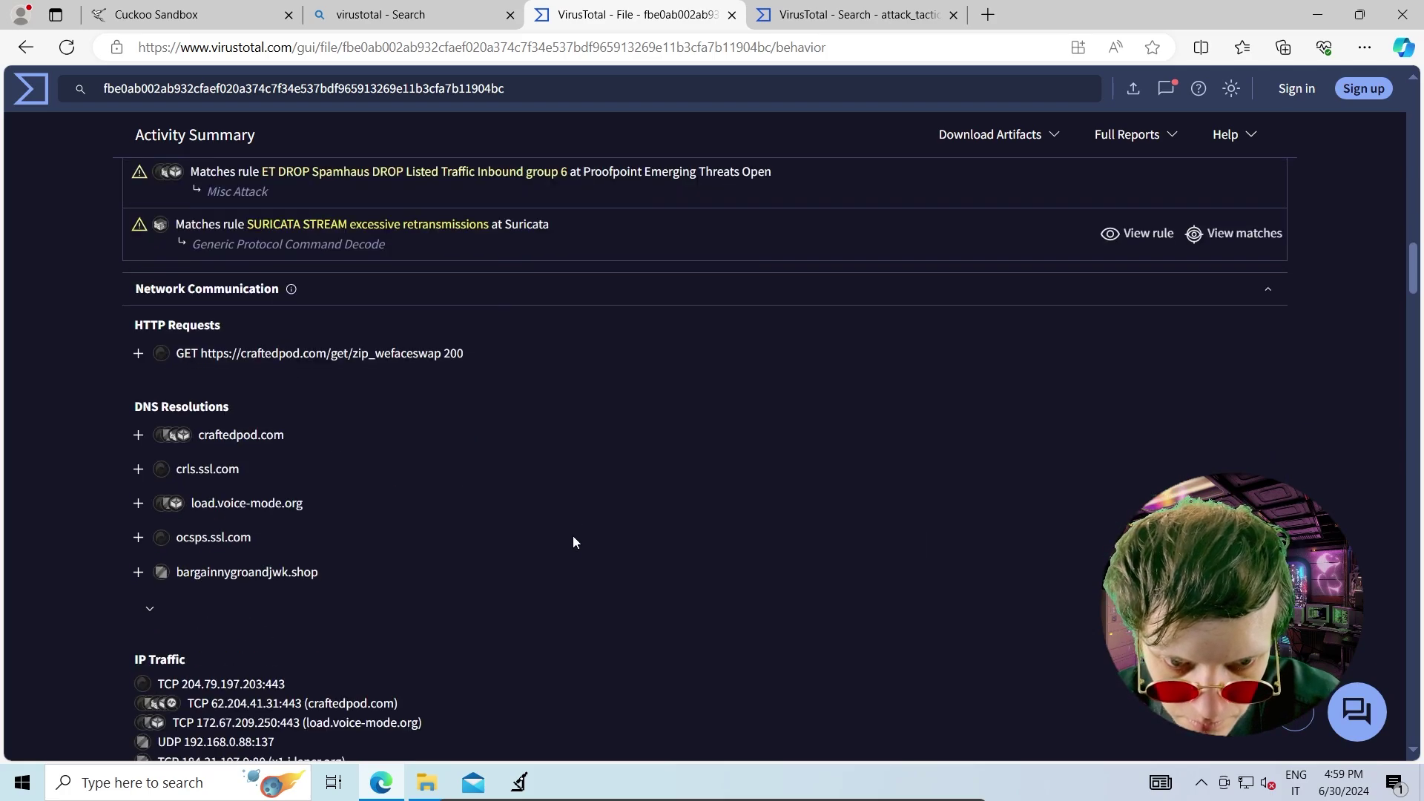
{"action": "scroll", "coordinate": [573, 542], "scroll_direction": "down", "scroll_amount": 10}
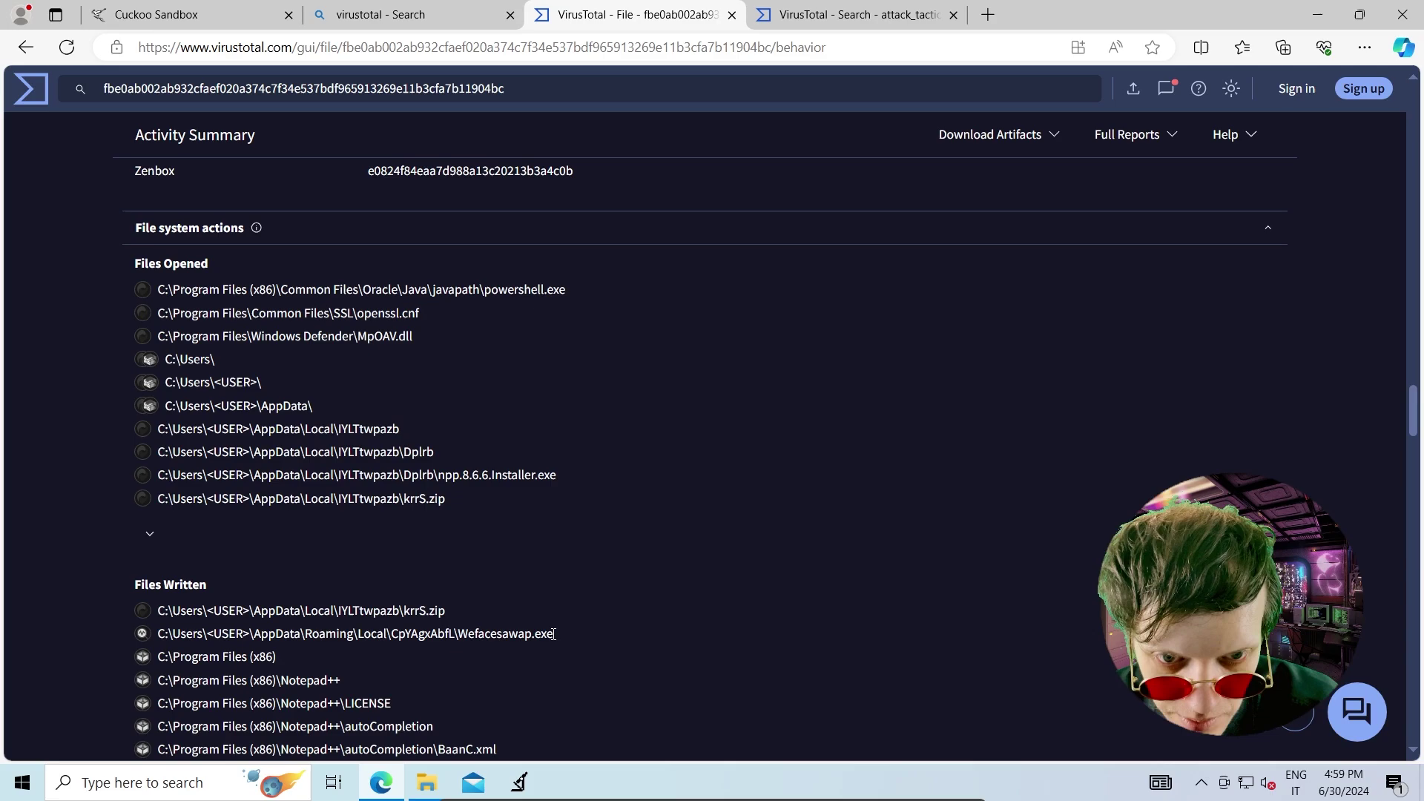
{"action": "scroll", "coordinate": [553, 634], "scroll_direction": "down", "scroll_amount": 2}
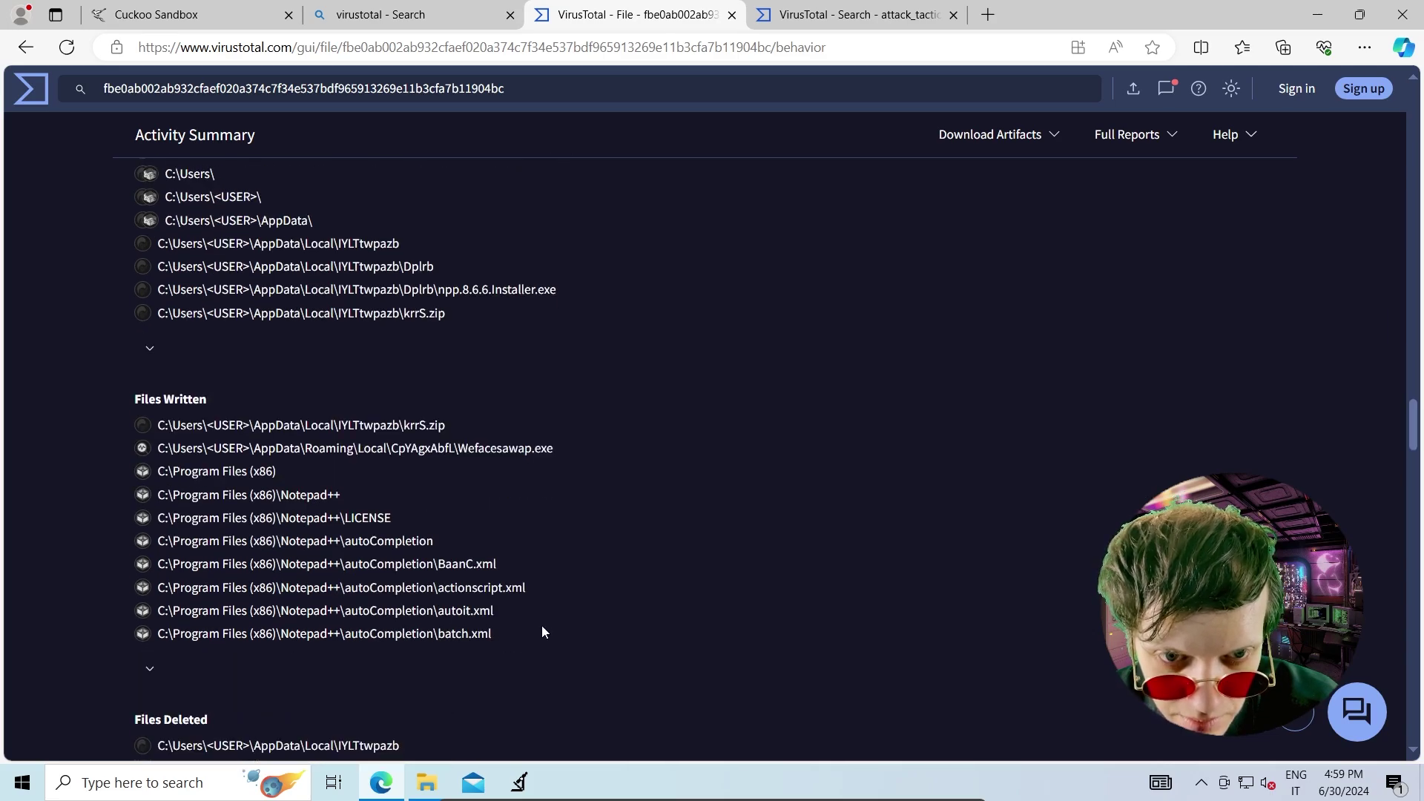
{"action": "scroll", "coordinate": [542, 626], "scroll_direction": "down", "scroll_amount": 2}
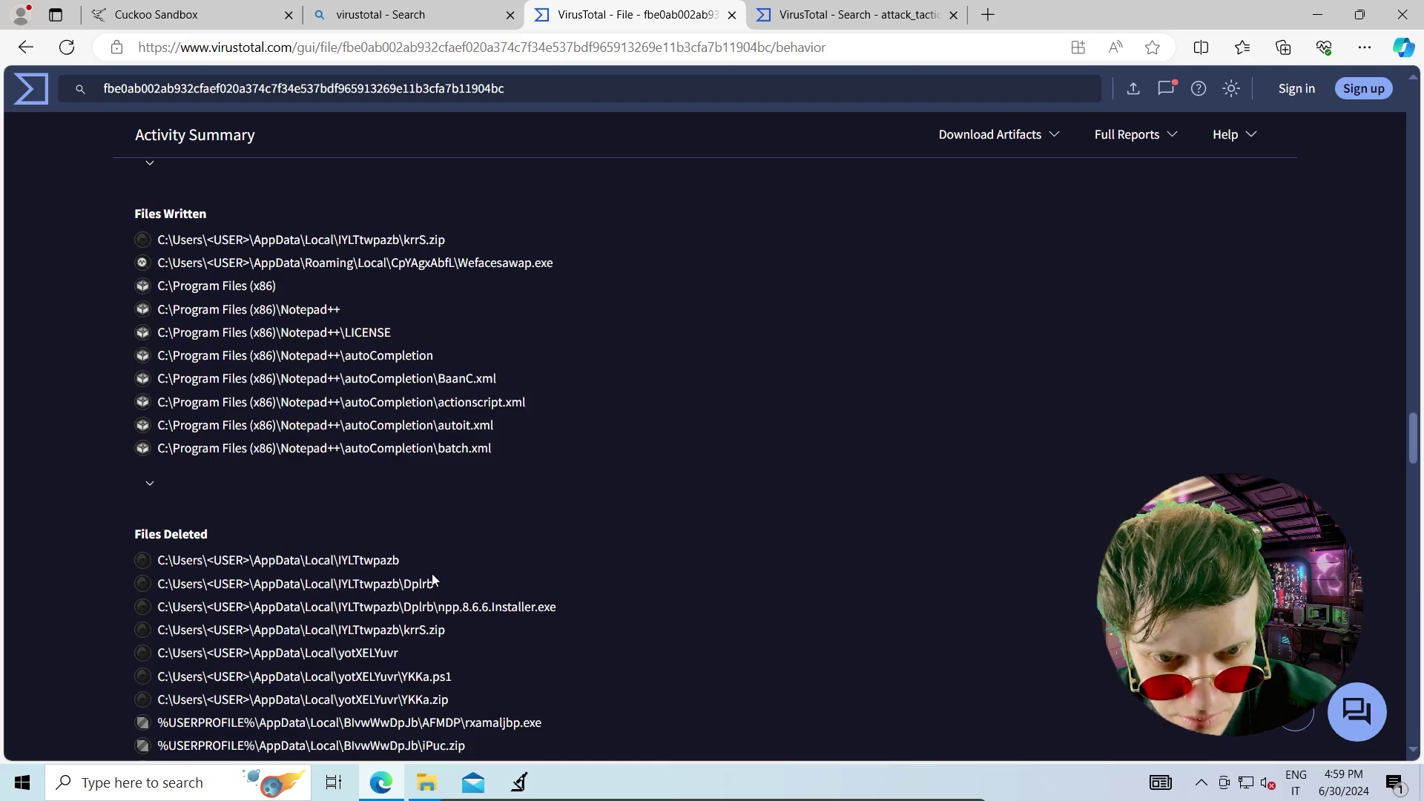
Examine the behavior report's written, deleted and dropped files and its opened and set registry keys
{"action": "scroll", "coordinate": [519, 558], "scroll_direction": "down", "scroll_amount": 7}
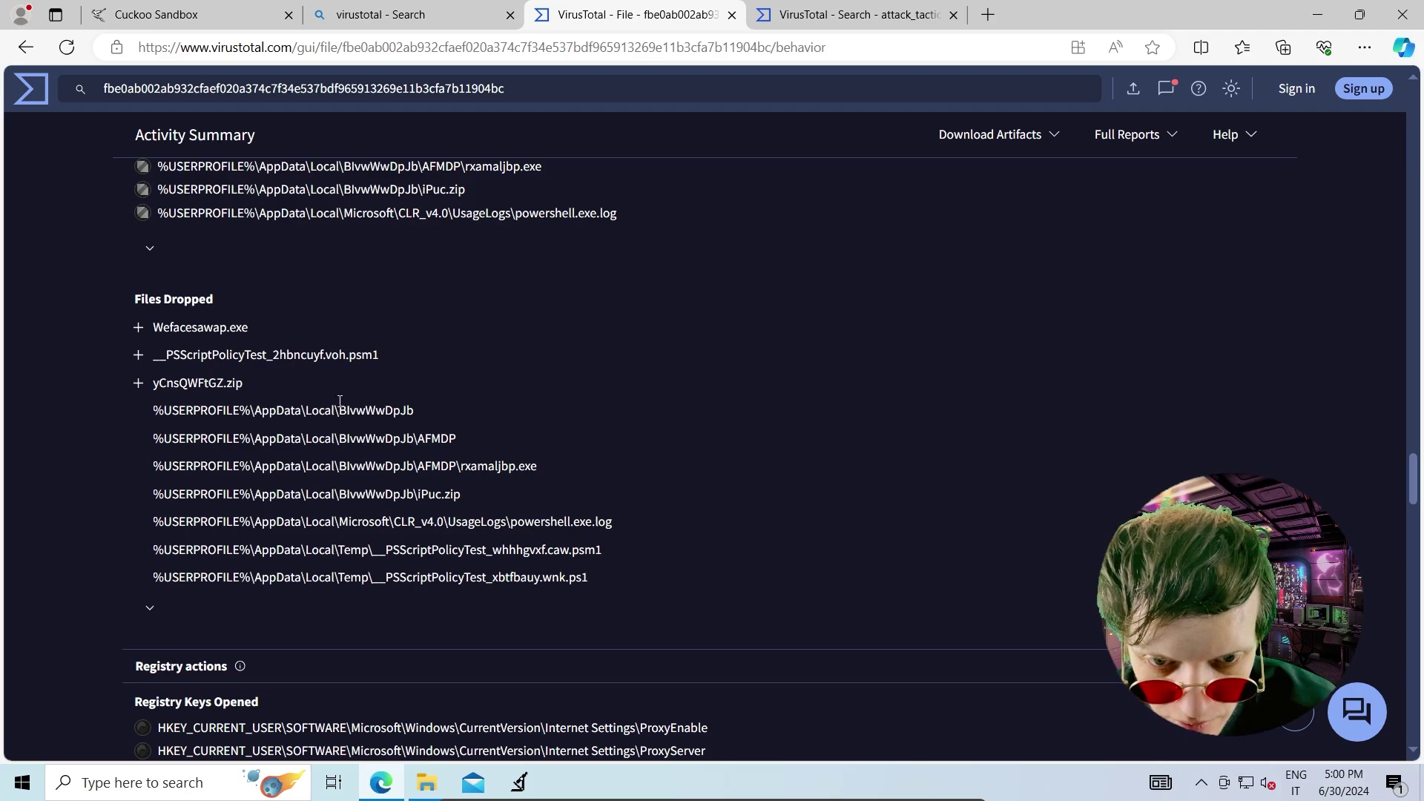
{"action": "scroll", "coordinate": [539, 571], "scroll_direction": "down", "scroll_amount": 3}
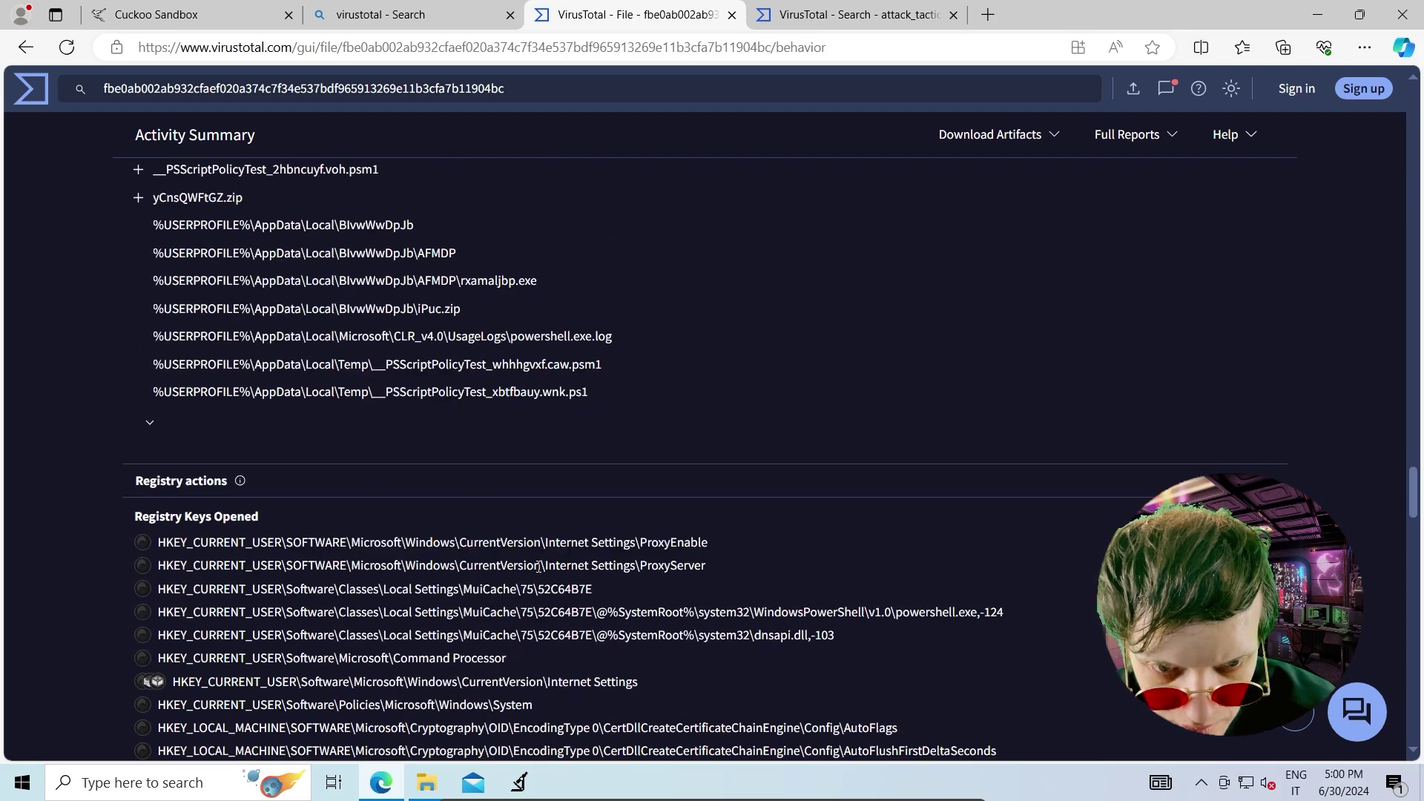
{"action": "scroll", "coordinate": [538, 567], "scroll_direction": "down", "scroll_amount": 1}
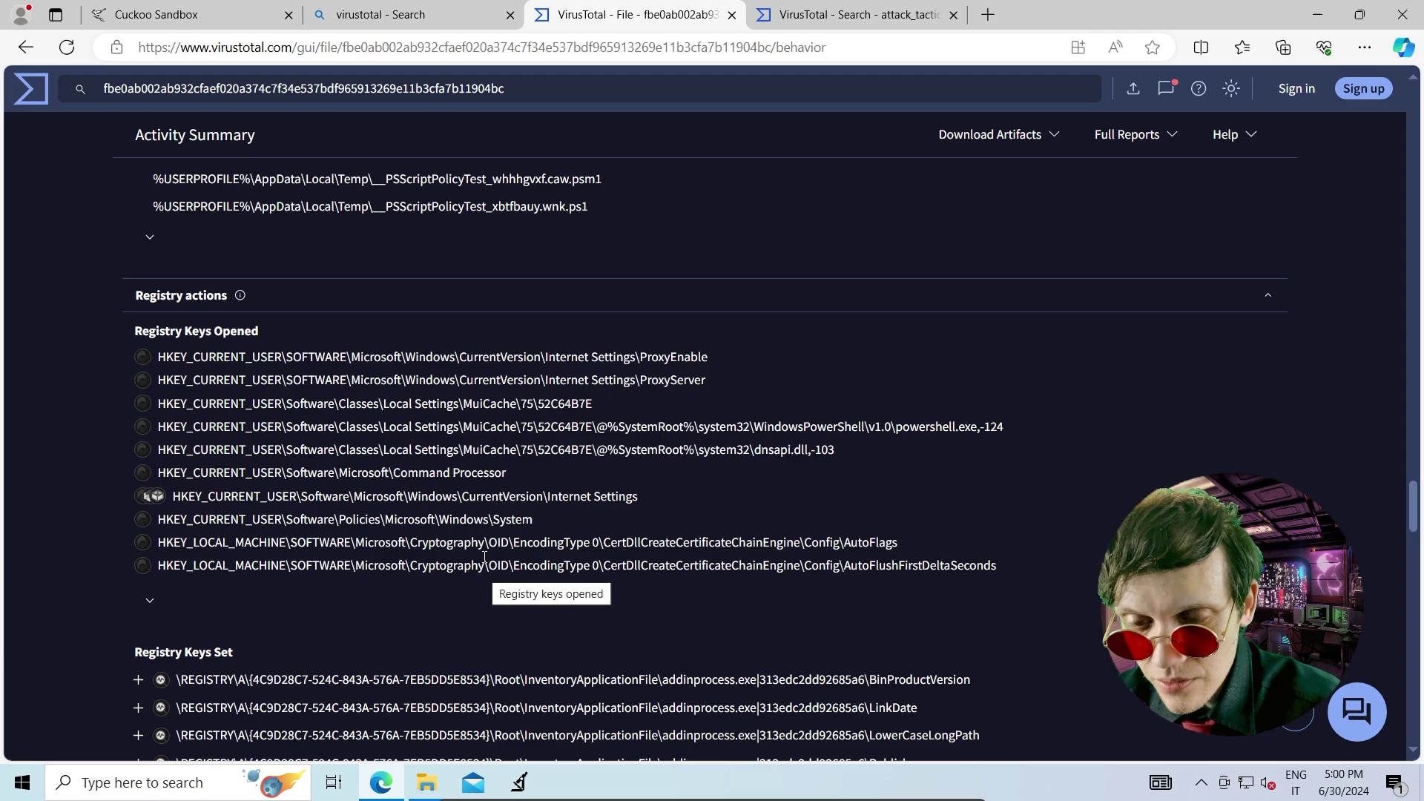
{"action": "scroll", "coordinate": [467, 576], "scroll_direction": "down", "scroll_amount": 1}
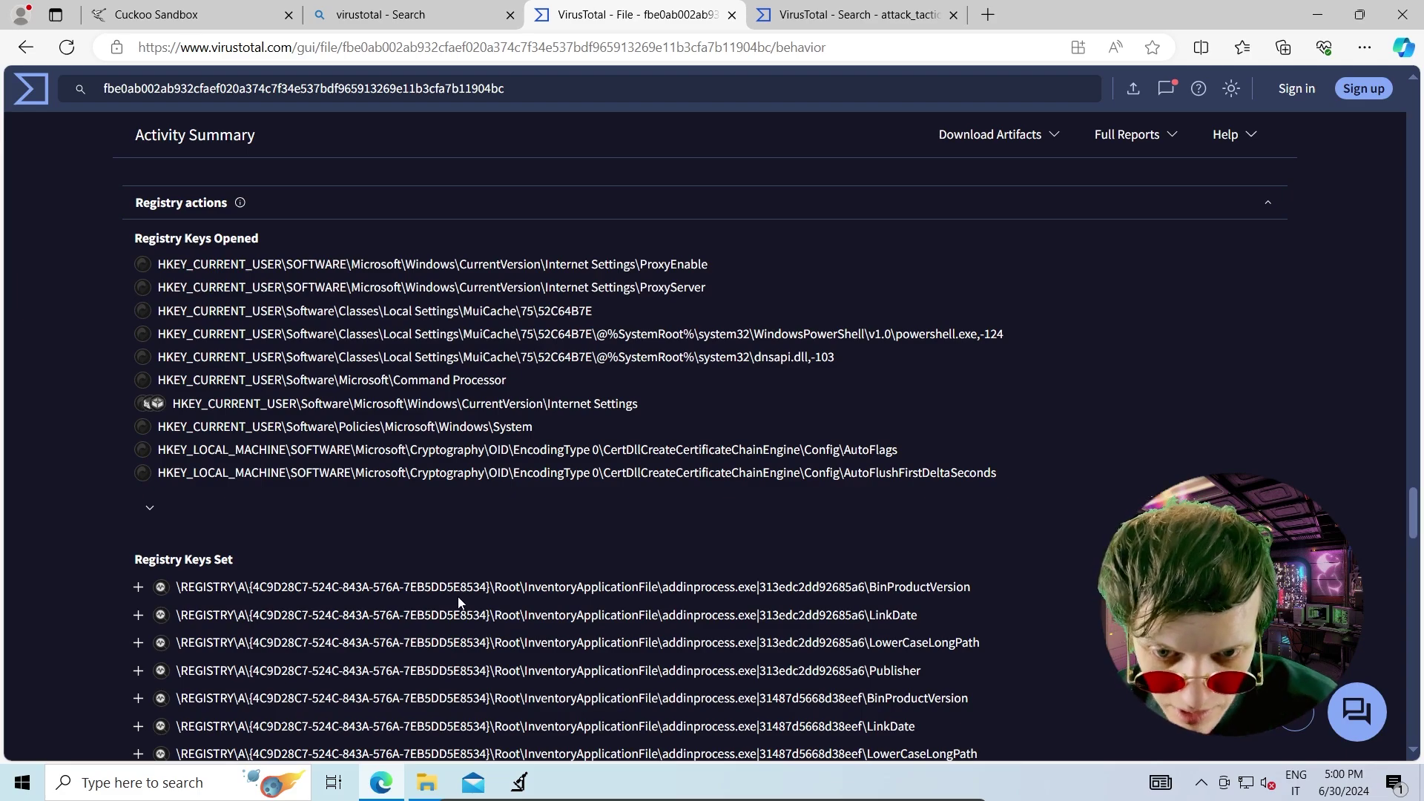
{"action": "scroll", "coordinate": [459, 602], "scroll_direction": "down", "scroll_amount": 1}
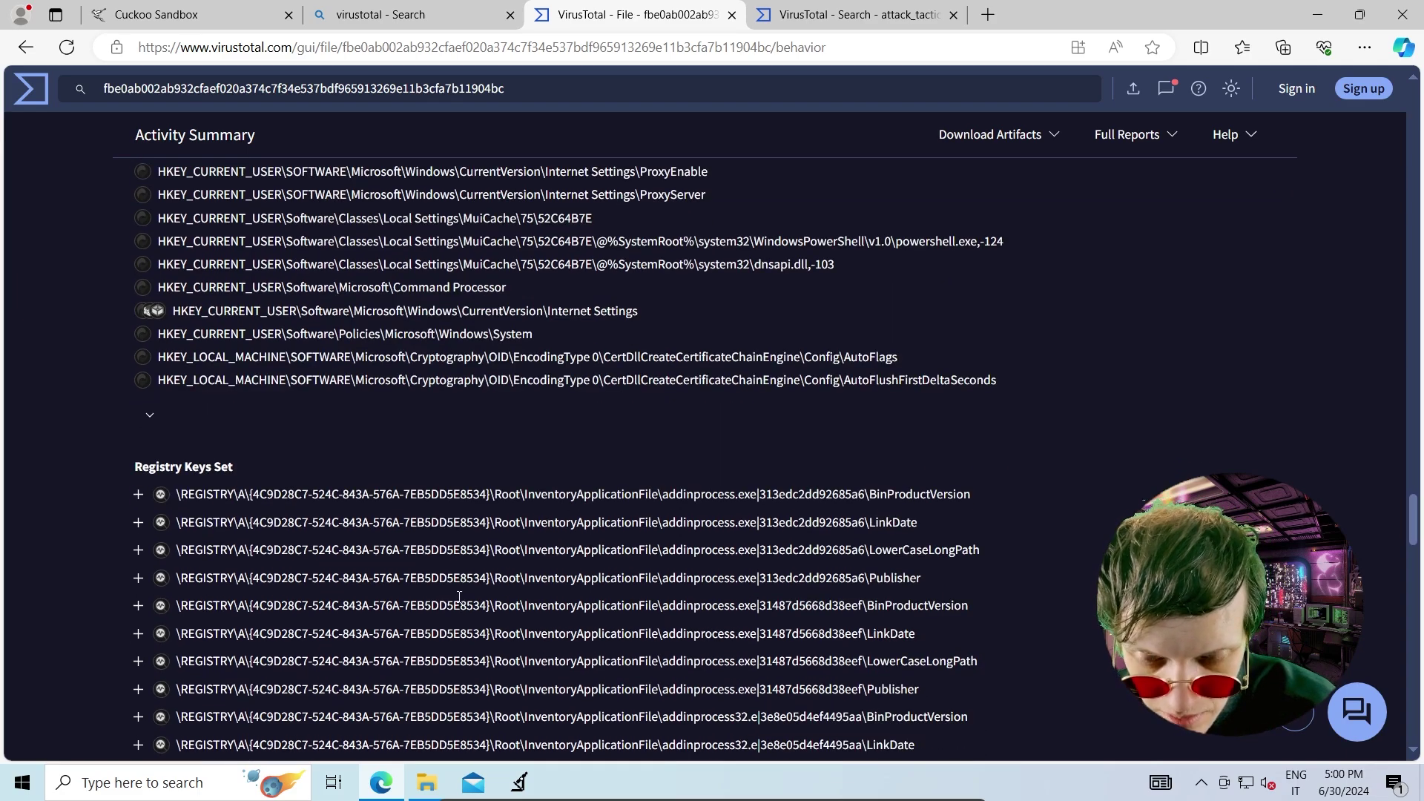
{"action": "scroll", "coordinate": [458, 597], "scroll_direction": "down", "scroll_amount": 1}
{"action": "scroll", "coordinate": [458, 597], "scroll_direction": "up", "scroll_amount": 2}
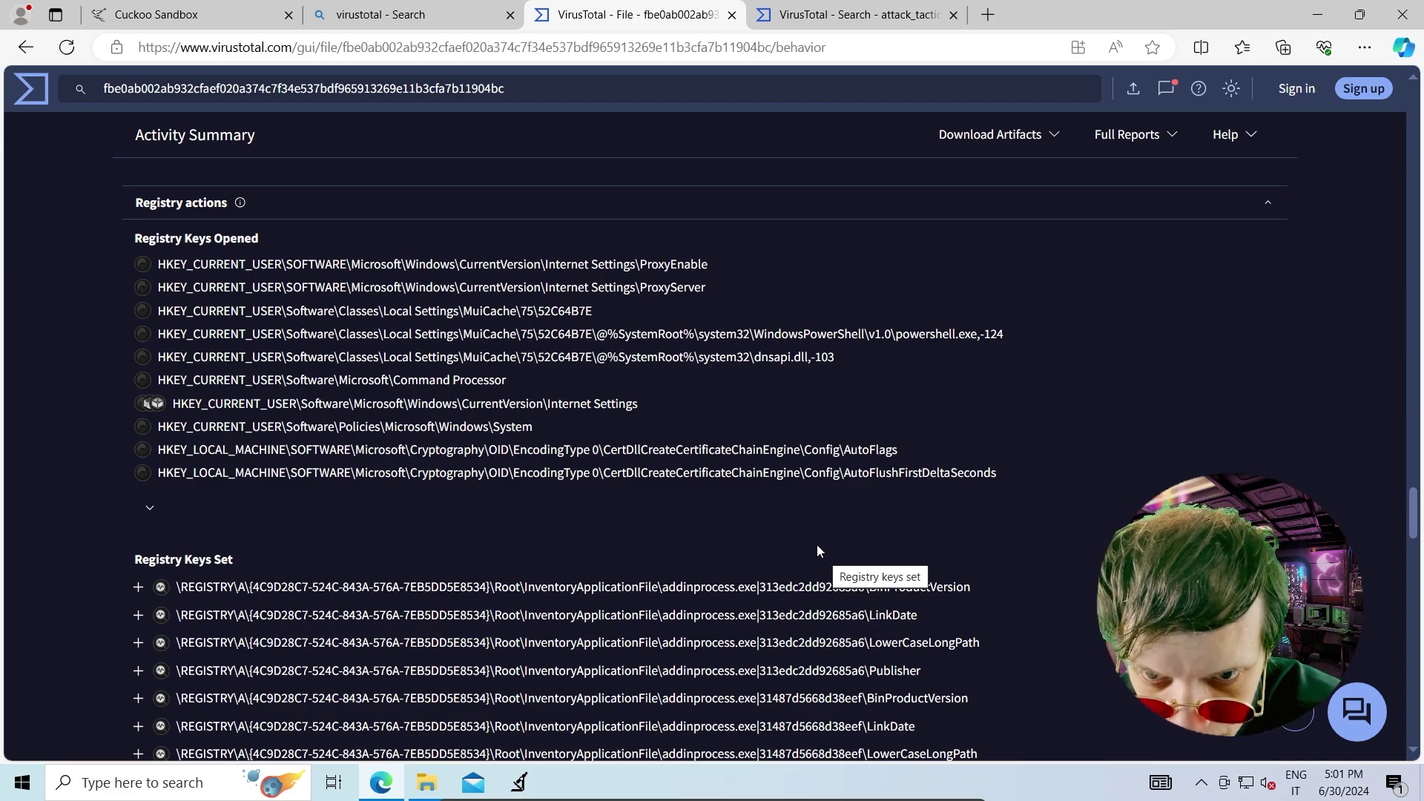
{"action": "scroll", "coordinate": [817, 544], "scroll_direction": "down", "scroll_amount": 3}
Review the behavior report again from the capabilities and Sigma rules through network communication and file system actions to registry actions
{"action": "scroll", "coordinate": [813, 549], "scroll_direction": "up", "scroll_amount": 15}
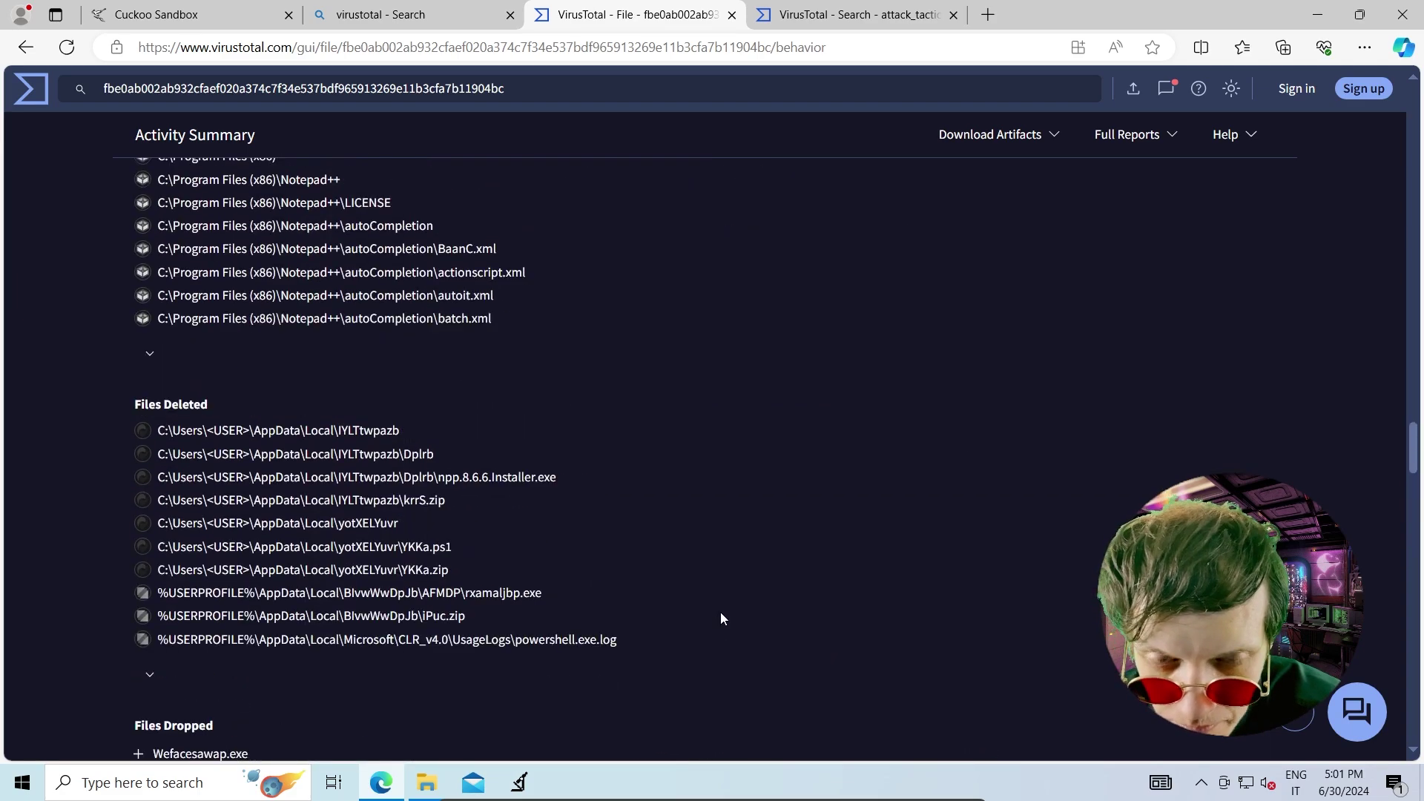
{"action": "scroll", "coordinate": [712, 611], "scroll_direction": "up", "scroll_amount": 20}
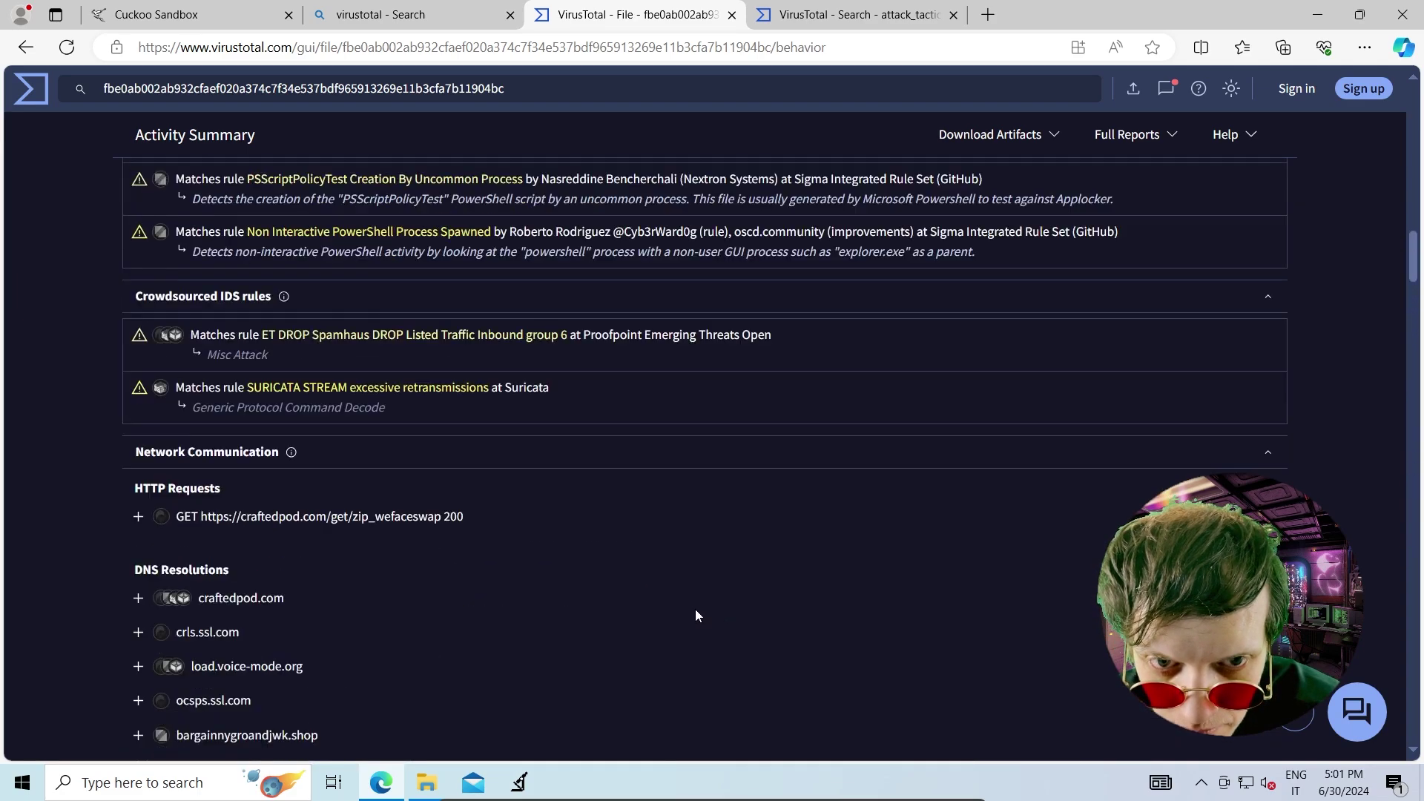
{"action": "scroll", "coordinate": [696, 608], "scroll_direction": "up", "scroll_amount": 5}
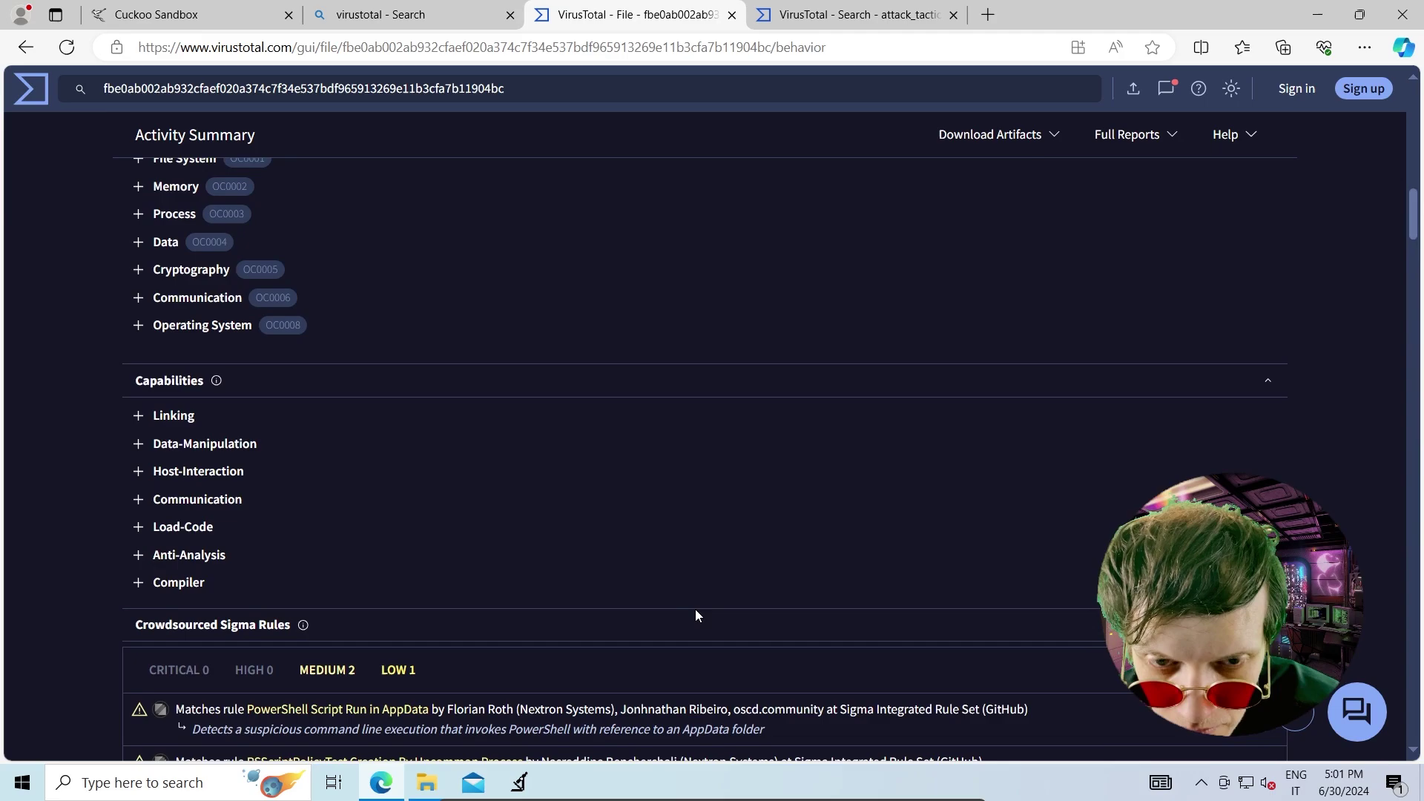
{"action": "scroll", "coordinate": [638, 569], "scroll_direction": "down", "scroll_amount": 20}
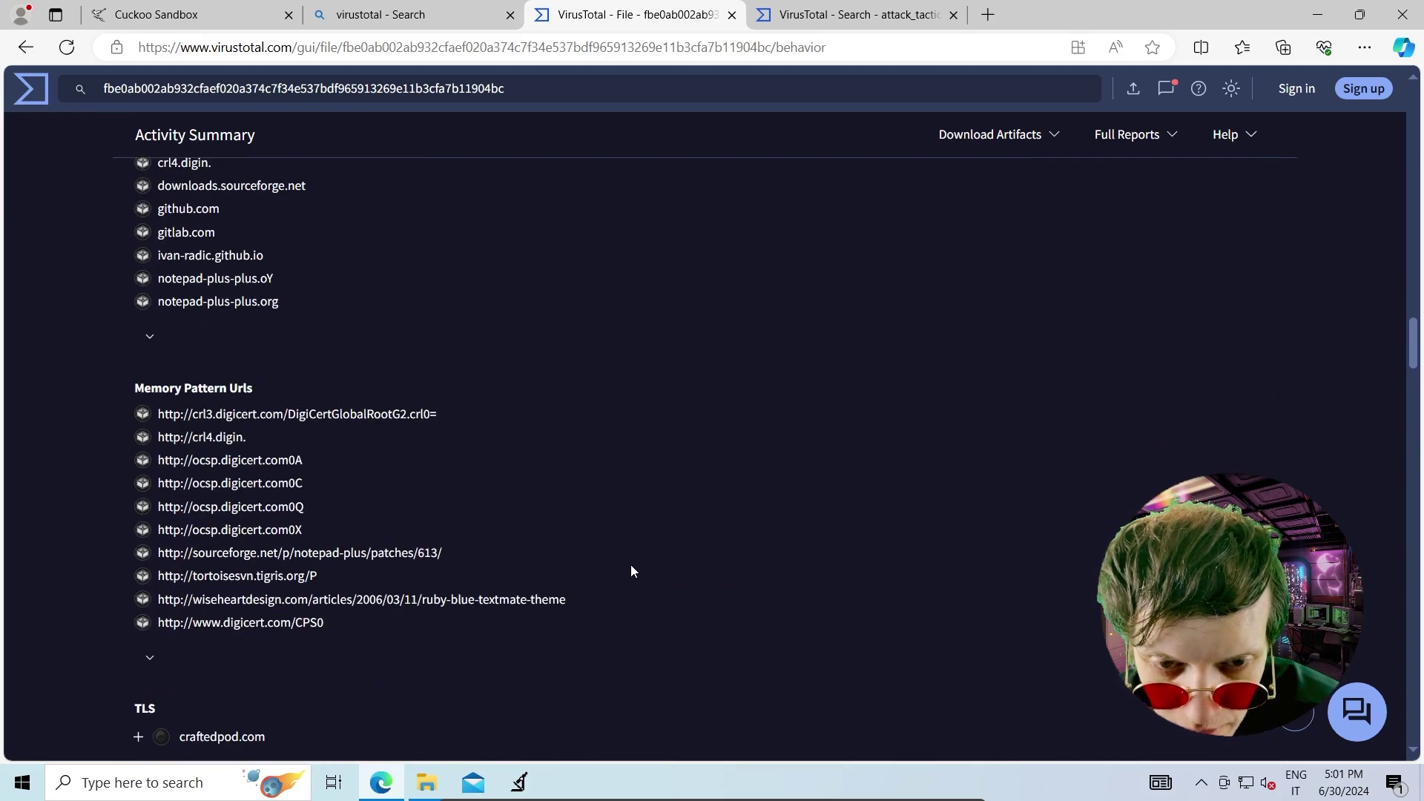
{"action": "scroll", "coordinate": [631, 567], "scroll_direction": "down", "scroll_amount": 20}
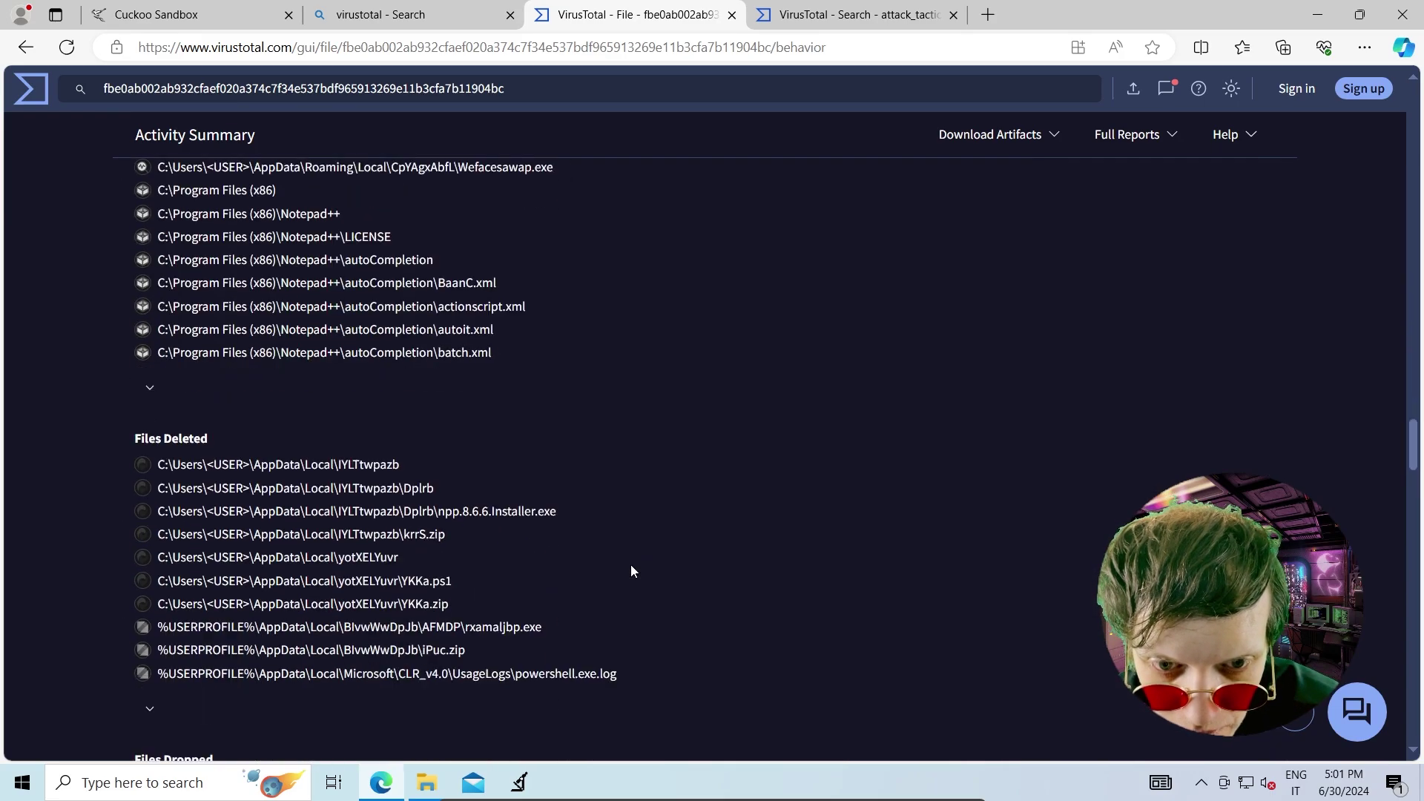
{"action": "scroll", "coordinate": [630, 570], "scroll_direction": "down", "scroll_amount": 8}
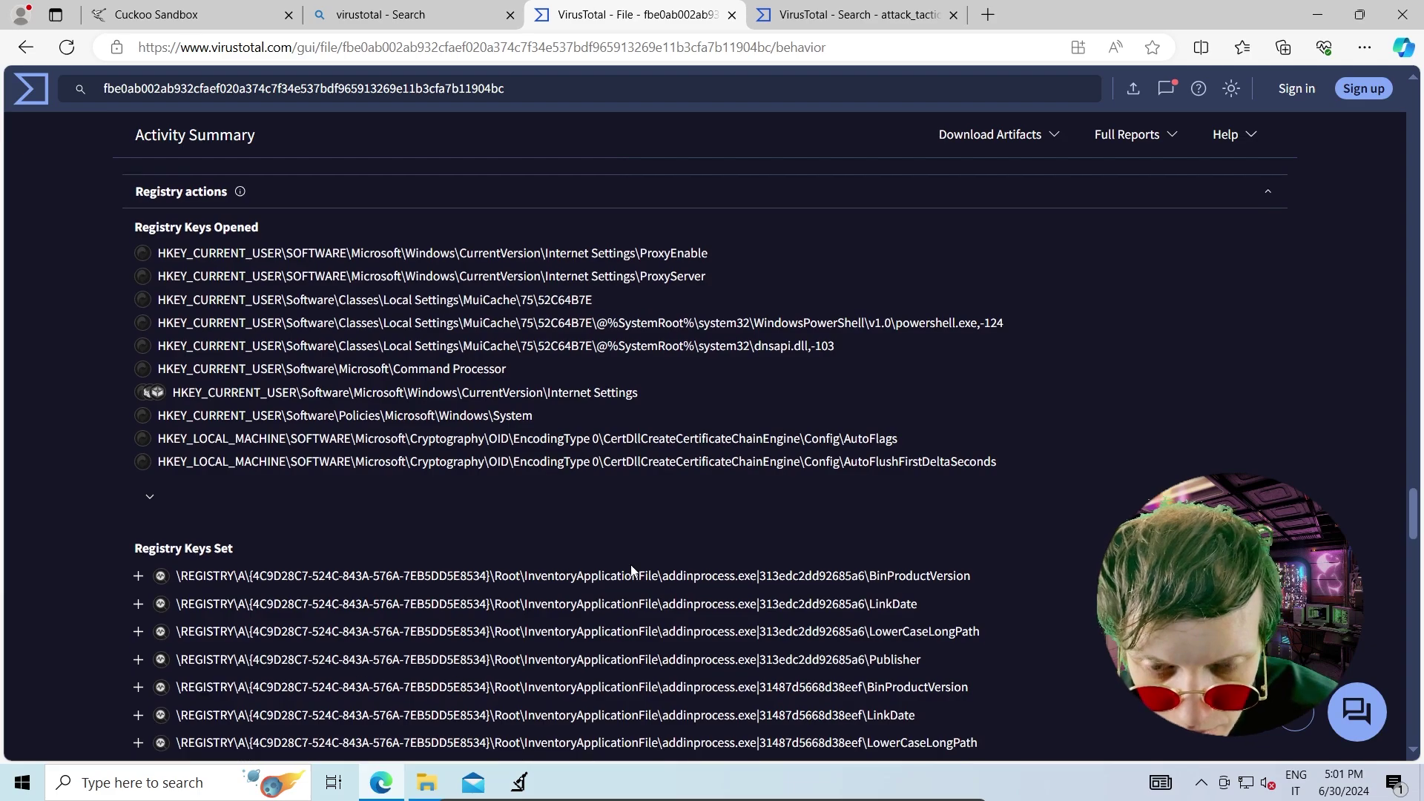
Examine the registry keys set and the processes created, highlighting the yotXELYuvr folder in the PowerShell execution policy bypass command
{"action": "scroll", "coordinate": [631, 569], "scroll_direction": "down", "scroll_amount": 3}
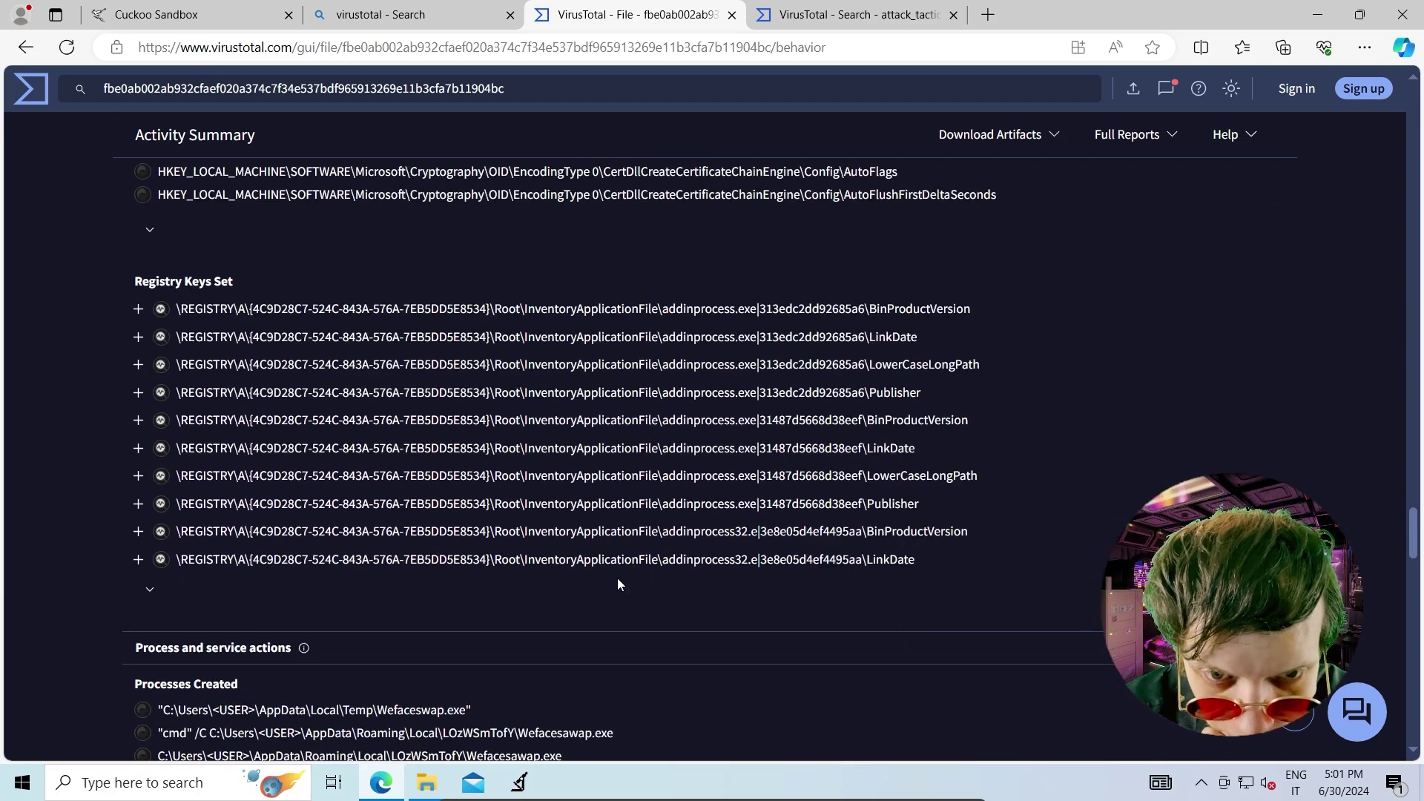
{"action": "scroll", "coordinate": [617, 577], "scroll_direction": "down", "scroll_amount": 3}
{"action": "scroll", "coordinate": [617, 577], "scroll_direction": "down", "scroll_amount": 3}
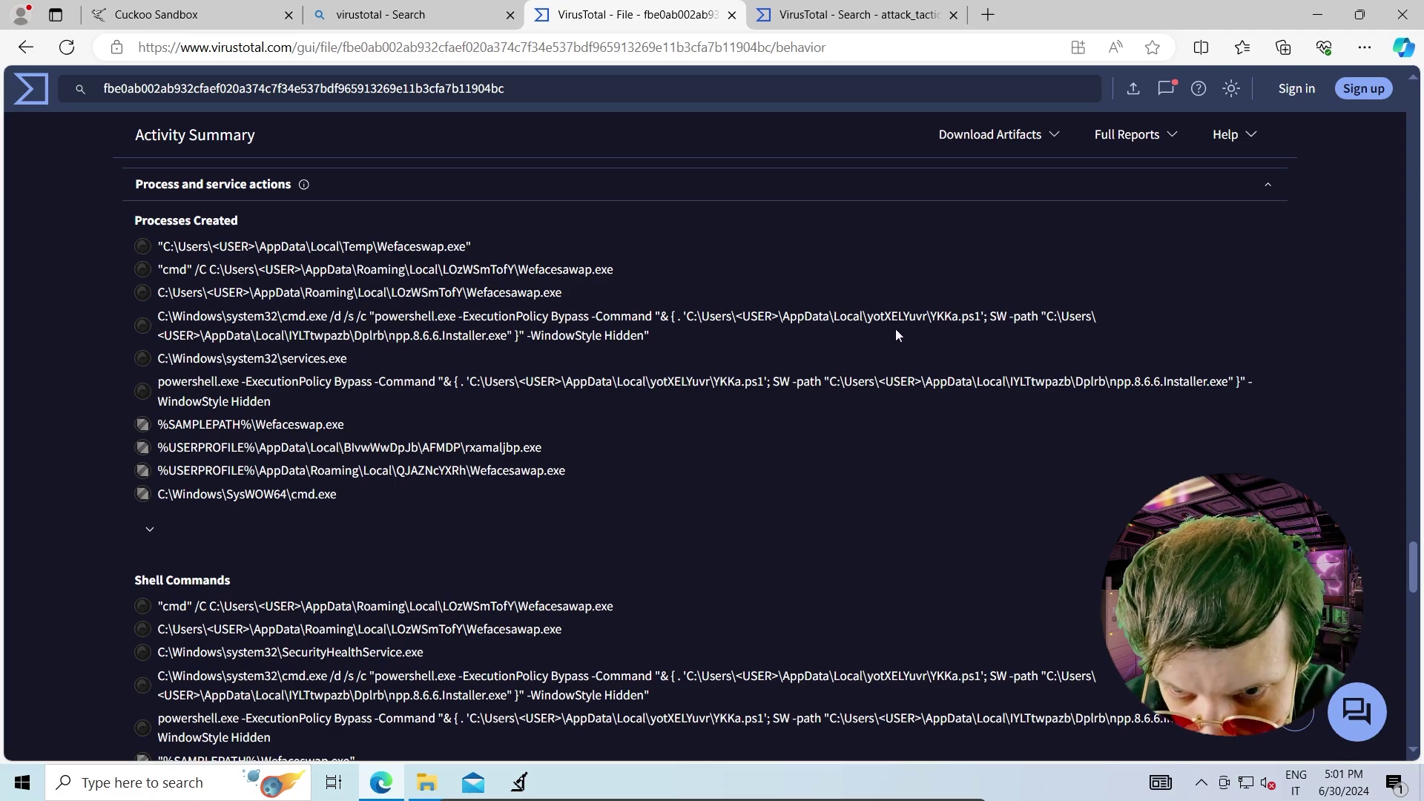
{"action": "left_click_drag", "start_coordinate": [864, 317], "coordinate": [928, 317]}
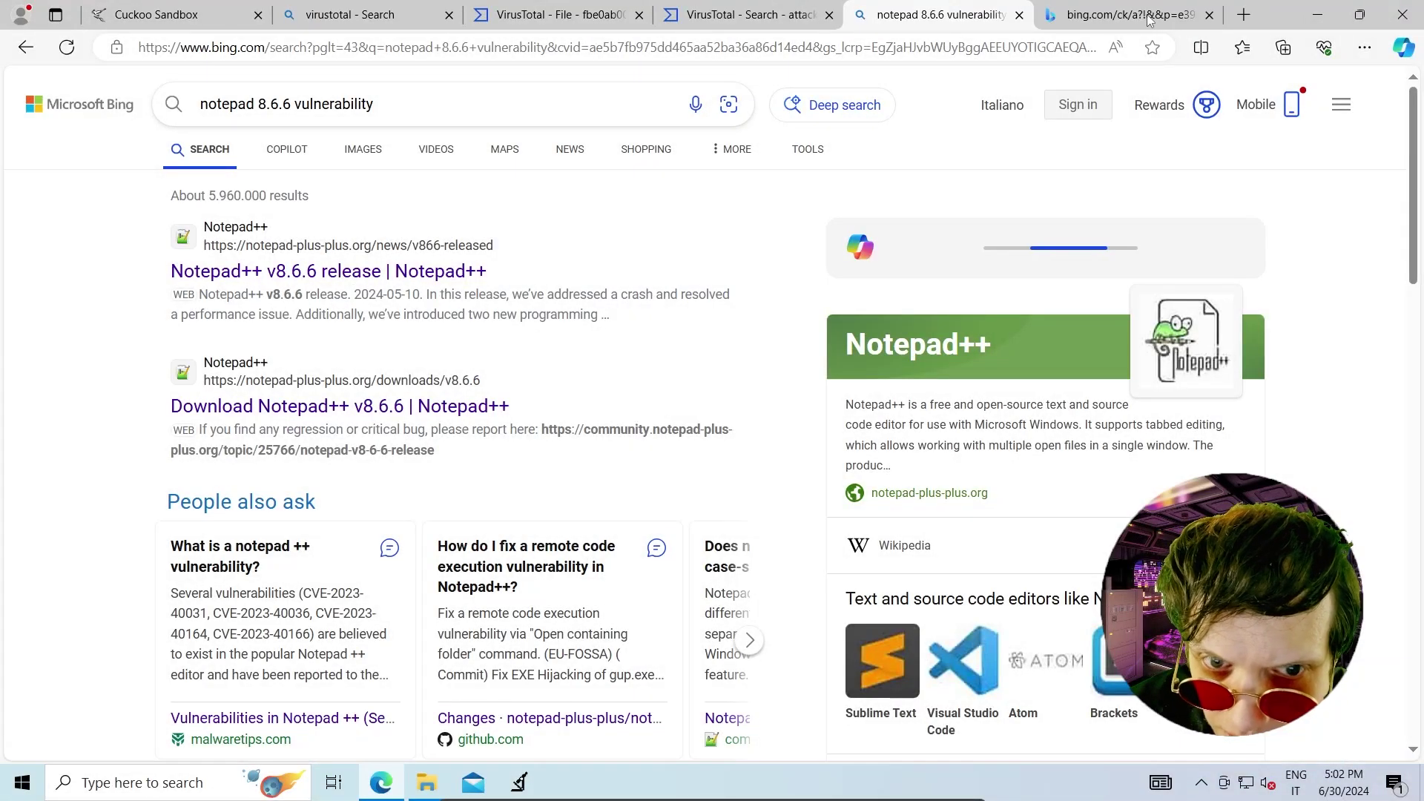
Read the Notepad++ v8.6.6 release page found by searching "notepad 8.6.6 vulnerability", and close it
{"action": "left_click", "coordinate": [1105, 16]}
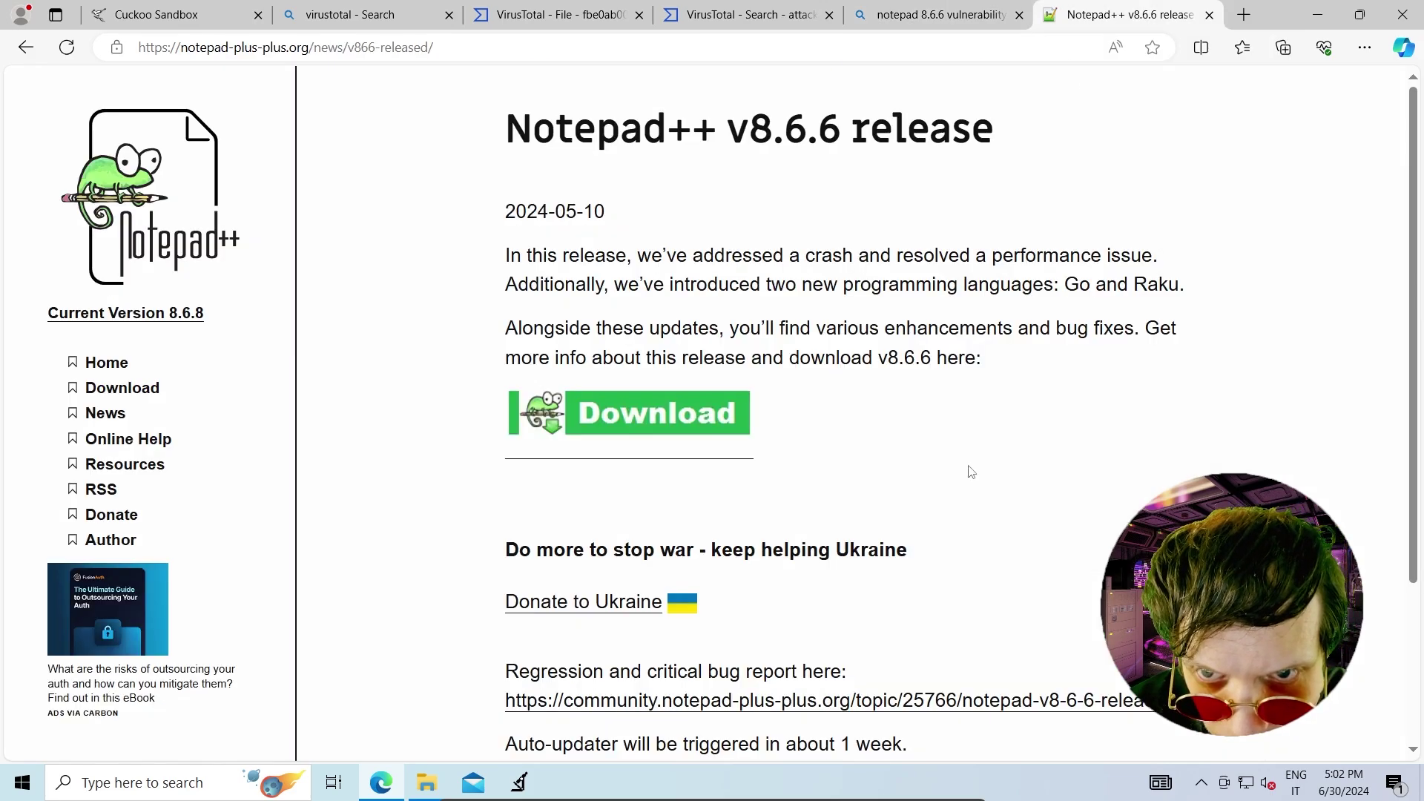
{"action": "key", "text": "ctrl+w"}
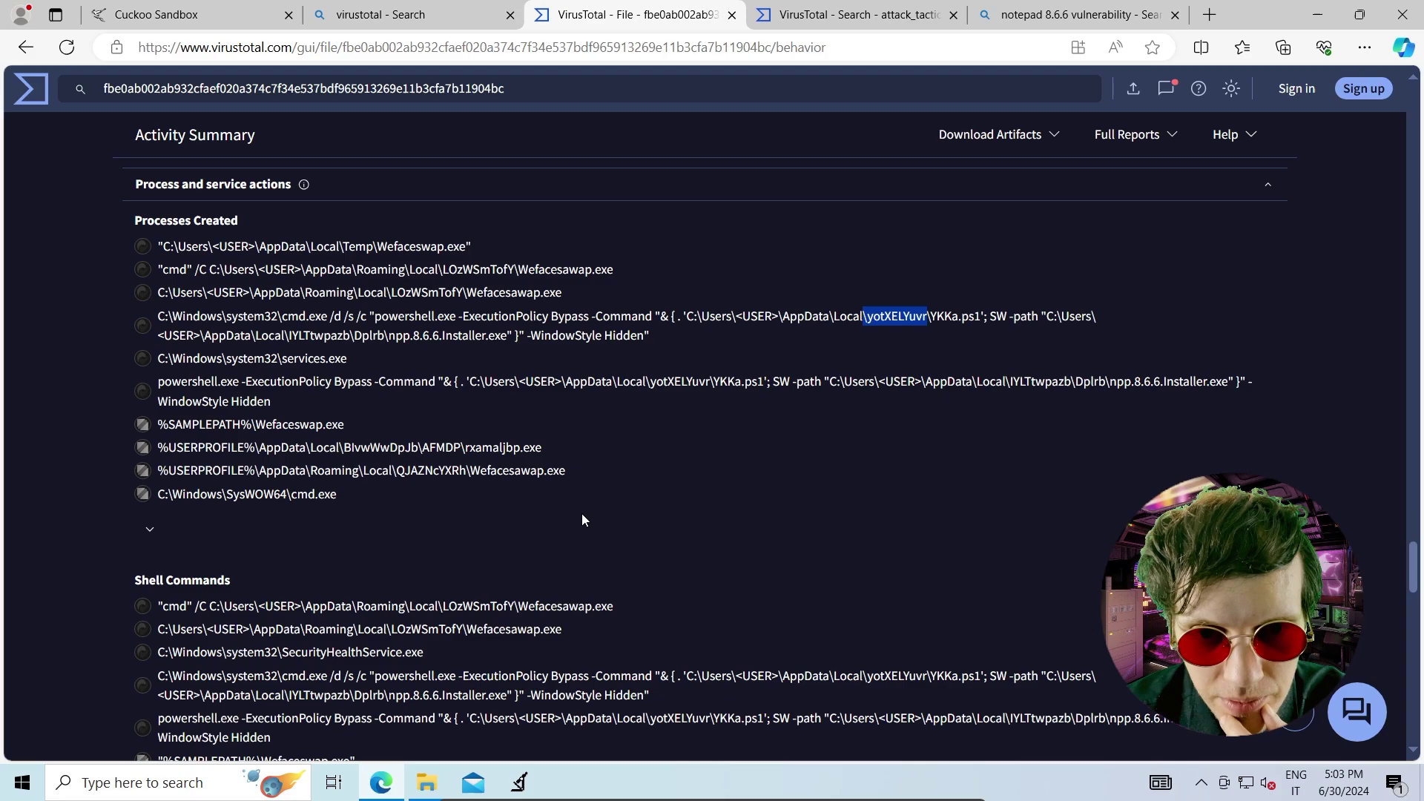
Examine the report's created processes, shell commands, terminated processes, opened services and processes tree
{"action": "scroll", "coordinate": [582, 515], "scroll_direction": "down", "scroll_amount": 1}
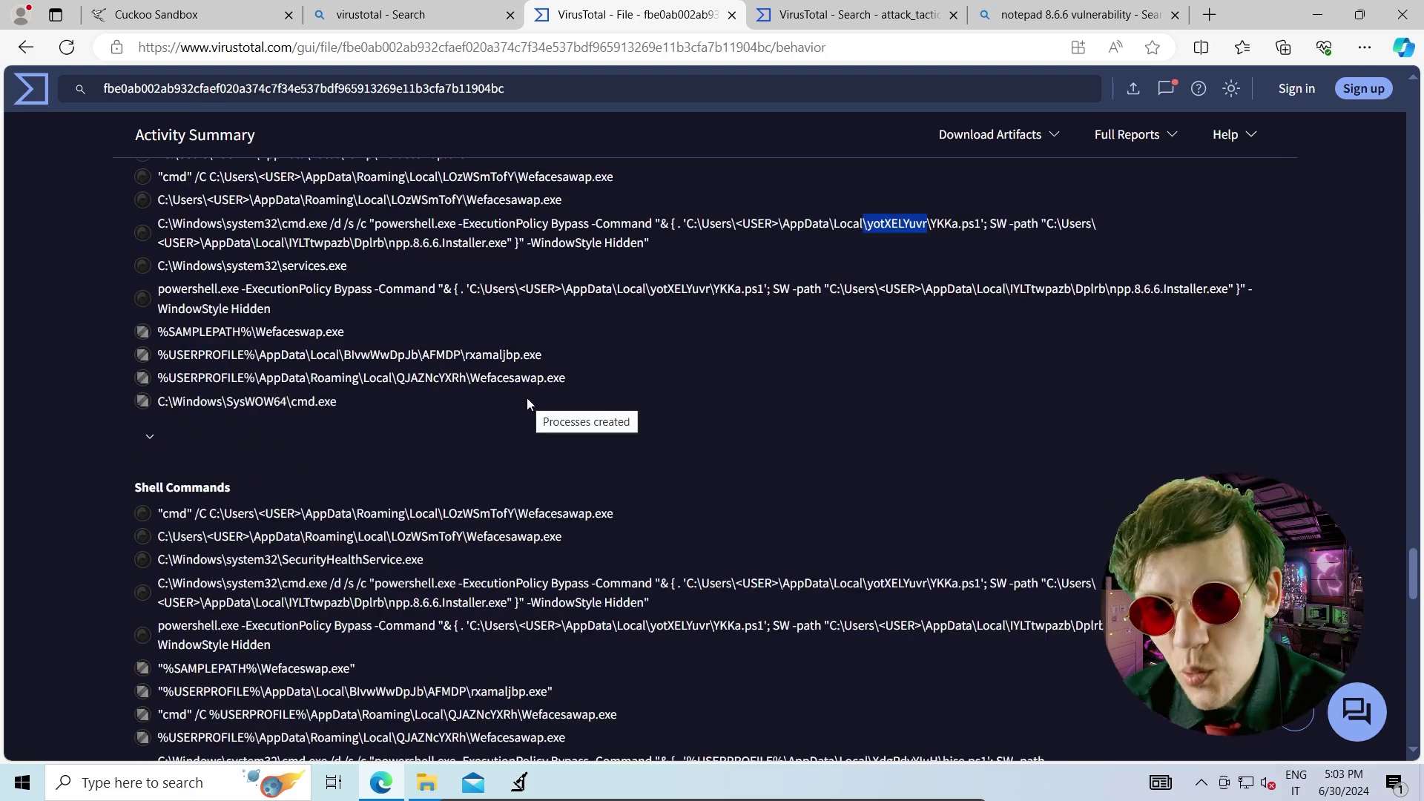
{"action": "scroll", "coordinate": [528, 403], "scroll_direction": "down", "scroll_amount": 3}
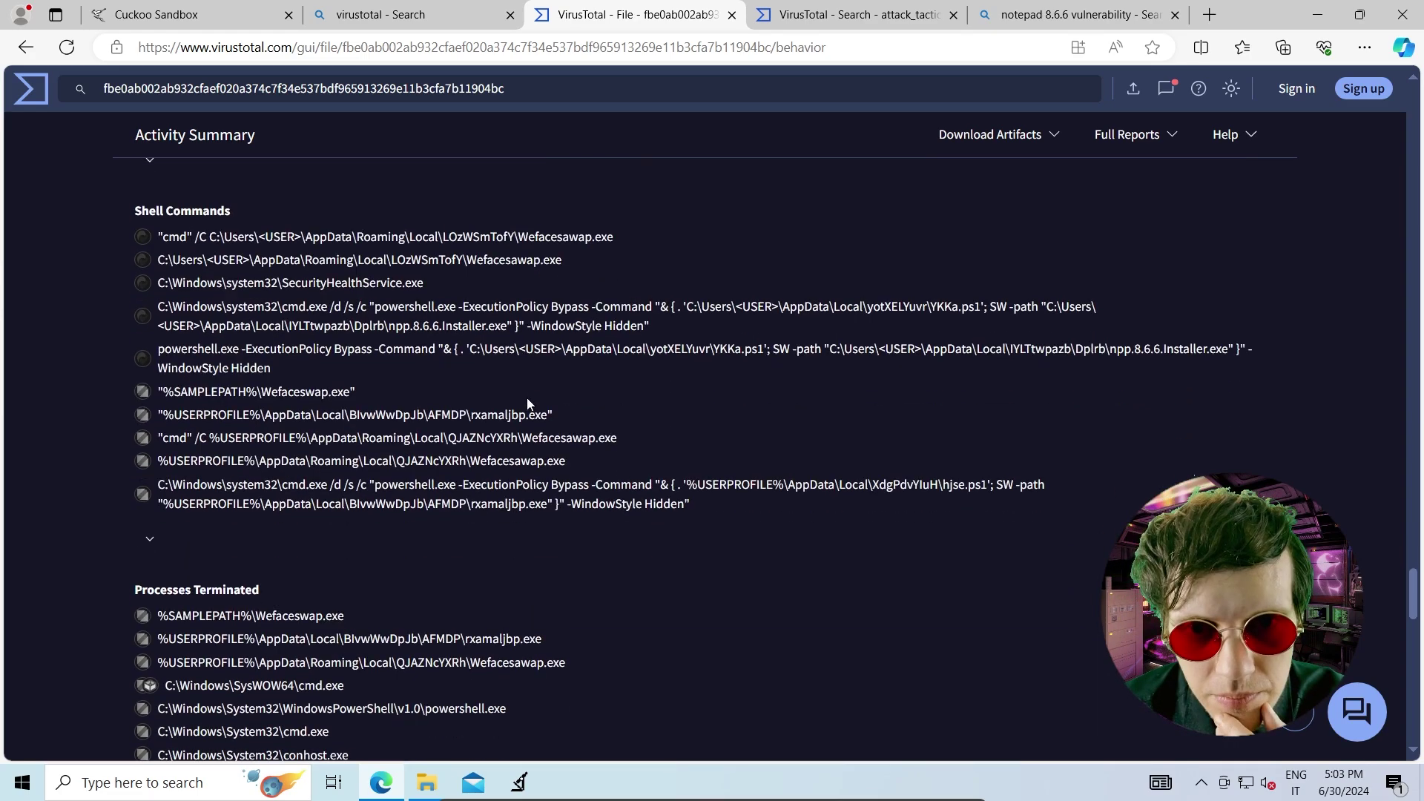
{"action": "scroll", "coordinate": [528, 404], "scroll_direction": "up", "scroll_amount": 2}
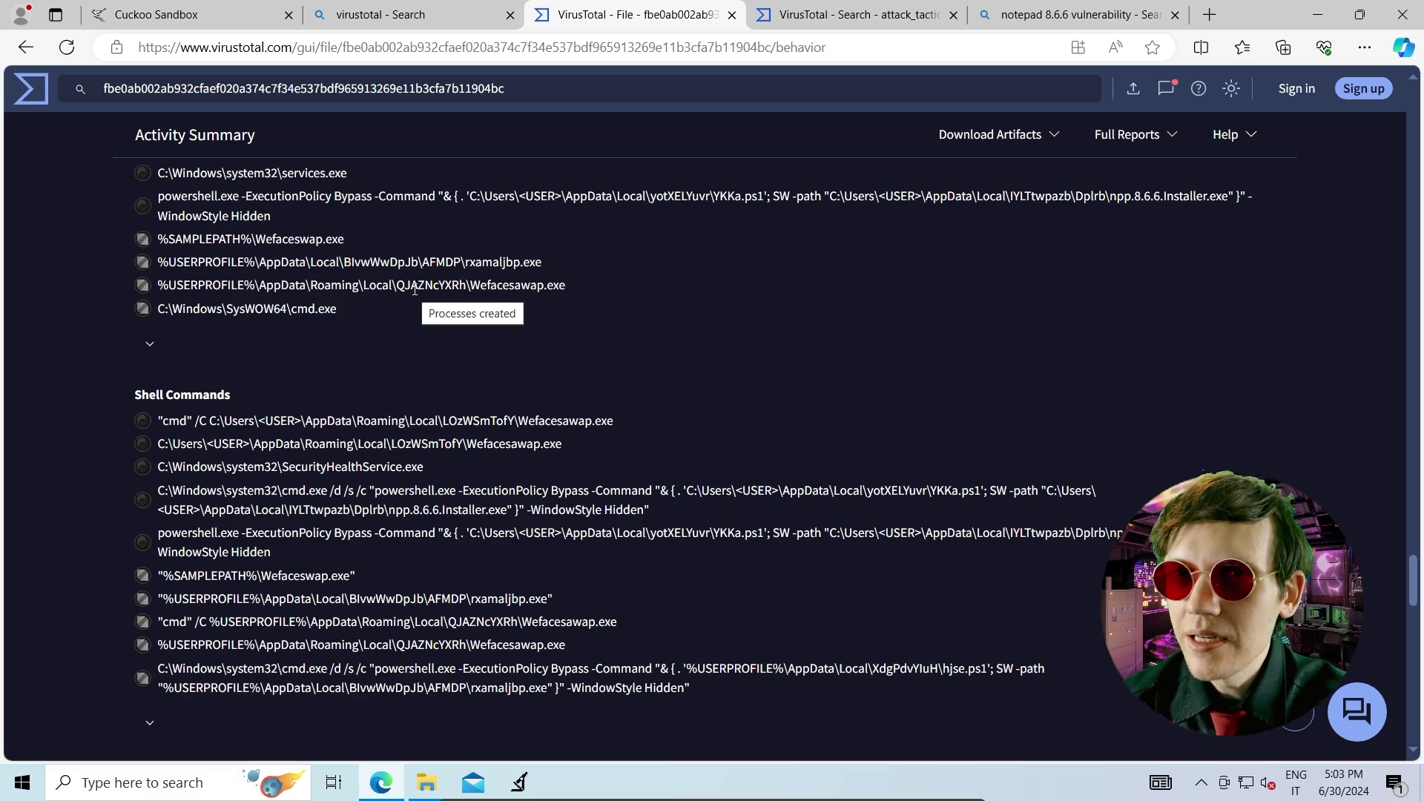
{"action": "scroll", "coordinate": [566, 450], "scroll_direction": "up", "scroll_amount": 1}
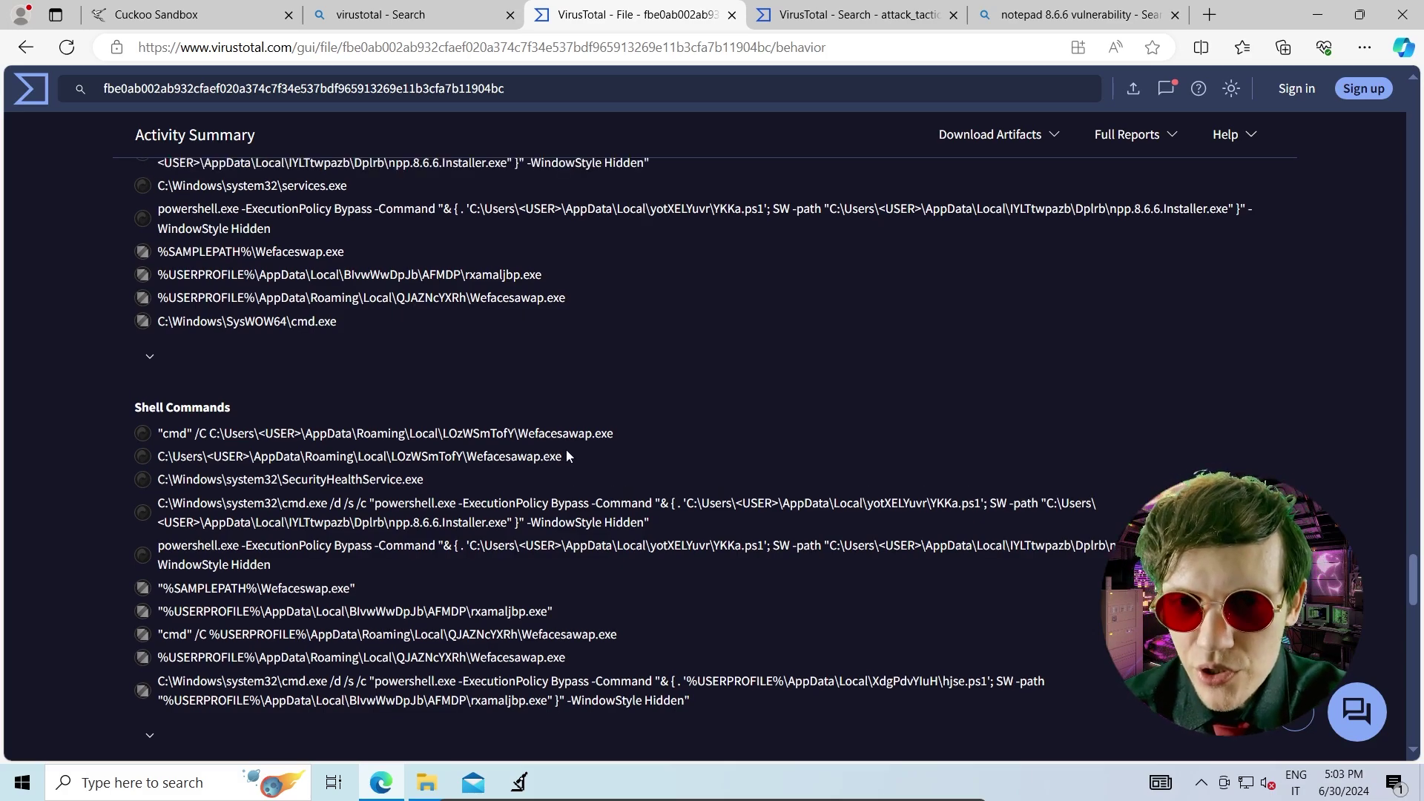
{"action": "scroll", "coordinate": [570, 451], "scroll_direction": "up", "scroll_amount": 1}
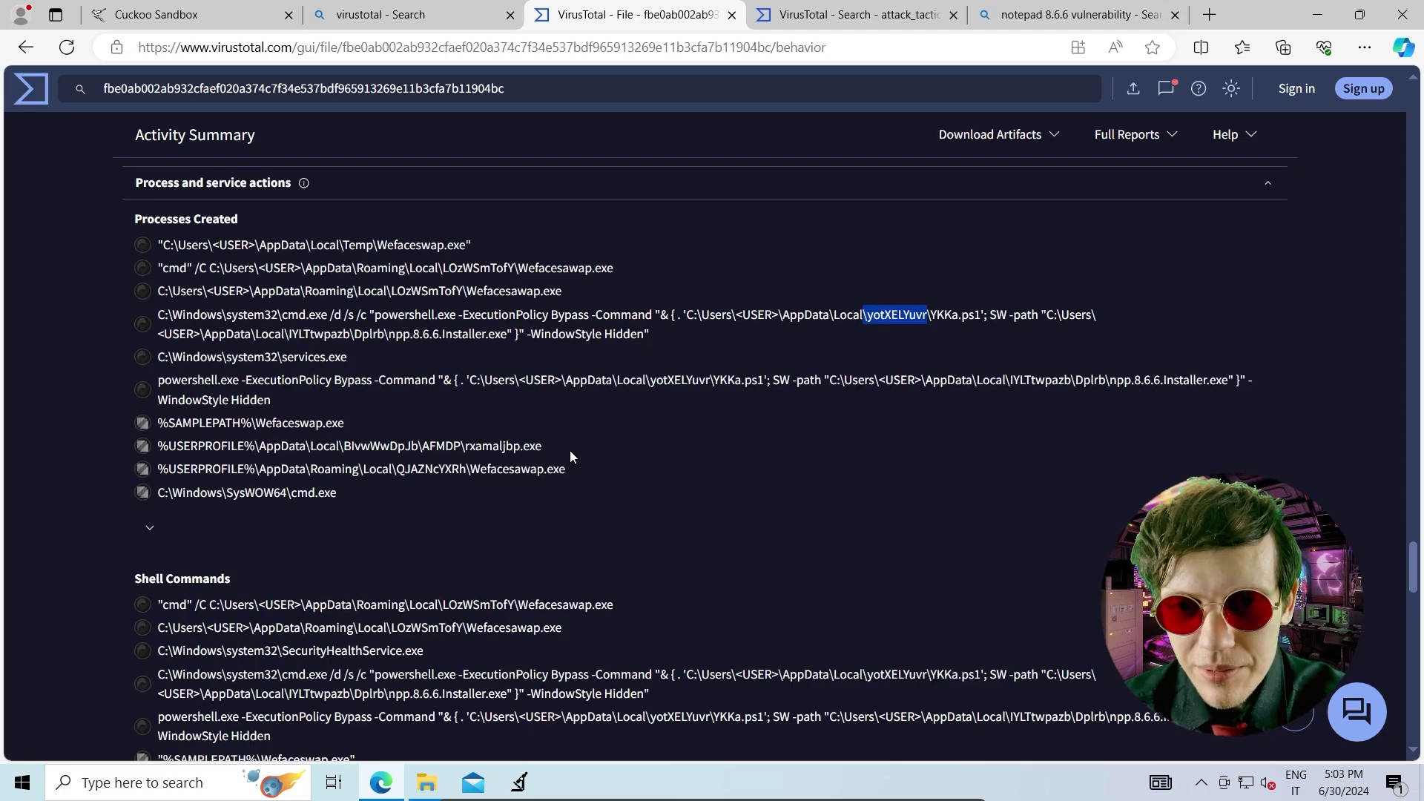
{"action": "scroll", "coordinate": [569, 451], "scroll_direction": "down", "scroll_amount": 2}
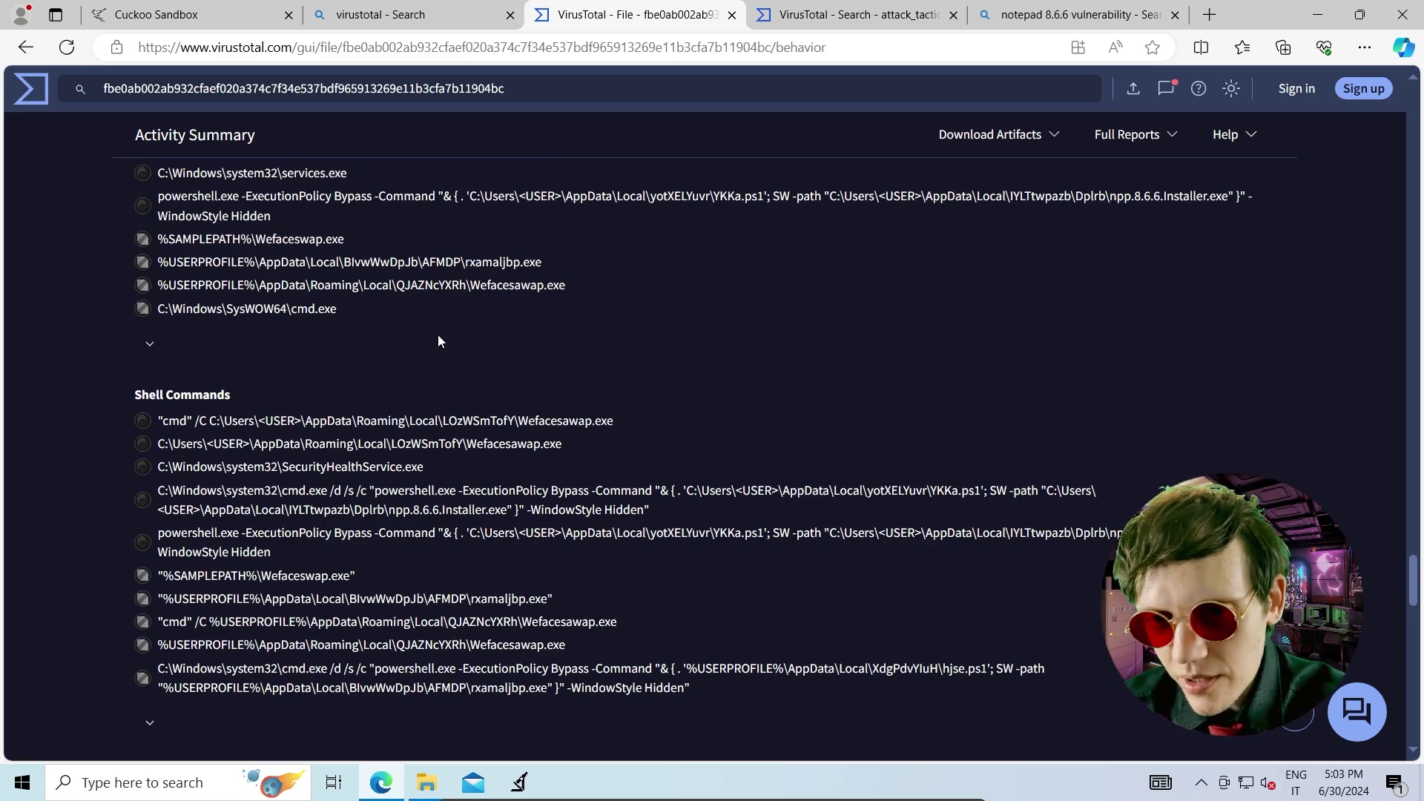
{"action": "scroll", "coordinate": [437, 341], "scroll_direction": "down", "scroll_amount": 1}
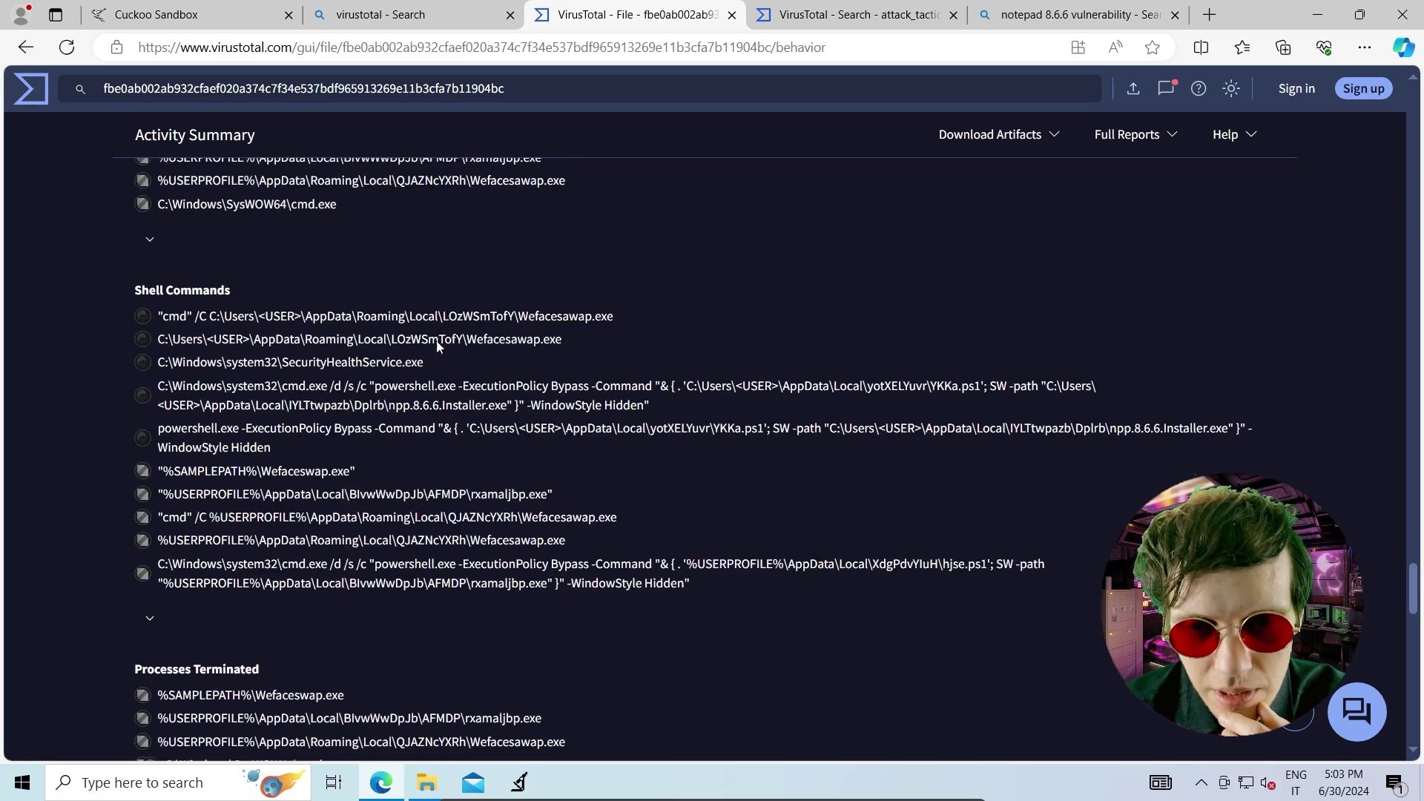
{"action": "scroll", "coordinate": [438, 346], "scroll_direction": "down", "scroll_amount": 1}
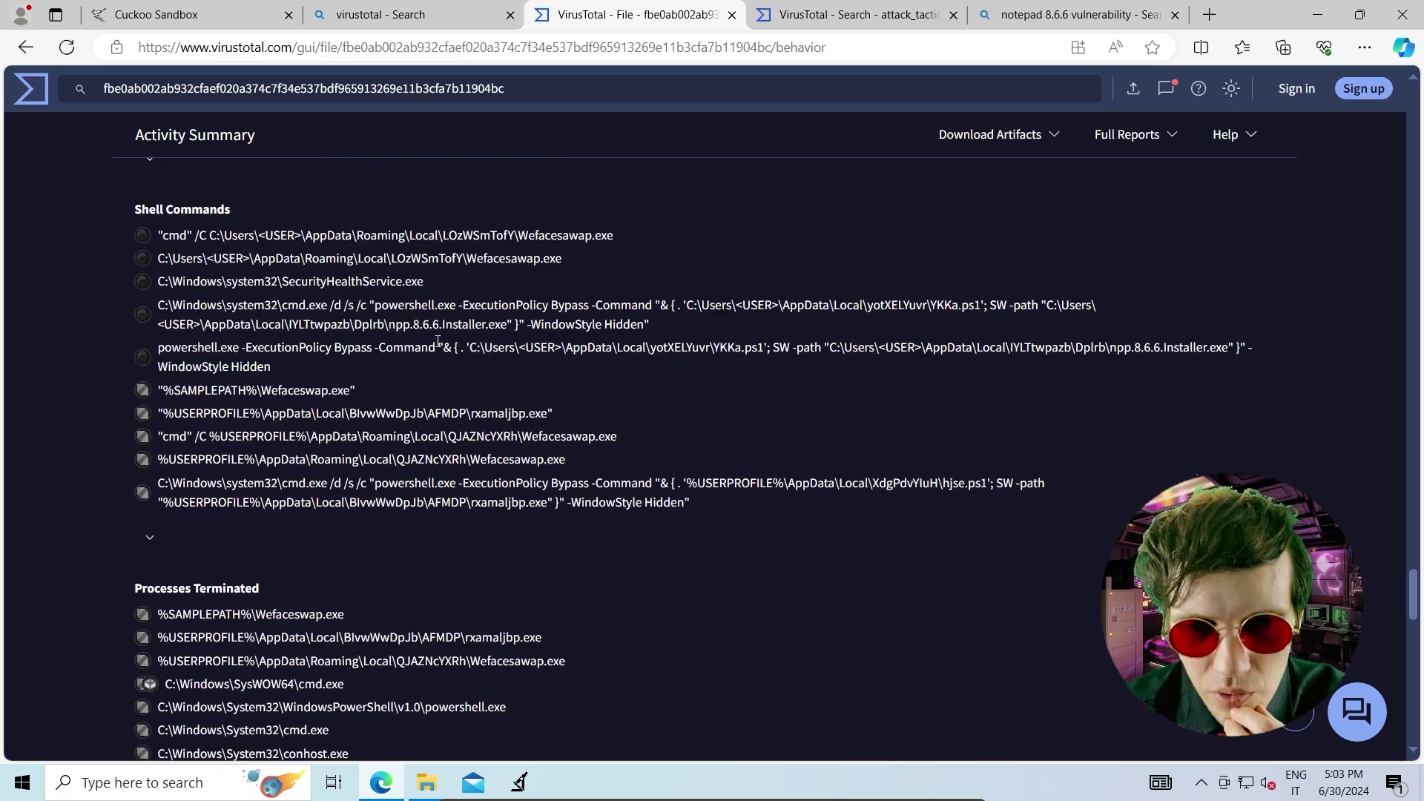
{"action": "scroll", "coordinate": [437, 341], "scroll_direction": "down", "scroll_amount": 1}
{"action": "scroll", "coordinate": [438, 341], "scroll_direction": "down", "scroll_amount": 1}
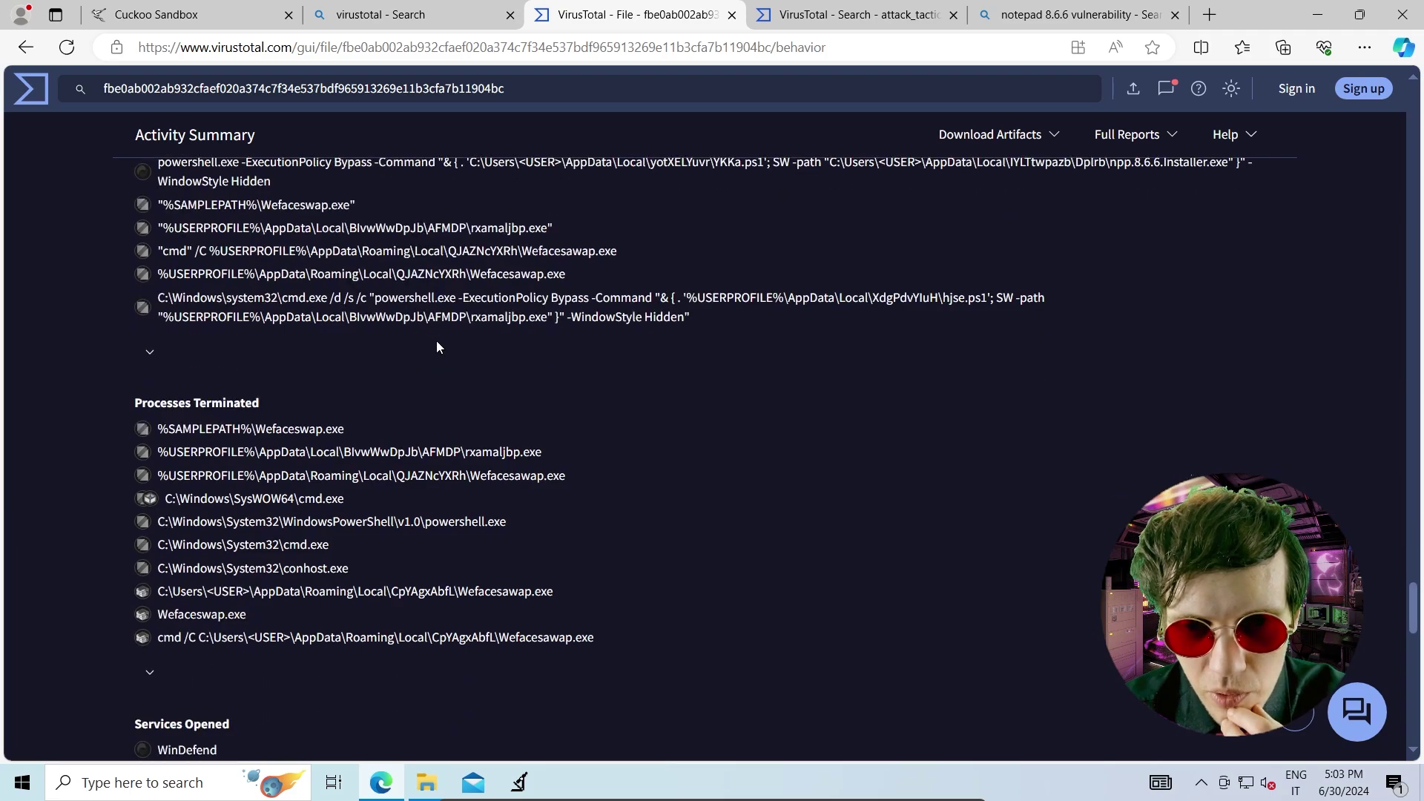
{"action": "scroll", "coordinate": [435, 352], "scroll_direction": "down", "scroll_amount": 6}
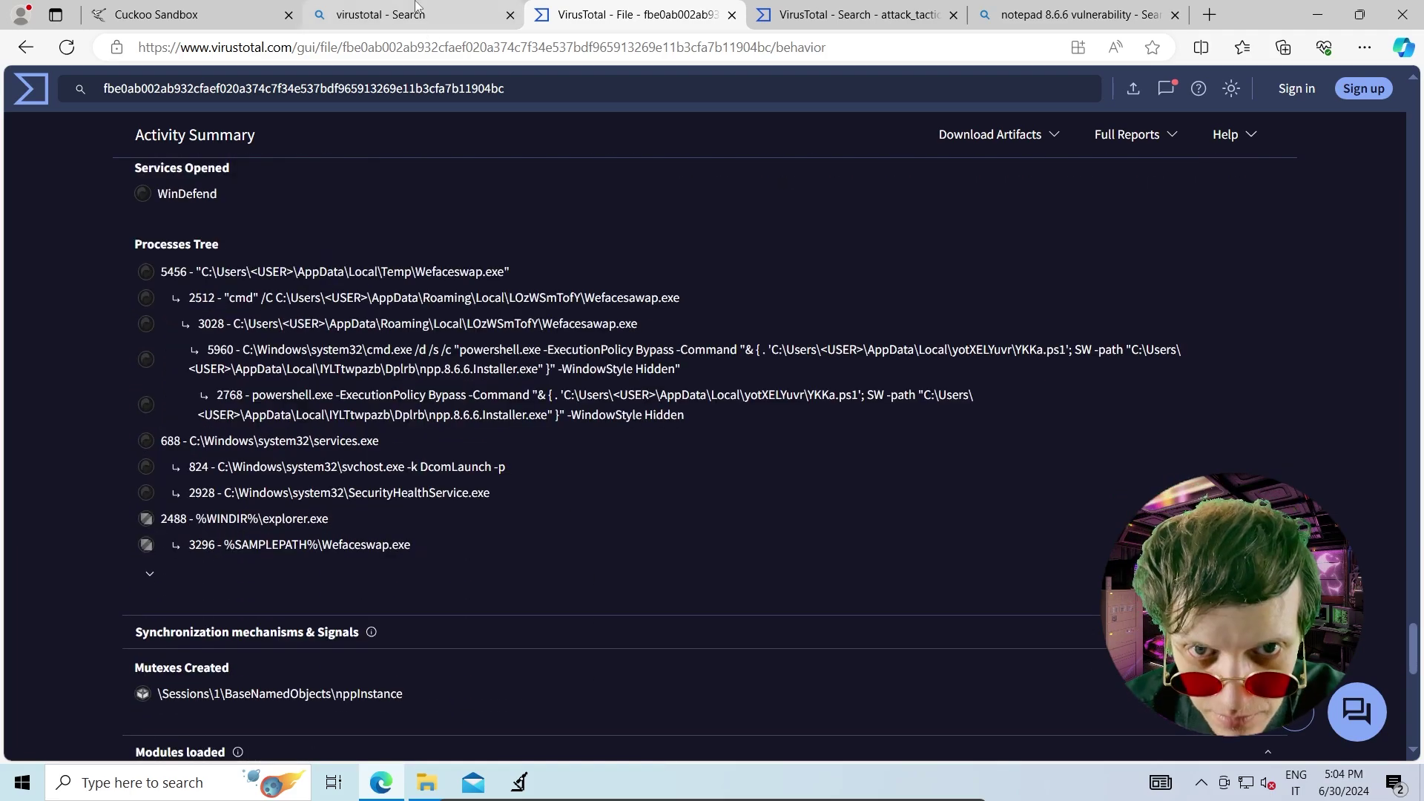
Switch to Cuckoo Sandbox, open the analysis summary of the wefaceswap_x86_x64.exe task and dismiss the backup notification
{"action": "left_click", "coordinate": [419, 15]}
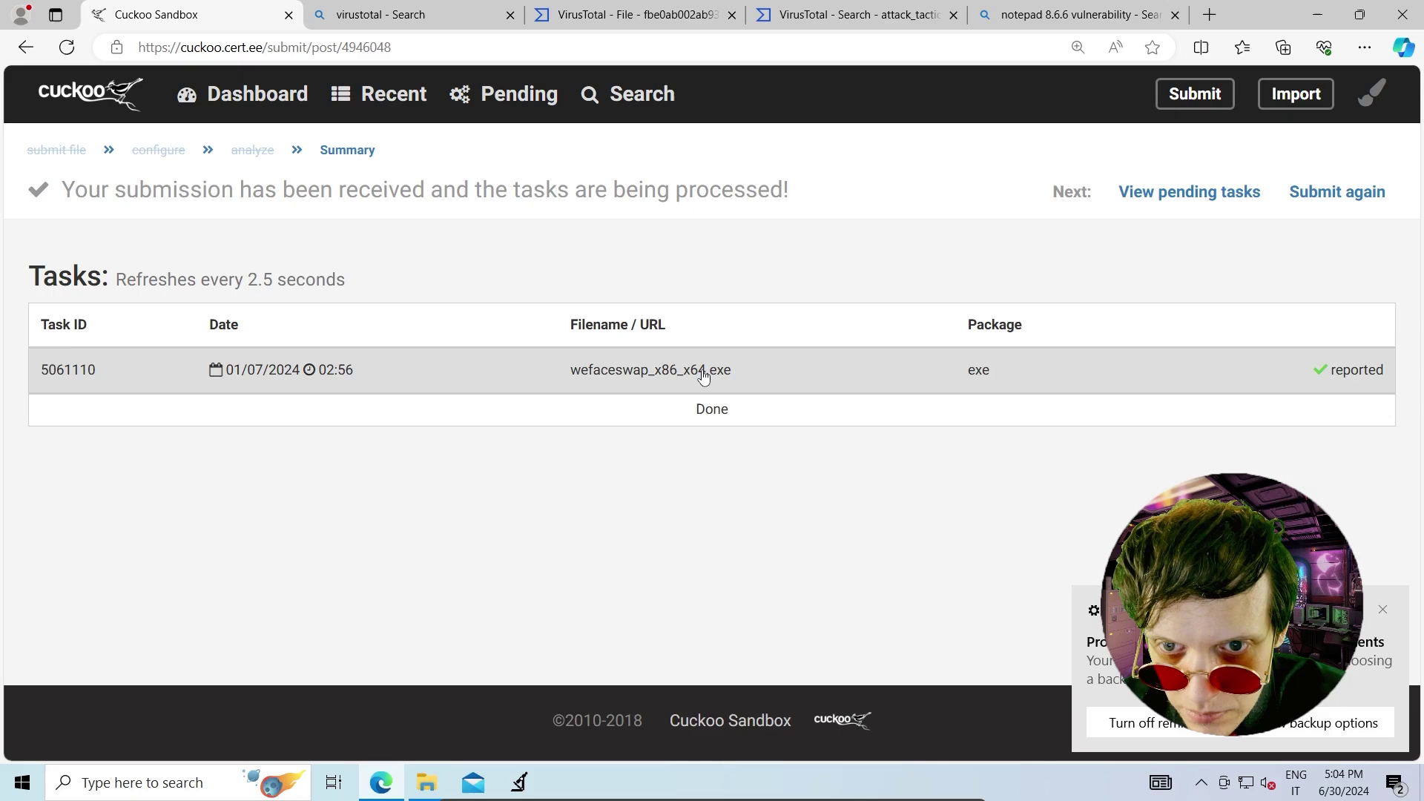
{"action": "left_click", "coordinate": [703, 376]}
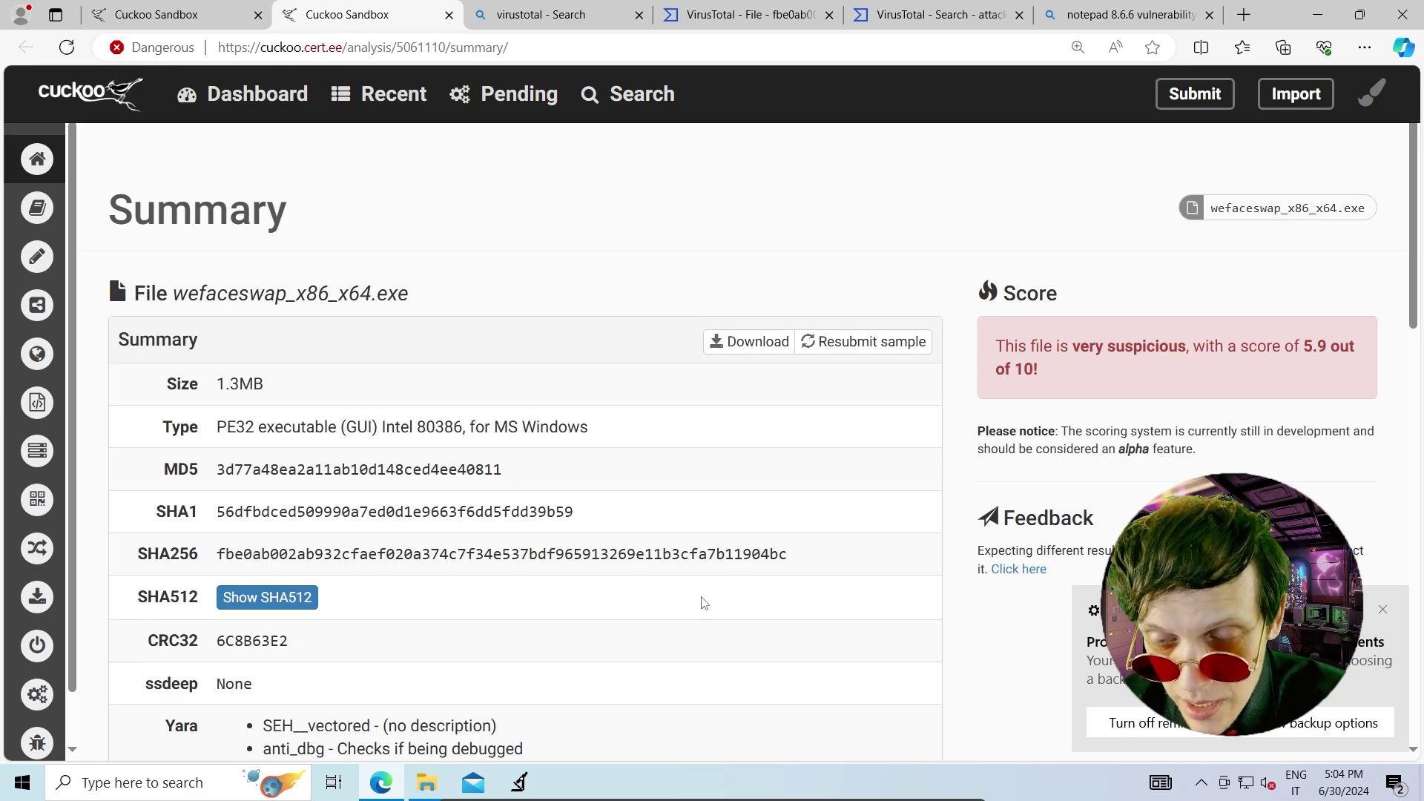
{"action": "left_click", "coordinate": [1384, 610]}
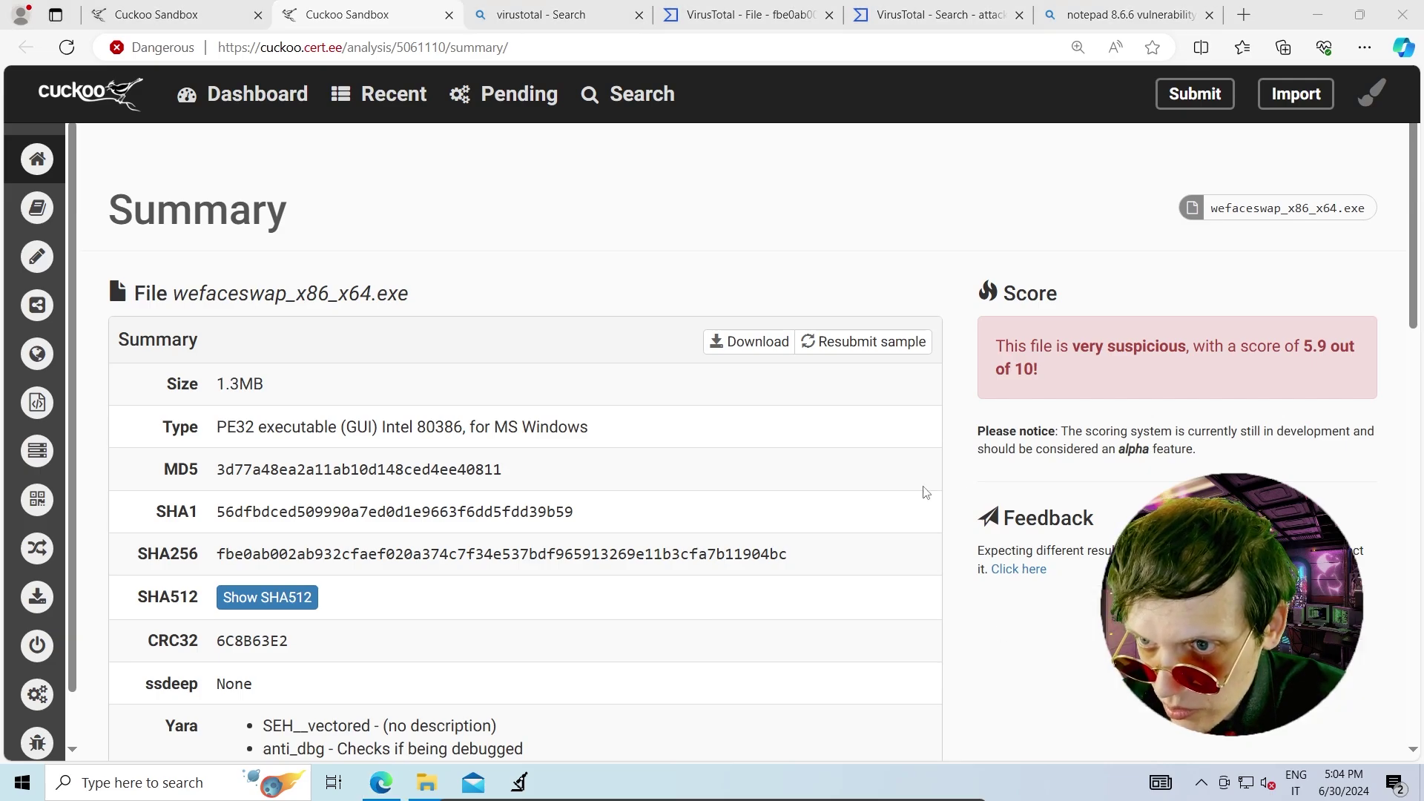
{"action": "left_click", "coordinate": [850, 589]}
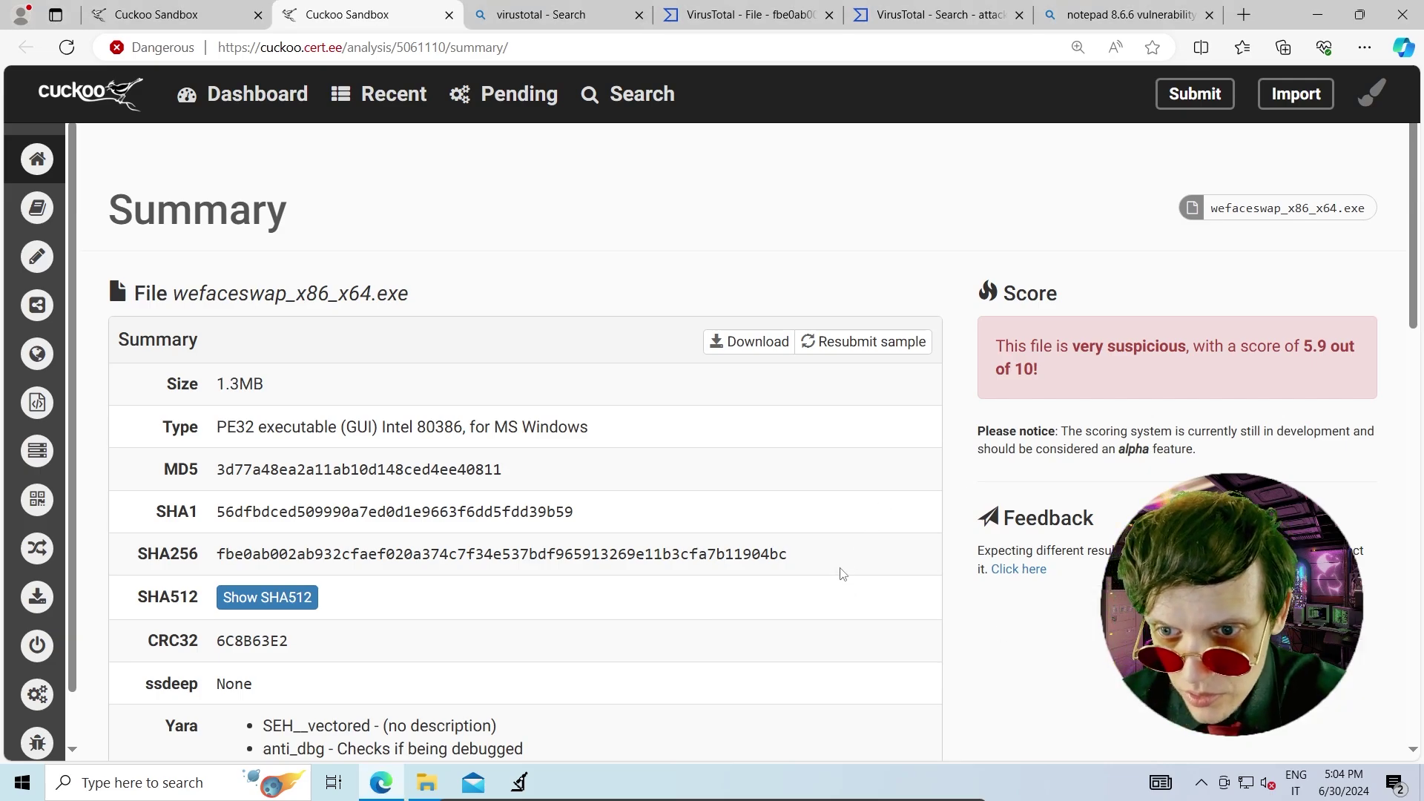
Examine the Cuckoo summary's Yara matches, execution information and signatures, expanding the IRMA antivirus signature
{"action": "scroll", "coordinate": [810, 616], "scroll_direction": "down", "scroll_amount": 5}
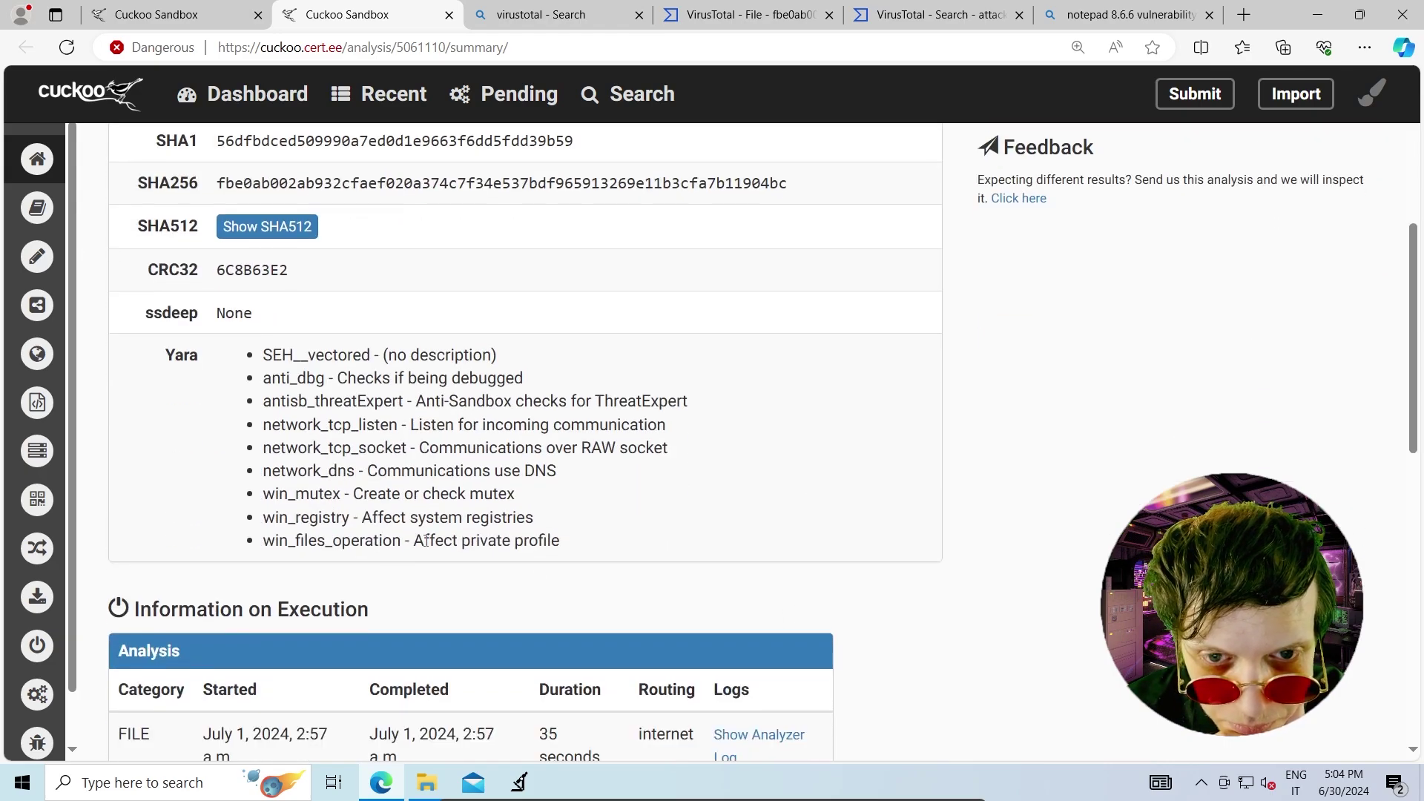
{"action": "scroll", "coordinate": [445, 556], "scroll_direction": "down", "scroll_amount": 4}
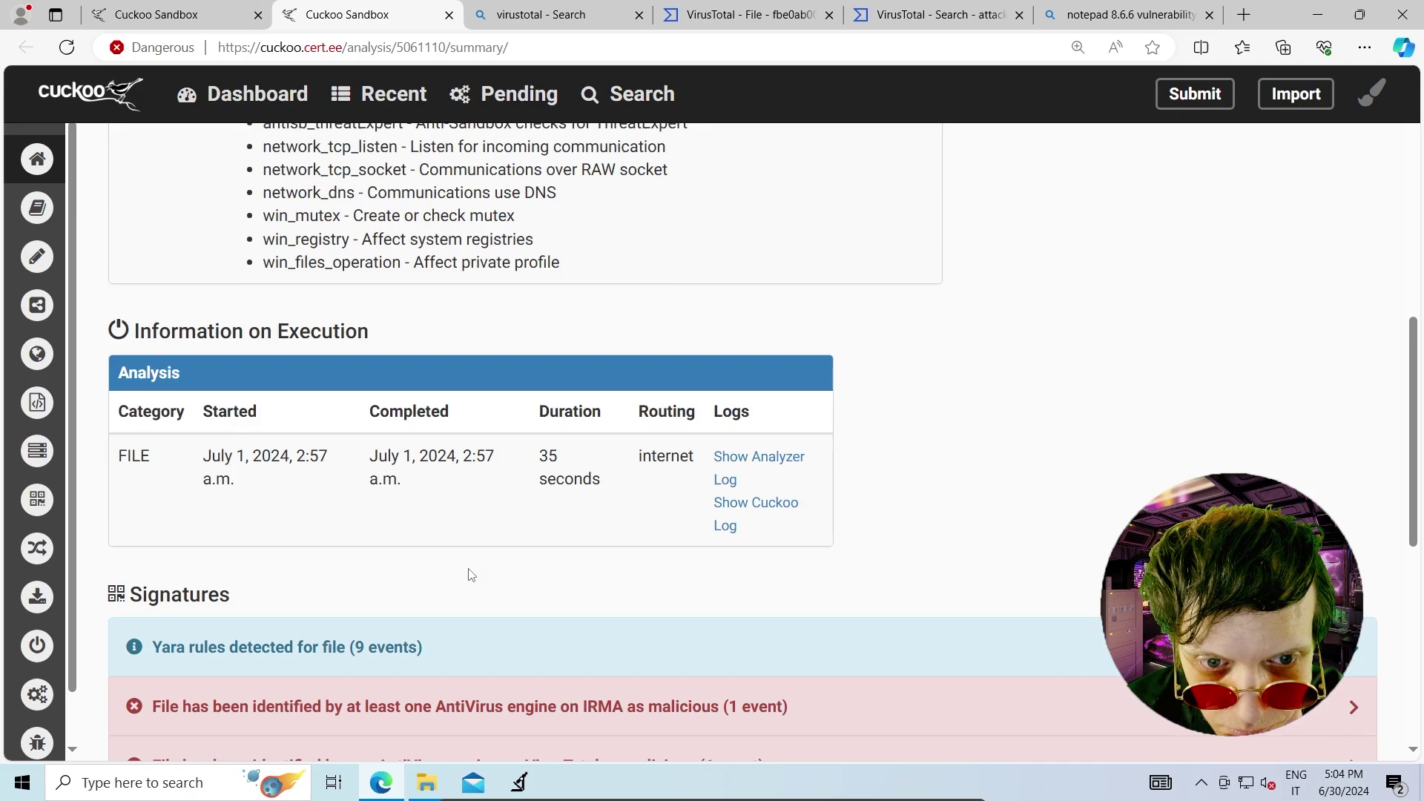
{"action": "scroll", "coordinate": [470, 575], "scroll_direction": "down", "scroll_amount": 5}
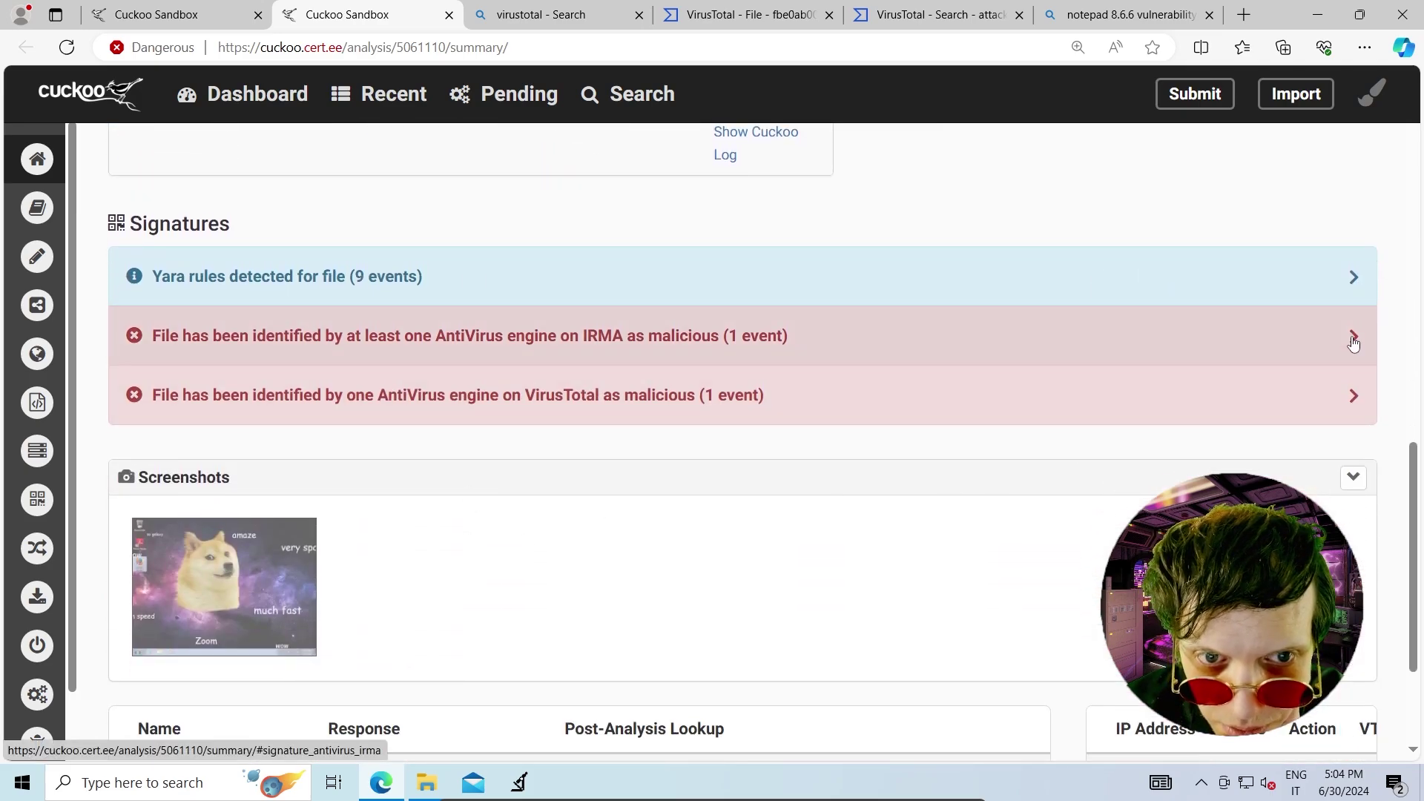
{"action": "left_click", "coordinate": [1353, 339]}
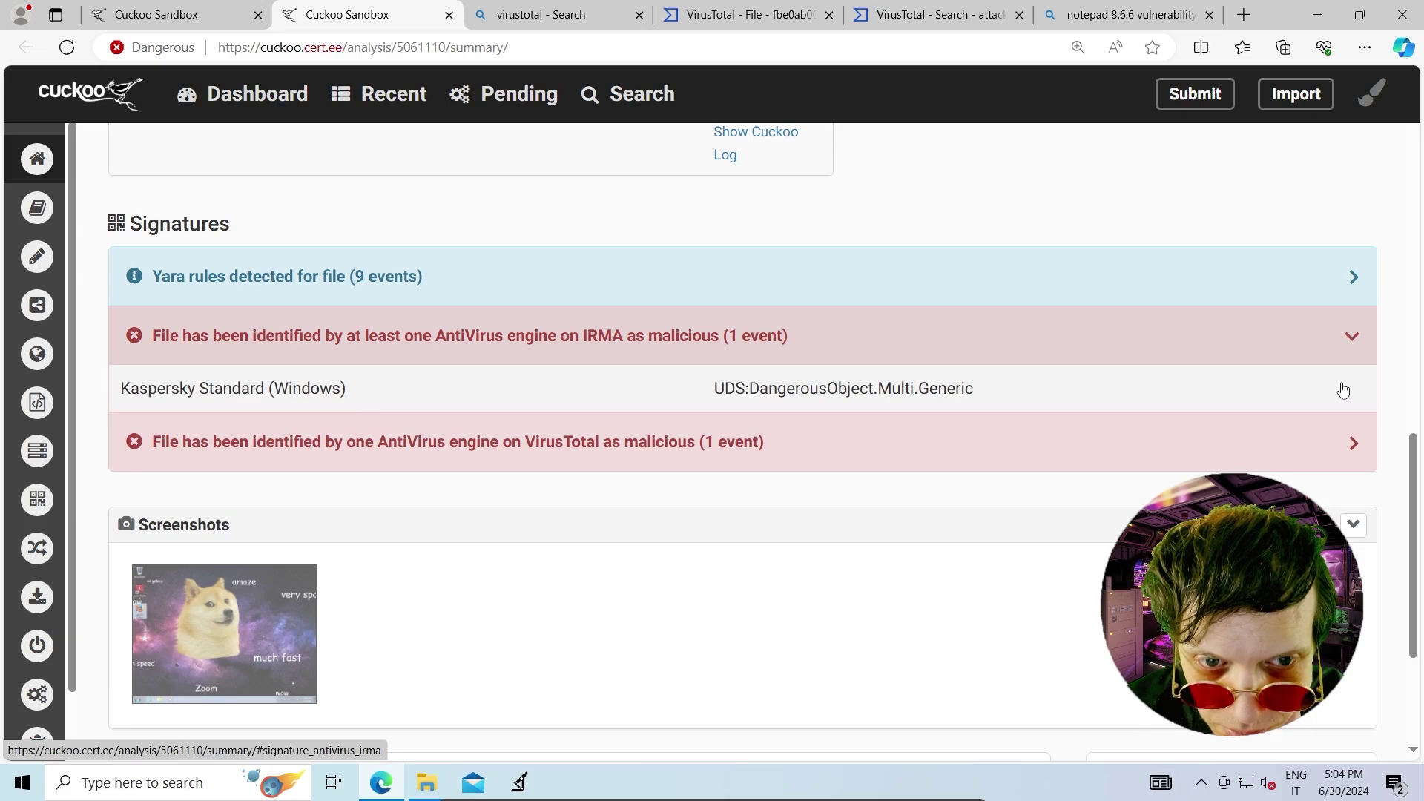
Expand the VirusTotal antivirus signature and review it with the summary's screenshots and Yara matches
{"action": "left_click", "coordinate": [1352, 445]}
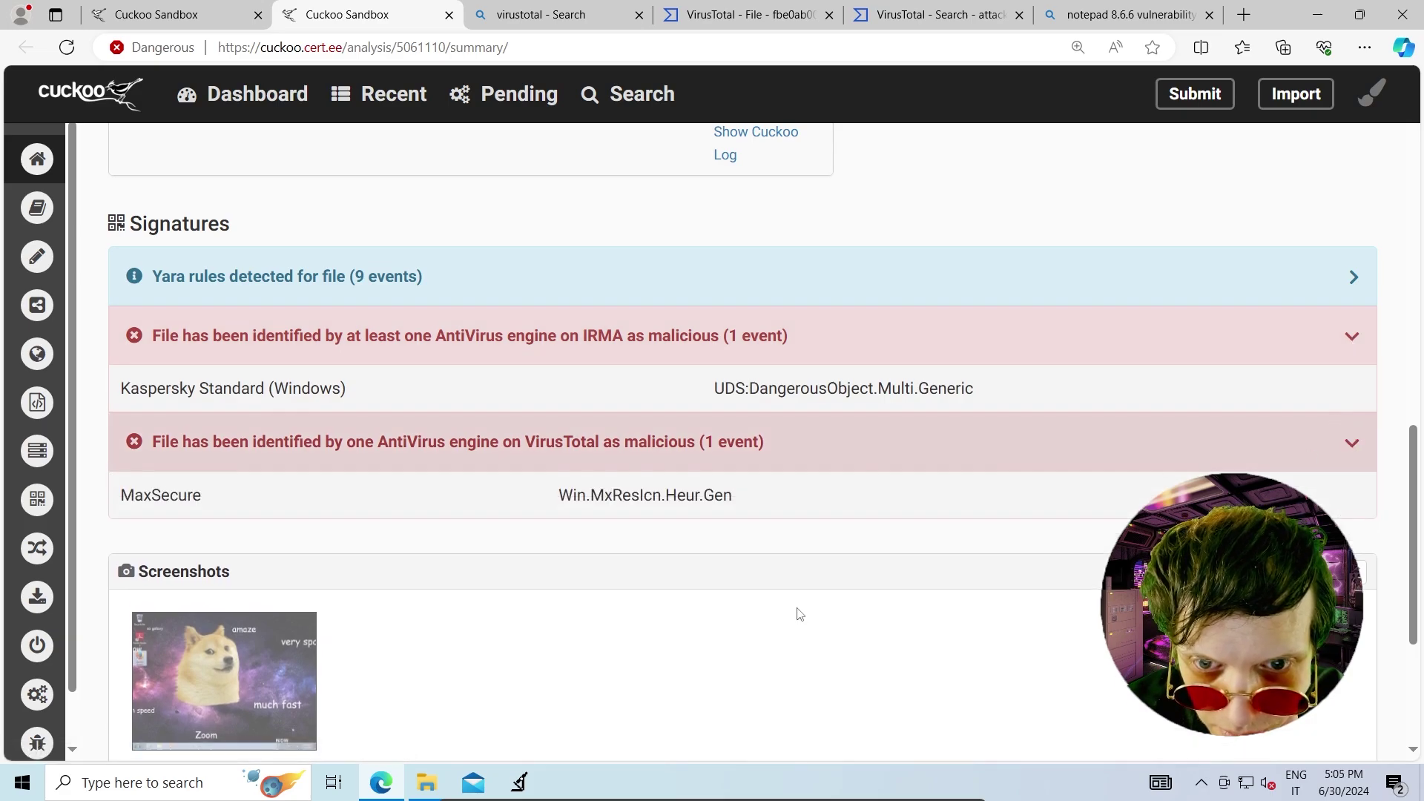
{"action": "scroll", "coordinate": [800, 614], "scroll_direction": "down", "scroll_amount": 3}
{"action": "scroll", "coordinate": [799, 614], "scroll_direction": "up", "scroll_amount": 14}
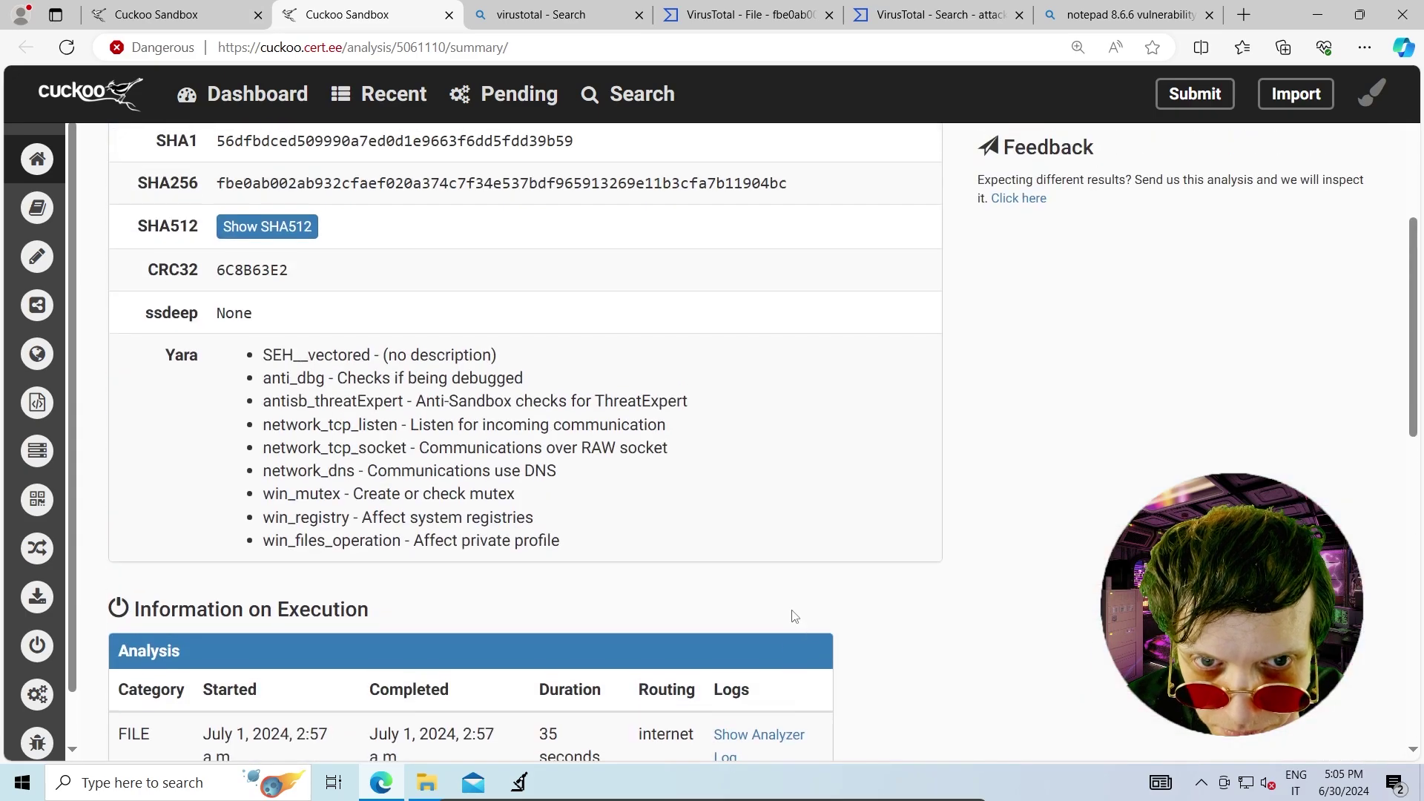
Open the Cuckoo static analysis and examine the executable's PE sections, resources and imported library functions
{"action": "left_click", "coordinate": [31, 213]}
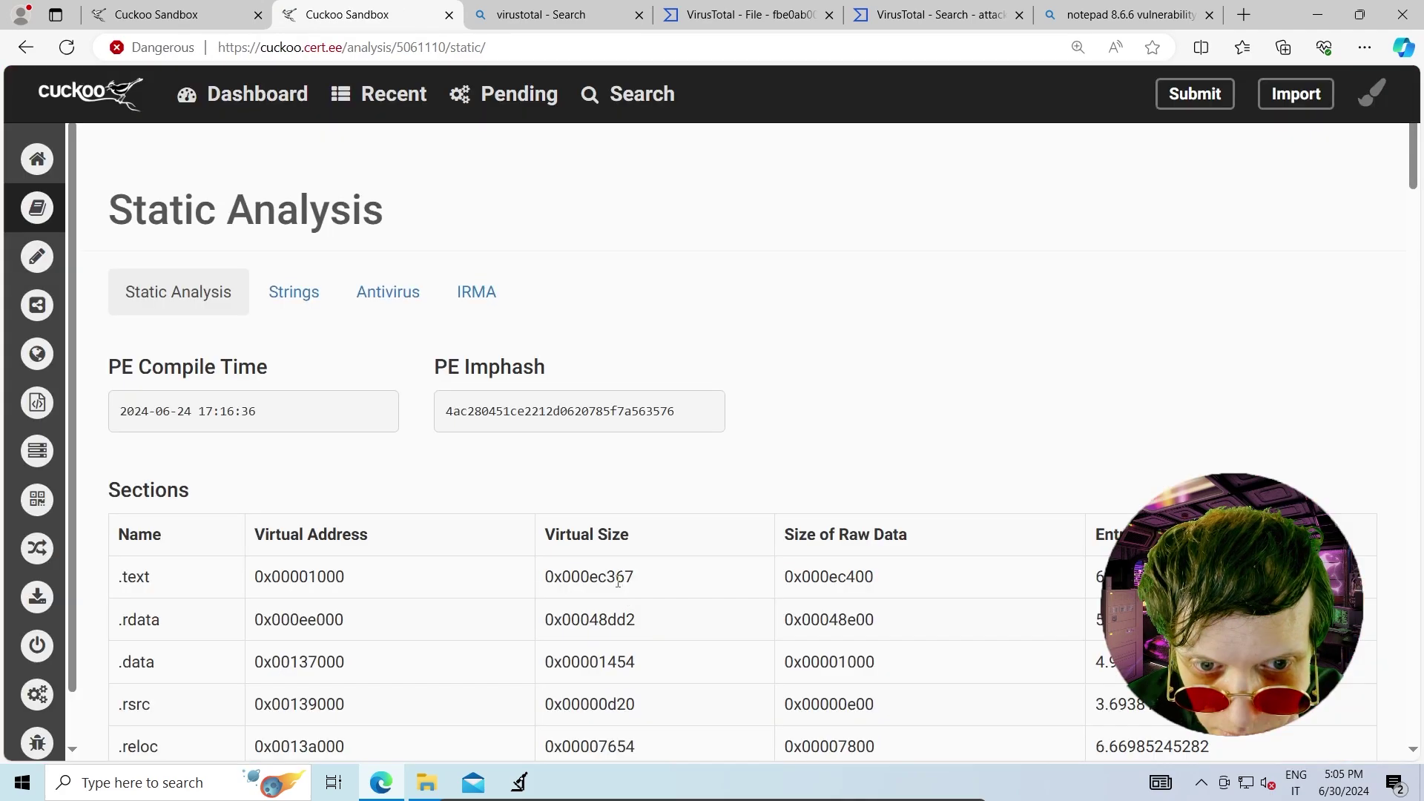
{"action": "scroll", "coordinate": [559, 593], "scroll_direction": "down", "scroll_amount": 6}
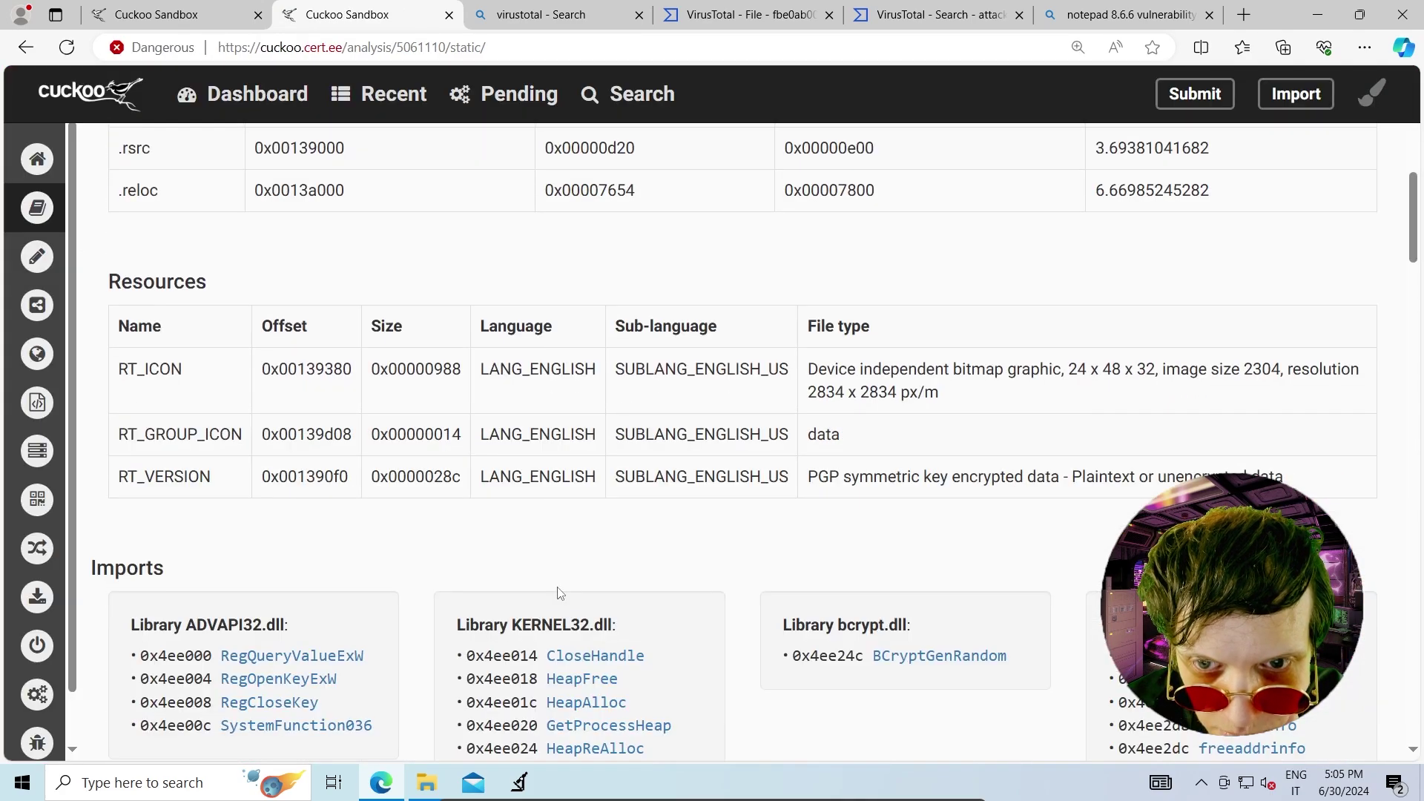
{"action": "scroll", "coordinate": [559, 593], "scroll_direction": "down", "scroll_amount": 5}
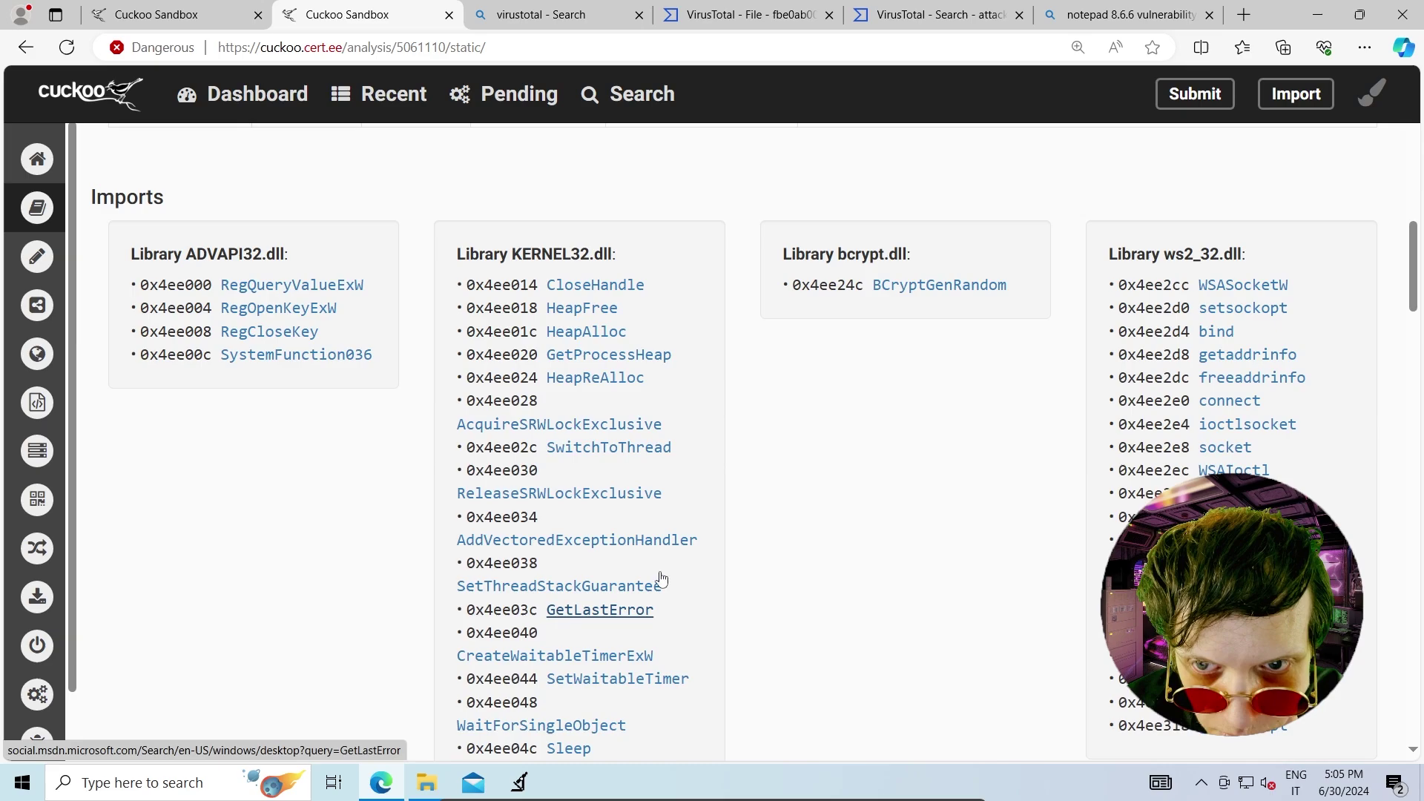
{"action": "scroll", "coordinate": [780, 592], "scroll_direction": "down", "scroll_amount": 3}
{"action": "scroll", "coordinate": [780, 592], "scroll_direction": "up", "scroll_amount": 1}
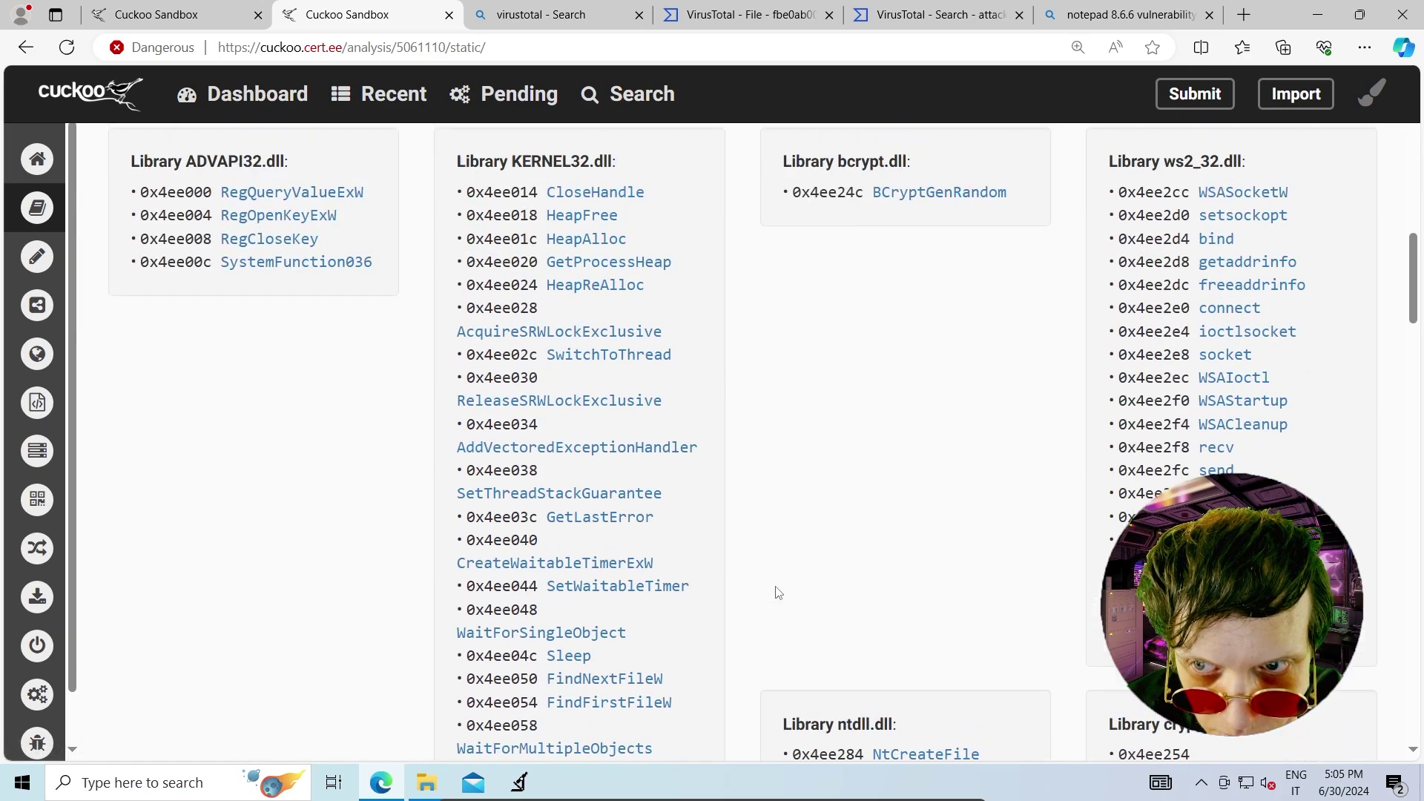
{"action": "scroll", "coordinate": [778, 593], "scroll_direction": "up", "scroll_amount": 1}
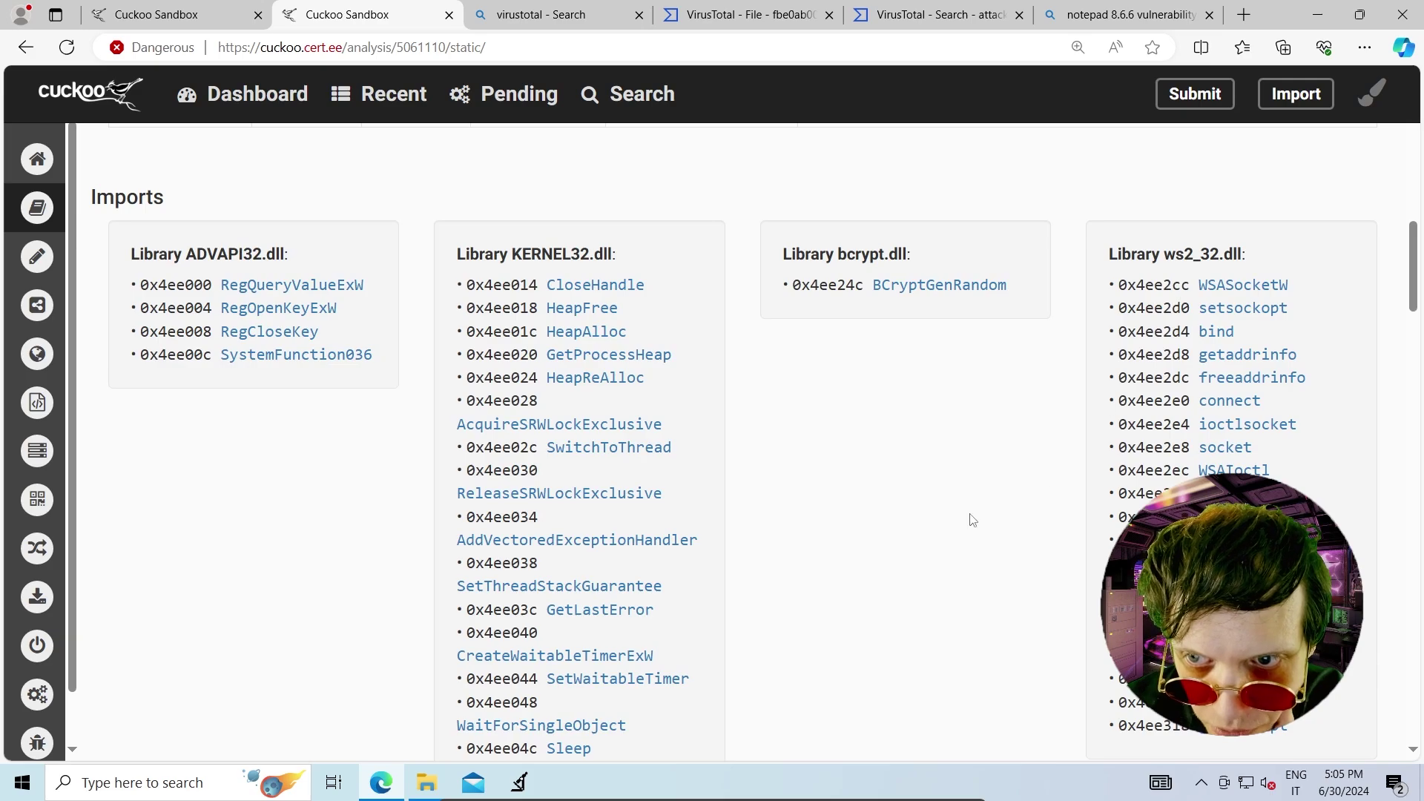
{"action": "scroll", "coordinate": [889, 548], "scroll_direction": "down", "scroll_amount": 6}
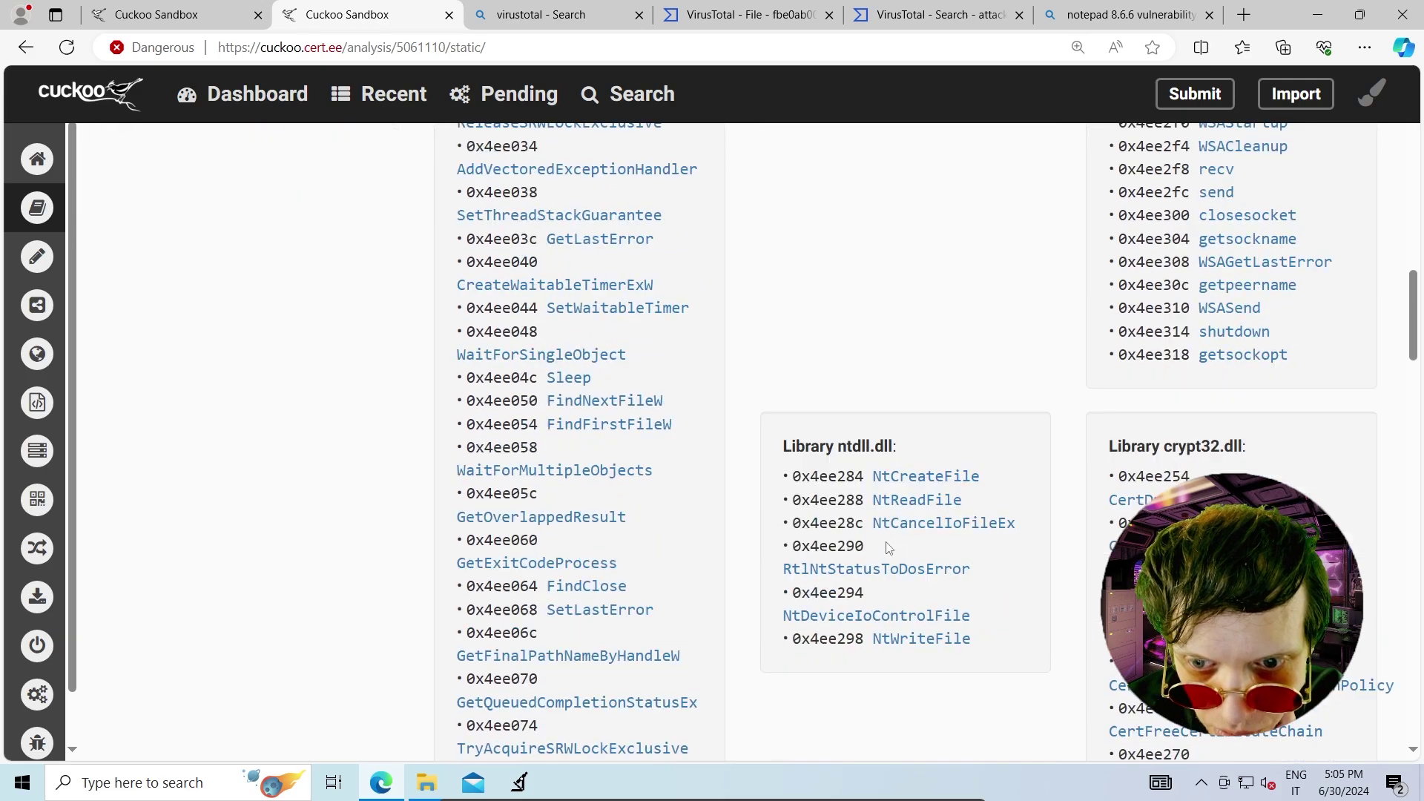
{"action": "scroll", "coordinate": [882, 552], "scroll_direction": "down", "scroll_amount": 5}
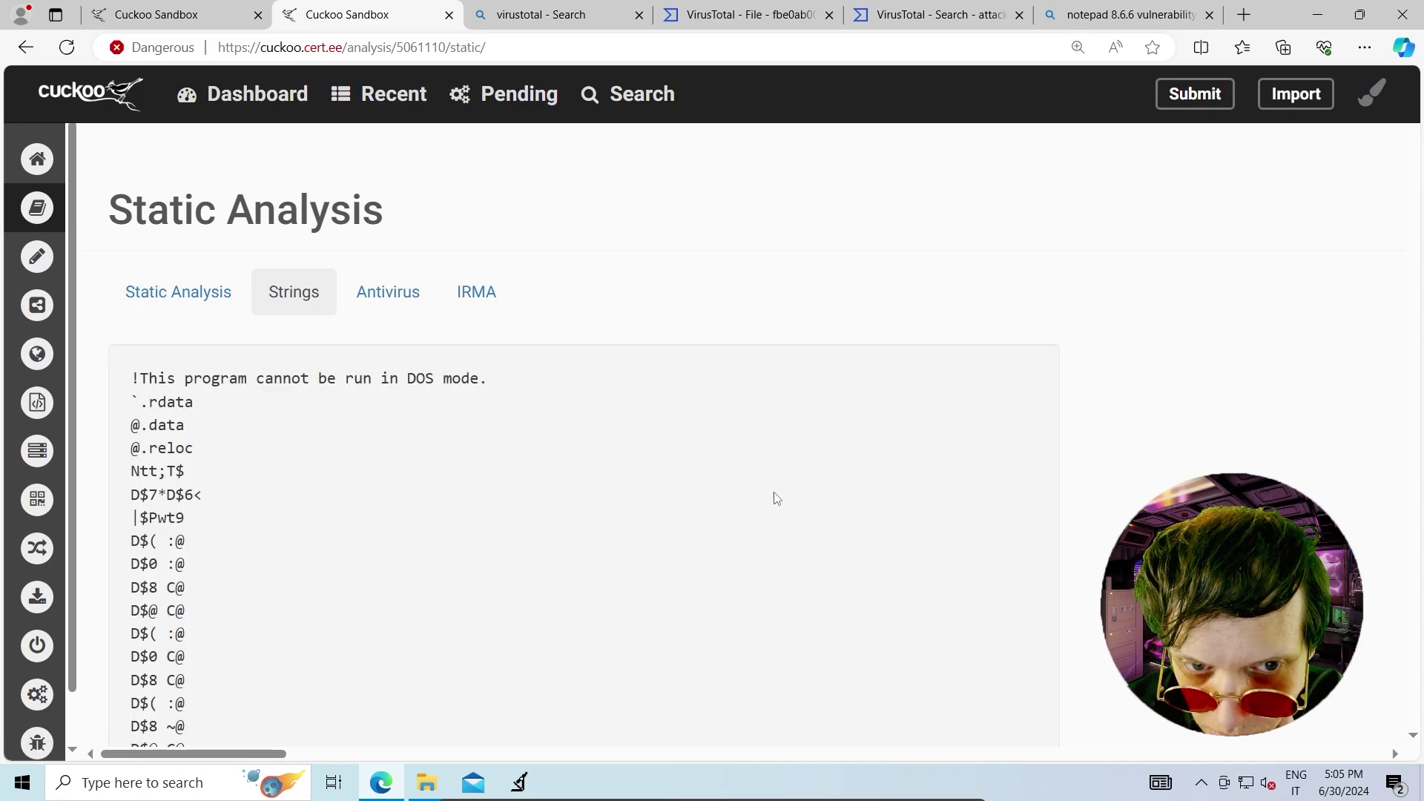
Look through the strings extracted from the executable, down to the end of the list
{"action": "scroll", "coordinate": [774, 502], "scroll_direction": "down", "scroll_amount": 6}
{"action": "scroll", "coordinate": [775, 506], "scroll_direction": "down", "scroll_amount": 12}
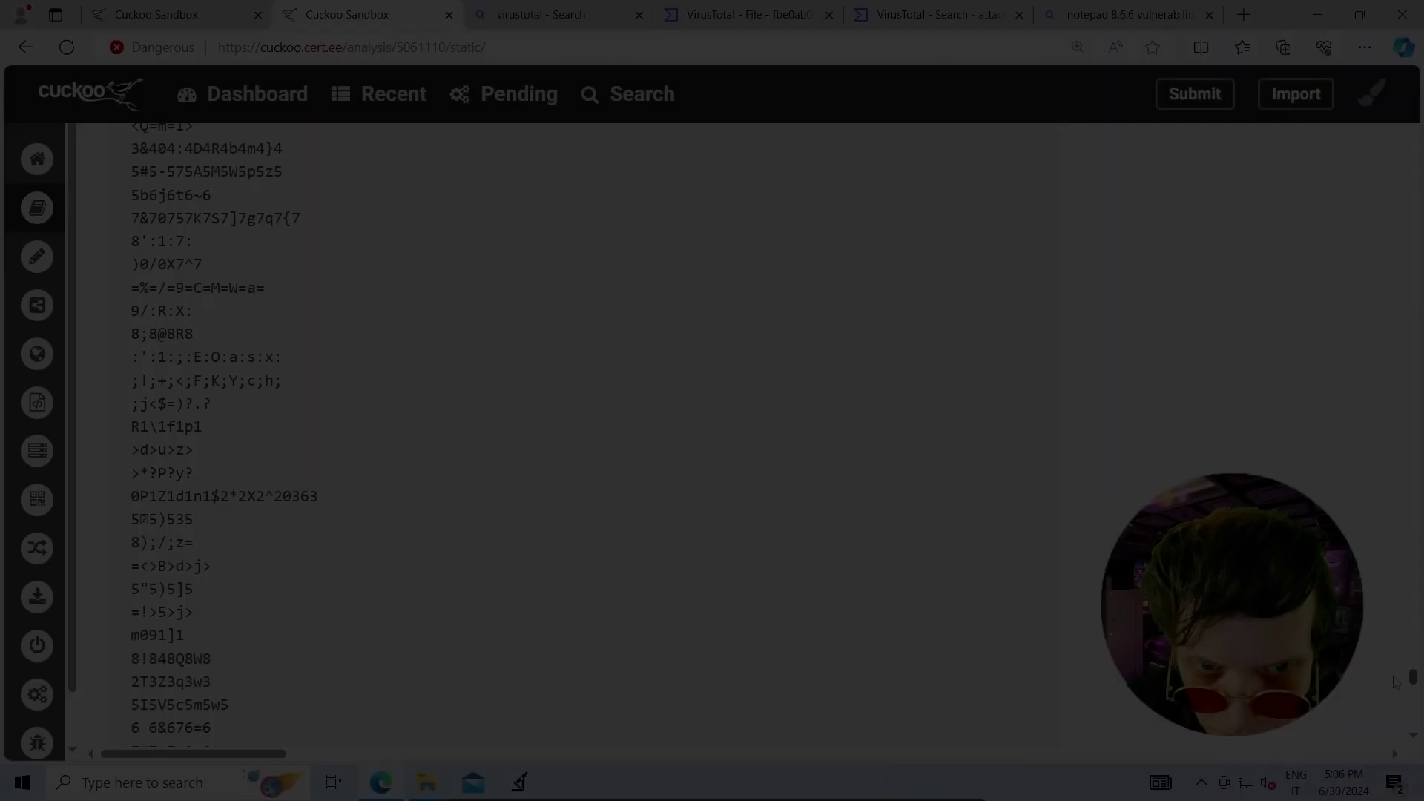
{"action": "scroll", "coordinate": [1396, 683], "scroll_direction": "down", "scroll_amount": 10}
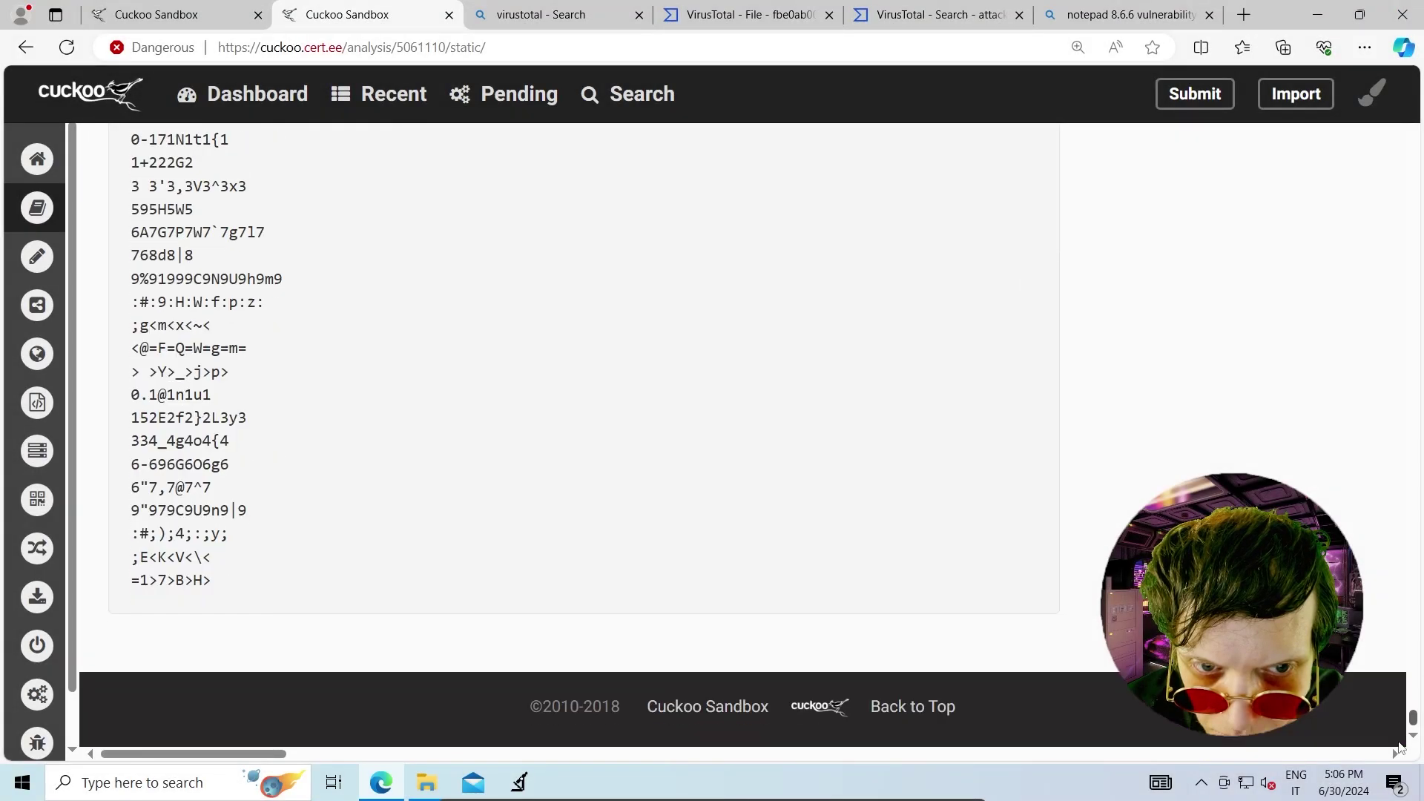
{"action": "left_click_drag", "start_coordinate": [1411, 718], "coordinate": [1349, 105]}
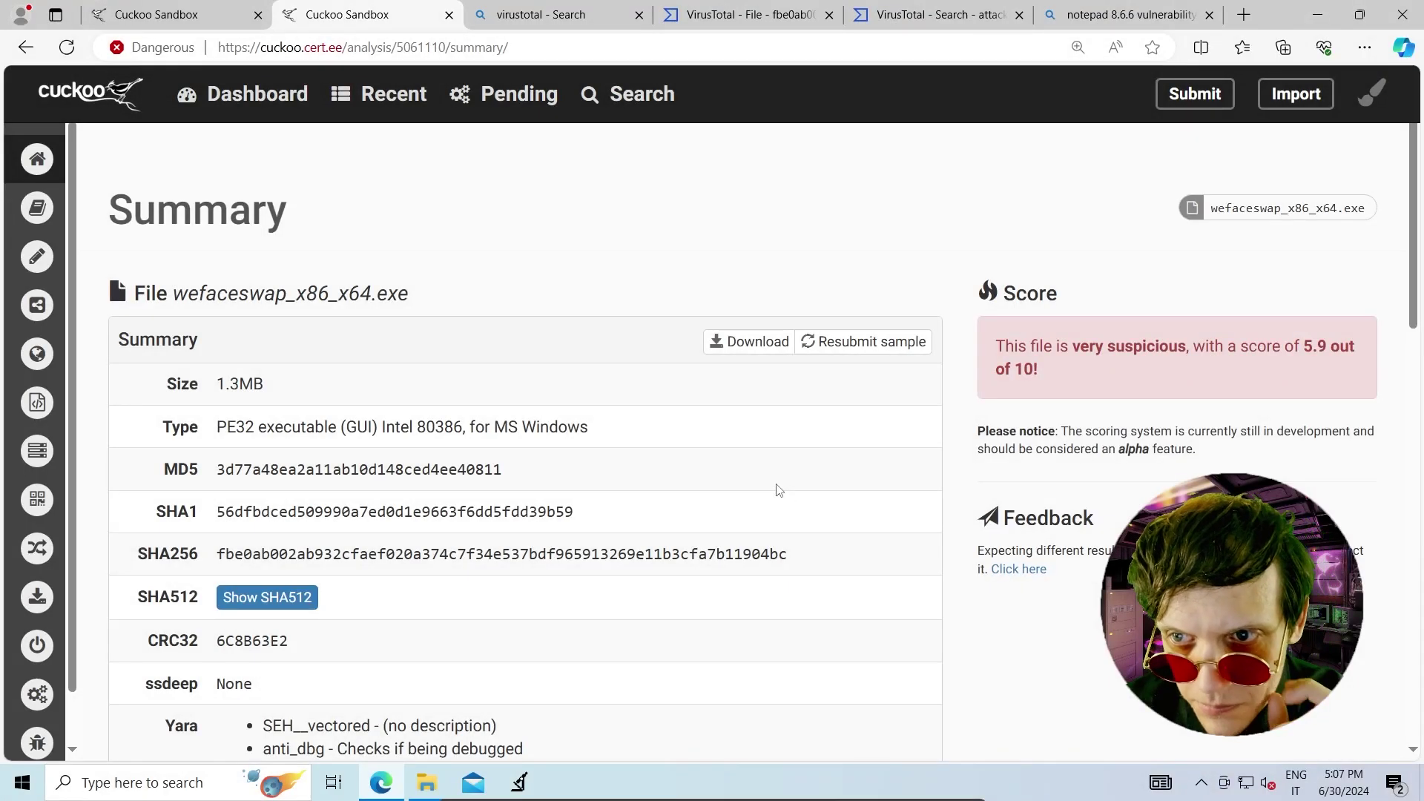
Review the analysis summary again, reading the analyzer log and the expanded Yara rules signature
{"action": "scroll", "coordinate": [778, 490], "scroll_direction": "down", "scroll_amount": 6}
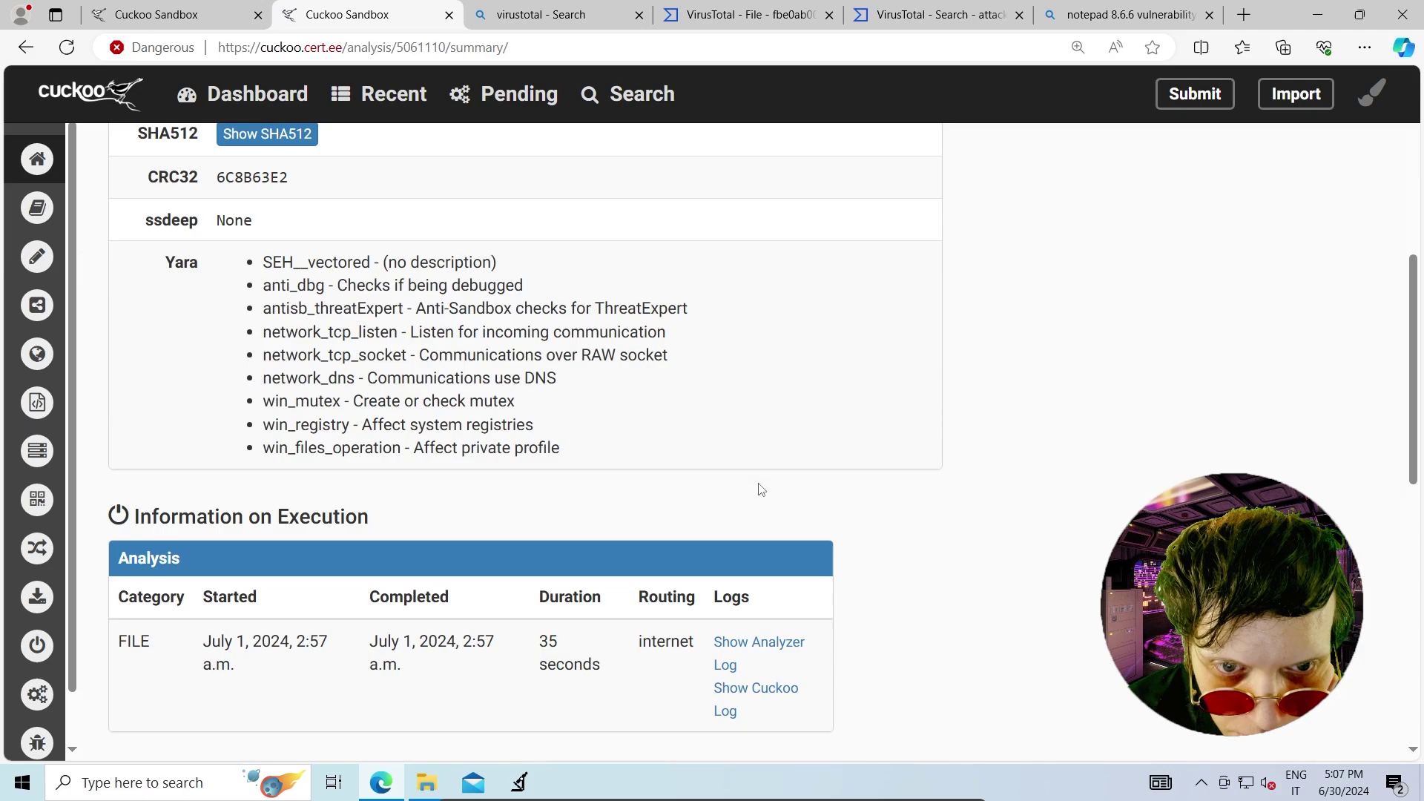
{"action": "scroll", "coordinate": [663, 490], "scroll_direction": "down", "scroll_amount": 3}
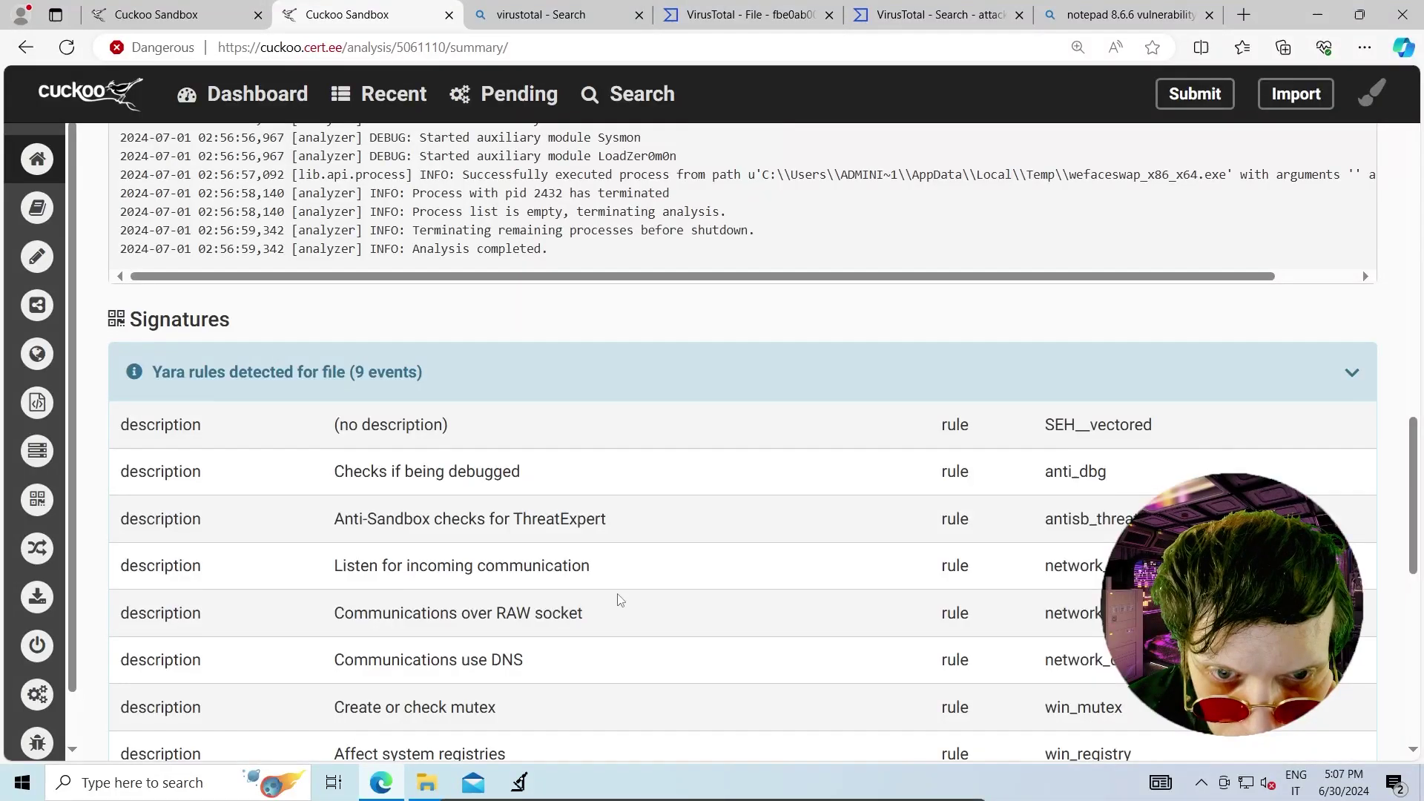
{"action": "scroll", "coordinate": [620, 599], "scroll_direction": "down", "scroll_amount": 3}
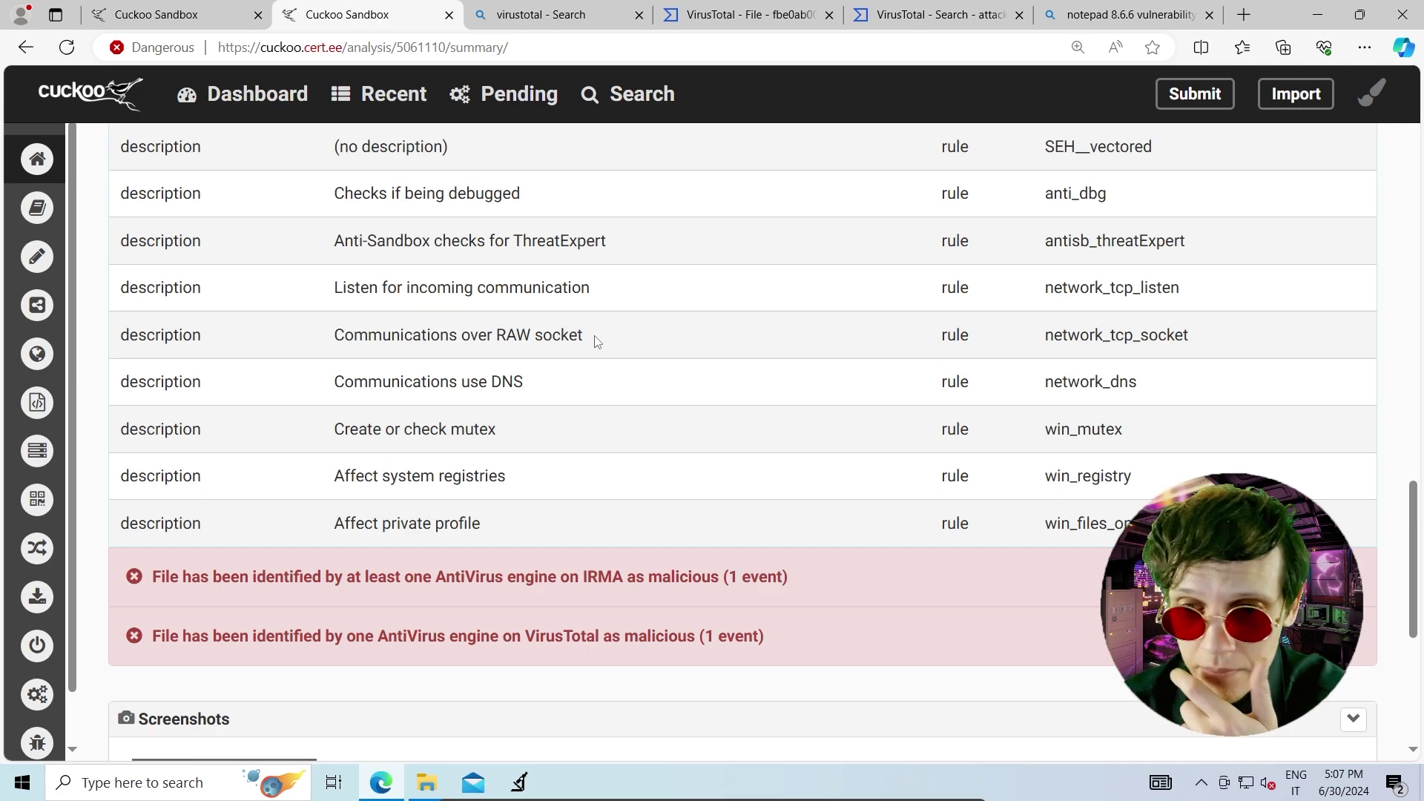
Open the behavioral analysis of the sample and collapse its process tree section
{"action": "mouse_move", "coordinate": [119, 304]}
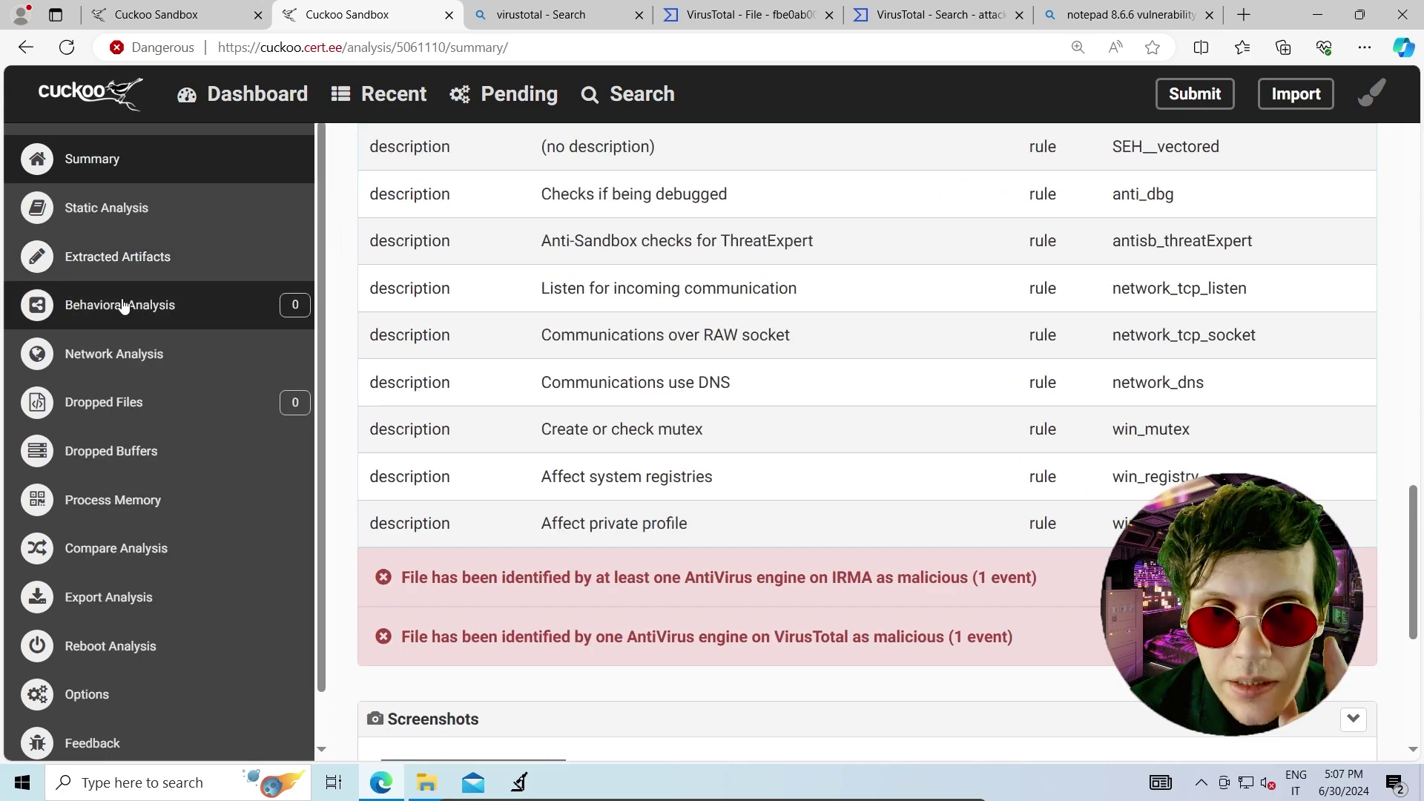
{"action": "left_click", "coordinate": [175, 316]}
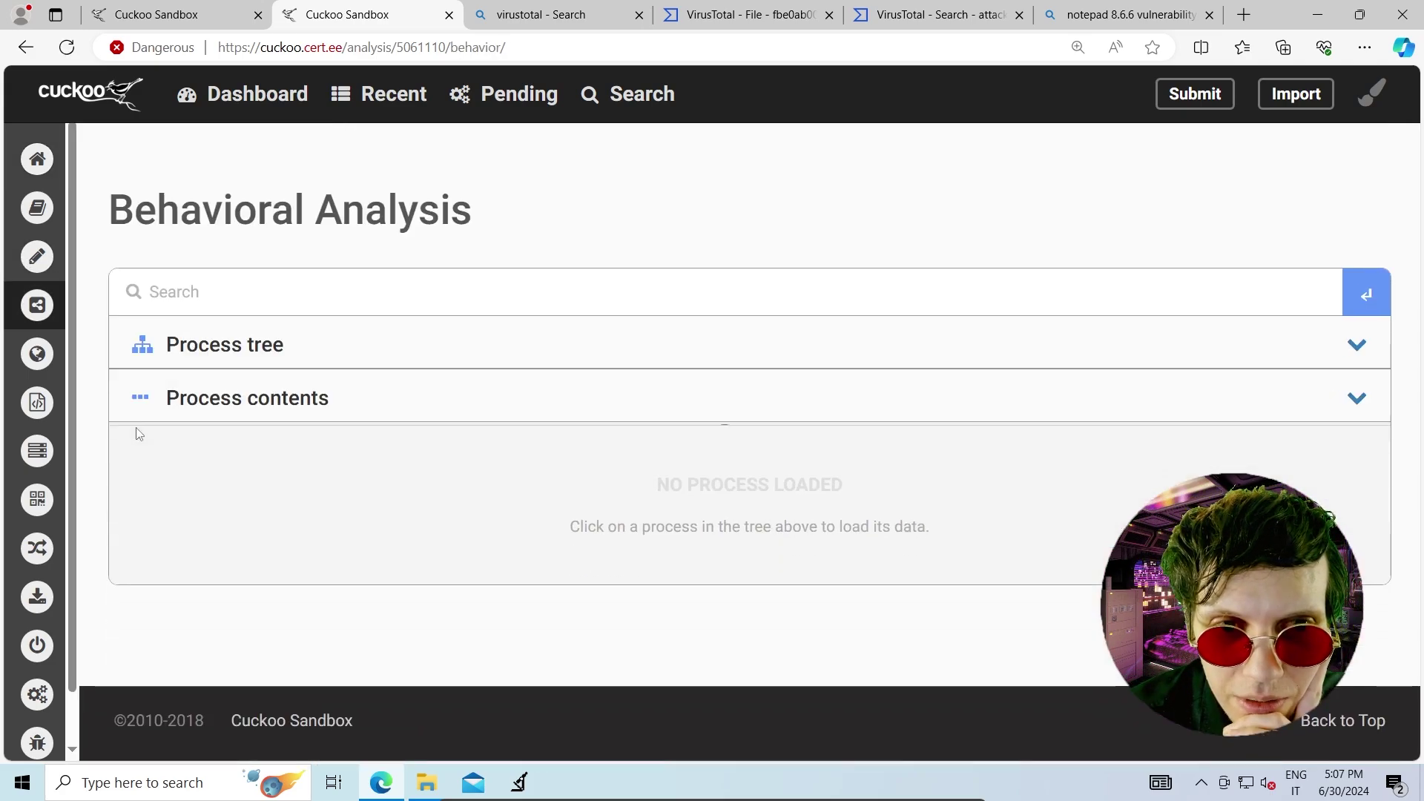
{"action": "left_click", "coordinate": [1357, 346]}
Return to the static analysis and recheck the sections, resources and the KERNEL32, ntdll and ws2_32 imports
{"action": "mouse_move", "coordinate": [22, 260]}
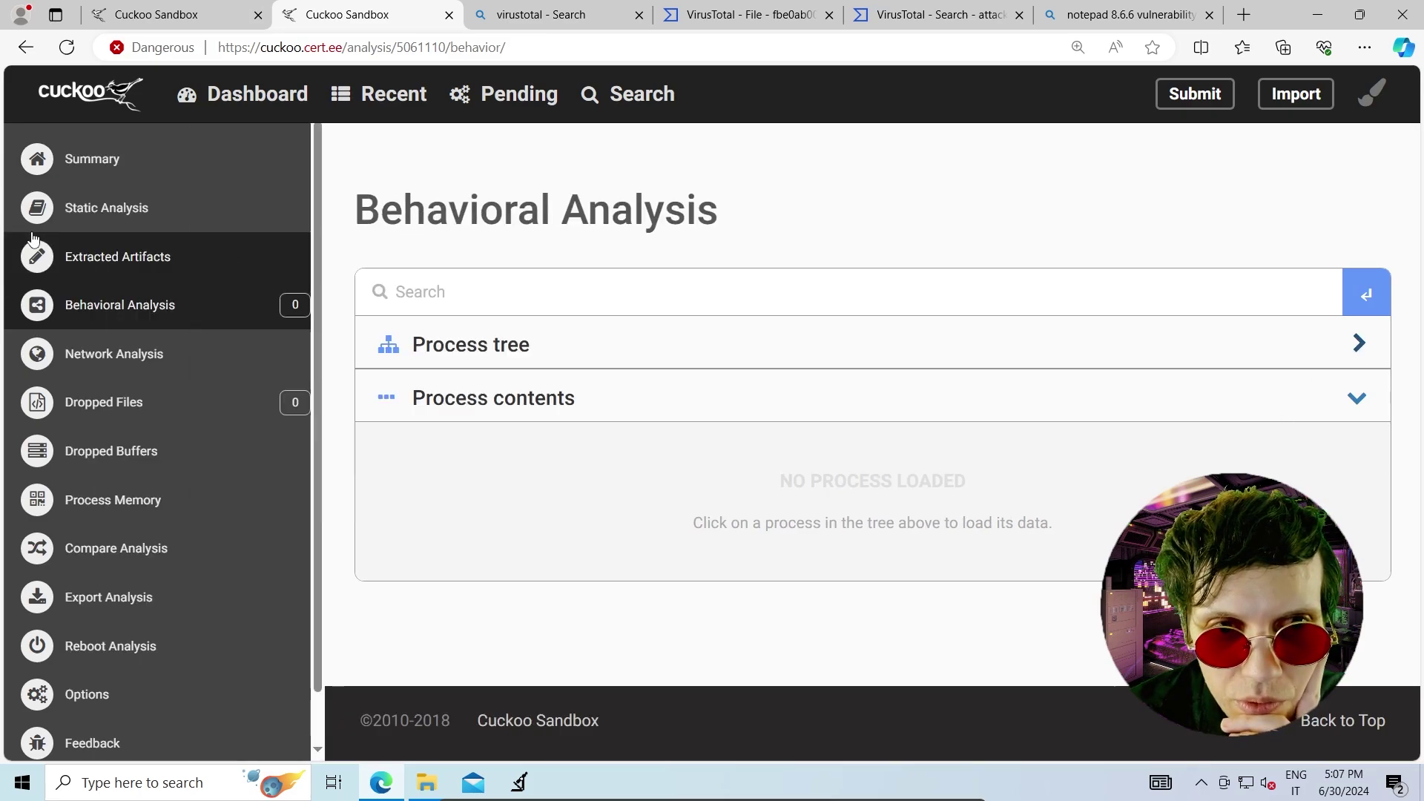
{"action": "left_click", "coordinate": [41, 215]}
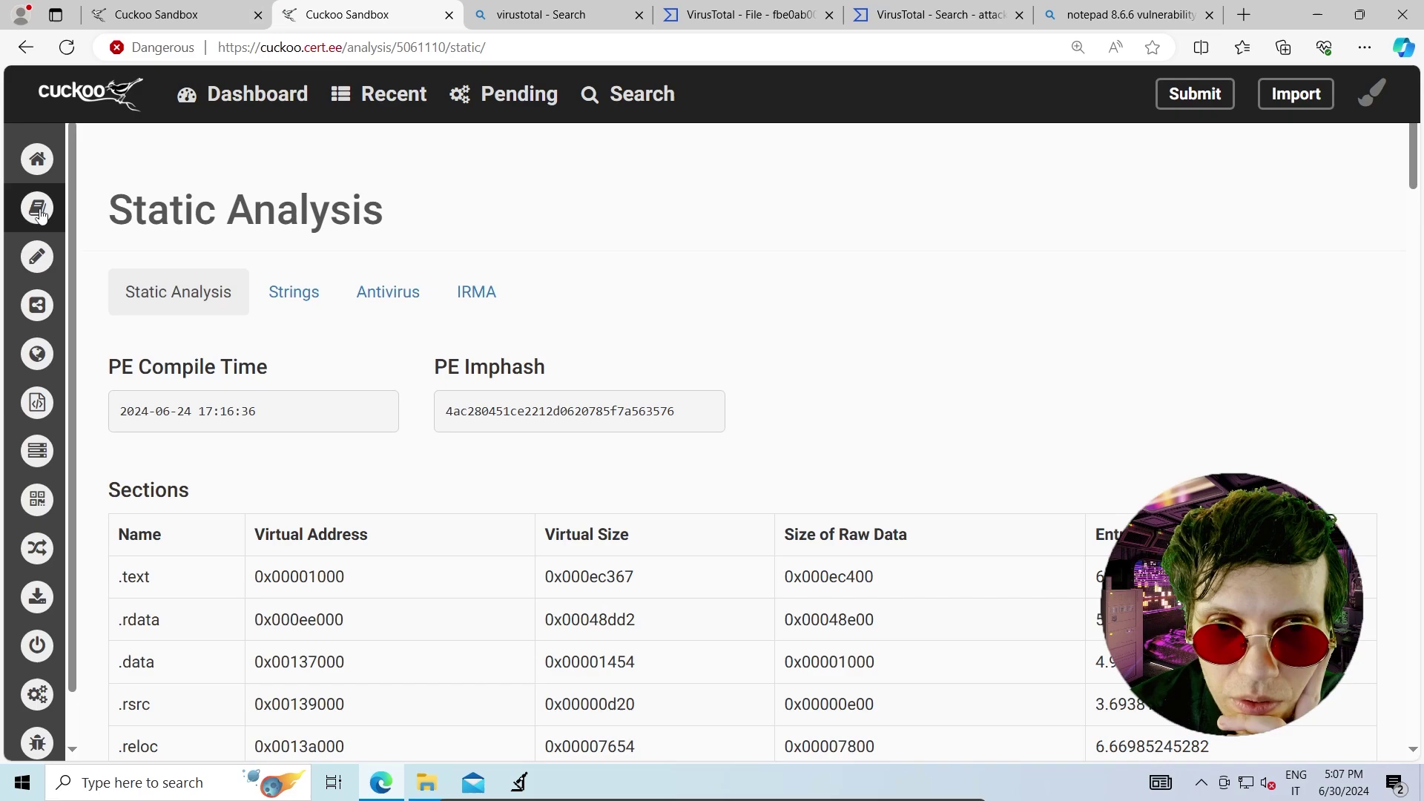
{"action": "scroll", "coordinate": [456, 535], "scroll_direction": "down", "scroll_amount": 5}
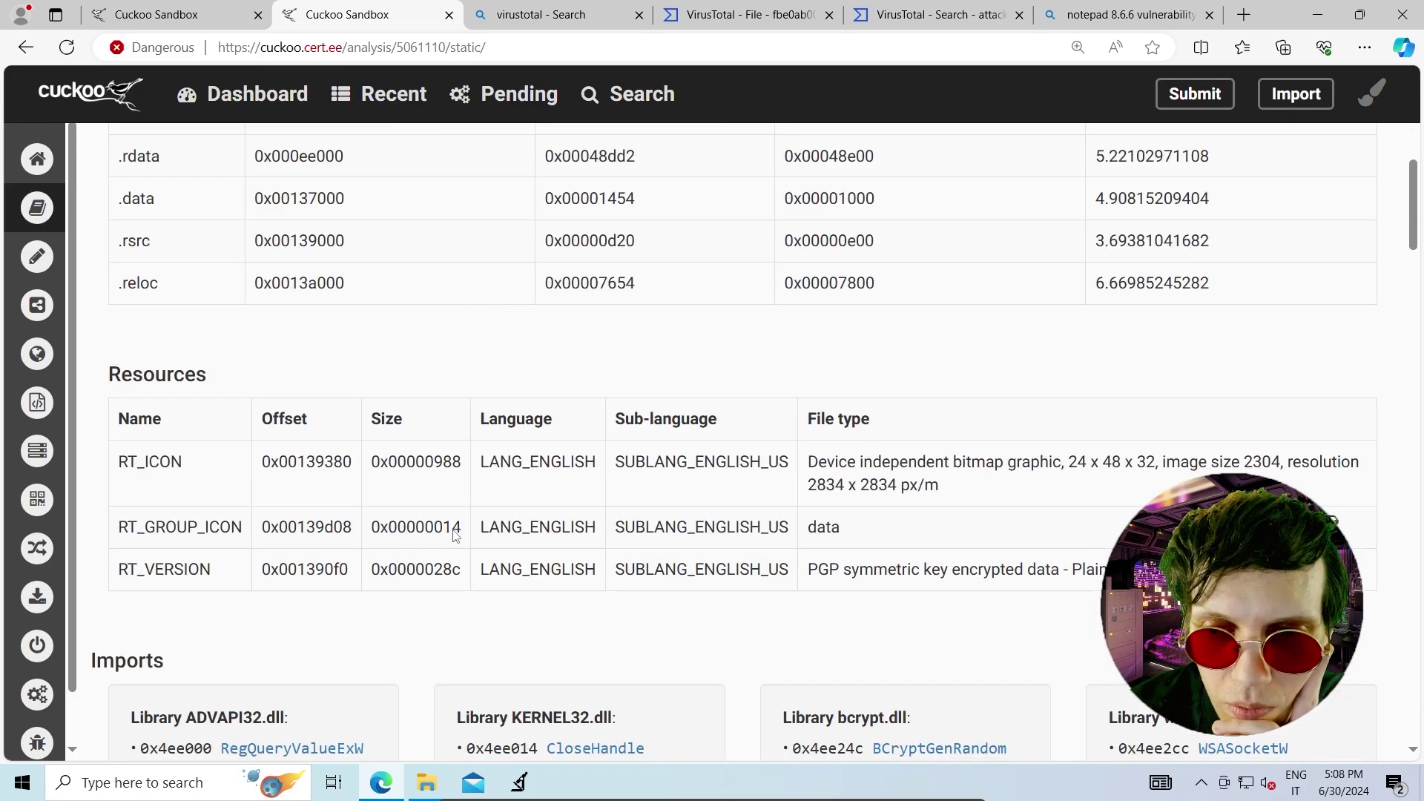
{"action": "scroll", "coordinate": [456, 549], "scroll_direction": "down", "scroll_amount": 3}
{"action": "scroll", "coordinate": [456, 552], "scroll_direction": "down", "scroll_amount": 4}
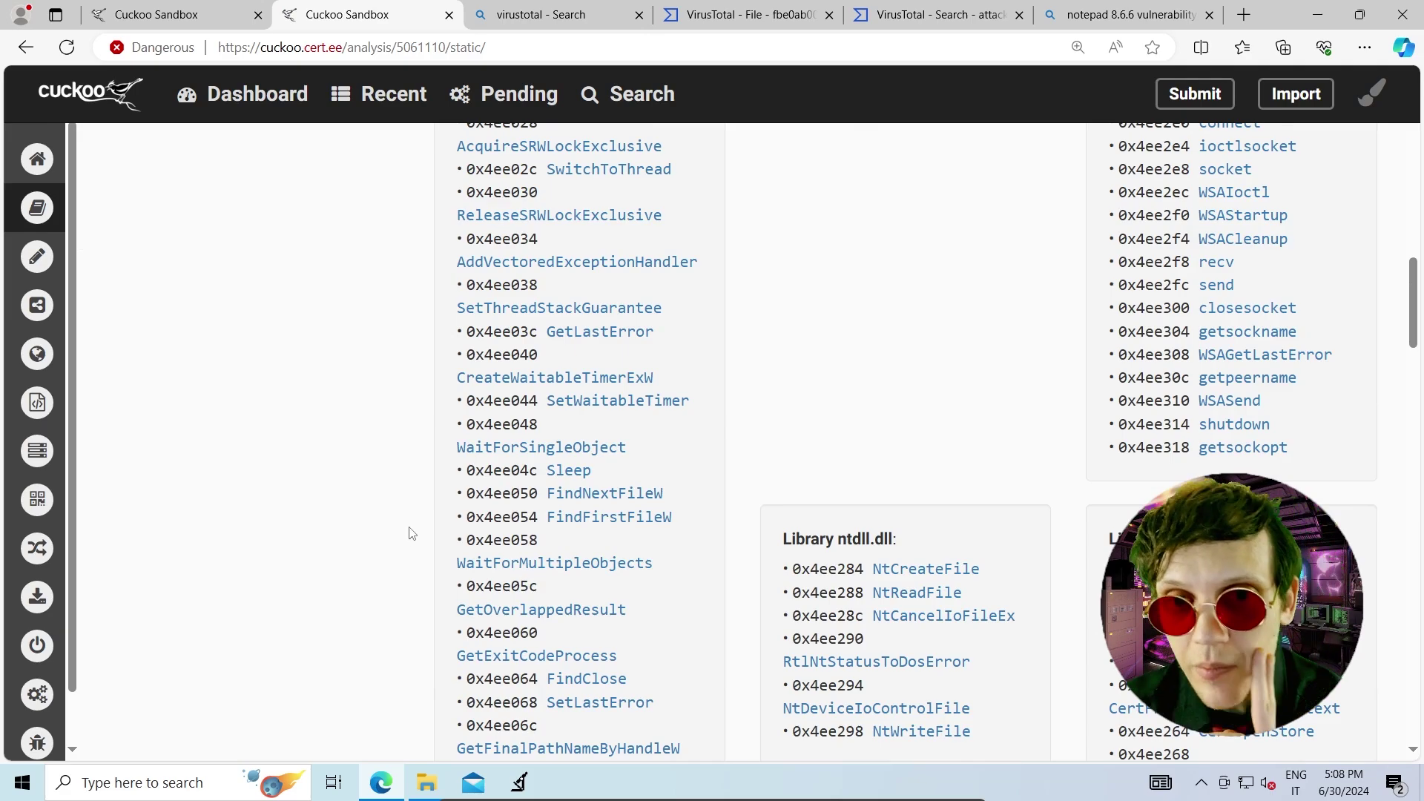
{"action": "scroll", "coordinate": [414, 531], "scroll_direction": "up", "scroll_amount": 15}
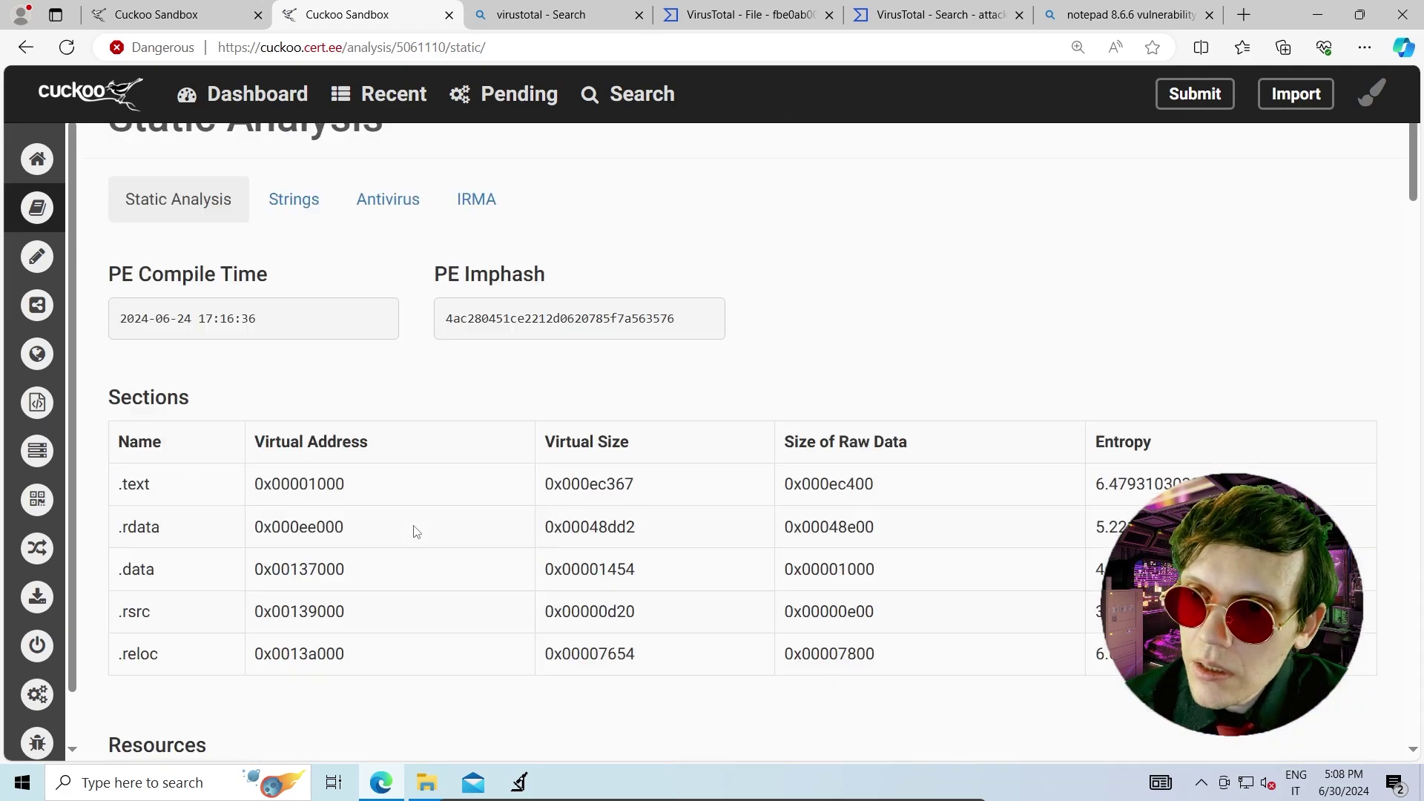
Switch to PEBrowse64 and examine the executable's sections, imports and resources, reading through the .data section's memory dump
{"action": "left_click", "coordinate": [1317, 14]}
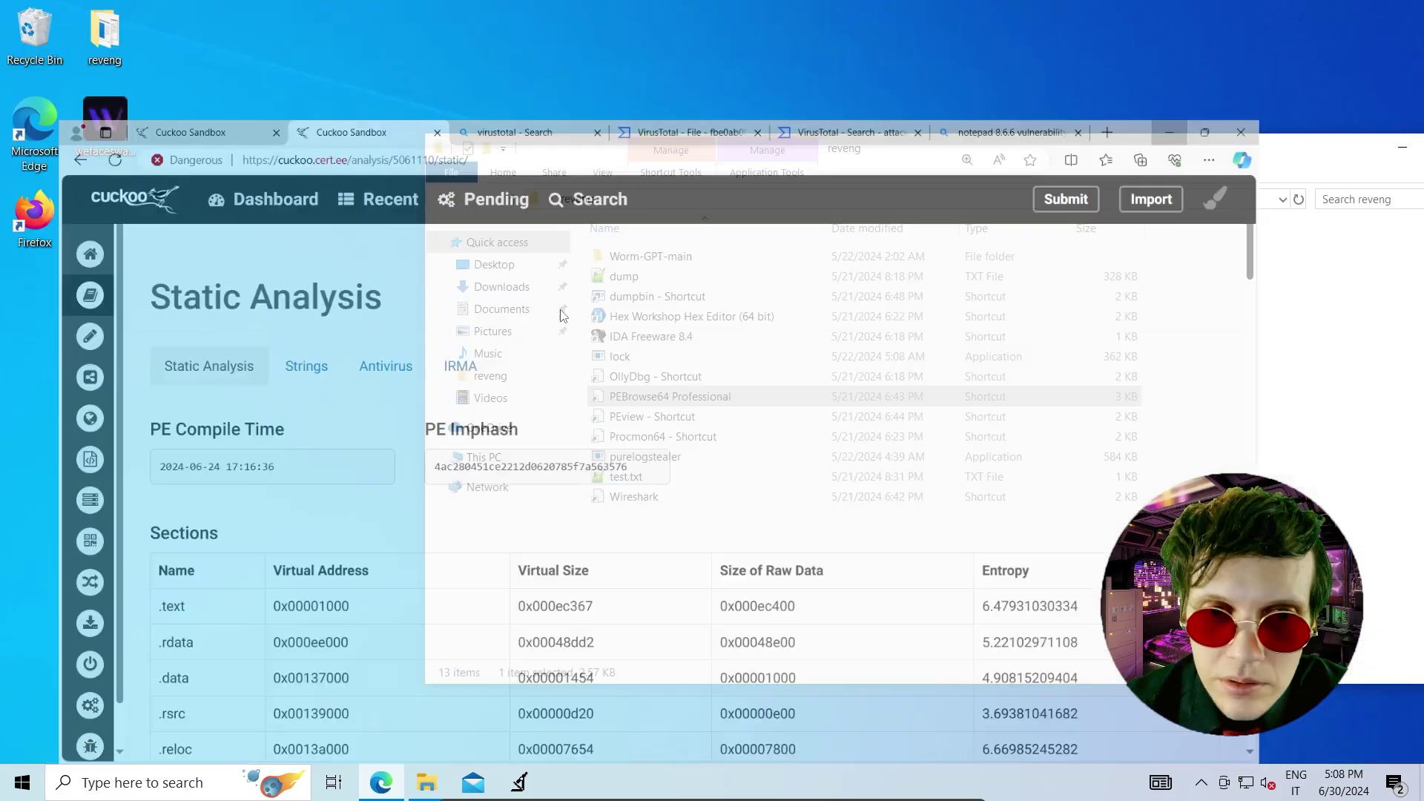
{"action": "left_click", "coordinate": [523, 789]}
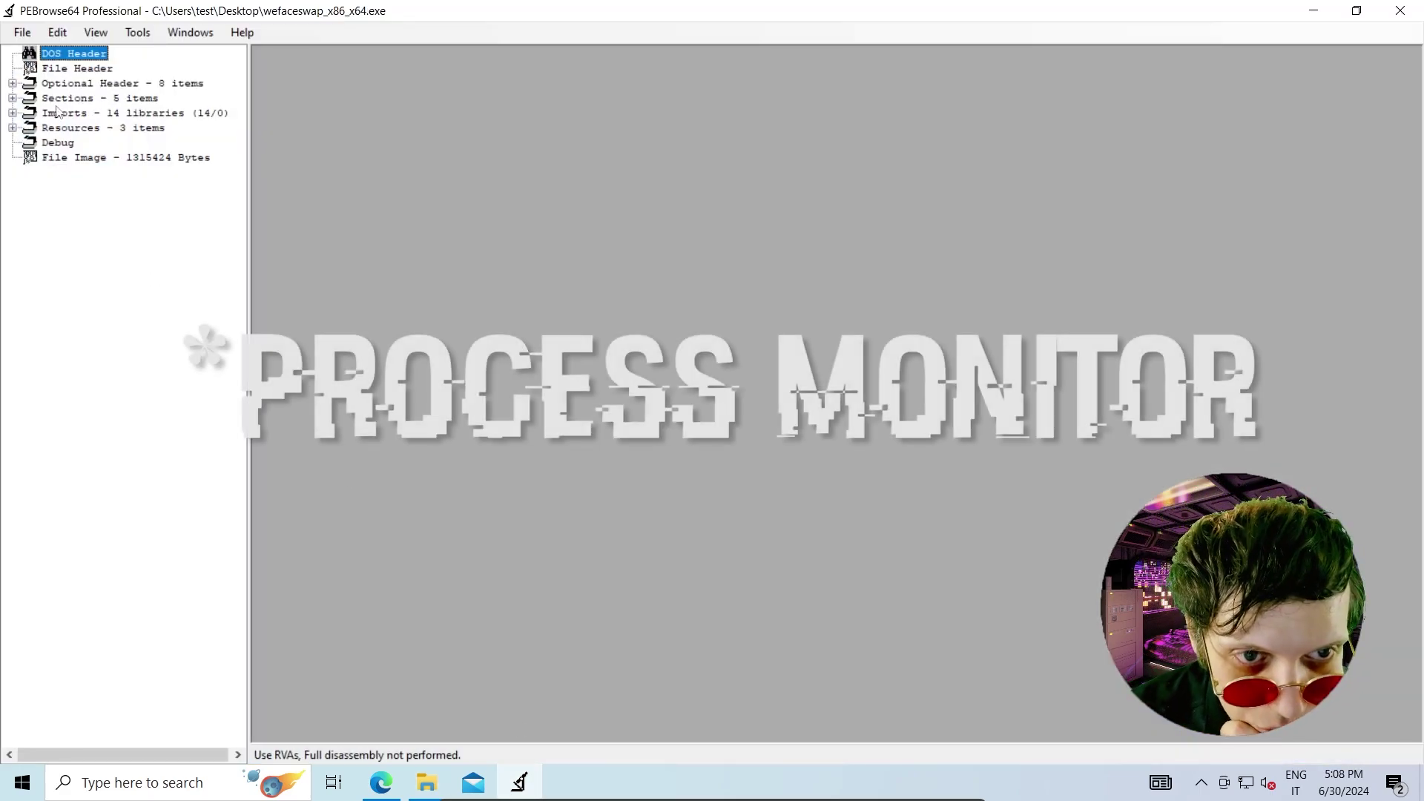
{"action": "left_click", "coordinate": [12, 98]}
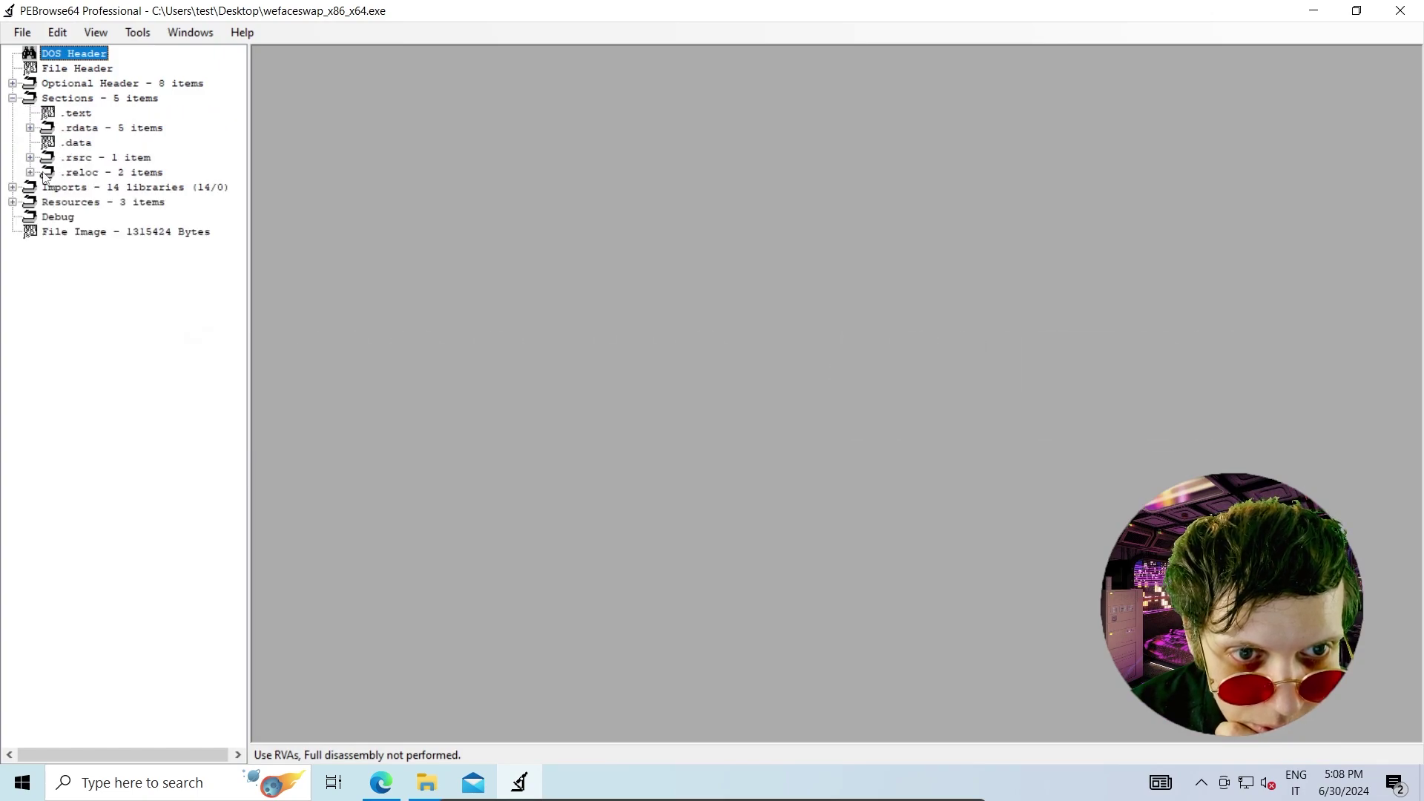
{"action": "left_click", "coordinate": [71, 172]}
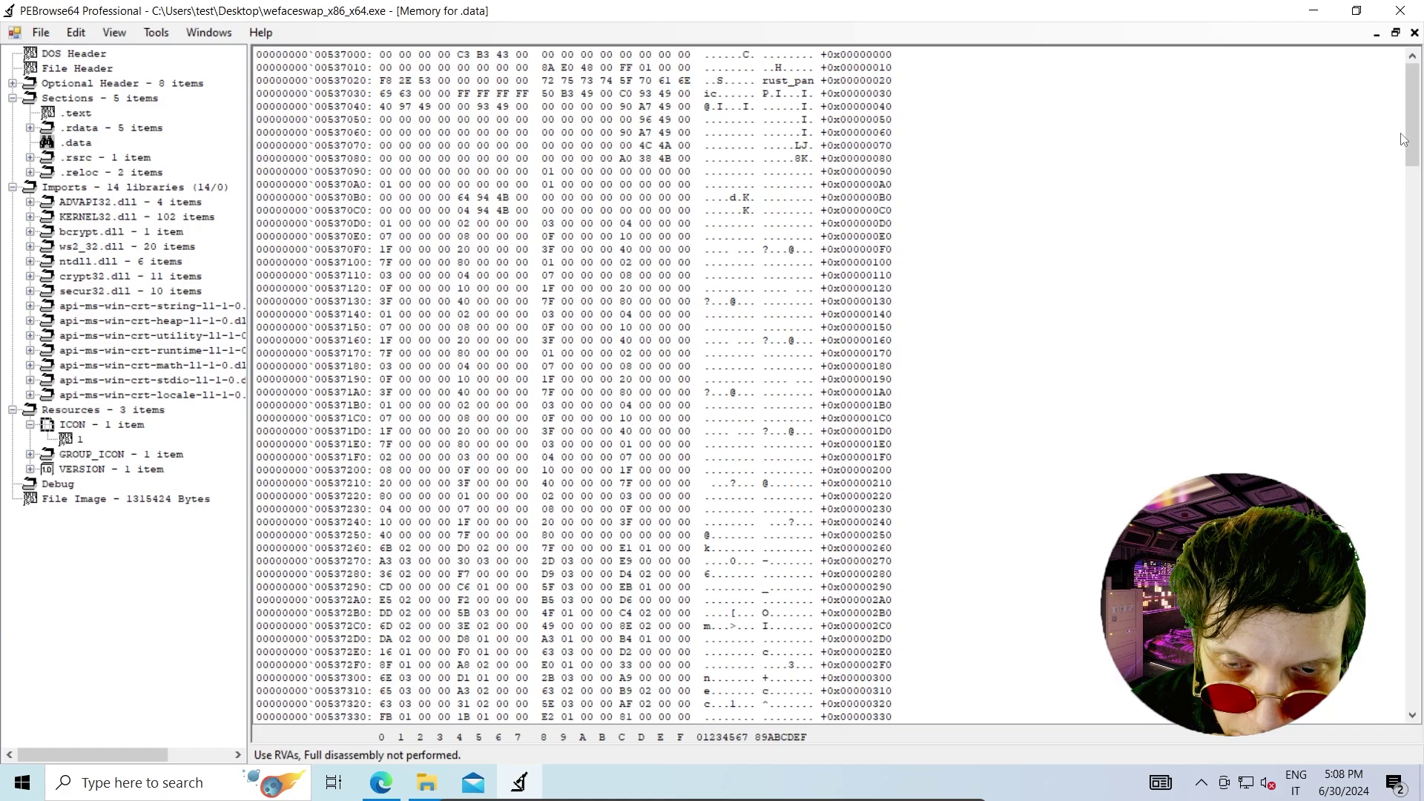
{"action": "left_click_drag", "start_coordinate": [1411, 138], "coordinate": [1411, 579]}
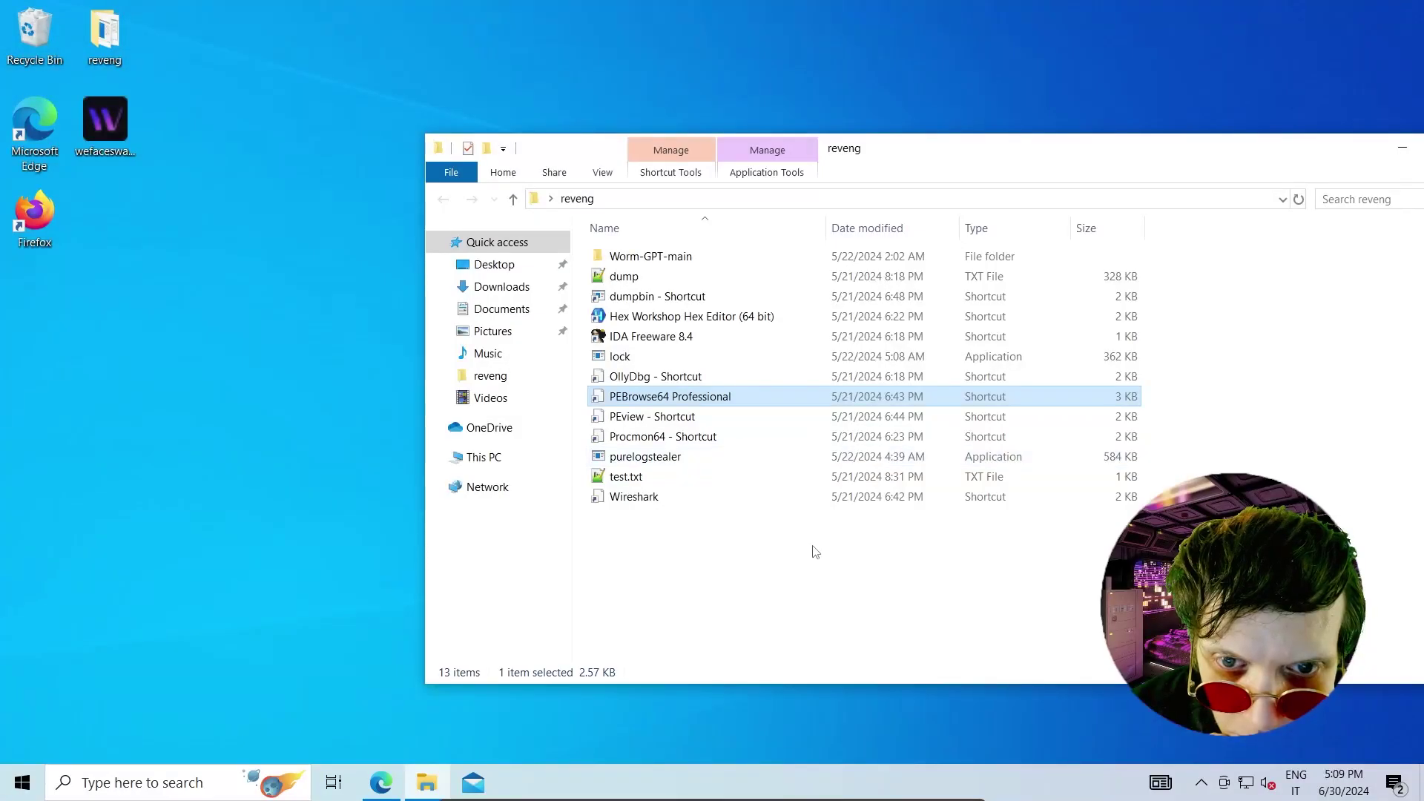
Launch Process Monitor from the Procmon64 shortcut, allow it to run, and remove the filter including process names containing "purelog"
{"action": "double_click", "coordinate": [662, 438]}
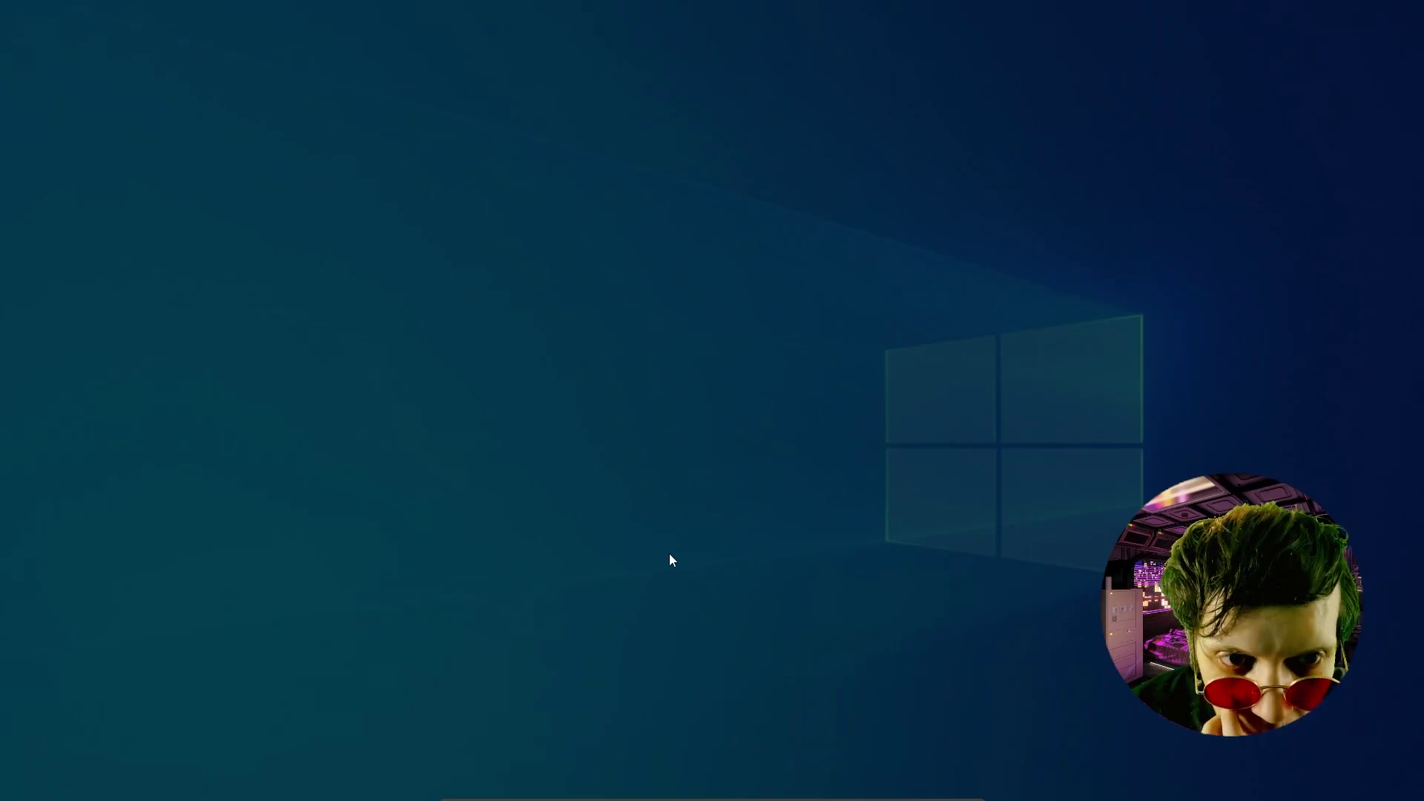
{"action": "left_click", "coordinate": [652, 519]}
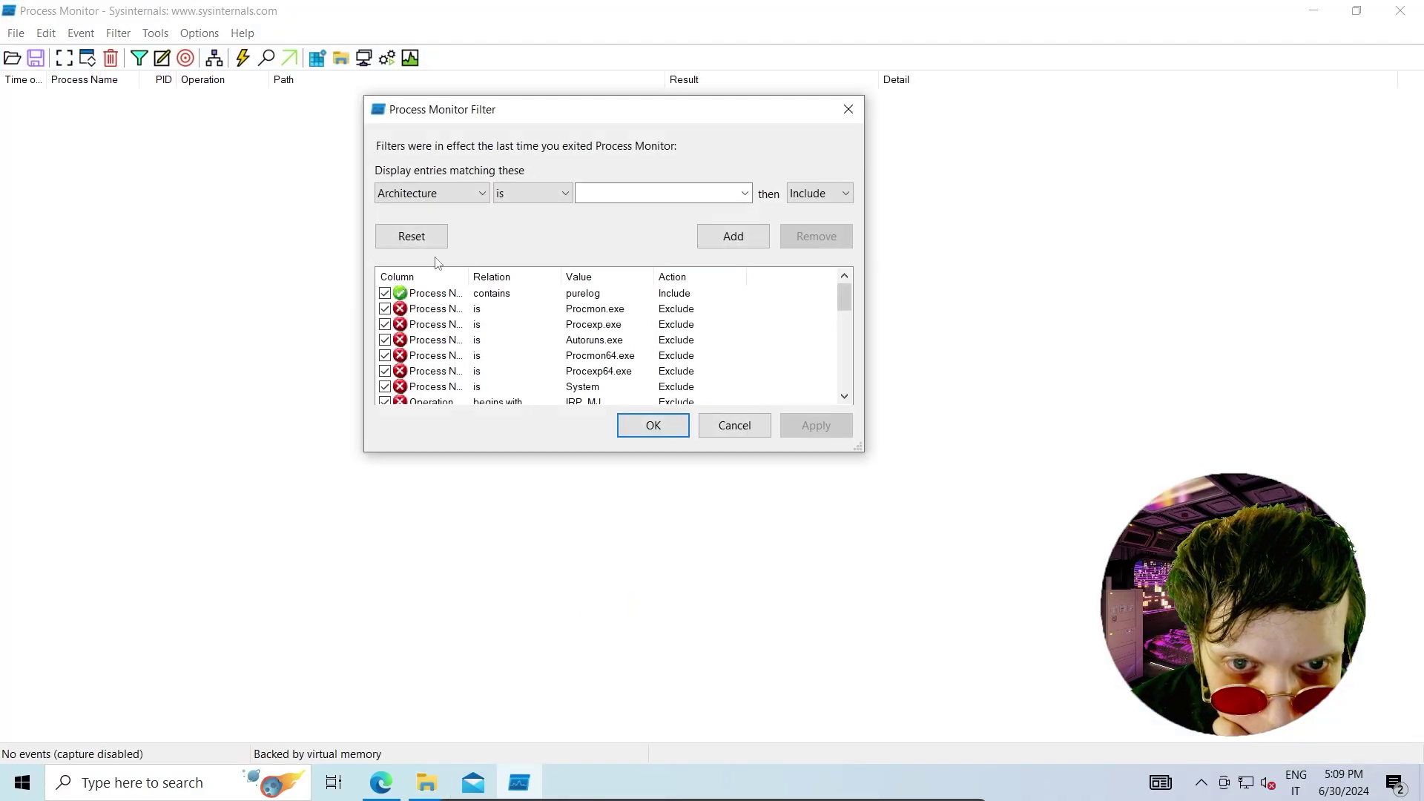
{"action": "left_click", "coordinate": [442, 296]}
{"action": "left_click_drag", "start_coordinate": [571, 273], "coordinate": [579, 273]}
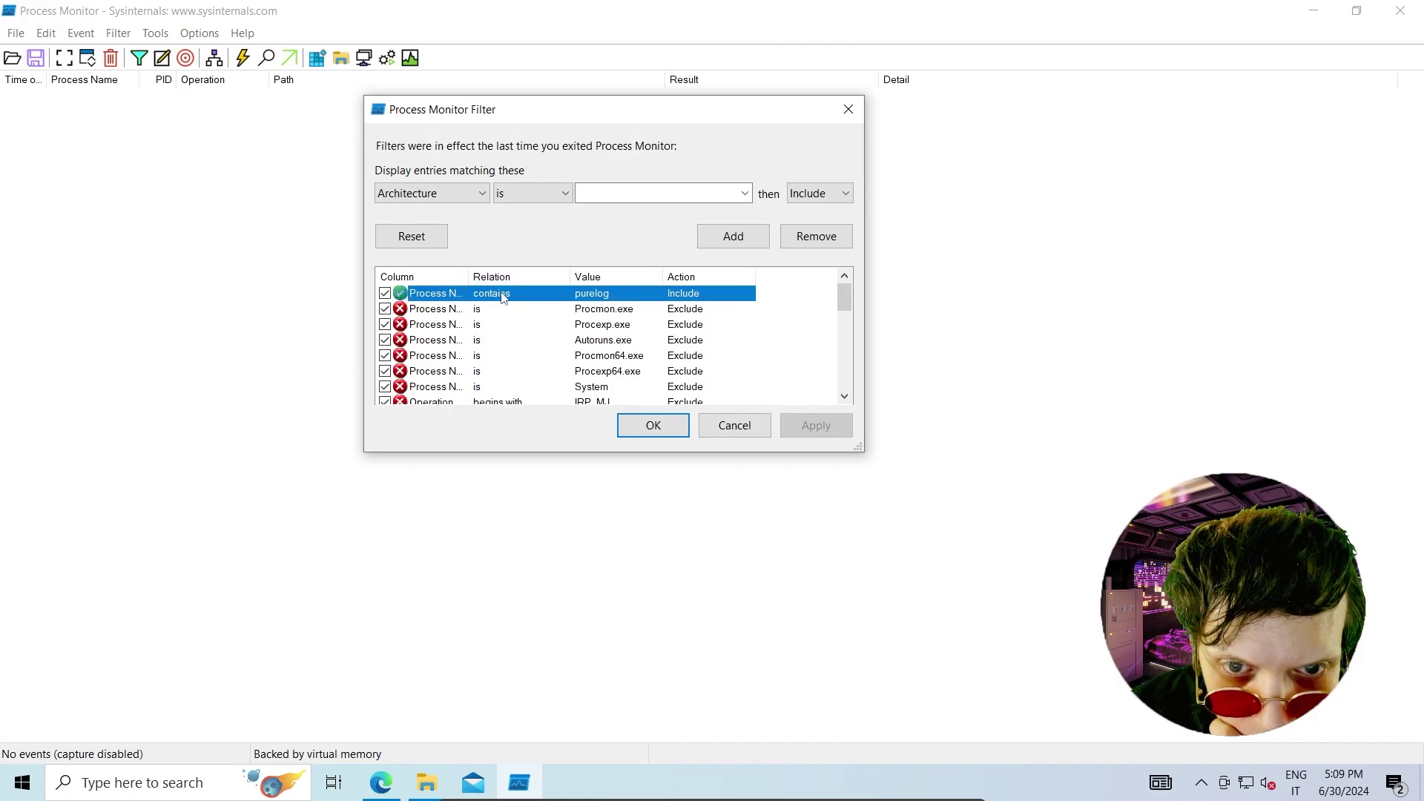
{"action": "left_click", "coordinate": [798, 238]}
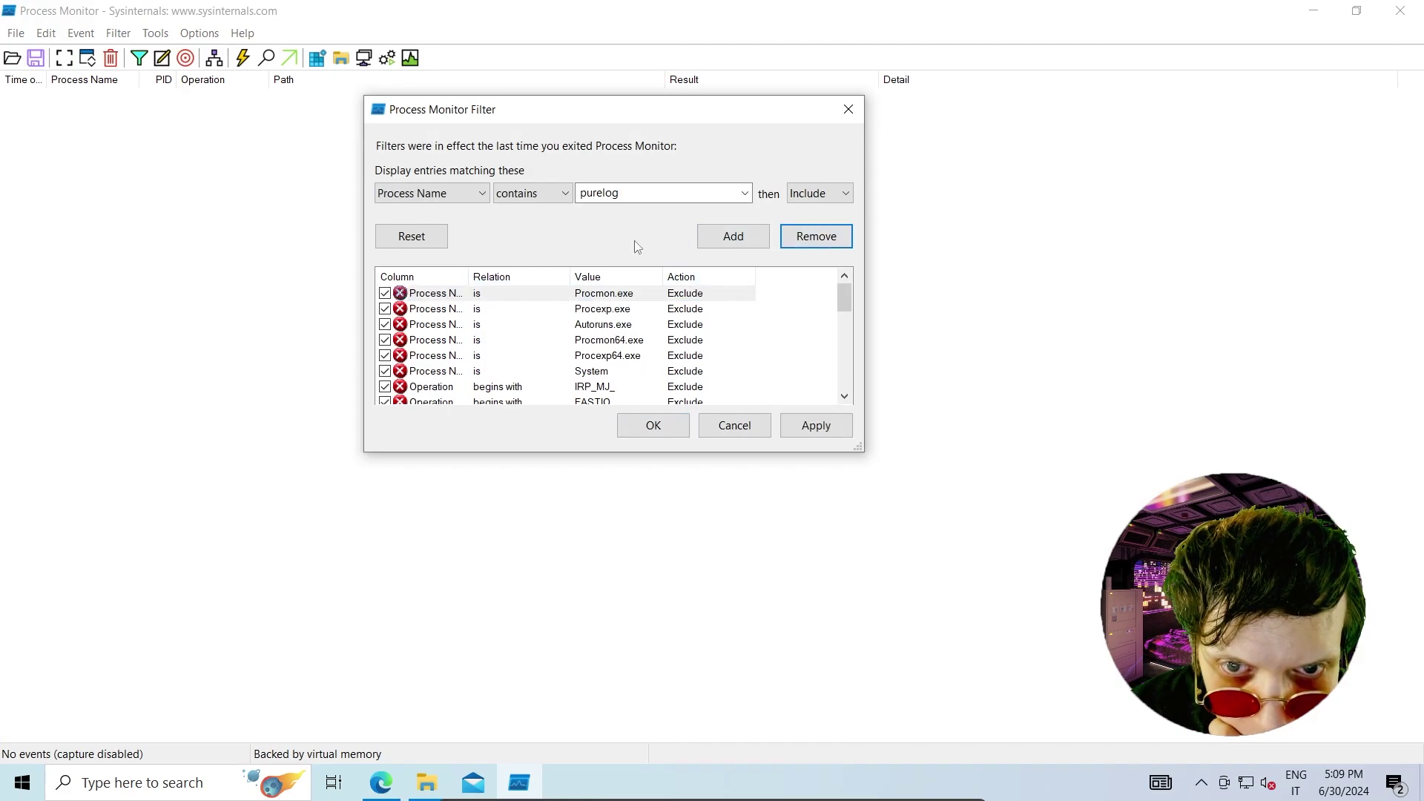
Add and apply a filter including process names containing "weface", and restore the Process Monitor window to uncover the desktop executable
{"action": "left_click", "coordinate": [616, 193]}
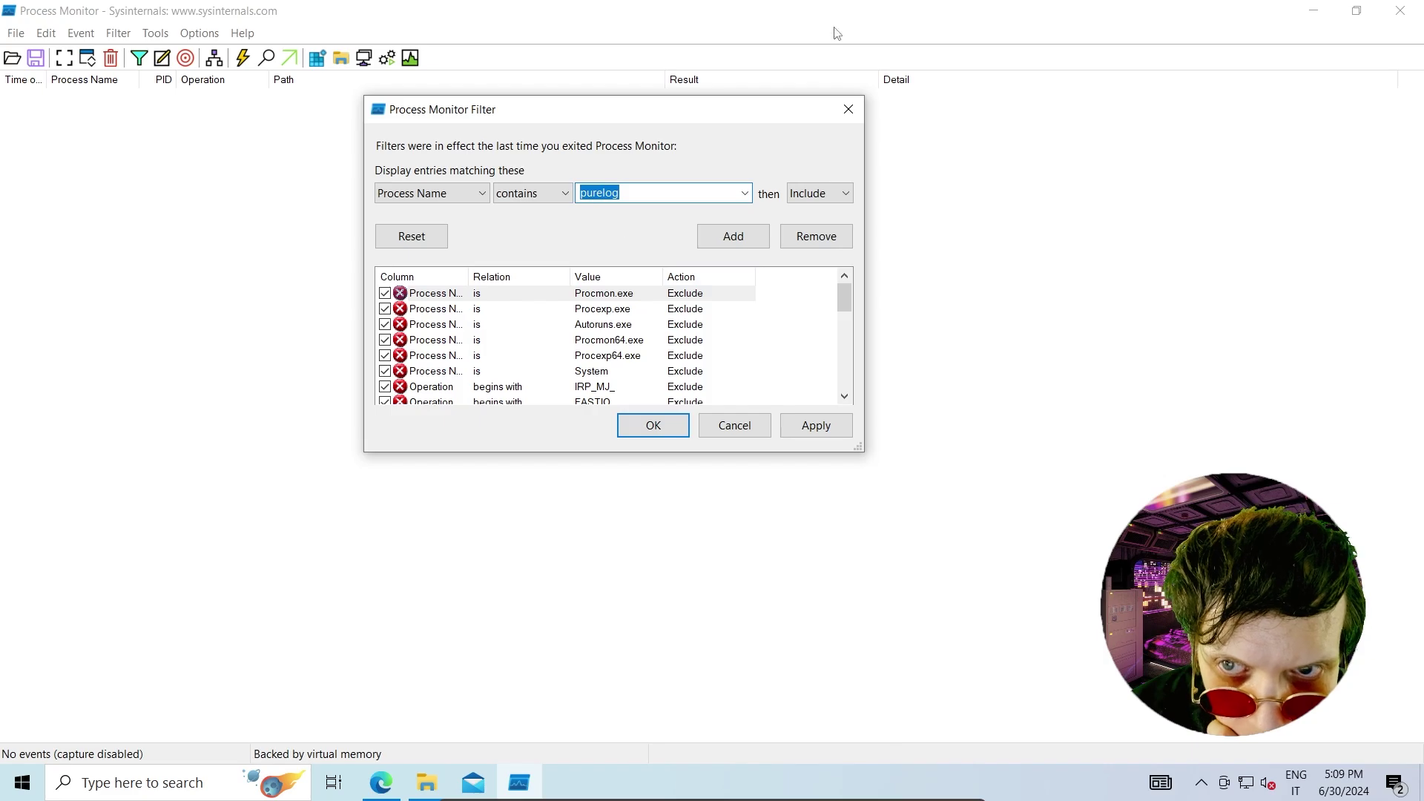
{"action": "type", "text": "weface"}
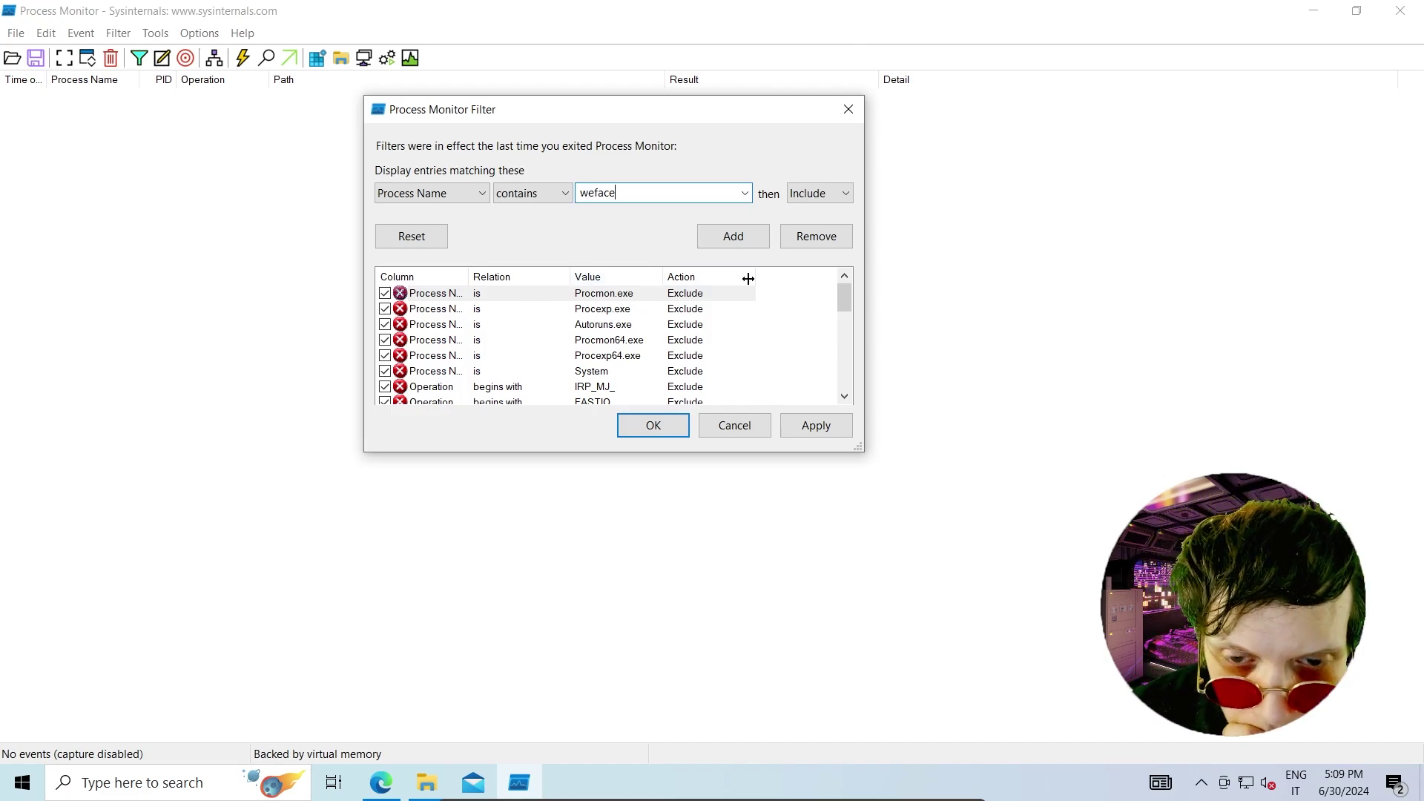
{"action": "left_click", "coordinate": [743, 242]}
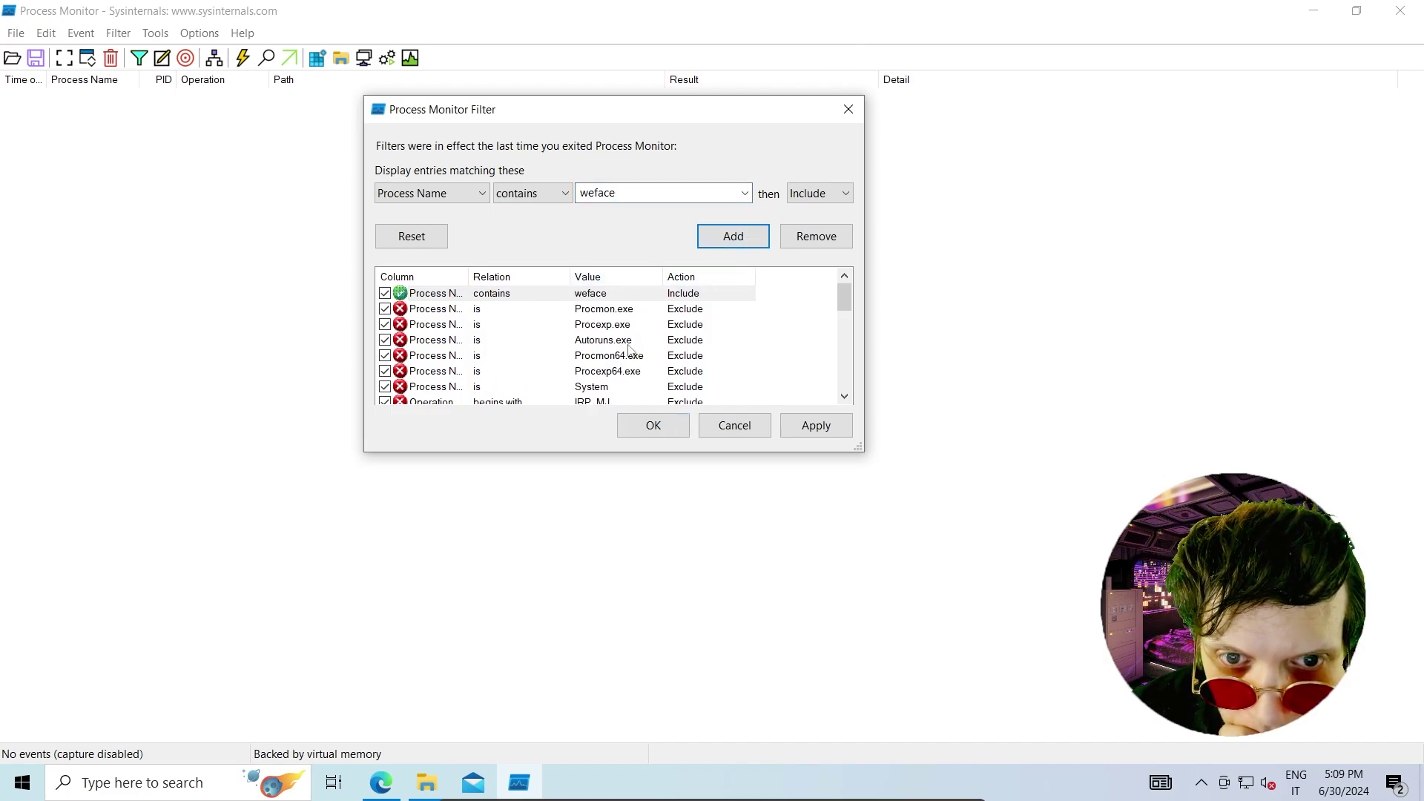
{"action": "left_click", "coordinate": [653, 425]}
{"action": "left_click_drag", "start_coordinate": [712, 6], "coordinate": [784, 87]}
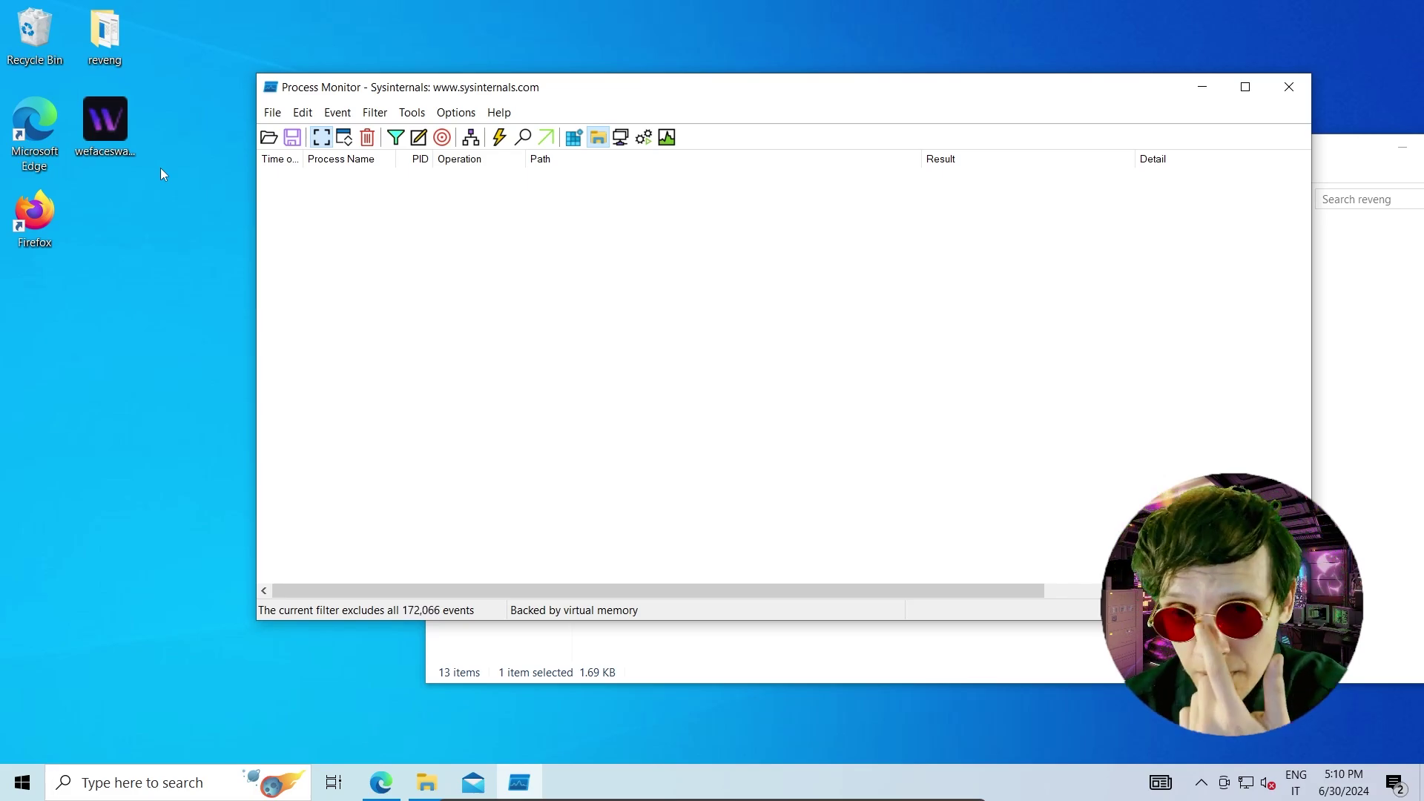
Run the wefaceswap executable from the desktop and limit the captured events to network activity, checking the first TCP Connect entry
{"action": "double_click", "coordinate": [98, 129]}
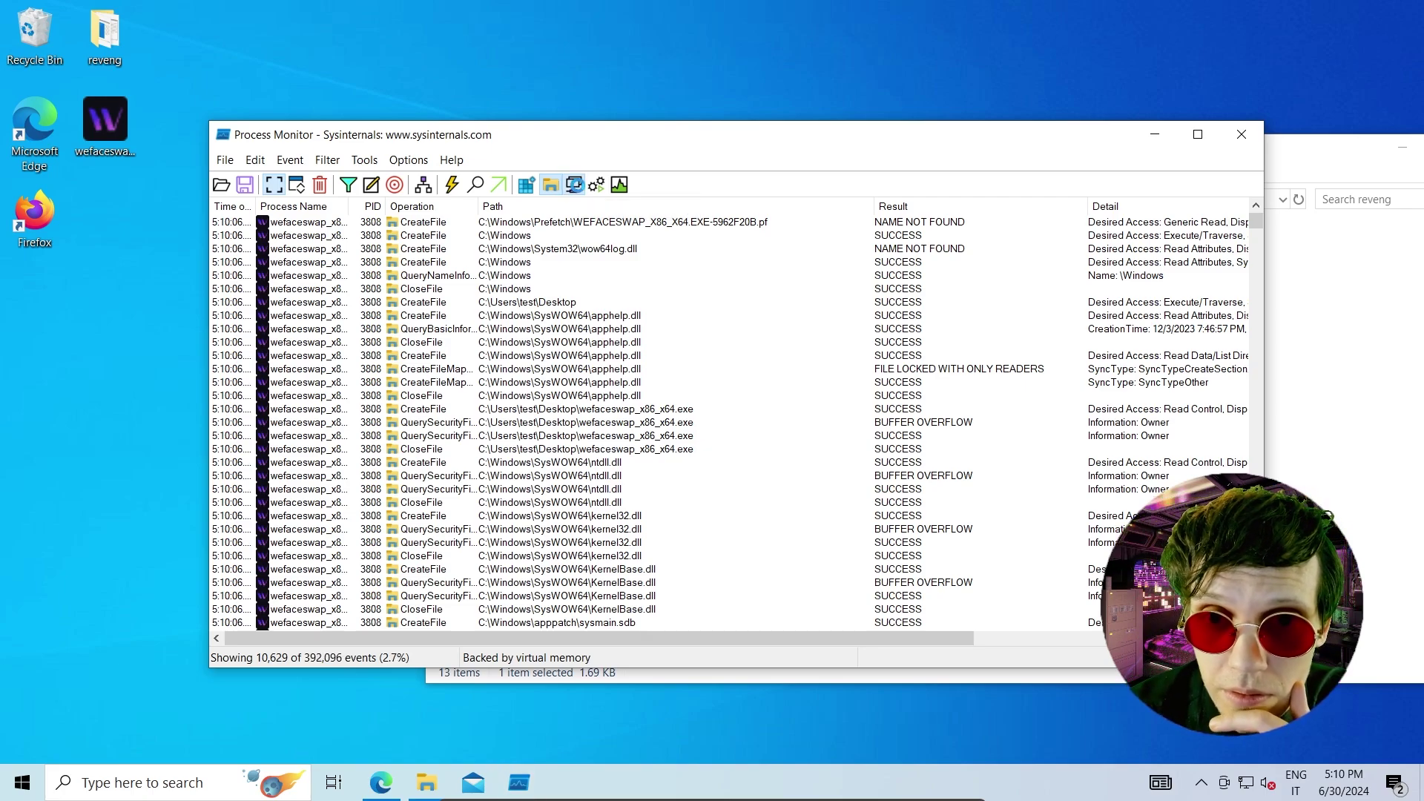
{"action": "left_click", "coordinate": [579, 191]}
{"action": "left_click", "coordinate": [551, 187]}
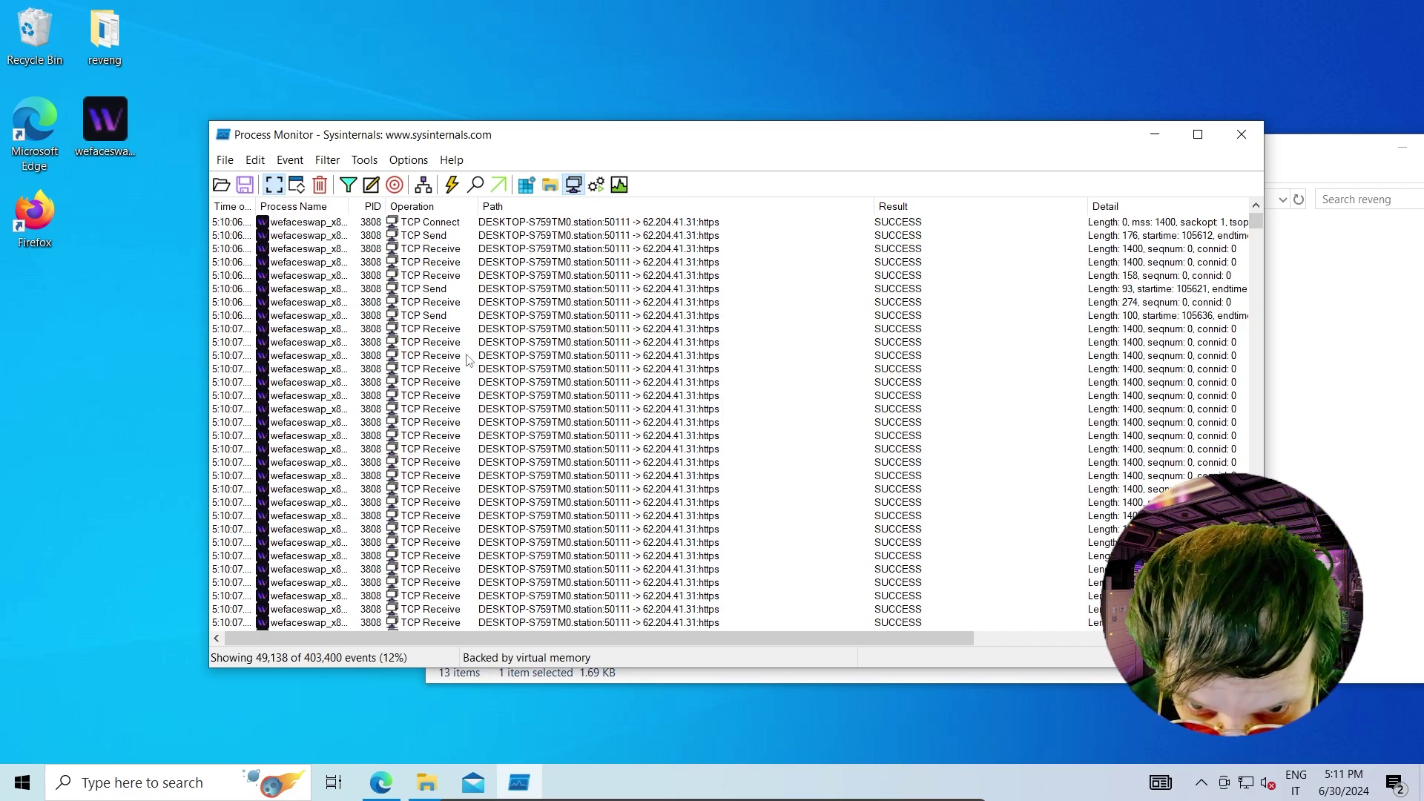
{"action": "left_click", "coordinate": [674, 225]}
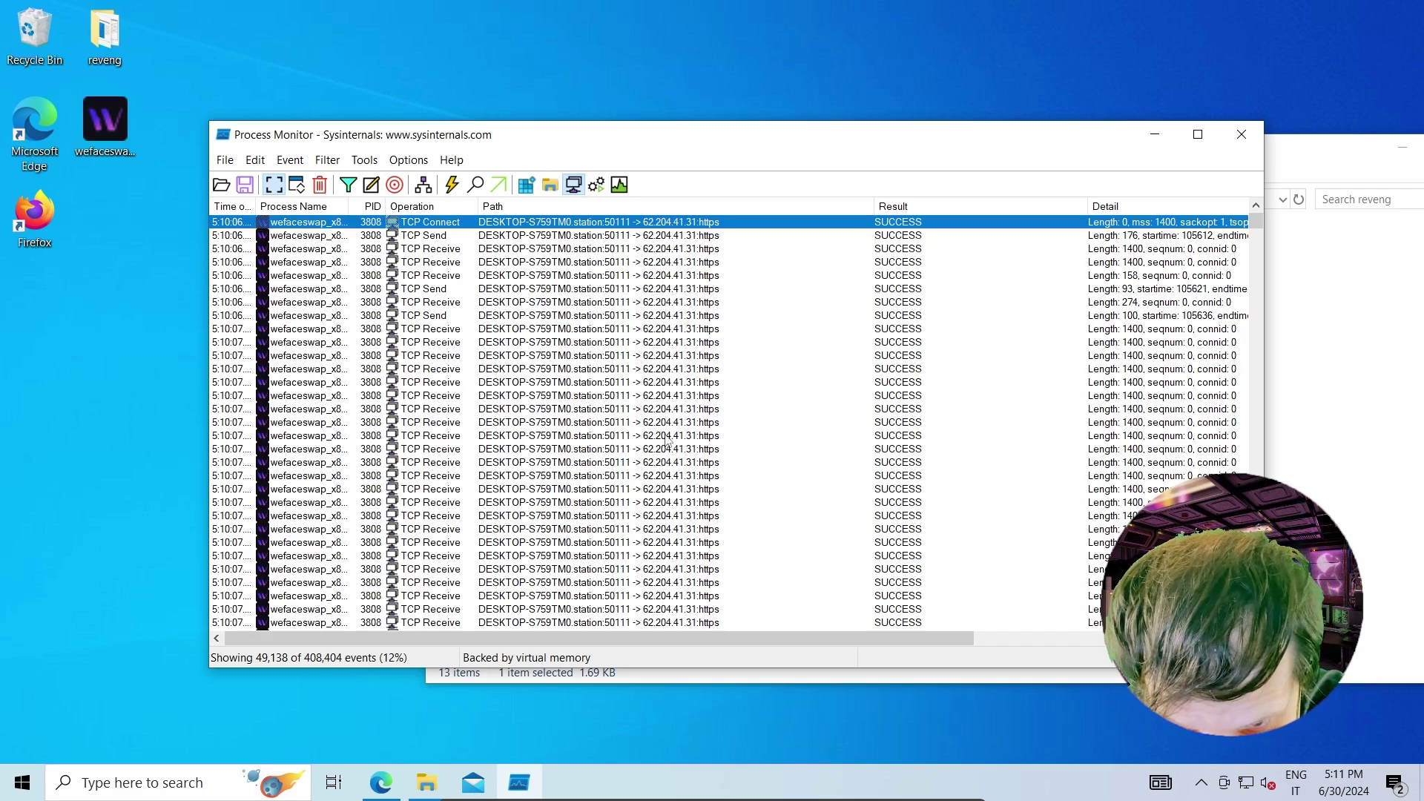
{"action": "scroll", "coordinate": [667, 440], "scroll_direction": "down", "scroll_amount": 3}
{"action": "scroll", "coordinate": [664, 449], "scroll_direction": "up", "scroll_amount": 3}
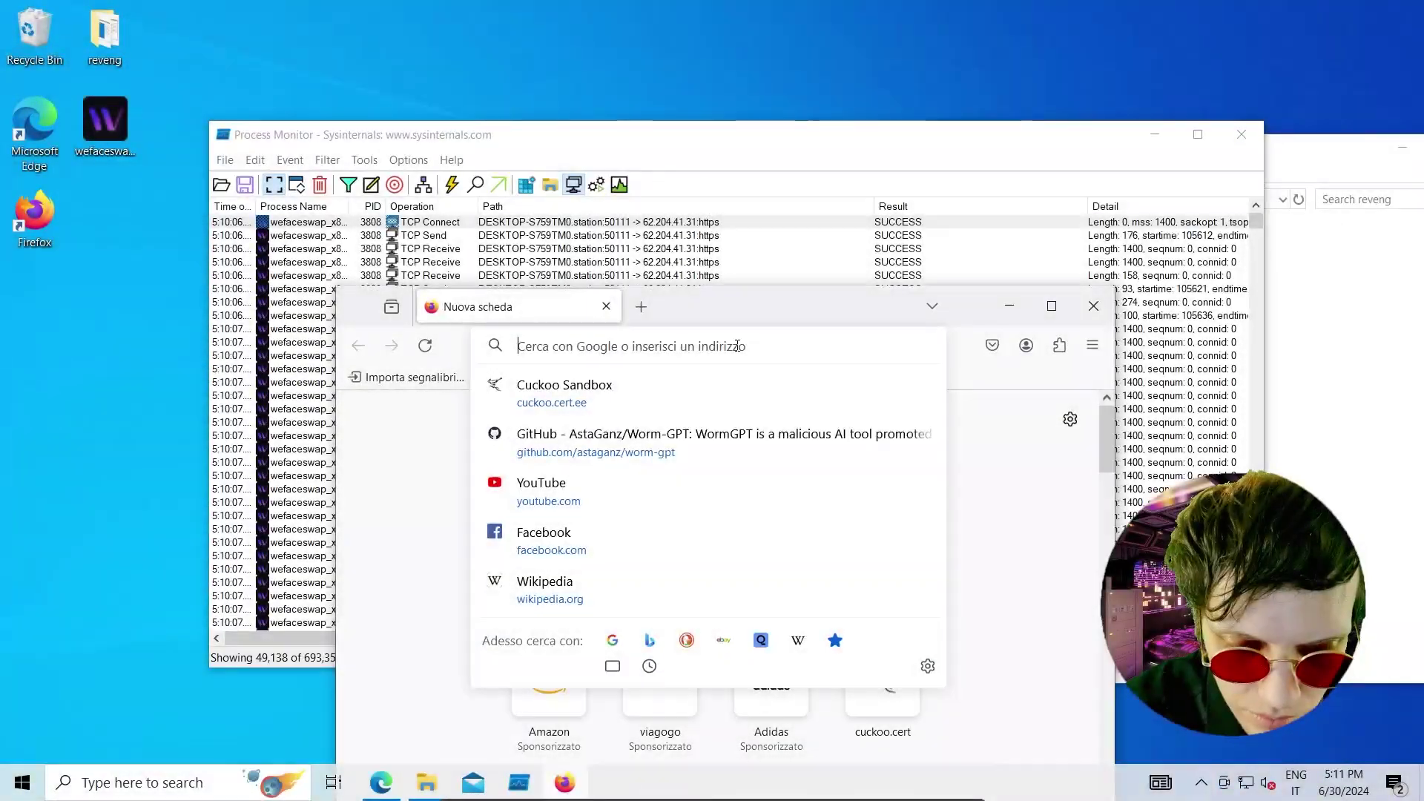
Visit 62.204.41.31 in Firefox to see what the contacted server hosts, and minimize the browser
{"action": "type", "text": "62"}
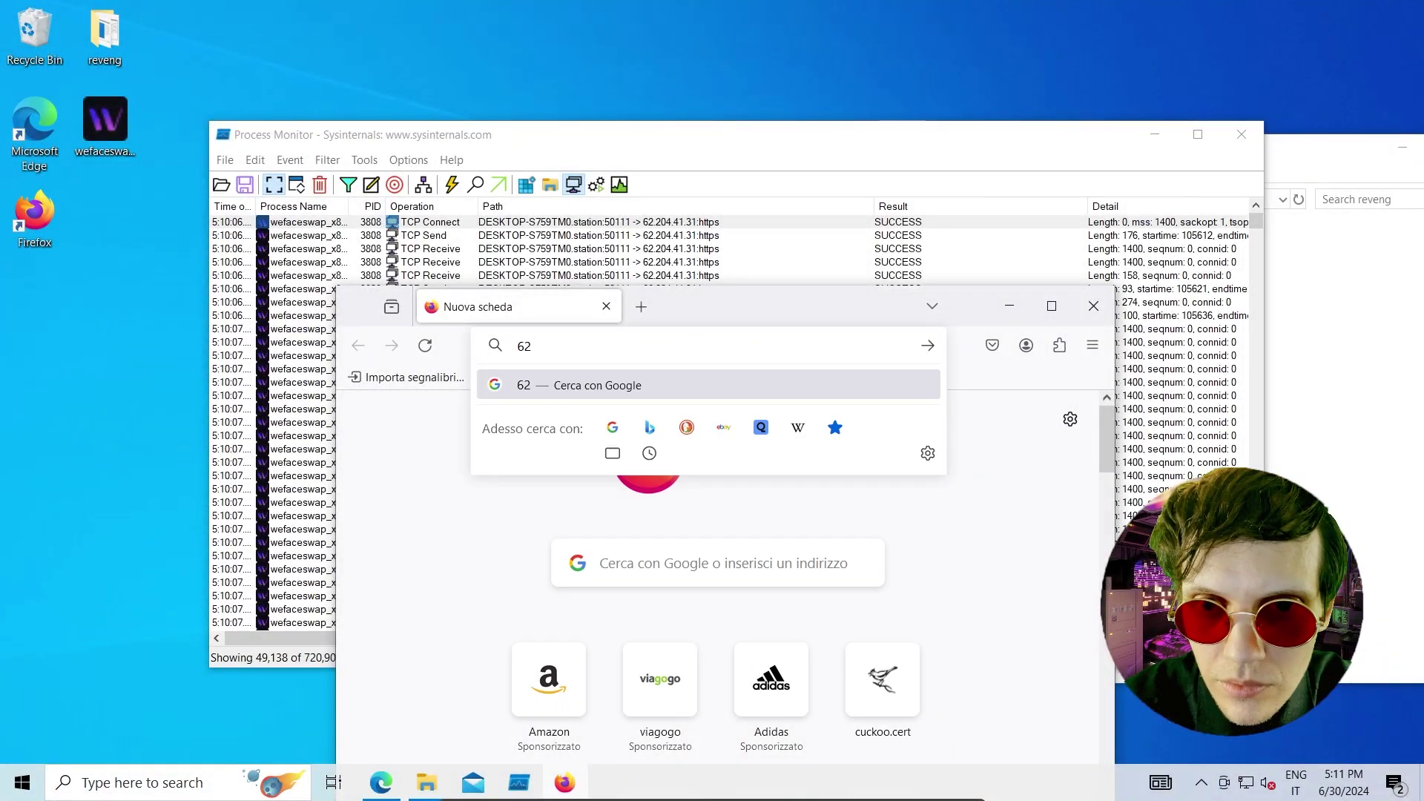
{"action": "type", "text": ".204.41"}
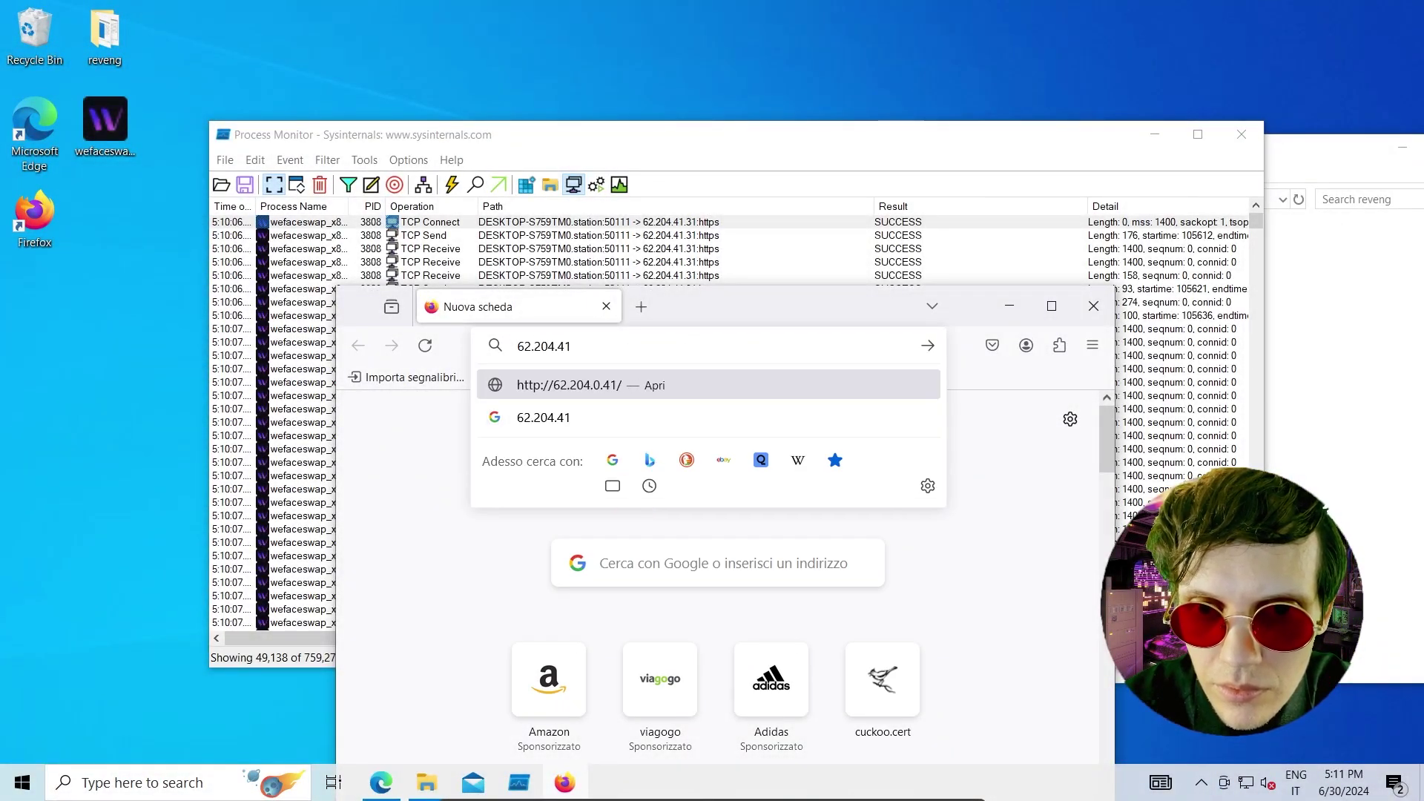
{"action": "type", "text": ".31"}
{"action": "key", "text": "Return"}
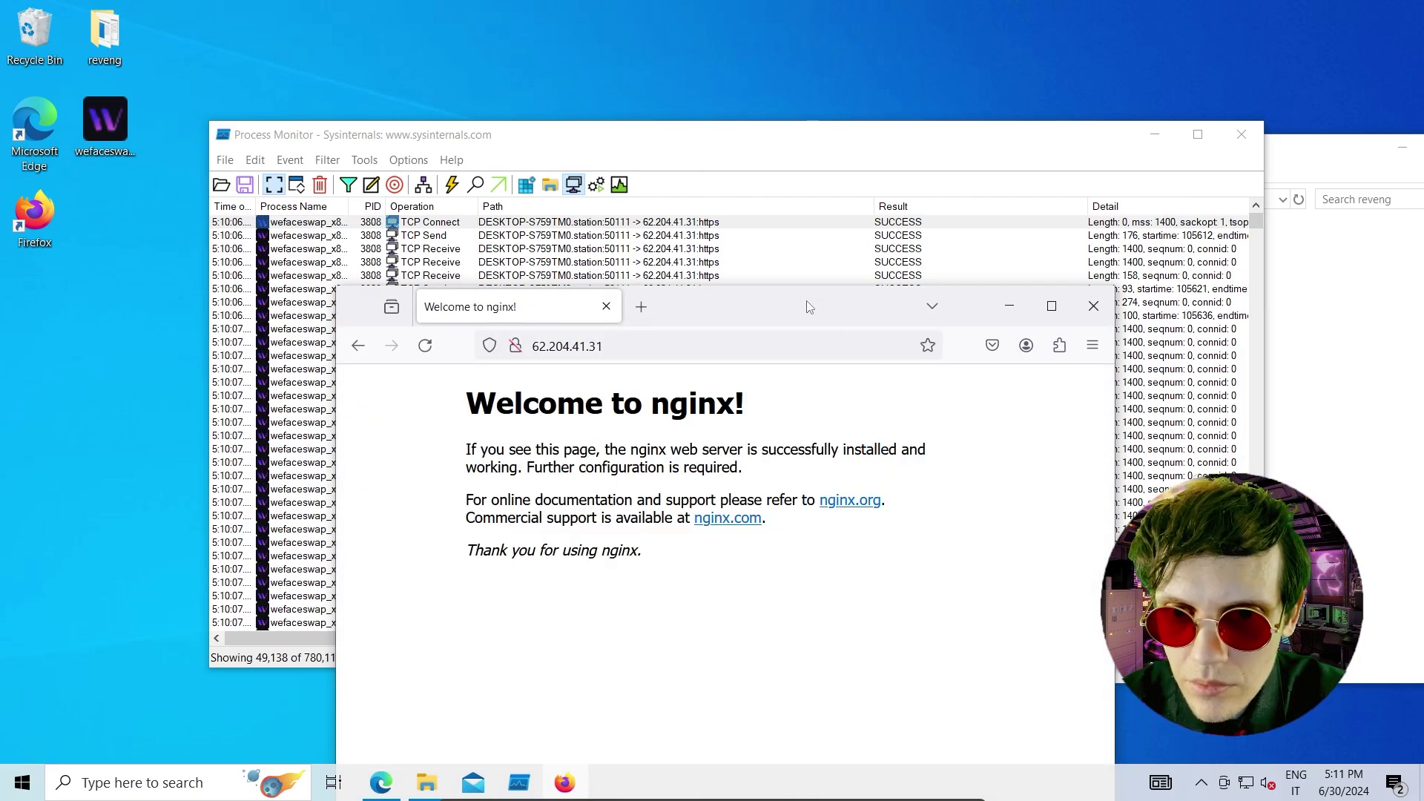
{"action": "left_click_drag", "start_coordinate": [809, 306], "coordinate": [909, 147]}
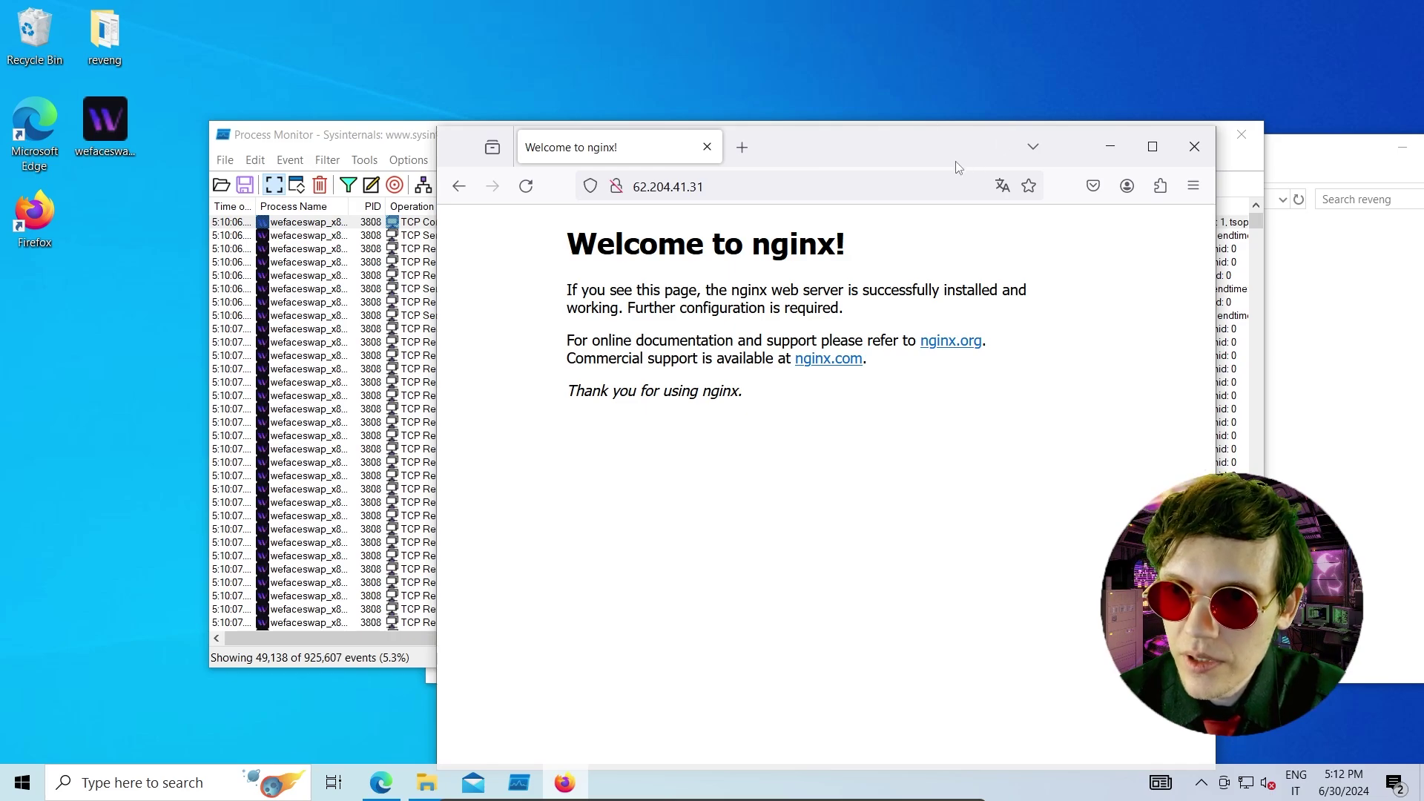
{"action": "left_click", "coordinate": [1124, 146]}
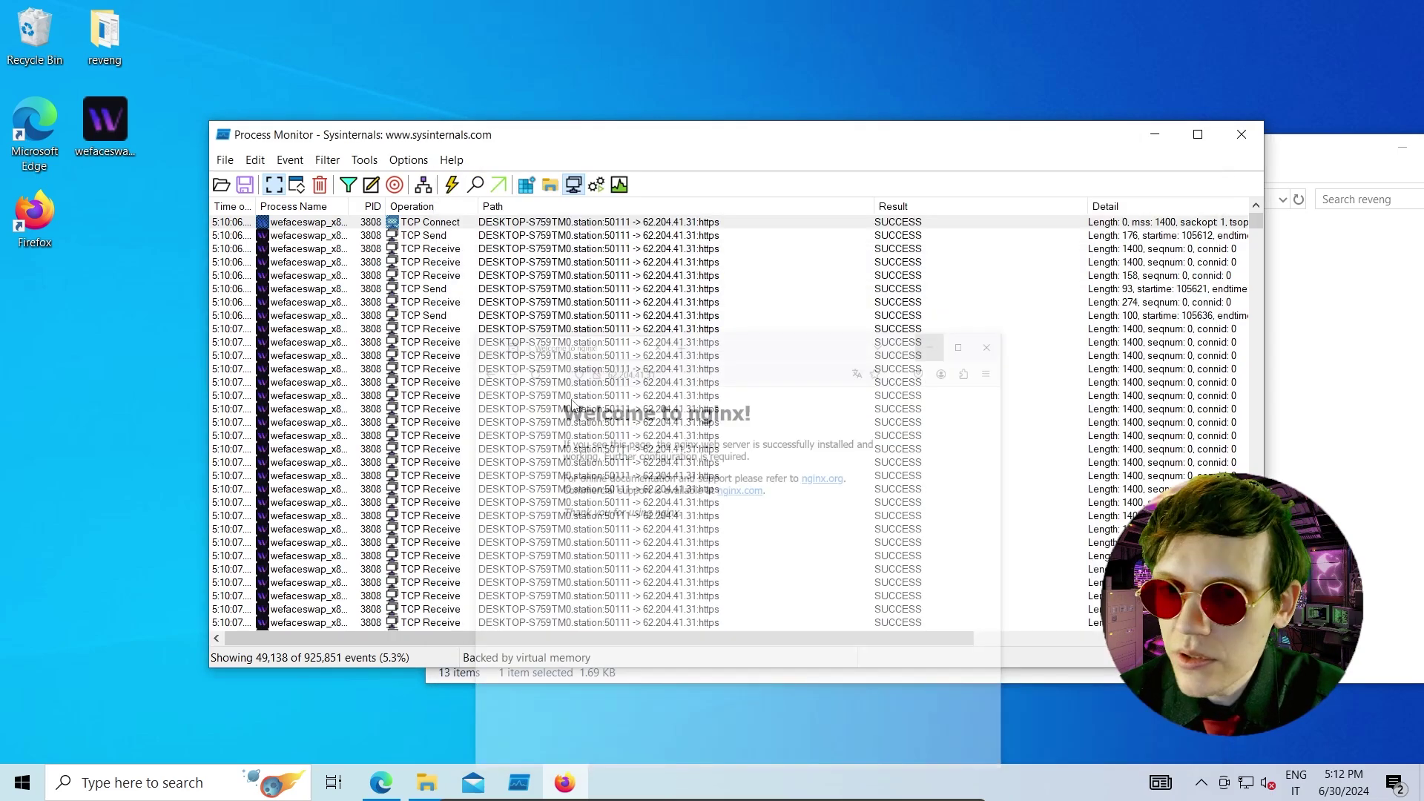
Read through the whole list of network events, checking destination addresses and TCP operations, and return to the first event
{"action": "left_click", "coordinate": [649, 345]}
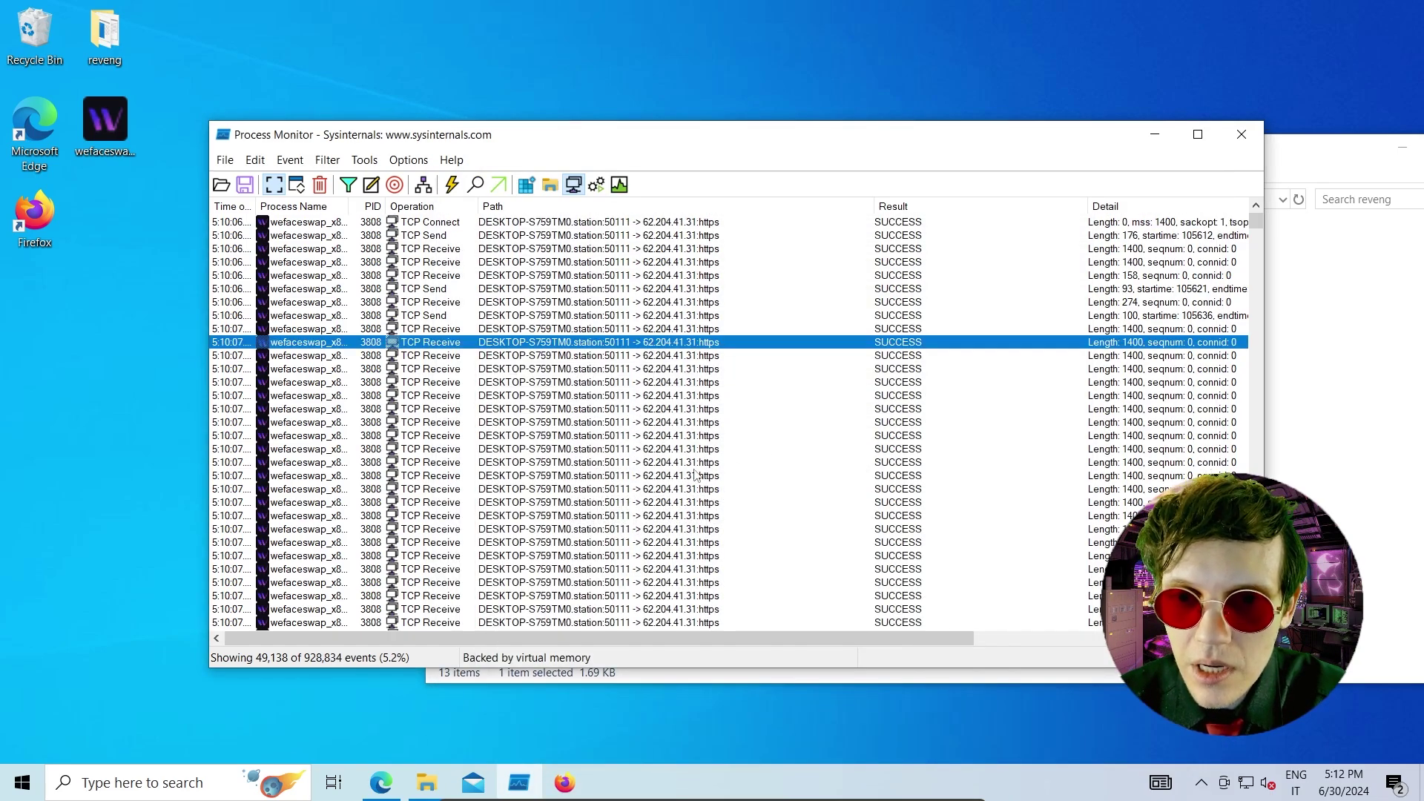
{"action": "scroll", "coordinate": [686, 490], "scroll_direction": "down", "scroll_amount": 4}
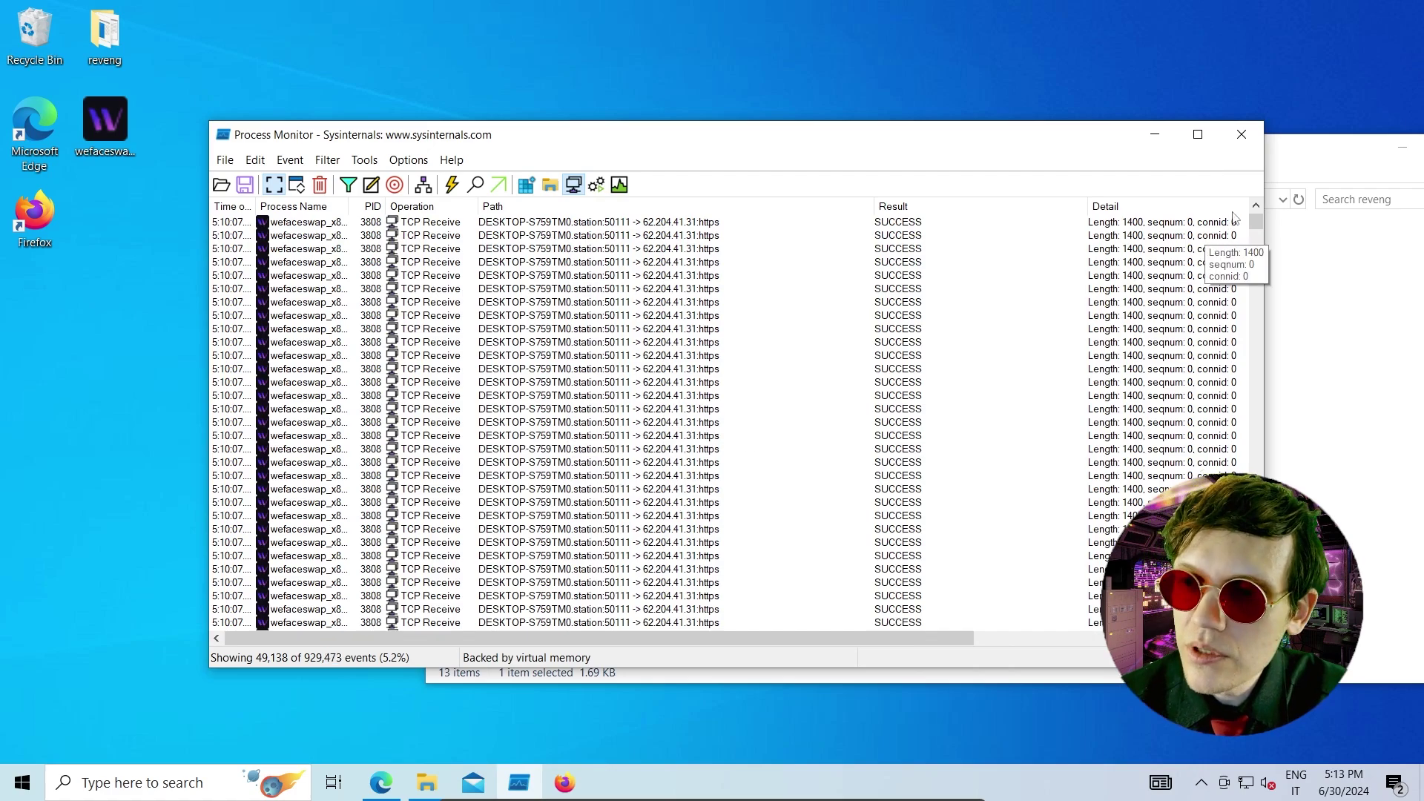
{"action": "left_click_drag", "start_coordinate": [1256, 223], "coordinate": [1256, 341]}
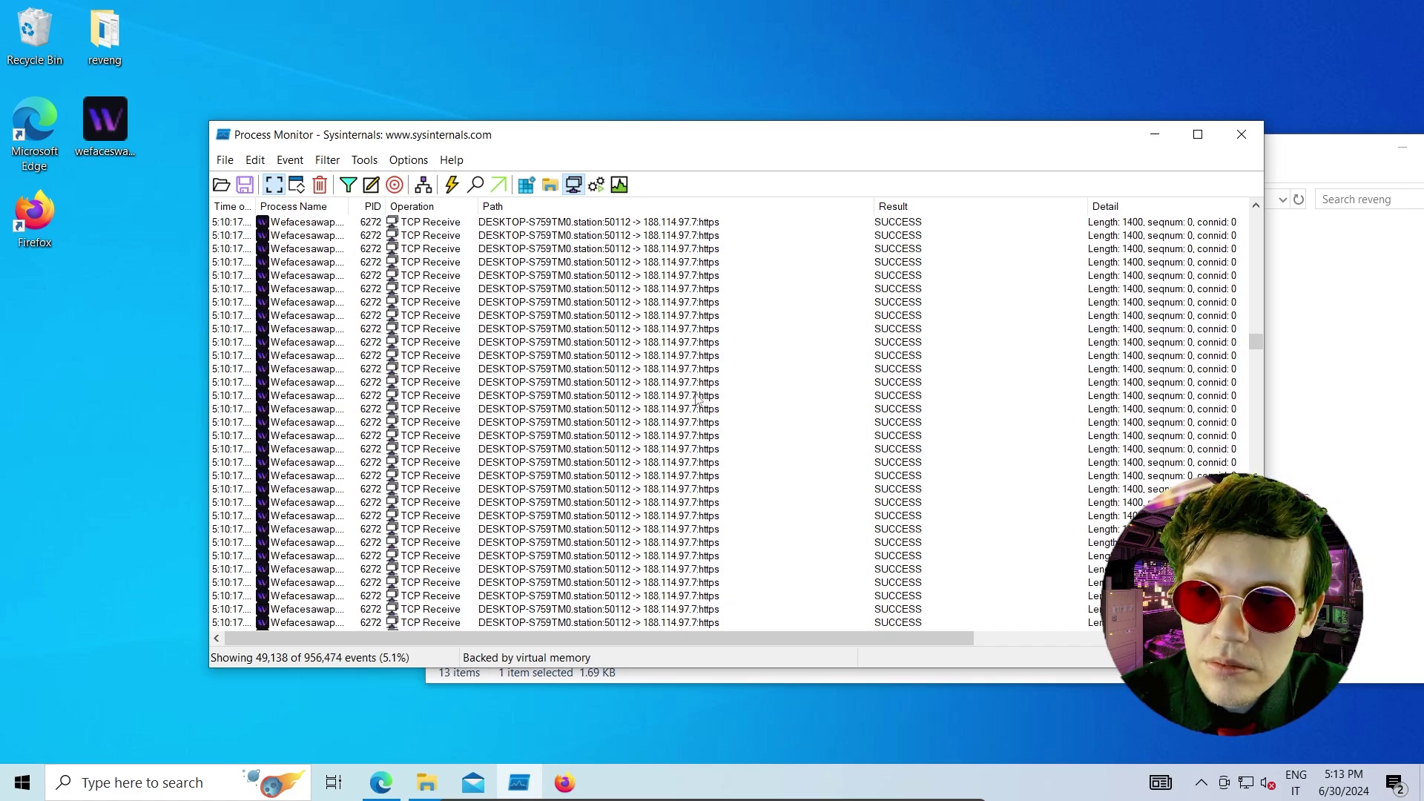
{"action": "left_click_drag", "start_coordinate": [1259, 350], "coordinate": [1254, 523]}
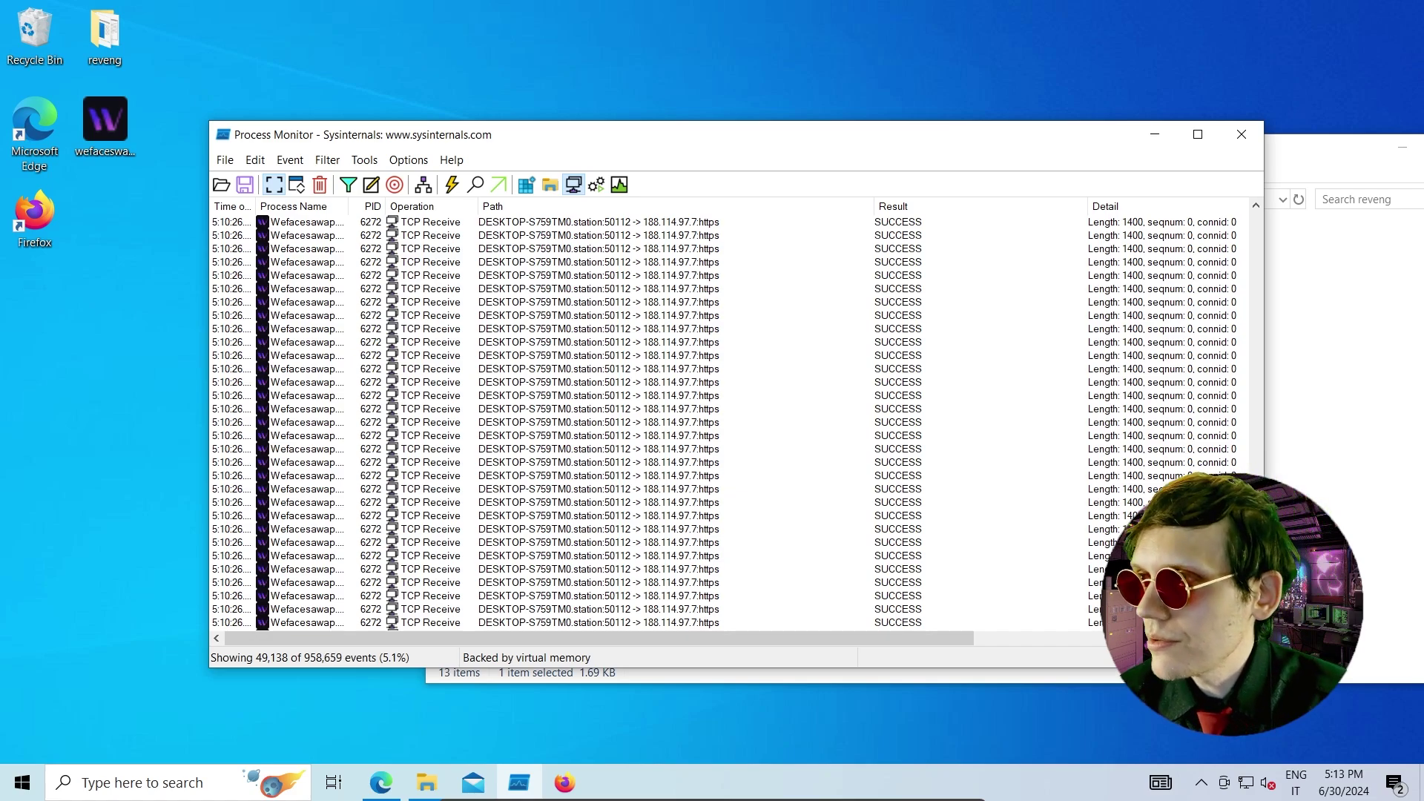
{"action": "scroll", "coordinate": [726, 422], "scroll_direction": "down", "scroll_amount": 5}
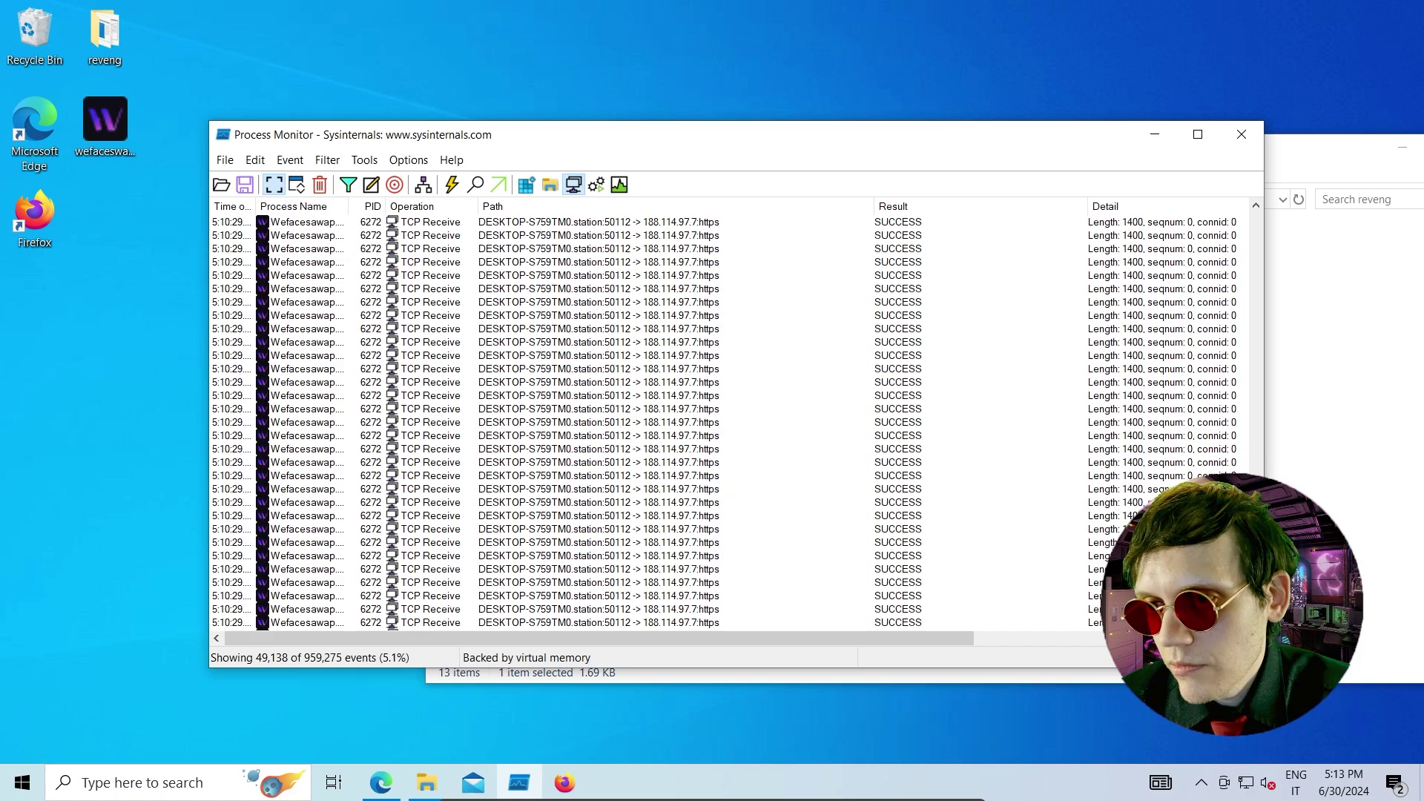
{"action": "scroll", "coordinate": [726, 423], "scroll_direction": "down", "scroll_amount": 2}
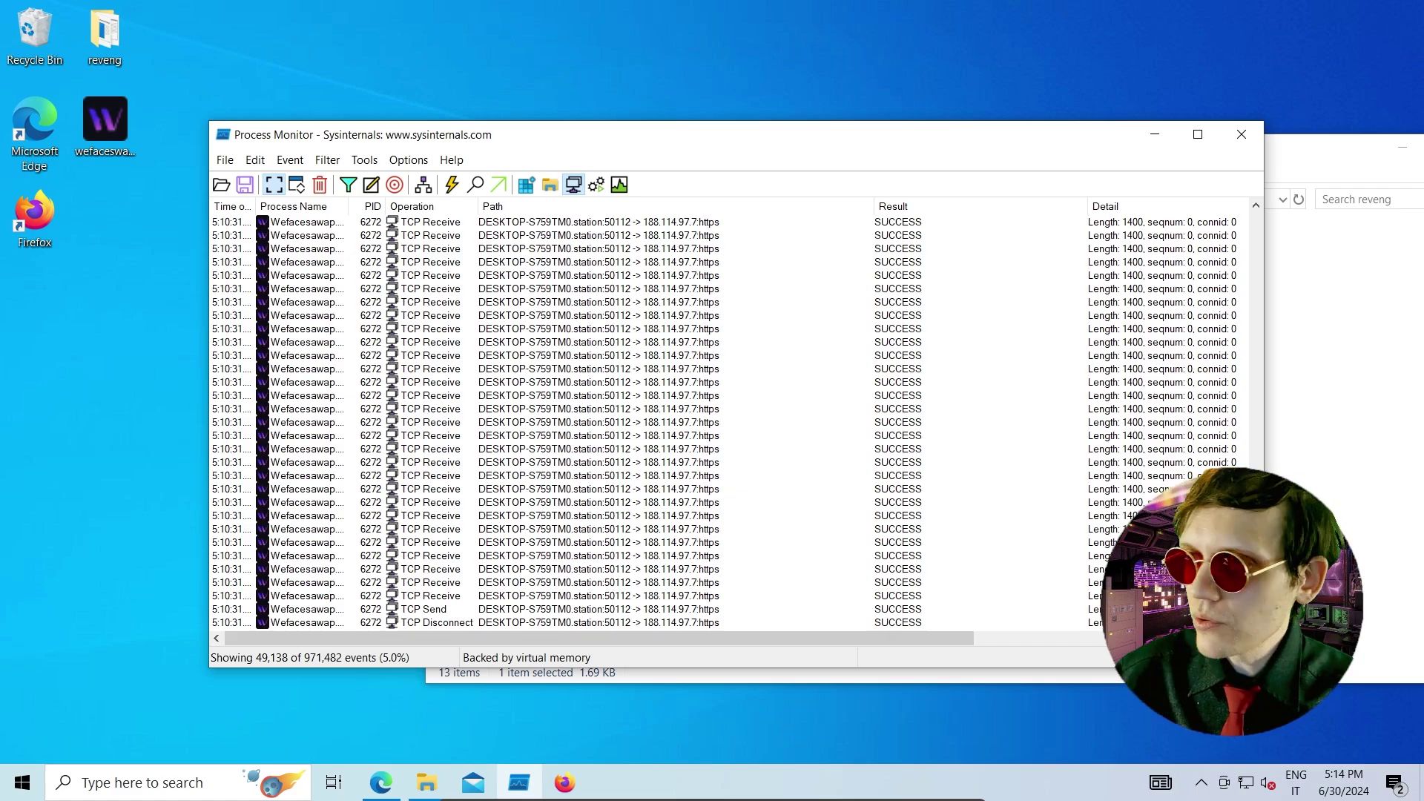
{"action": "key", "text": "Home"}
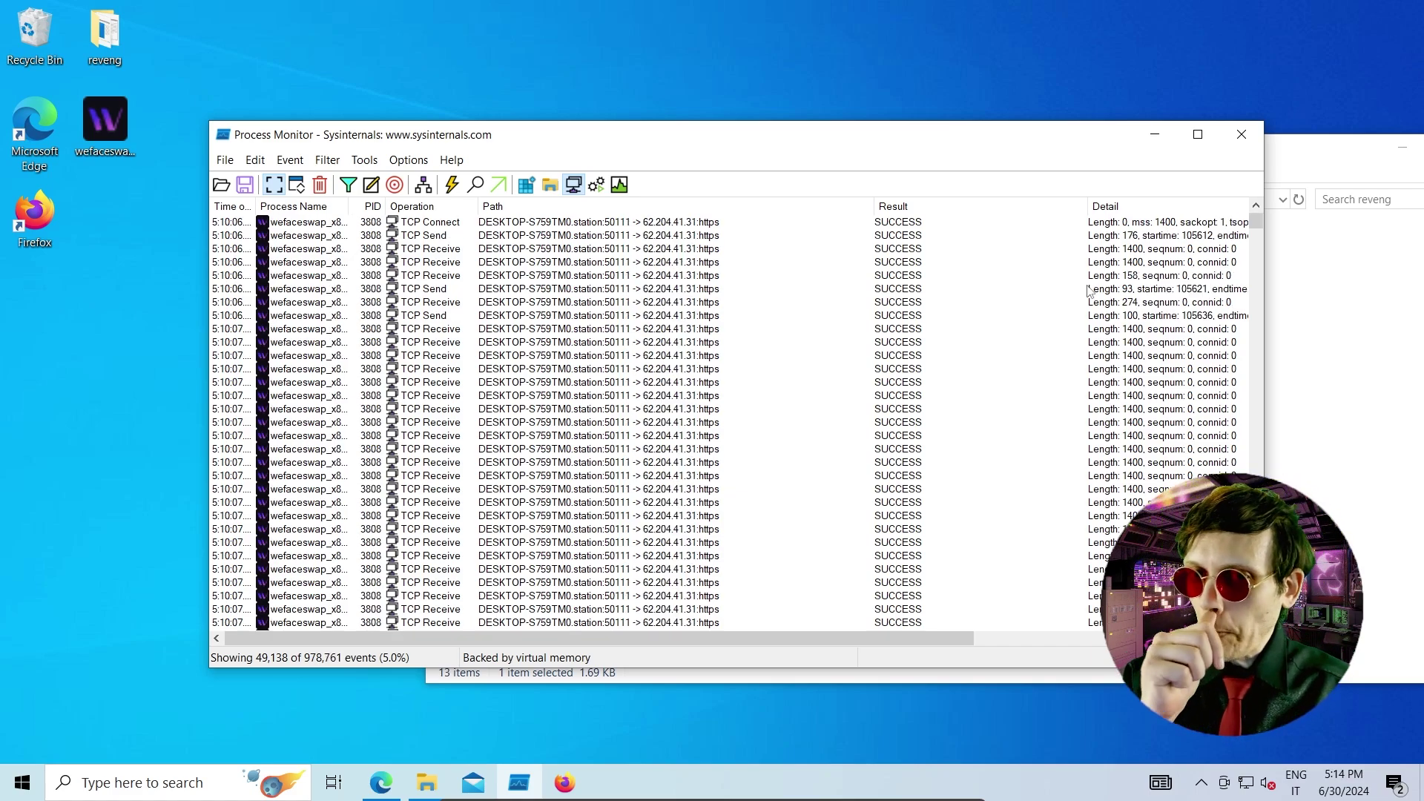
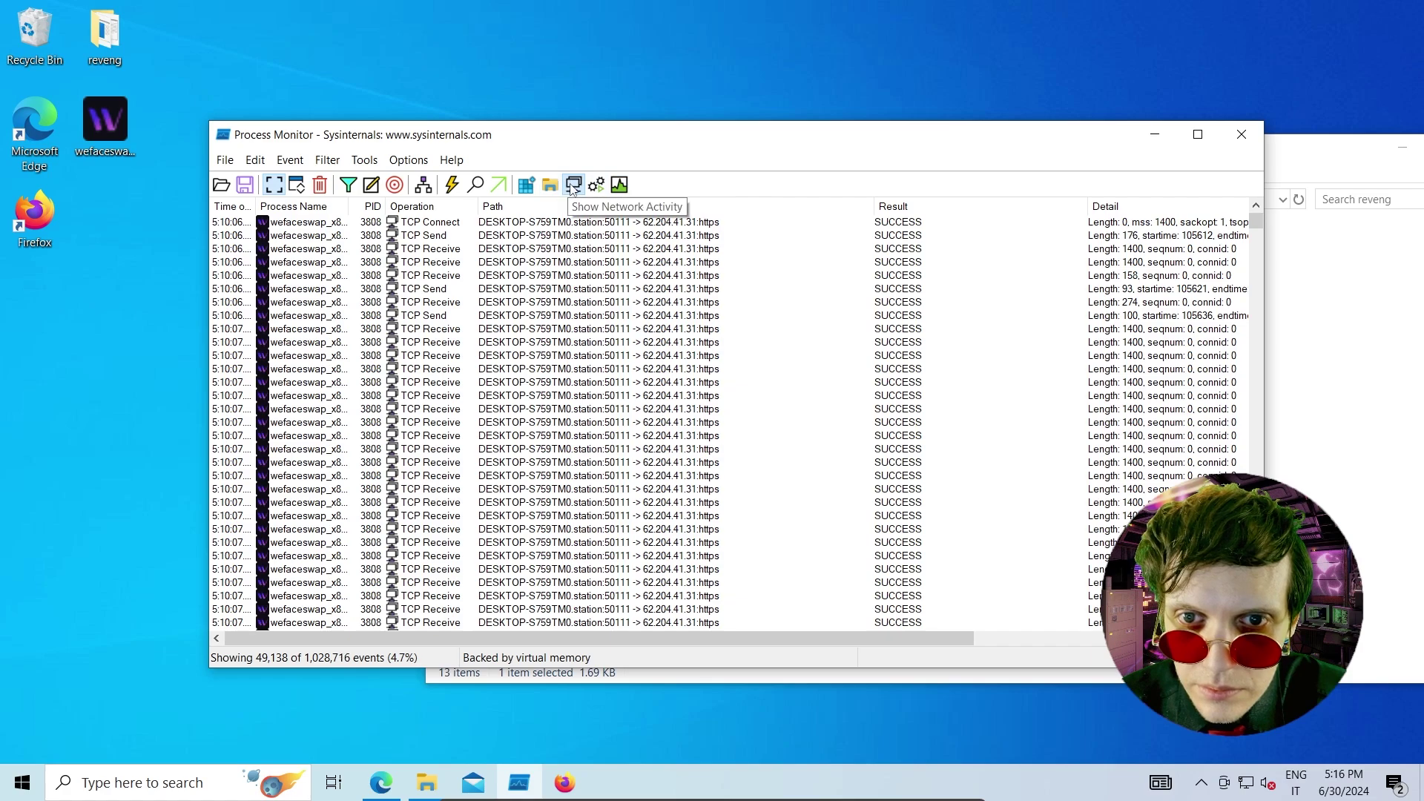
Replace the network events with file system activity and widen the Operation column to show full operation names
{"action": "left_click", "coordinate": [573, 185]}
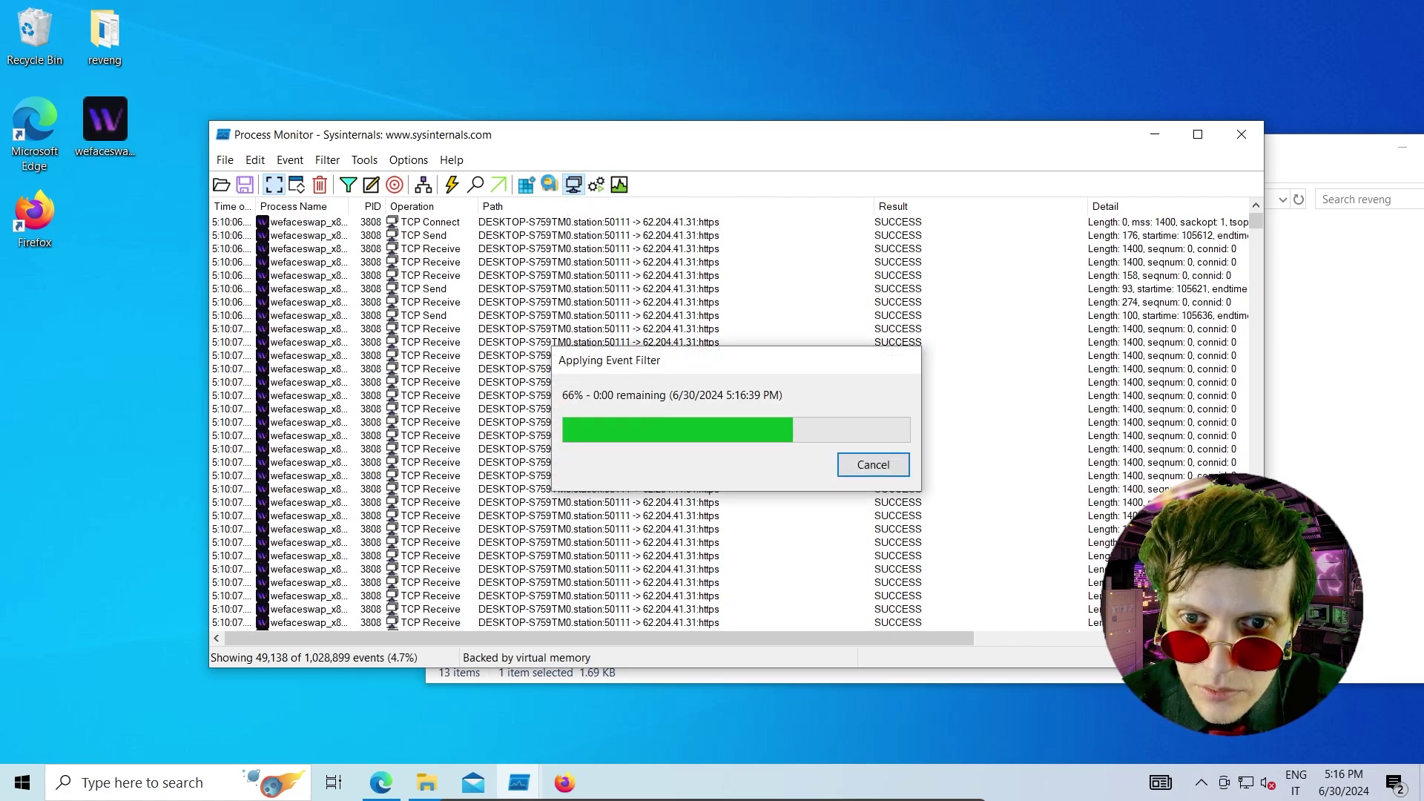
{"action": "left_click", "coordinate": [551, 185]}
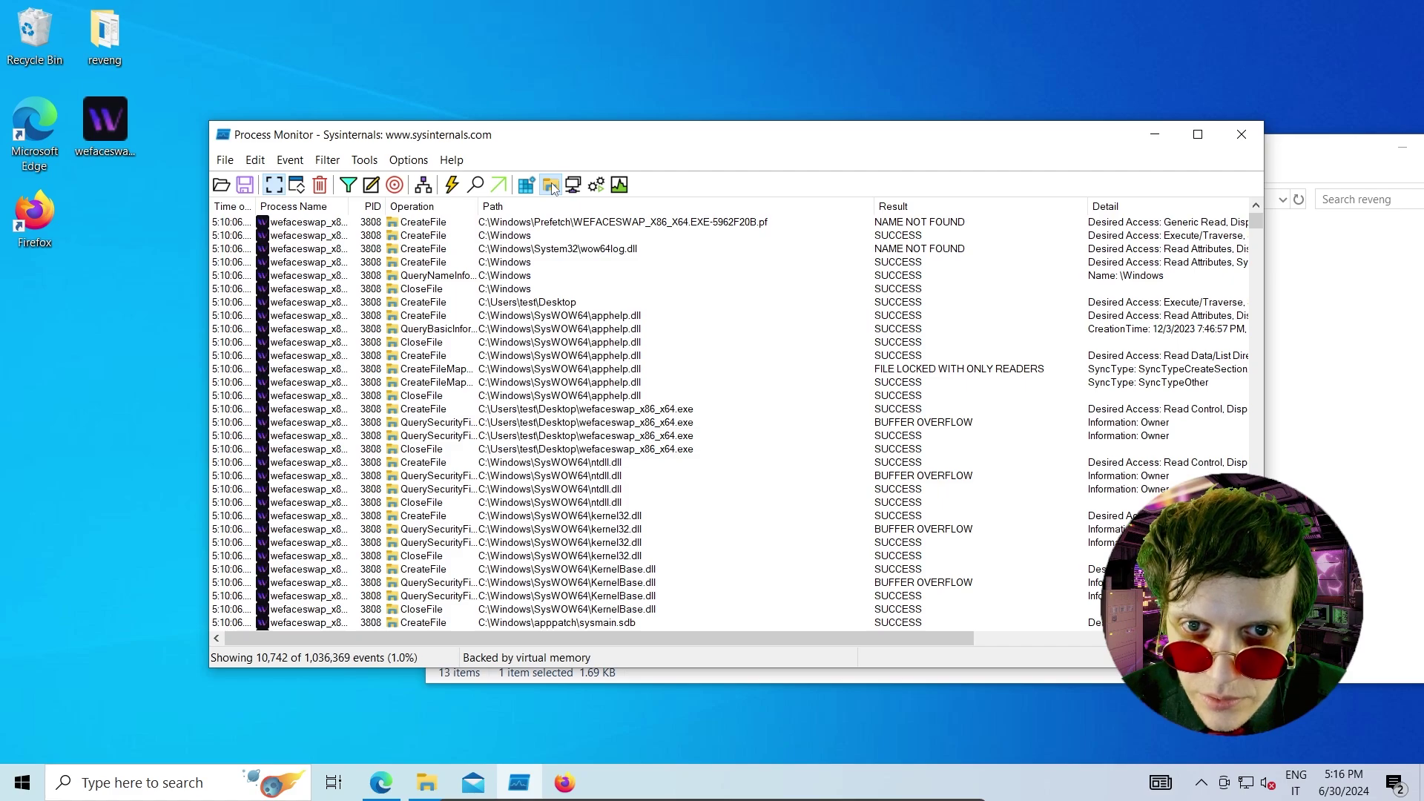
{"action": "scroll", "coordinate": [686, 300], "scroll_direction": "down", "scroll_amount": 5}
{"action": "left_click", "coordinate": [686, 288]}
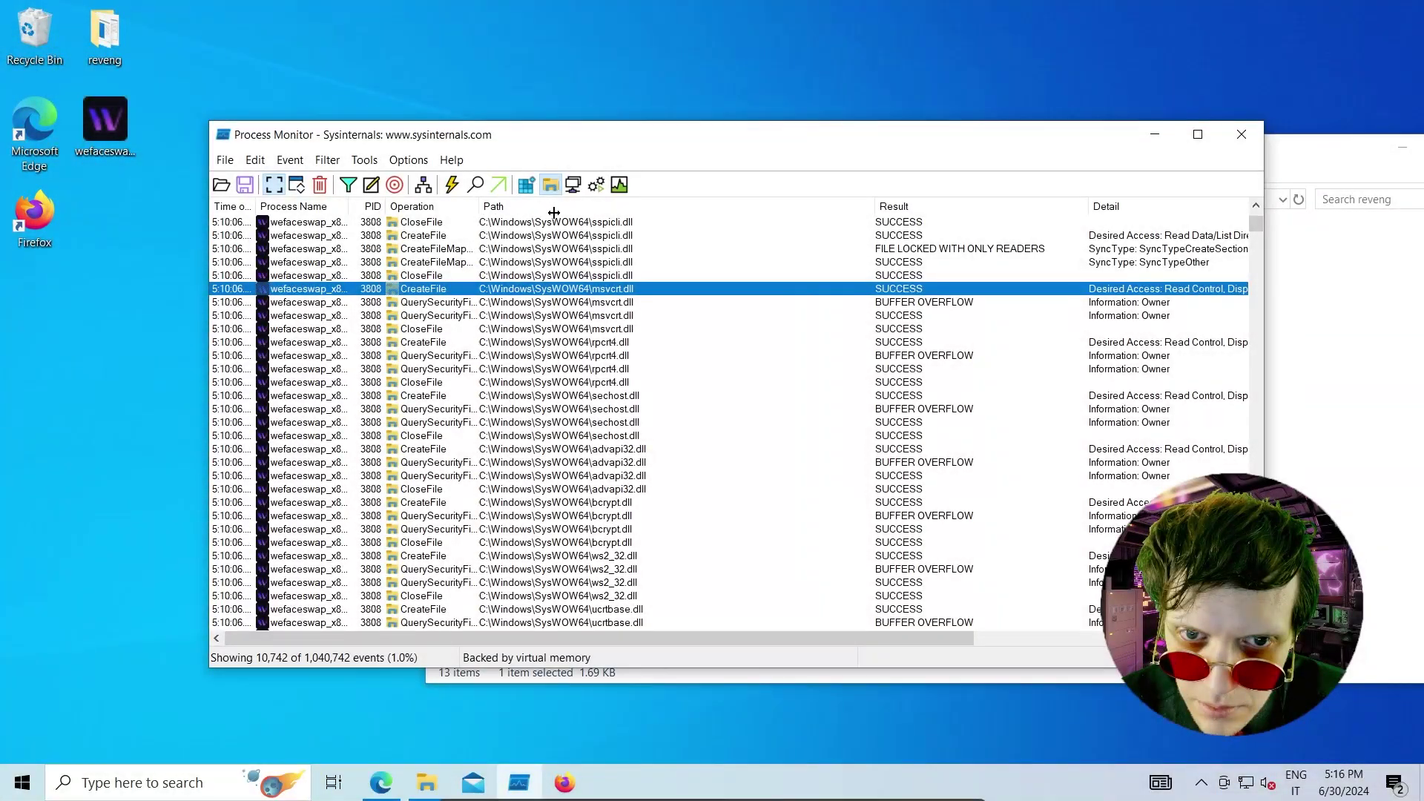
{"action": "left_click_drag", "start_coordinate": [554, 213], "coordinate": [566, 213]}
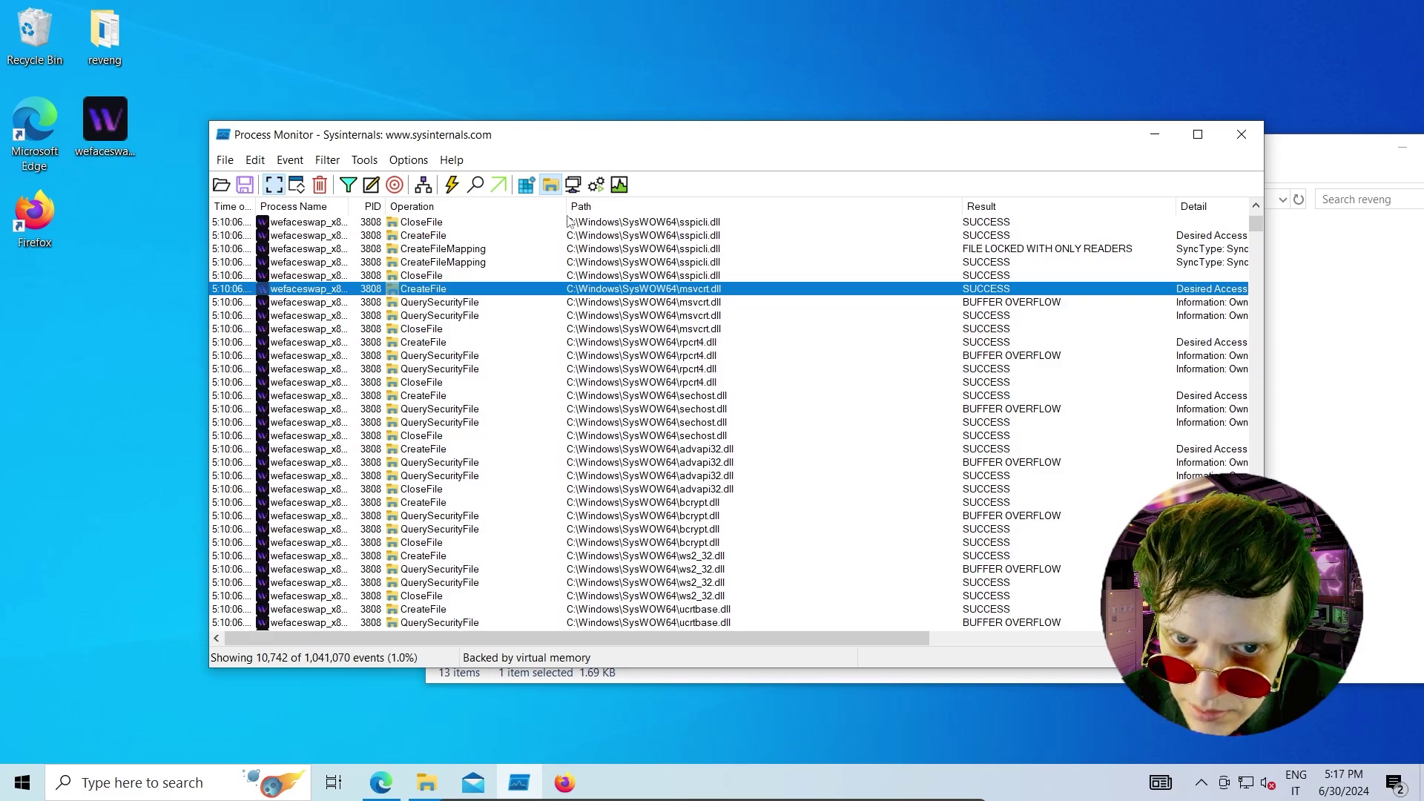
{"action": "left_click_drag", "start_coordinate": [857, 641], "coordinate": [1165, 657]}
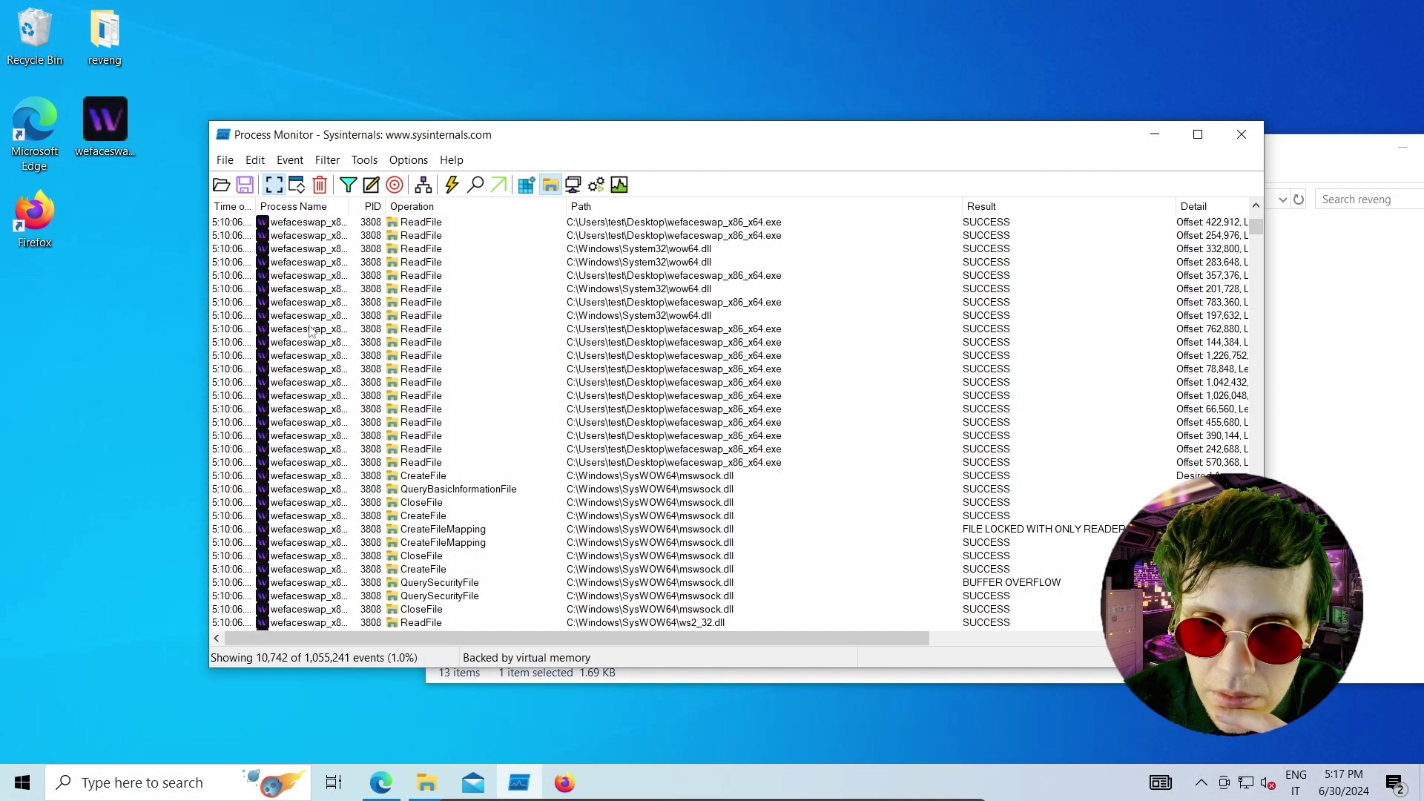
Add and apply a filter including events whose Operation contains "Create"
{"action": "left_click", "coordinate": [349, 185]}
{"action": "left_click", "coordinate": [445, 168]}
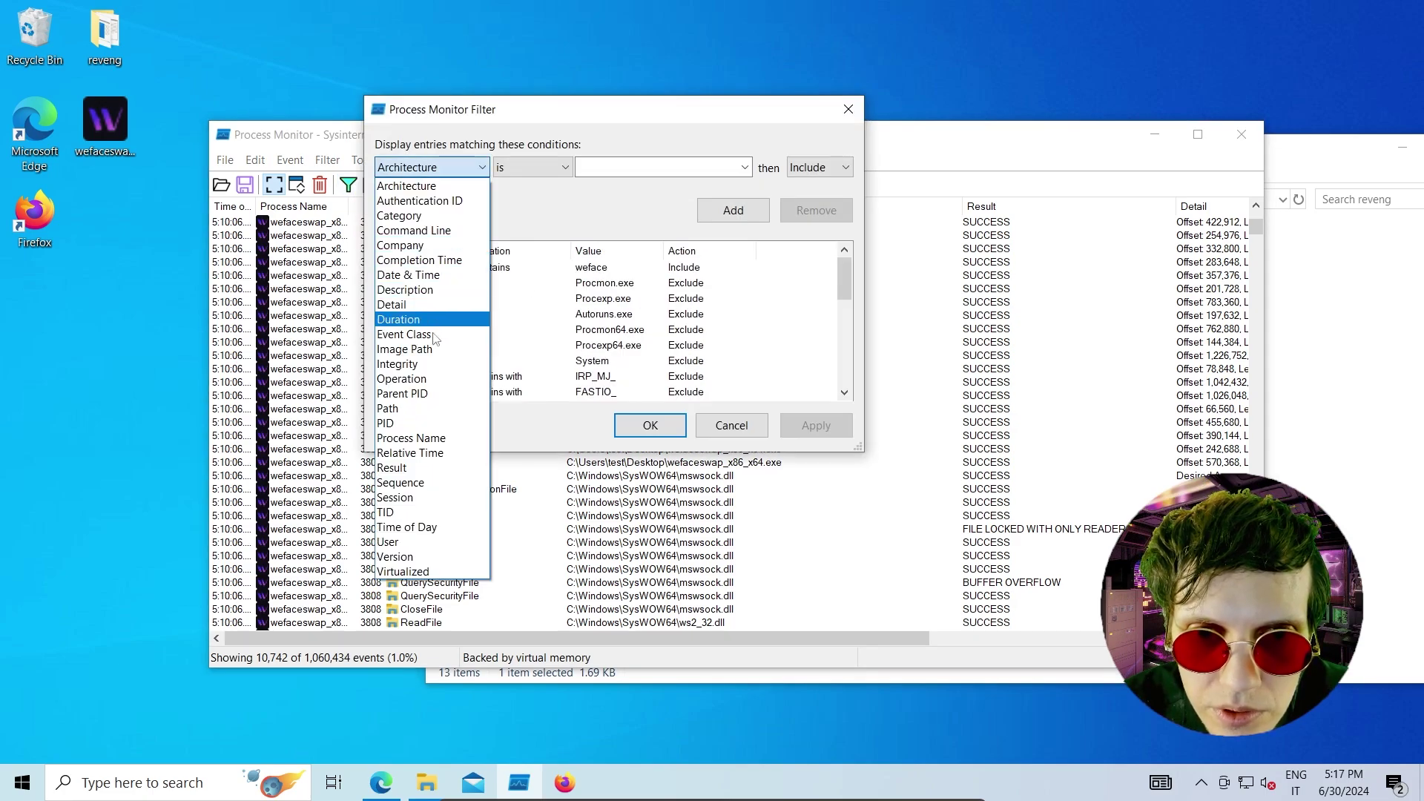
{"action": "left_click", "coordinate": [433, 381]}
{"action": "left_click", "coordinate": [533, 170]}
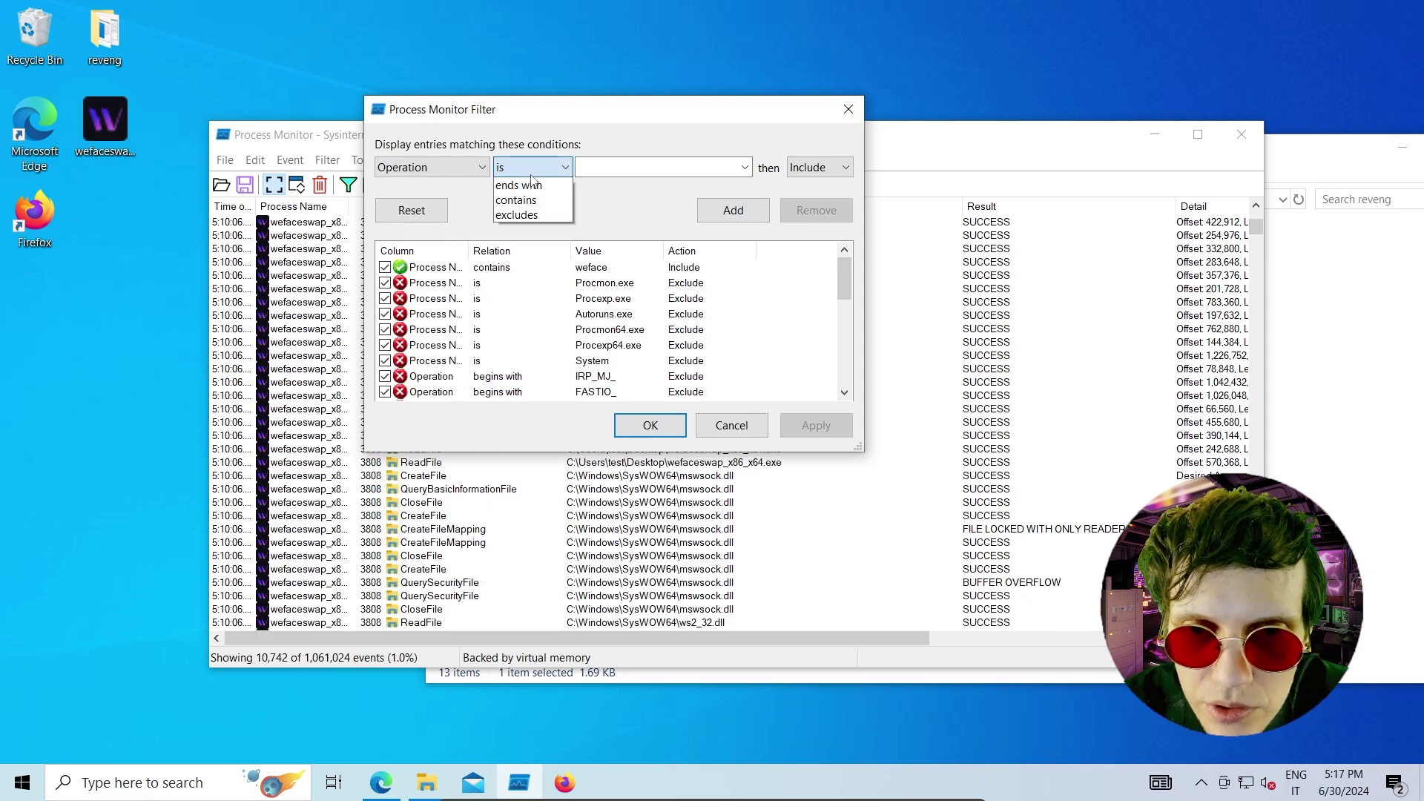
{"action": "left_click", "coordinate": [519, 275]}
{"action": "left_click", "coordinate": [599, 164]}
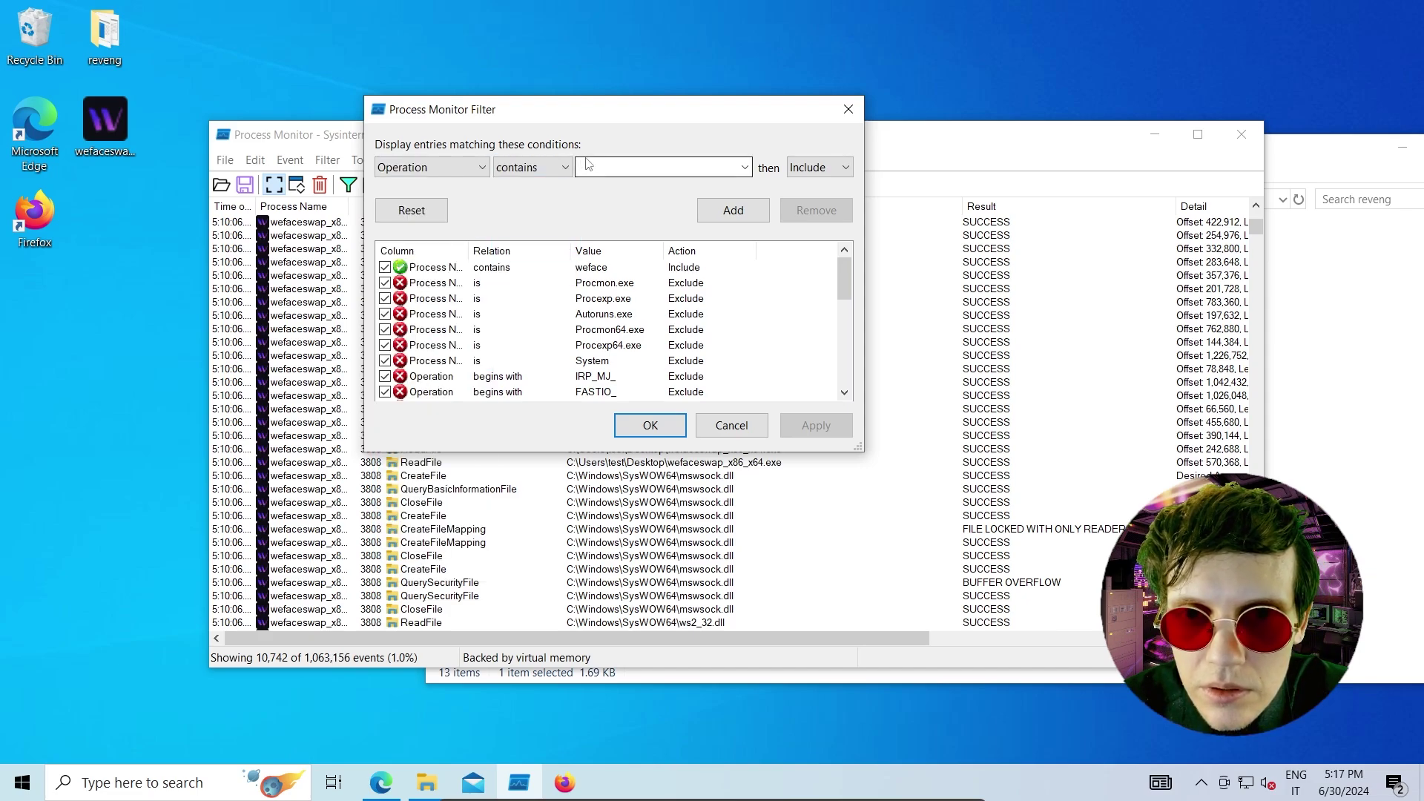
{"action": "type", "text": "Create"}
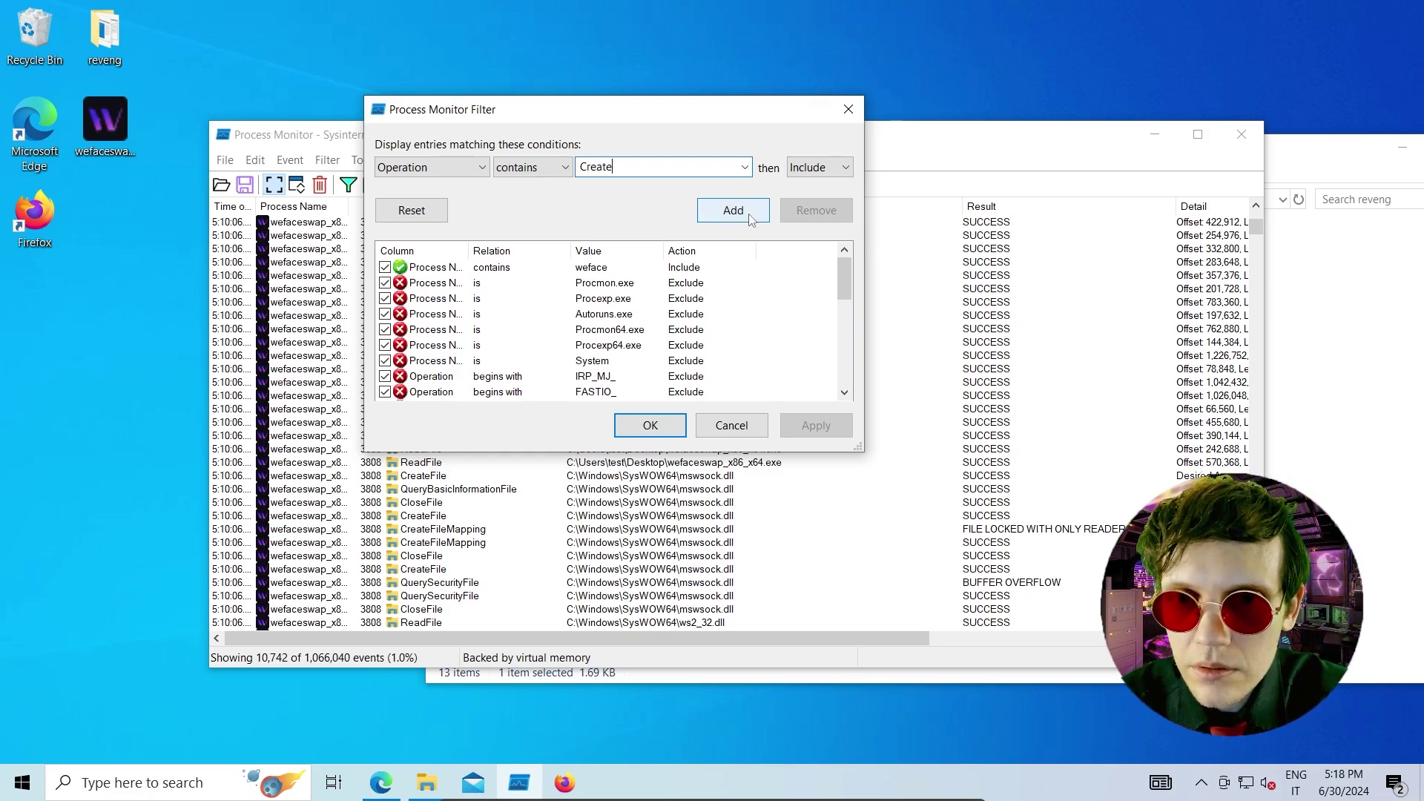
{"action": "left_click", "coordinate": [751, 216]}
{"action": "left_click", "coordinate": [815, 425]}
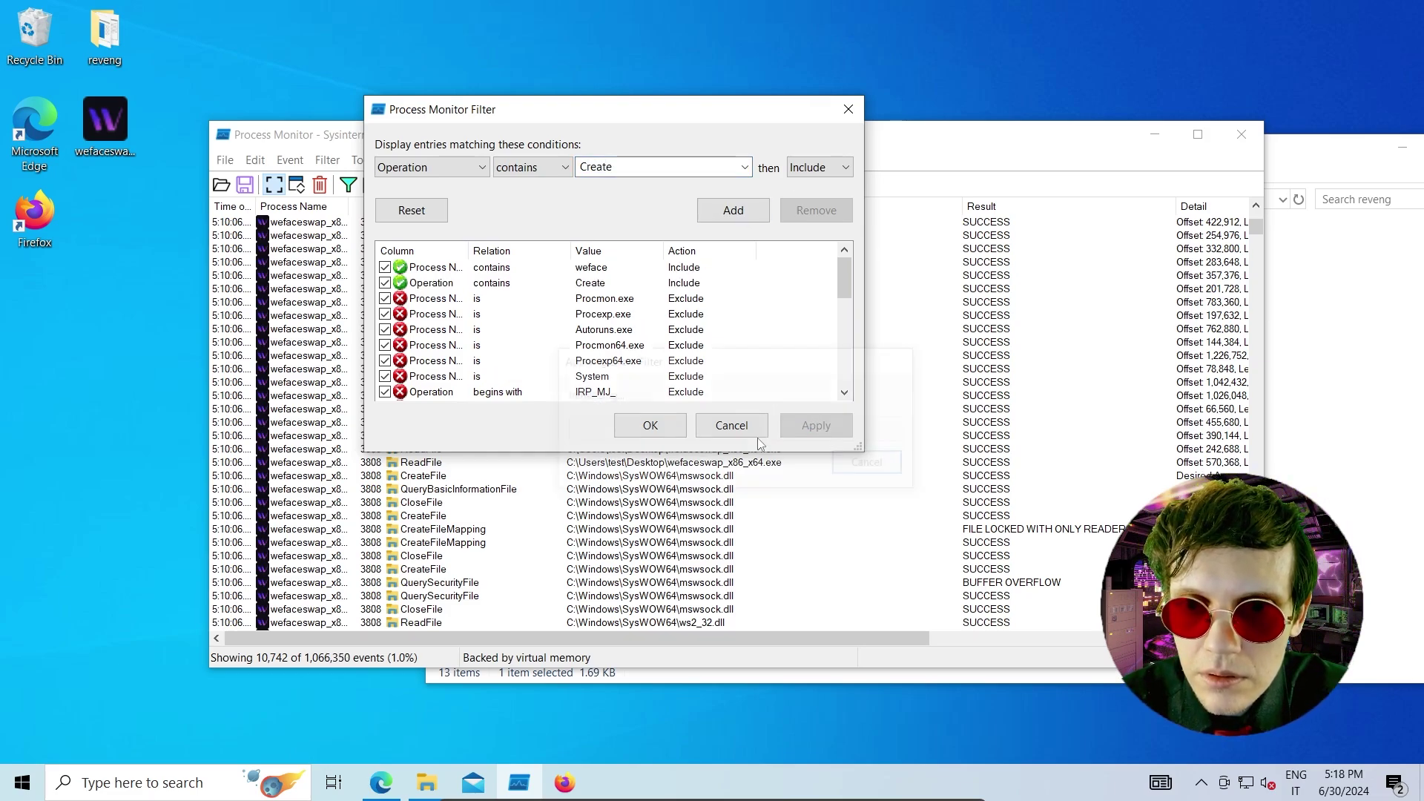
{"action": "left_click", "coordinate": [669, 436]}
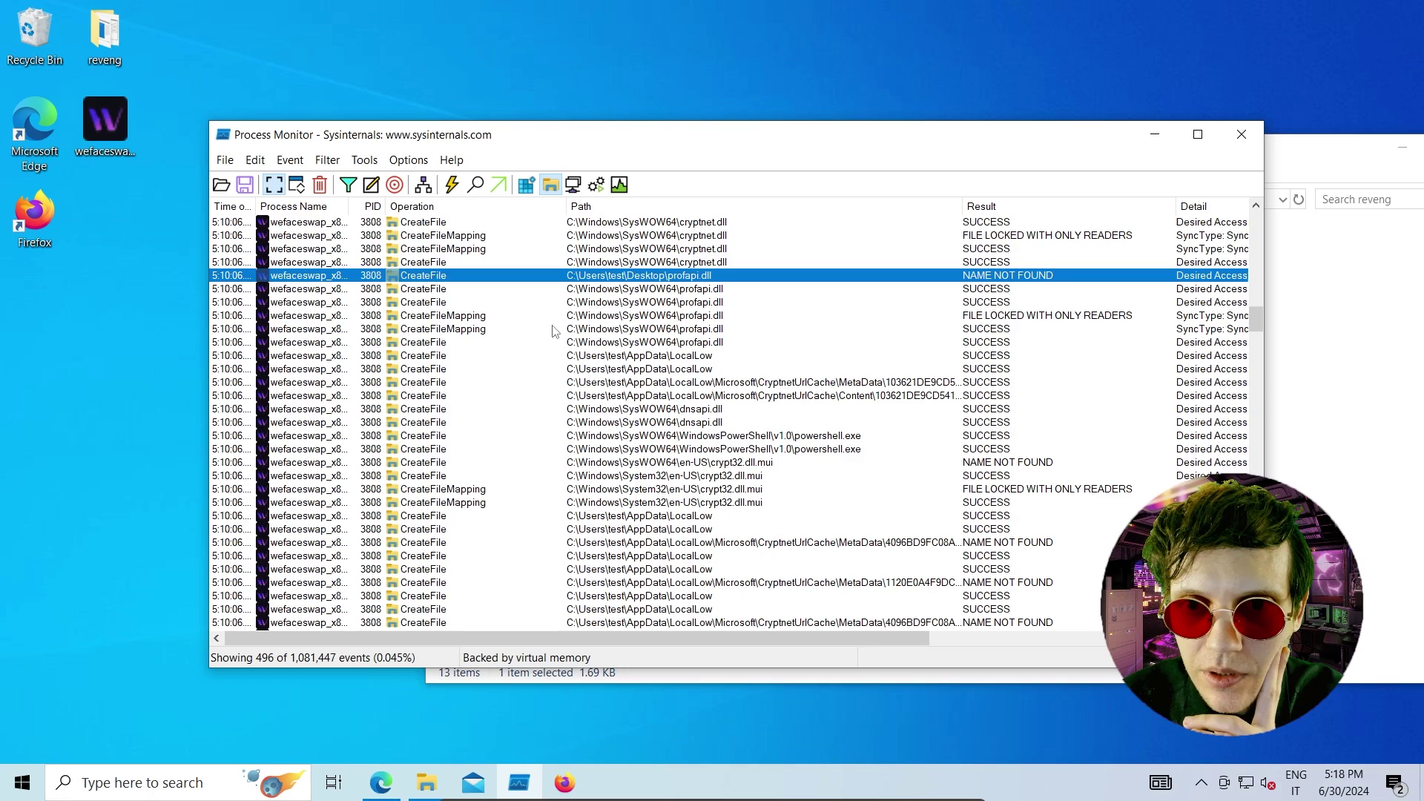
Examine the paths in the filtered create events, including files under AppData and the Wefacesawap.exe process's activity
{"action": "left_click", "coordinate": [586, 291]}
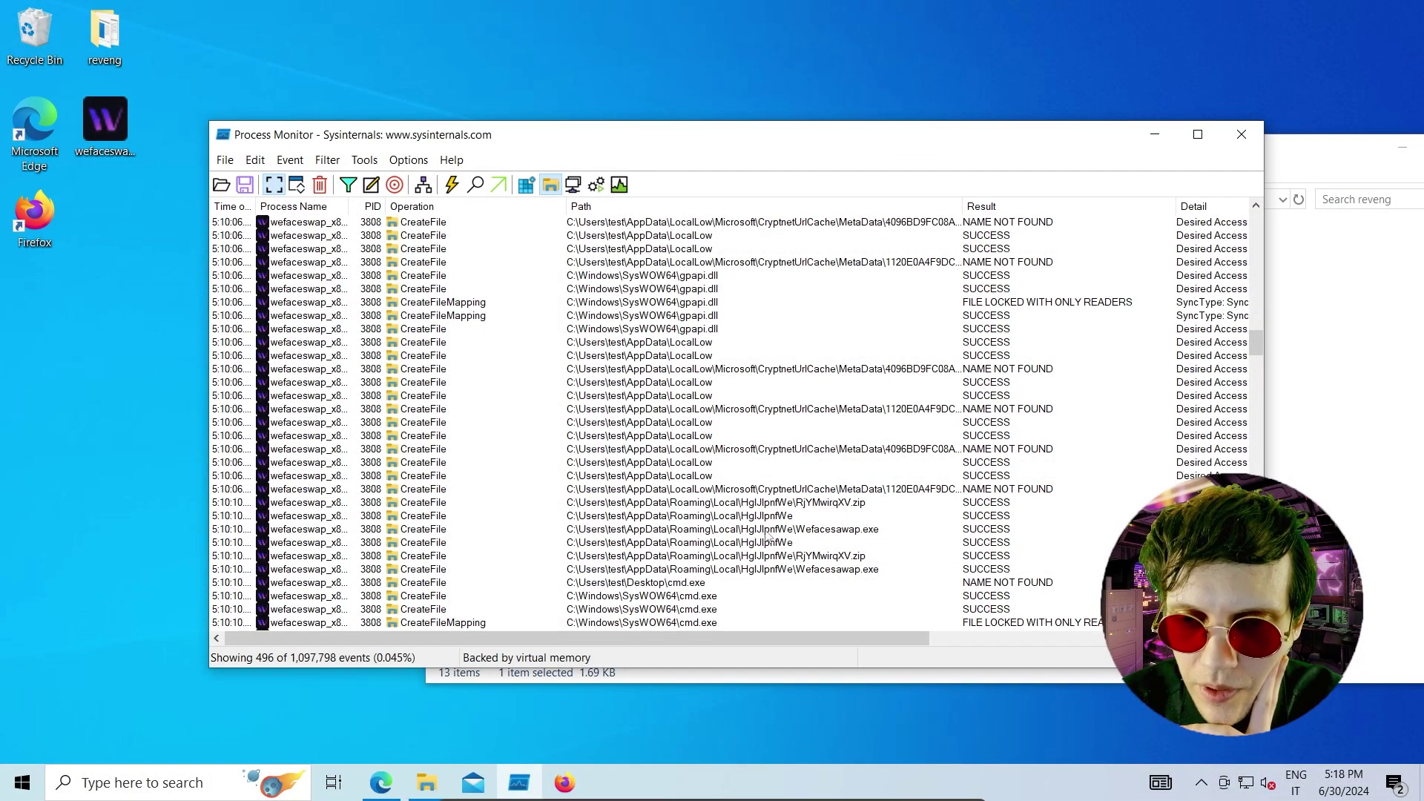
{"action": "scroll", "coordinate": [778, 467], "scroll_direction": "down", "scroll_amount": 4}
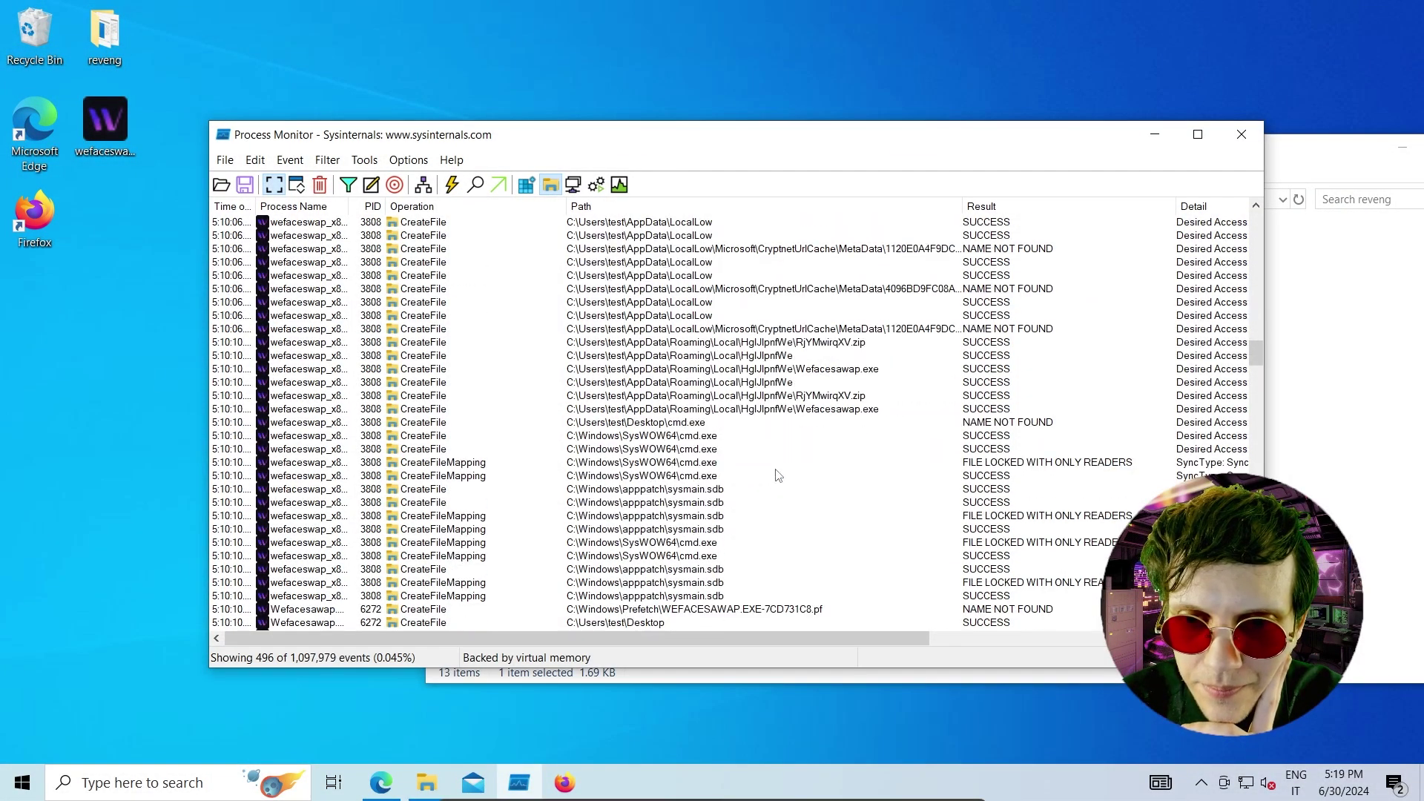
{"action": "scroll", "coordinate": [778, 476], "scroll_direction": "down", "scroll_amount": 2}
{"action": "scroll", "coordinate": [778, 475], "scroll_direction": "down", "scroll_amount": 2}
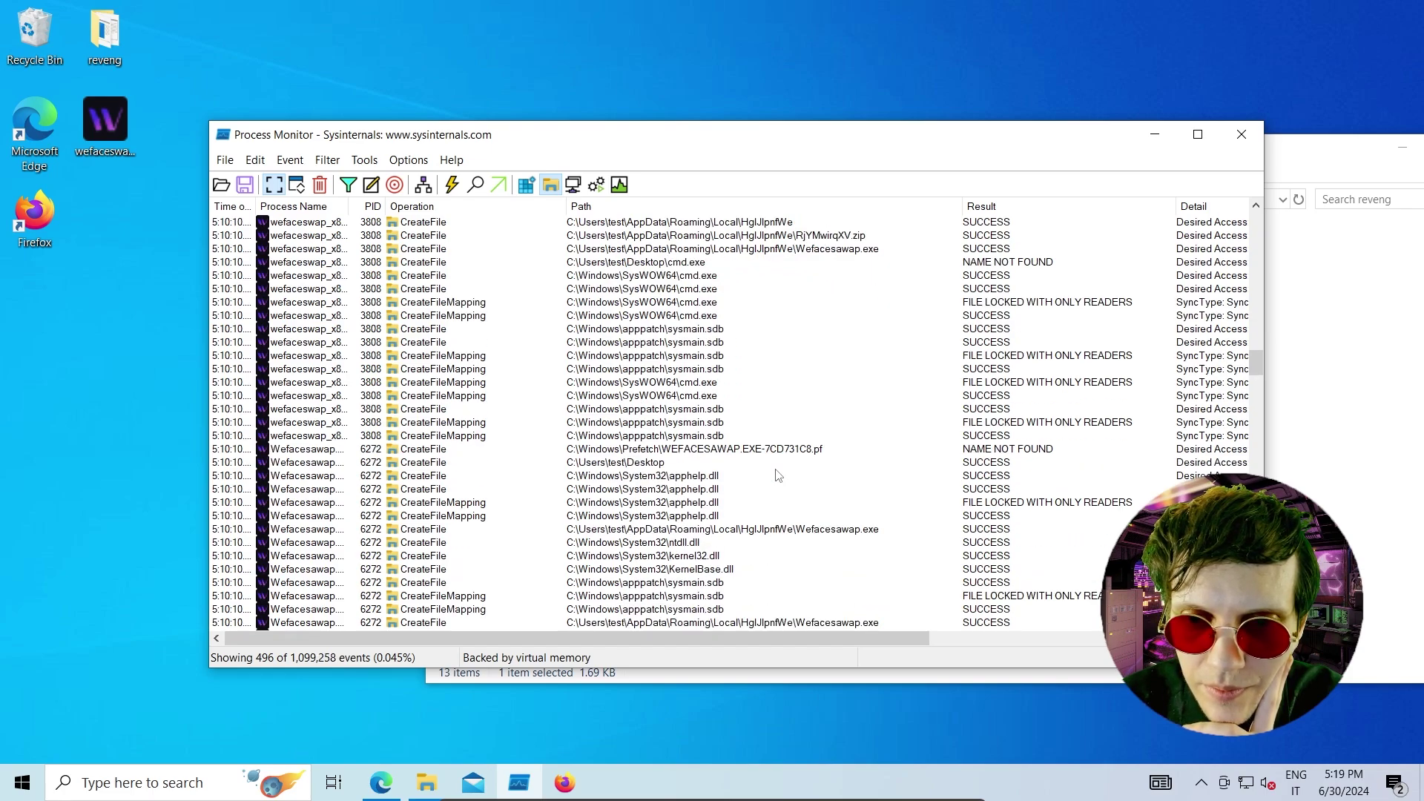
{"action": "scroll", "coordinate": [778, 476], "scroll_direction": "down", "scroll_amount": 1}
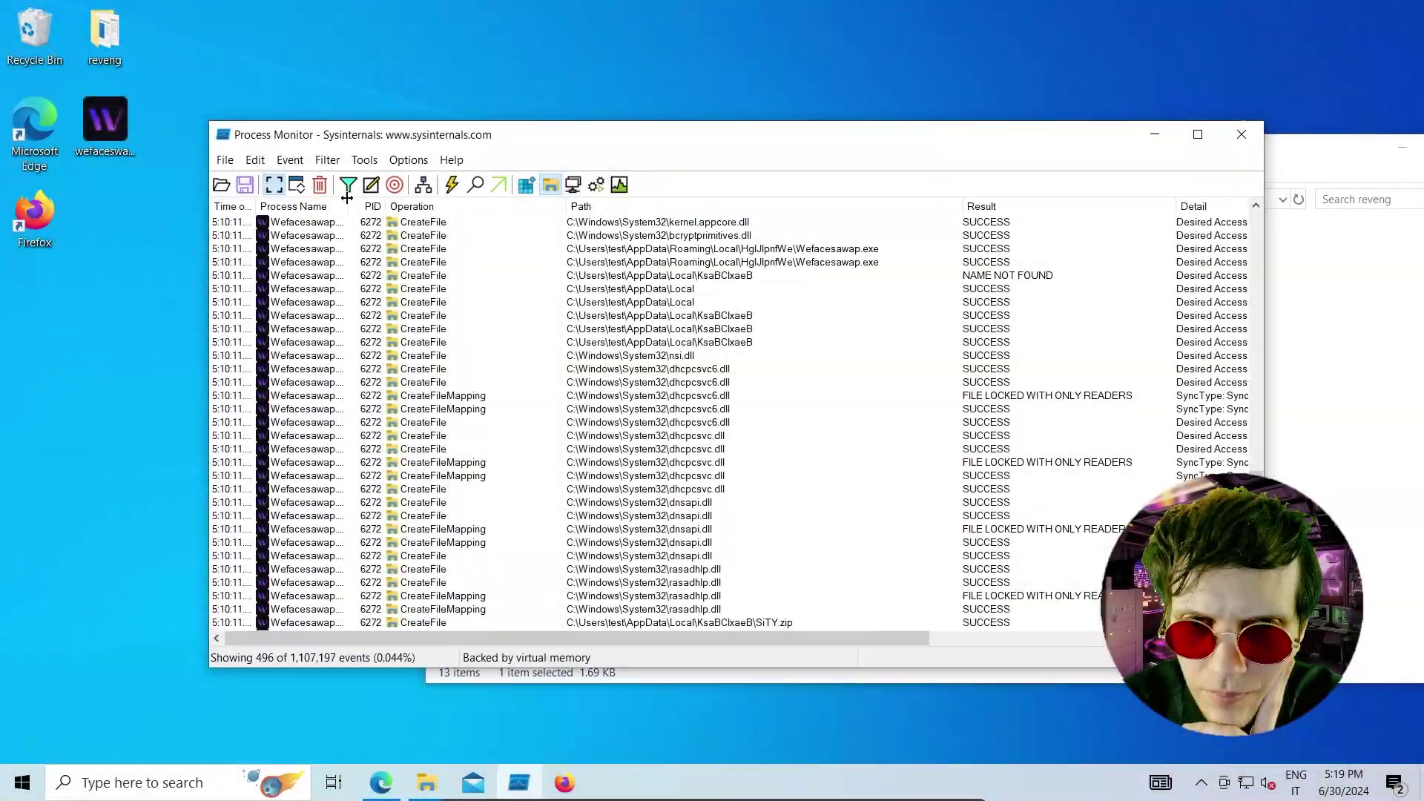
Replace the "Create" operation filter with one including events whose Operation contains "write", and apply it
{"action": "left_click", "coordinate": [347, 186]}
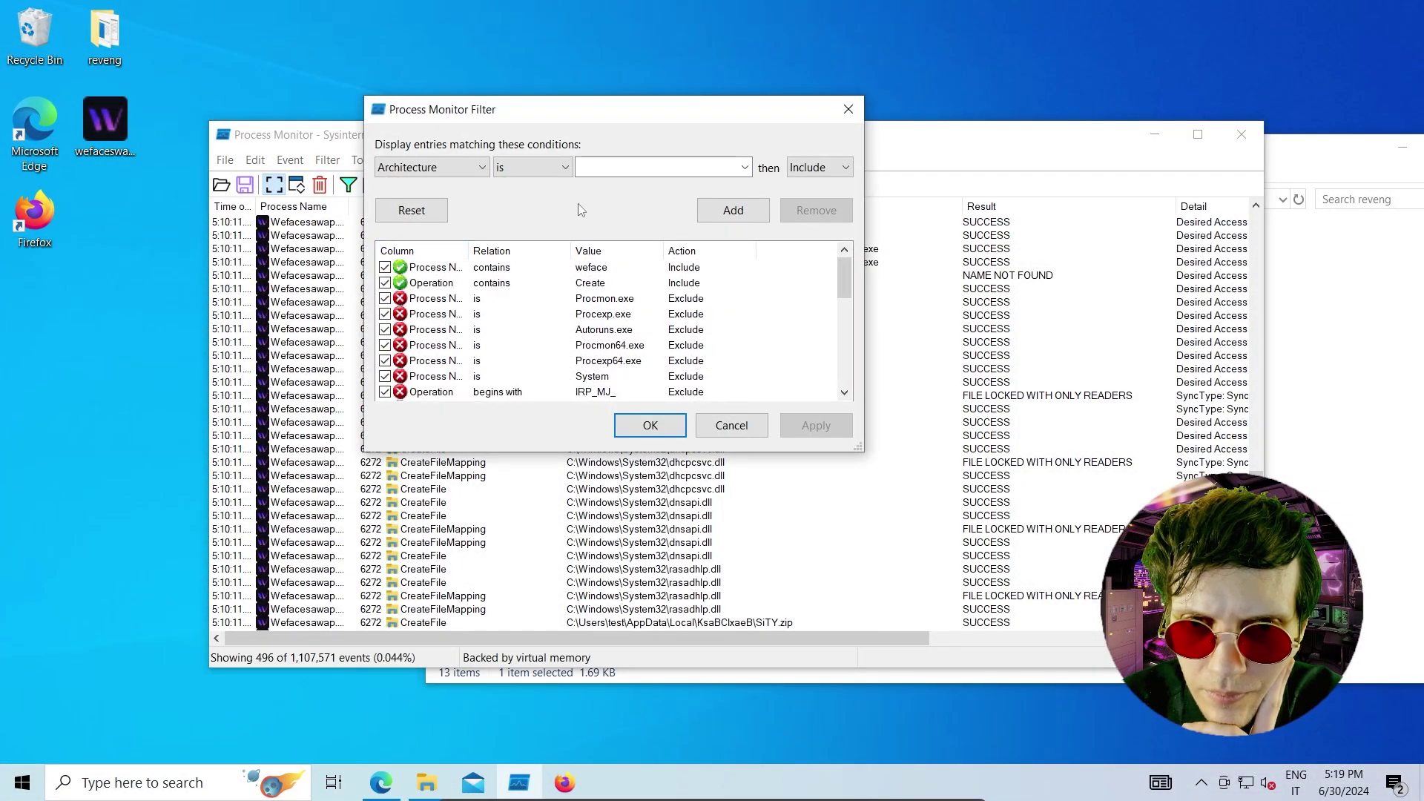
{"action": "left_click", "coordinate": [455, 271]}
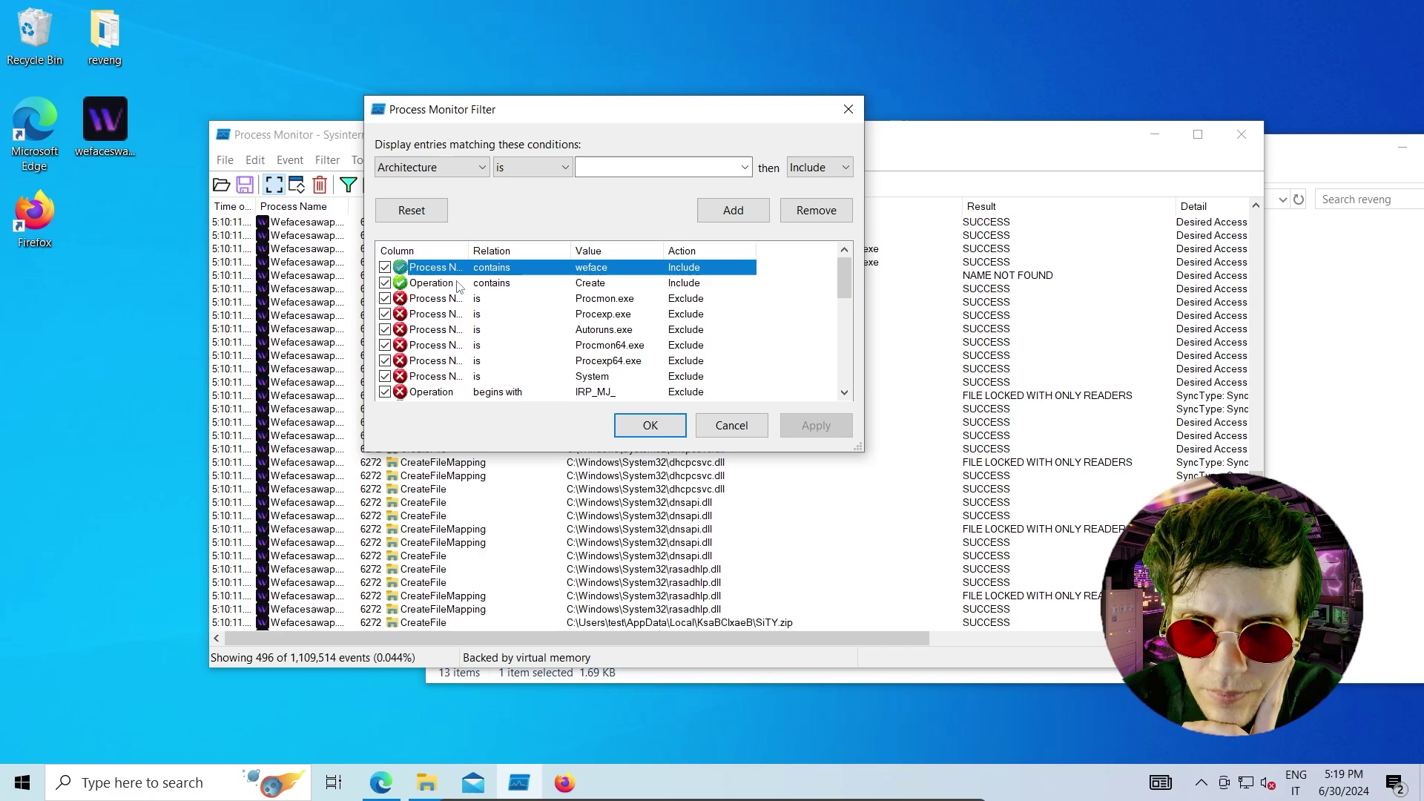
{"action": "left_click", "coordinate": [458, 282]}
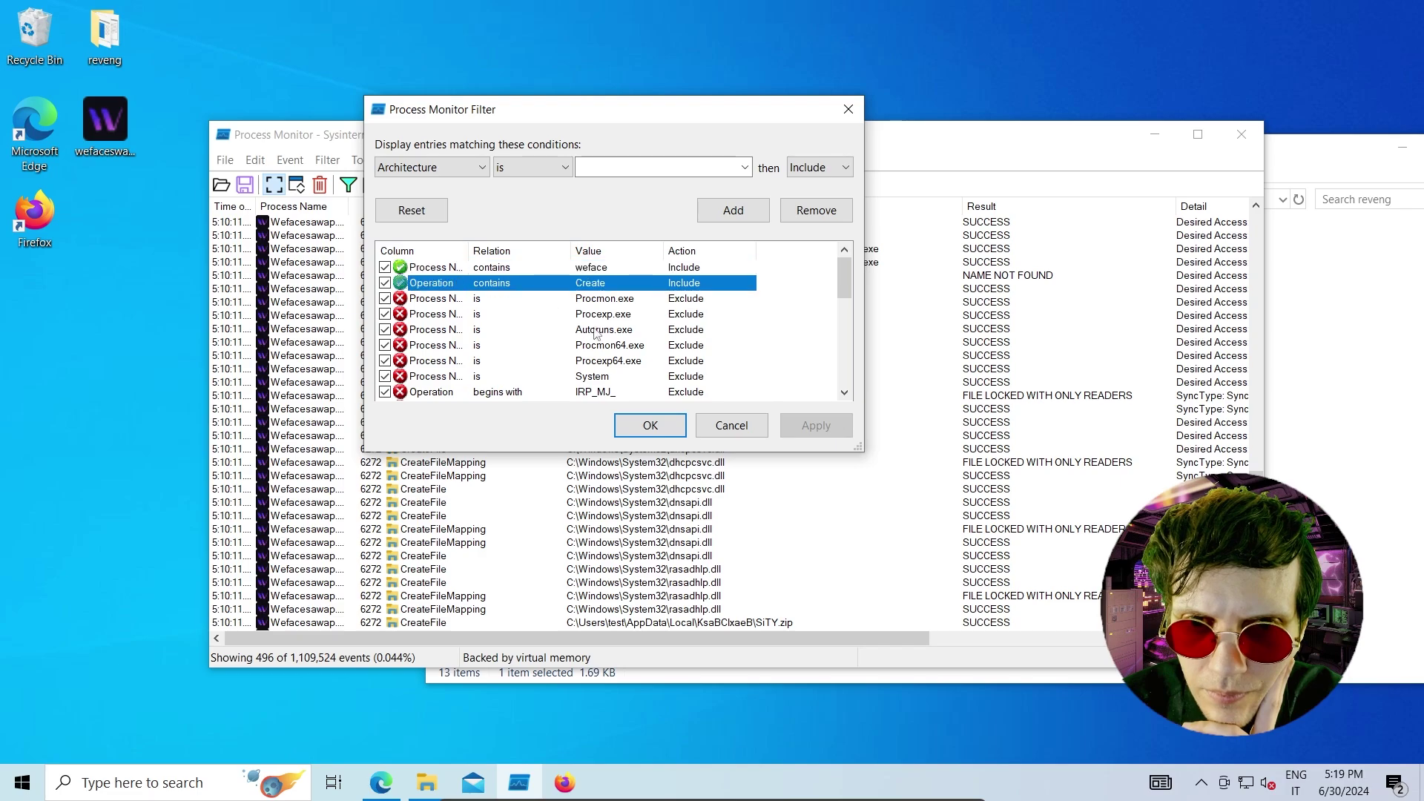
{"action": "left_click", "coordinate": [812, 210]}
{"action": "left_click", "coordinate": [627, 169]}
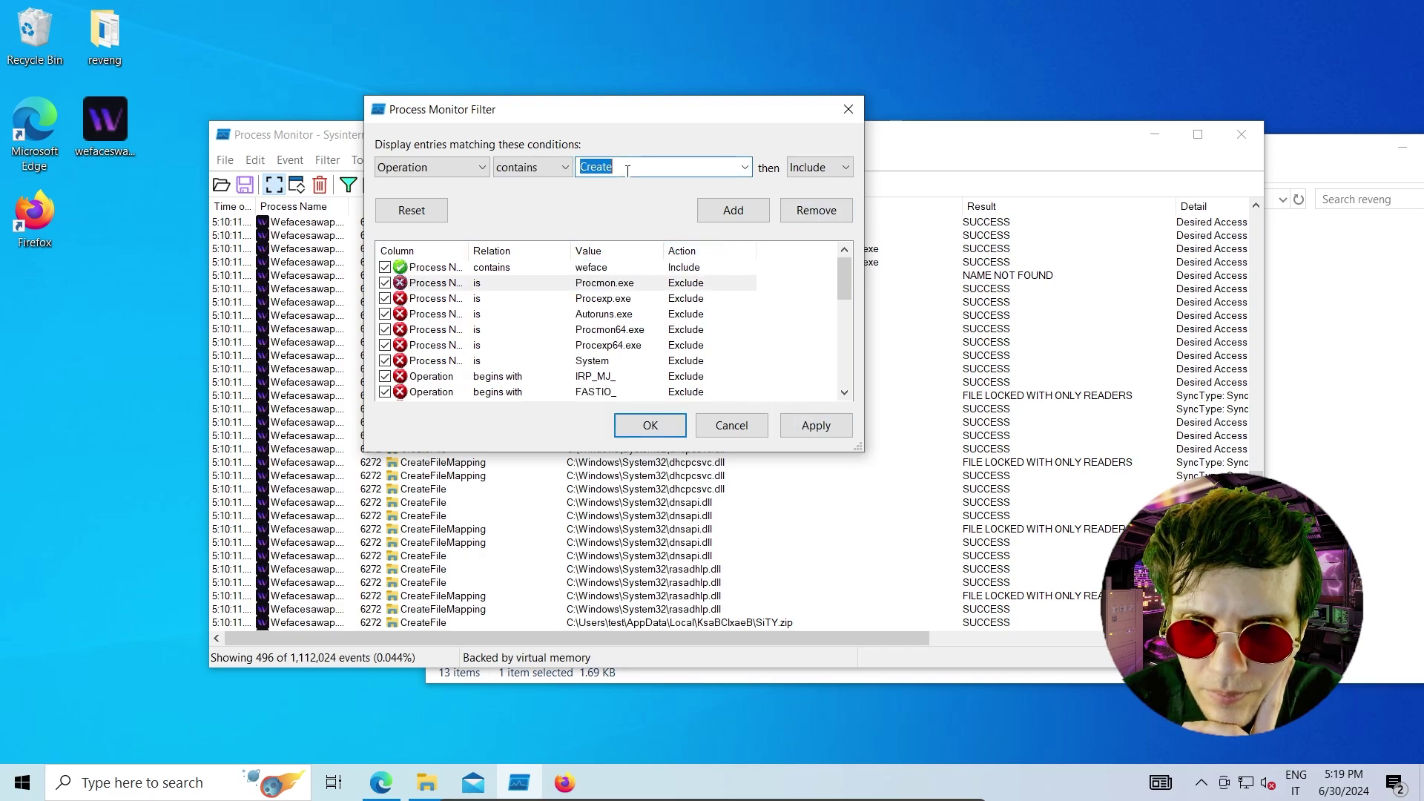
{"action": "type", "text": "w"}
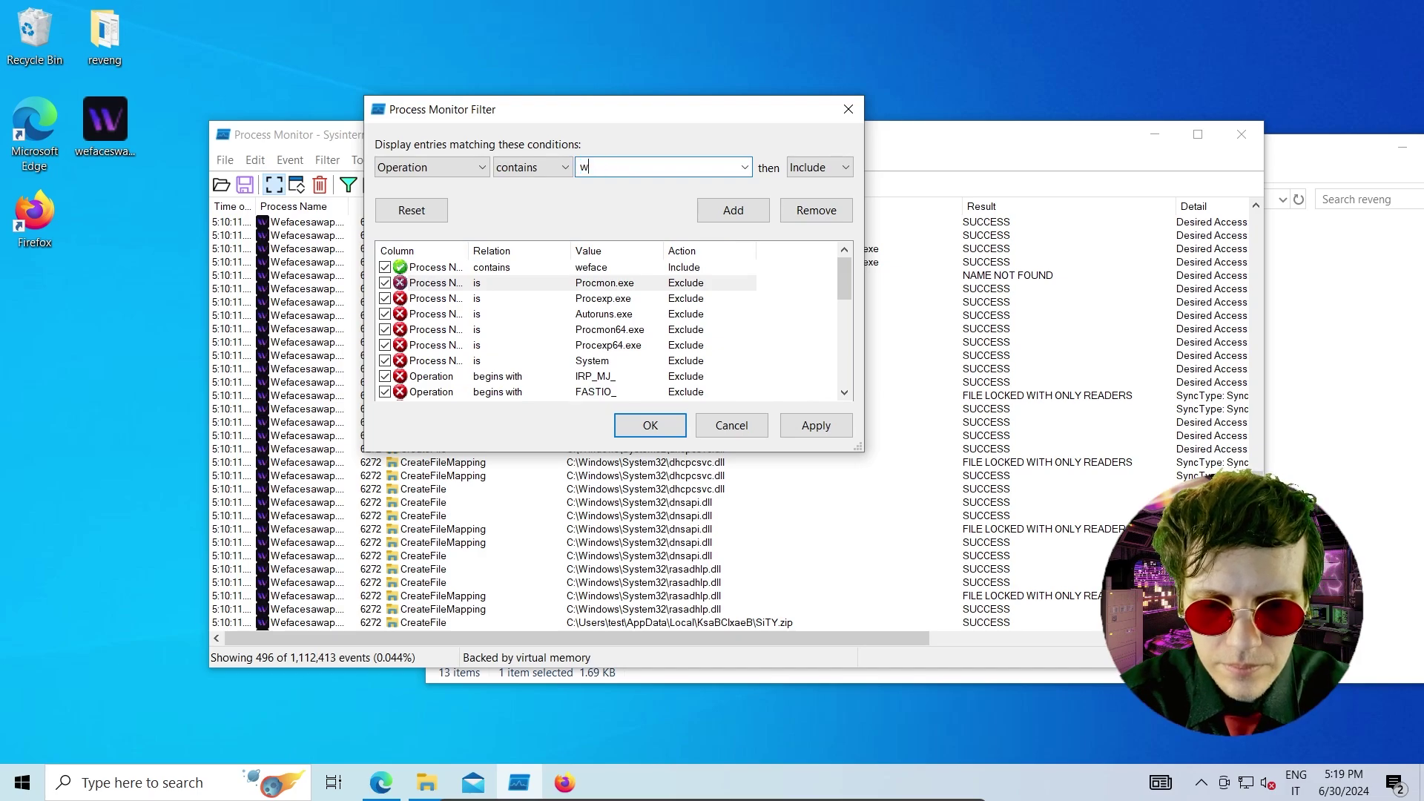
{"action": "type", "text": "rite"}
{"action": "left_click", "coordinate": [736, 212]}
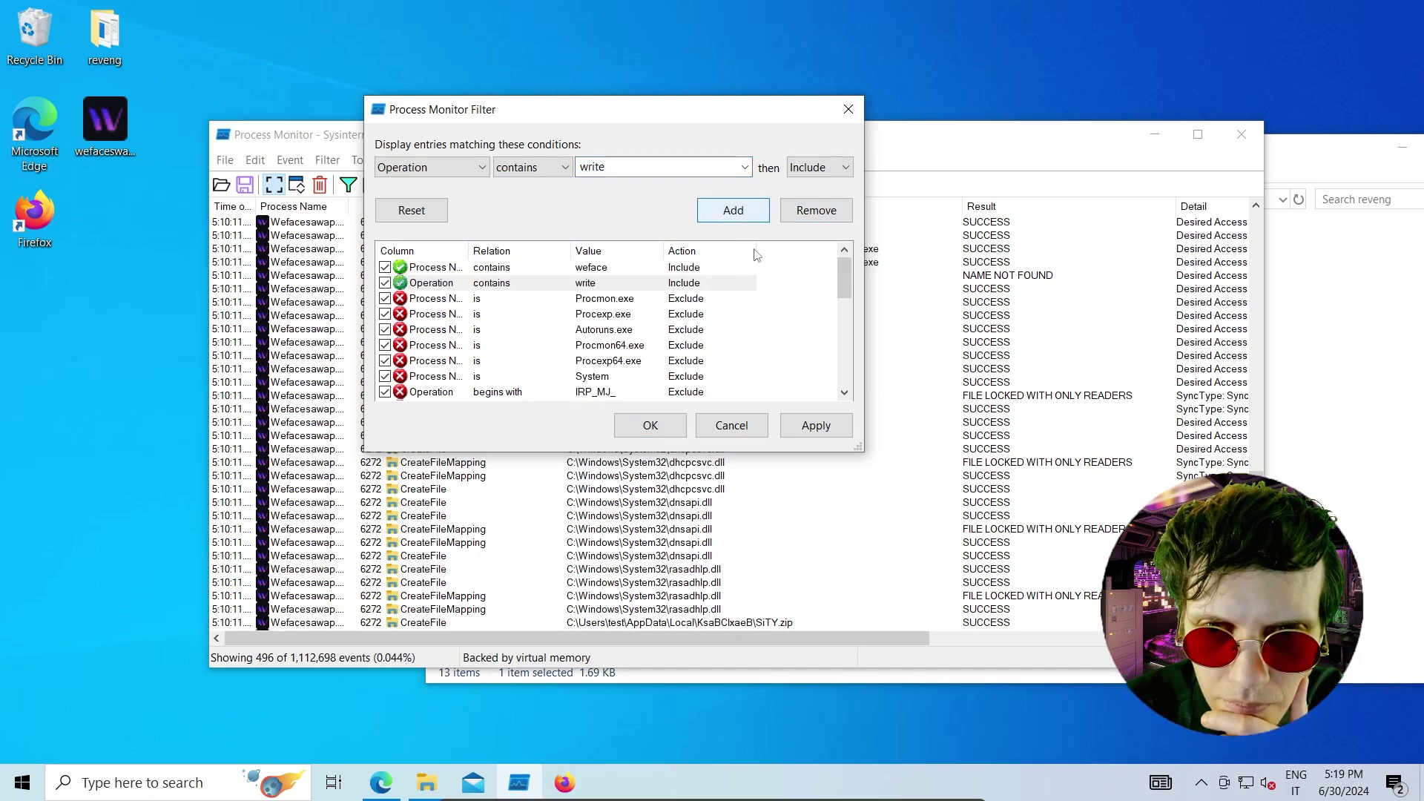
{"action": "left_click", "coordinate": [816, 425]}
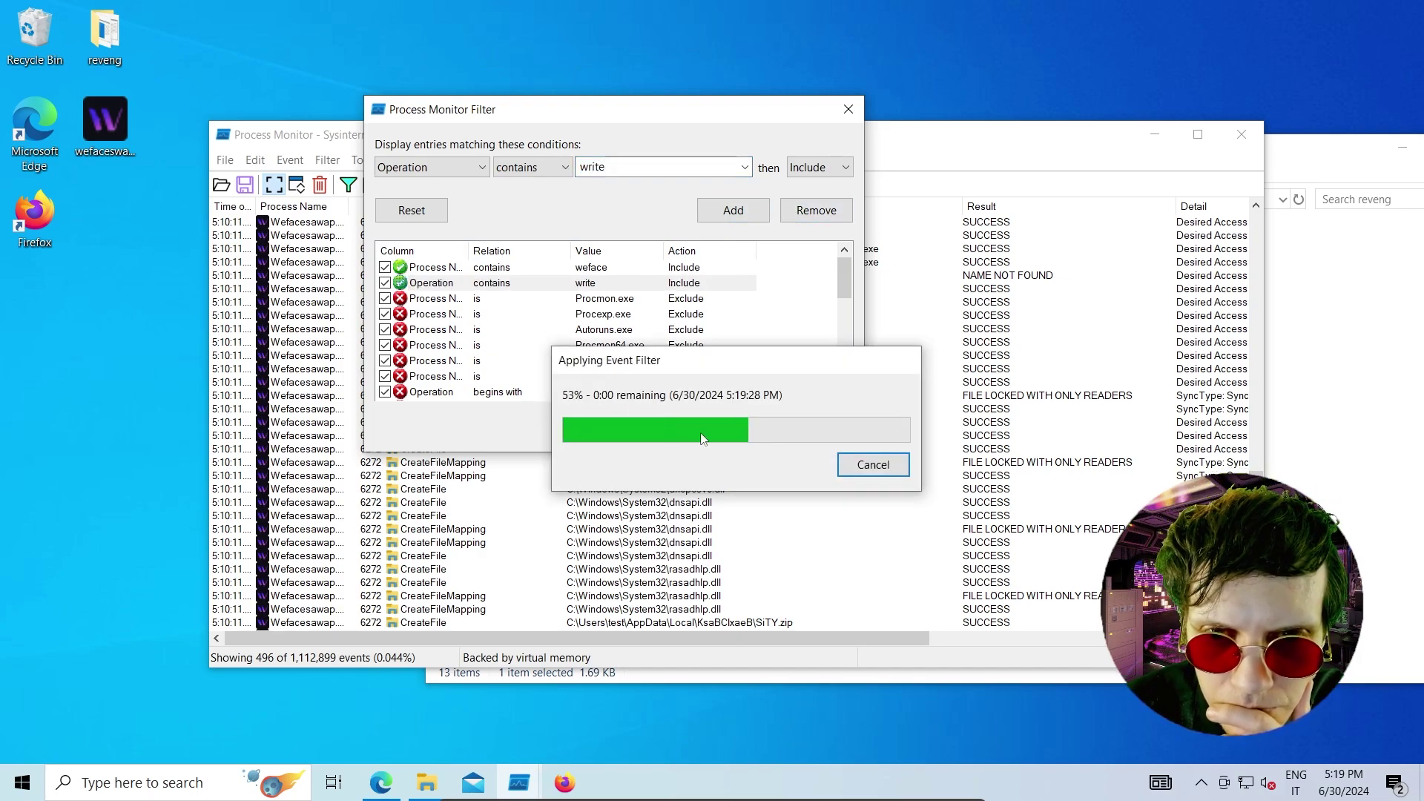
{"action": "left_click", "coordinate": [670, 424]}
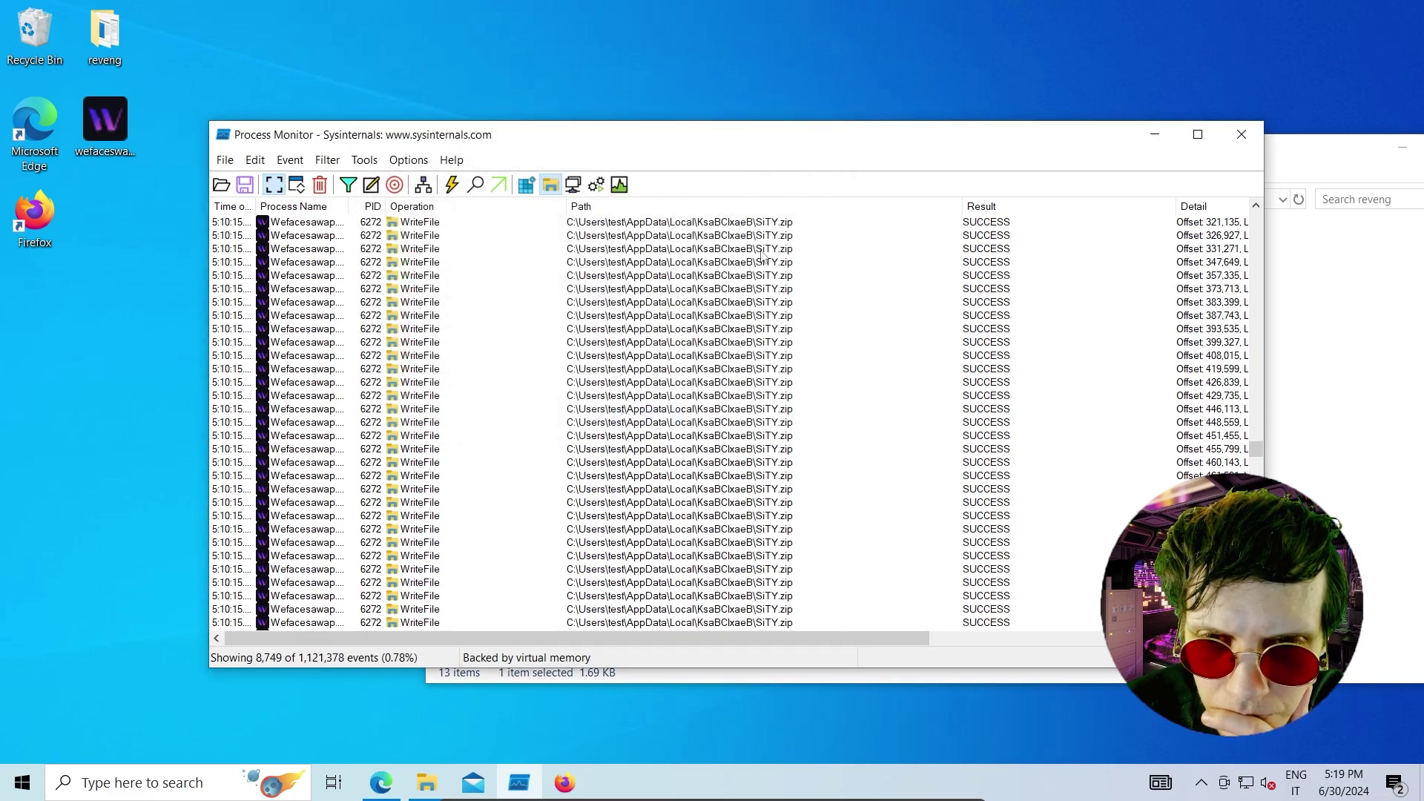
Examine the write events from the first one onward, widening the Path column to check which files in AppData are written
{"action": "left_click", "coordinate": [768, 225]}
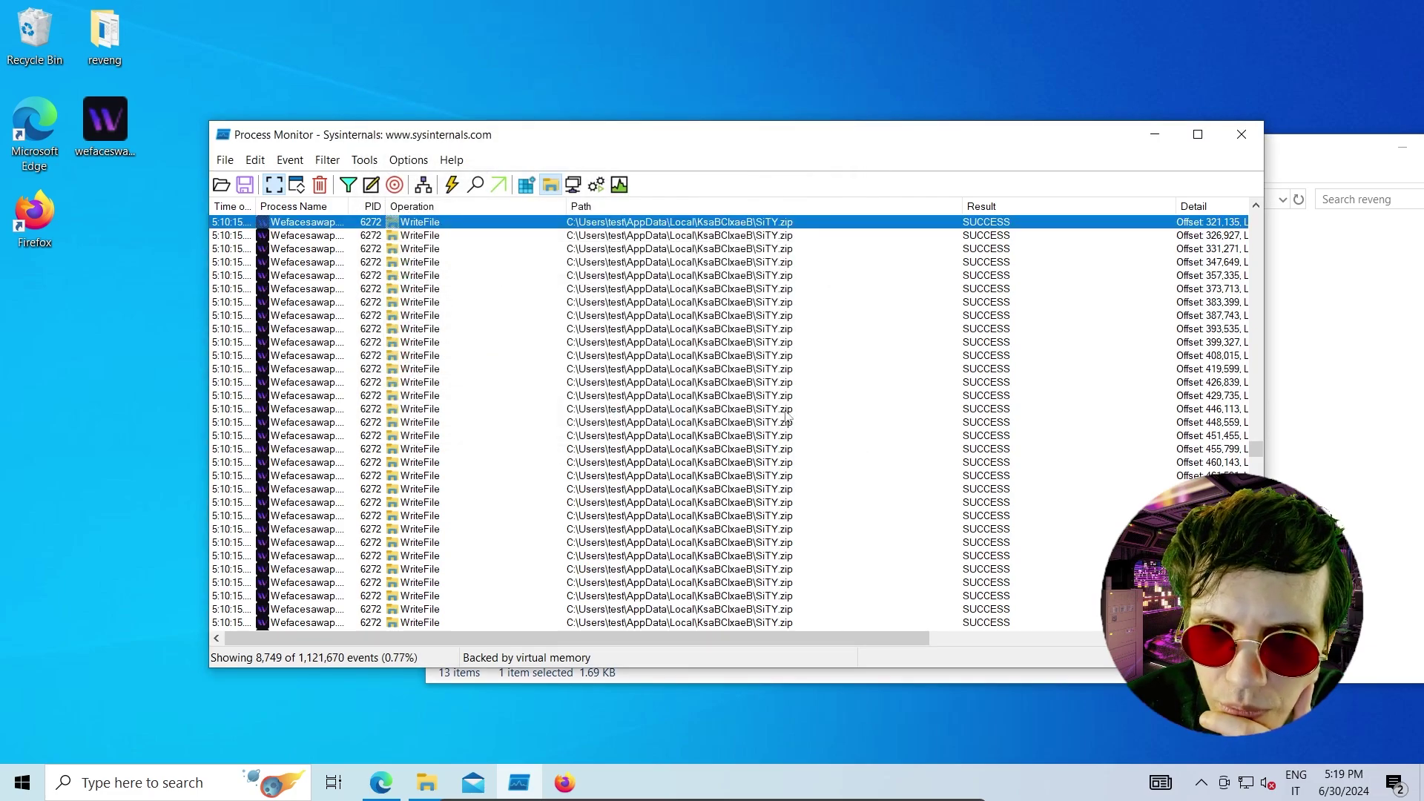
{"action": "left_click", "coordinate": [1258, 306]}
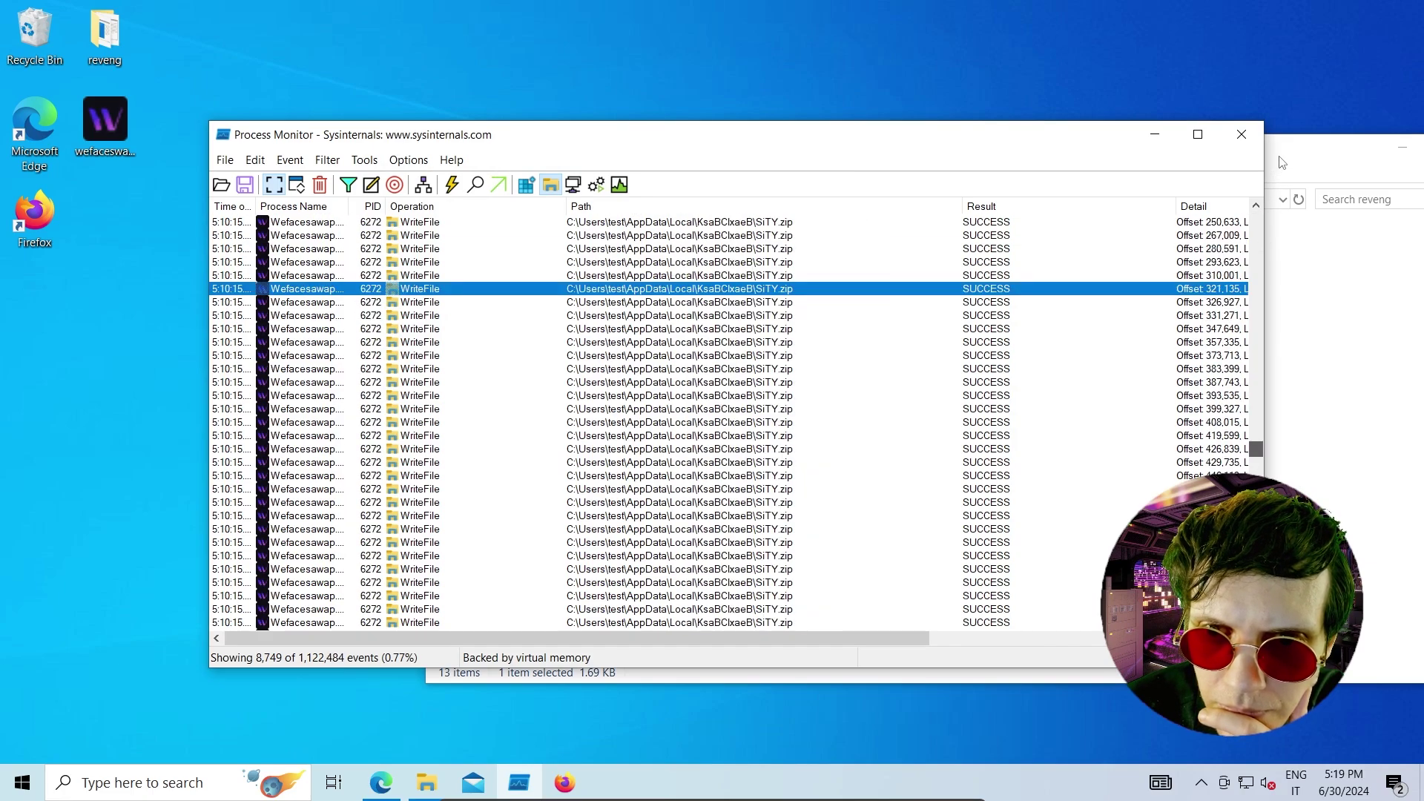
{"action": "key", "text": "Home"}
{"action": "left_click_drag", "start_coordinate": [961, 206], "coordinate": [1013, 203]}
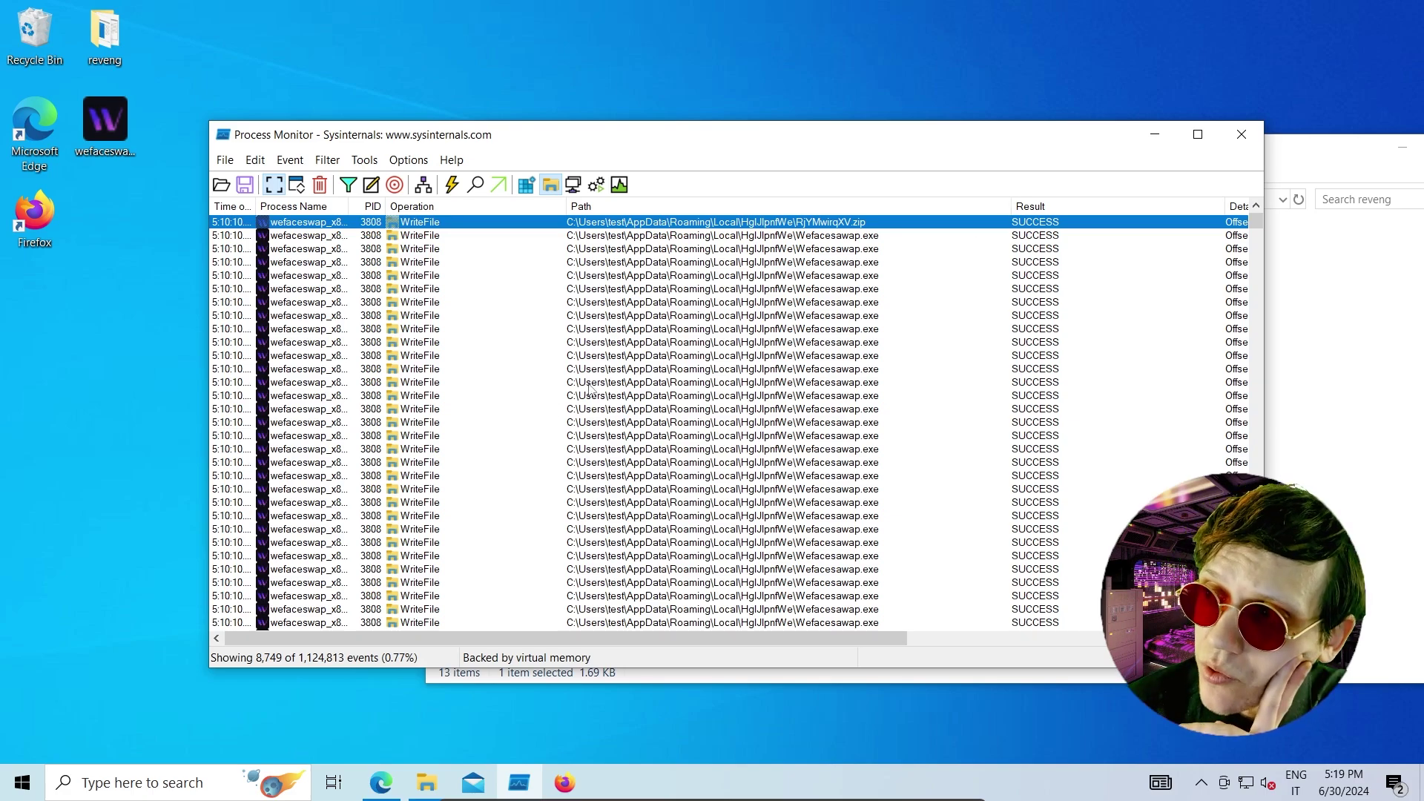
{"action": "left_click", "coordinate": [728, 236]}
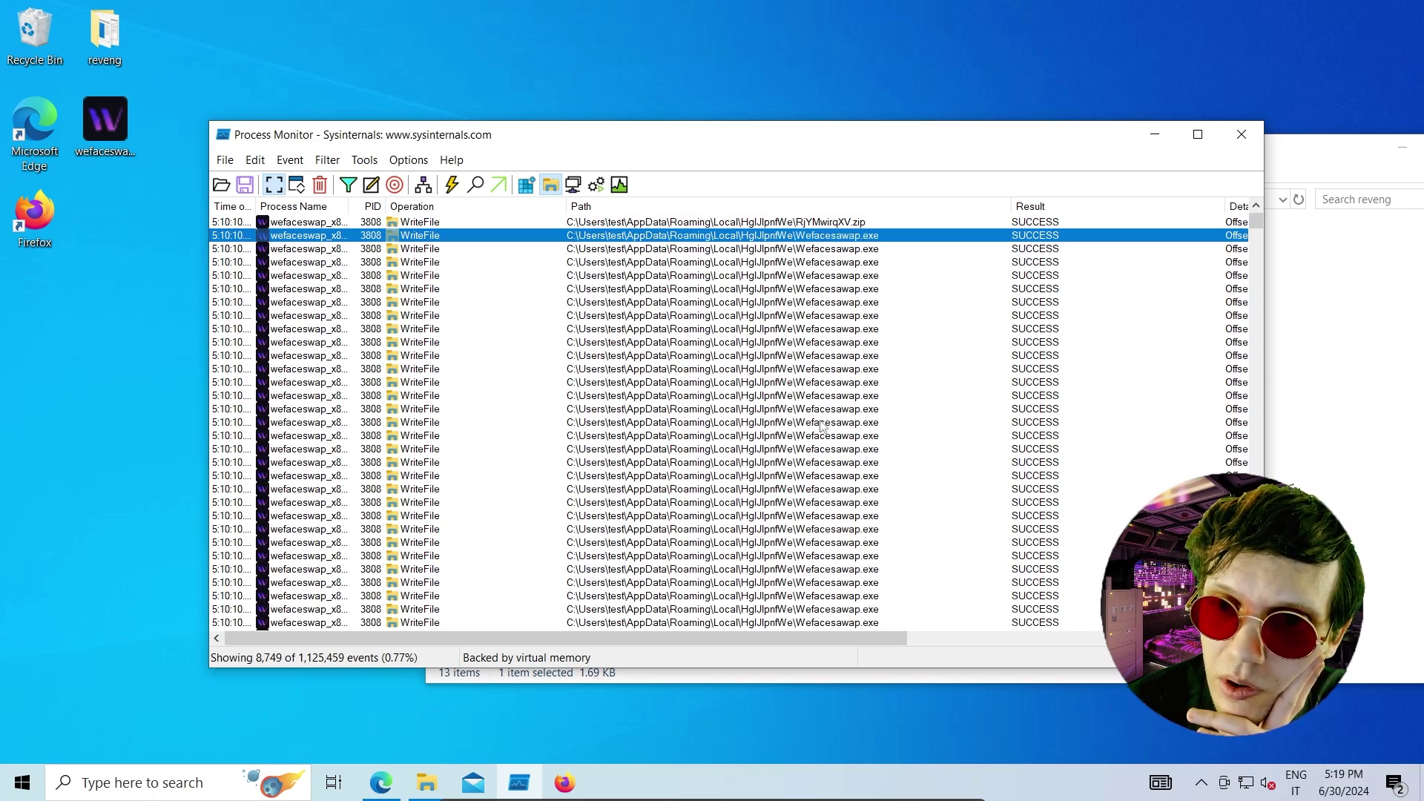
{"action": "scroll", "coordinate": [821, 434], "scroll_direction": "down", "scroll_amount": 1}
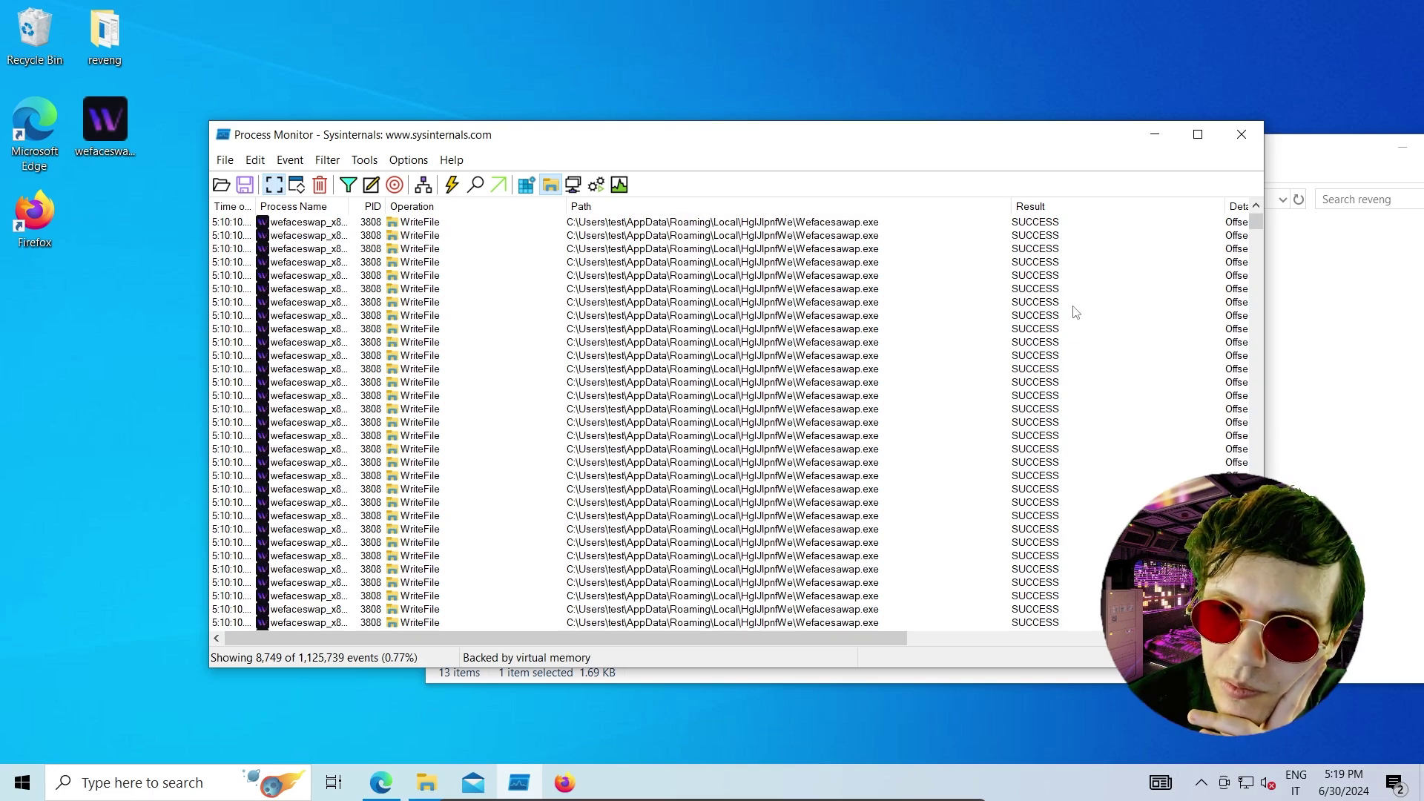
{"action": "left_click_drag", "start_coordinate": [1257, 221], "coordinate": [1253, 458]}
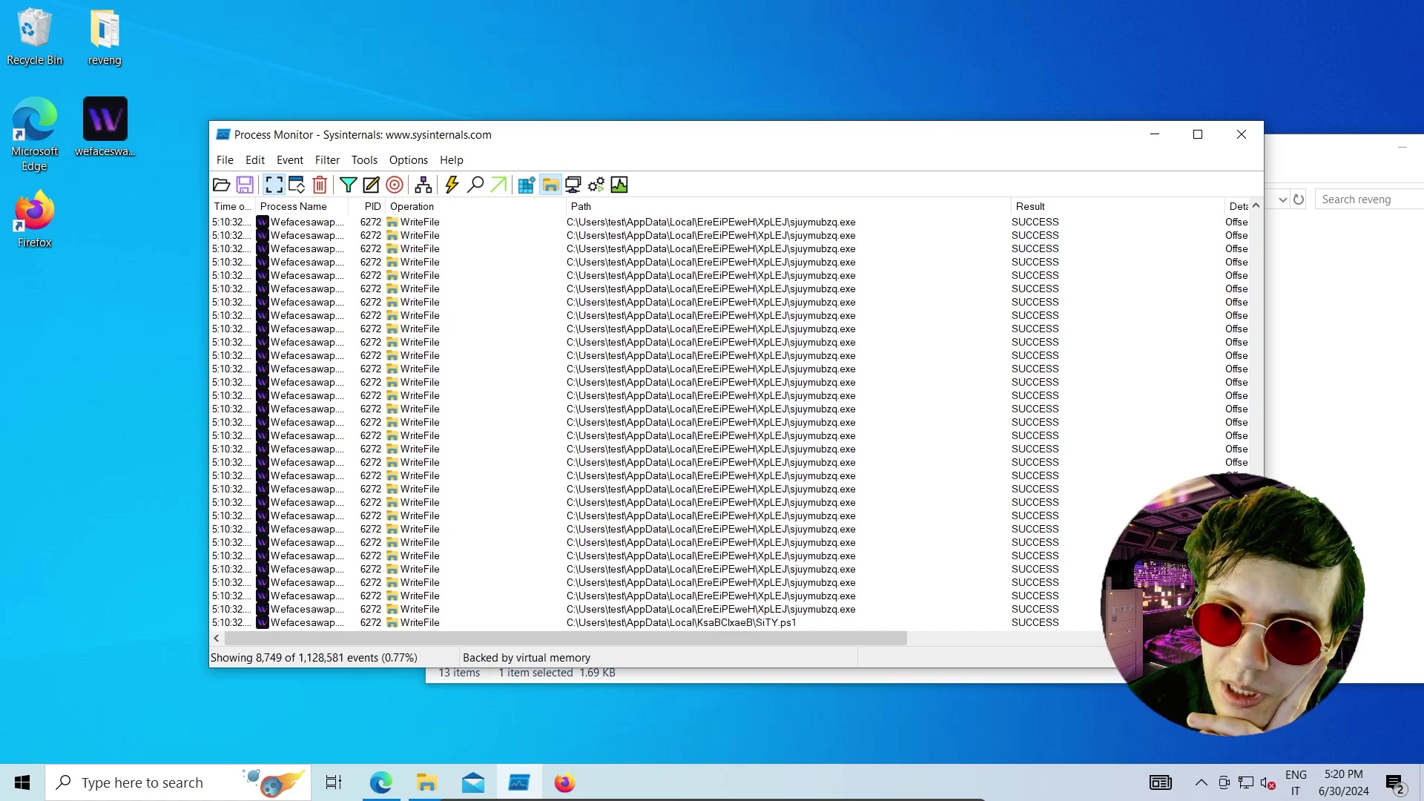
{"action": "left_click", "coordinate": [848, 530]}
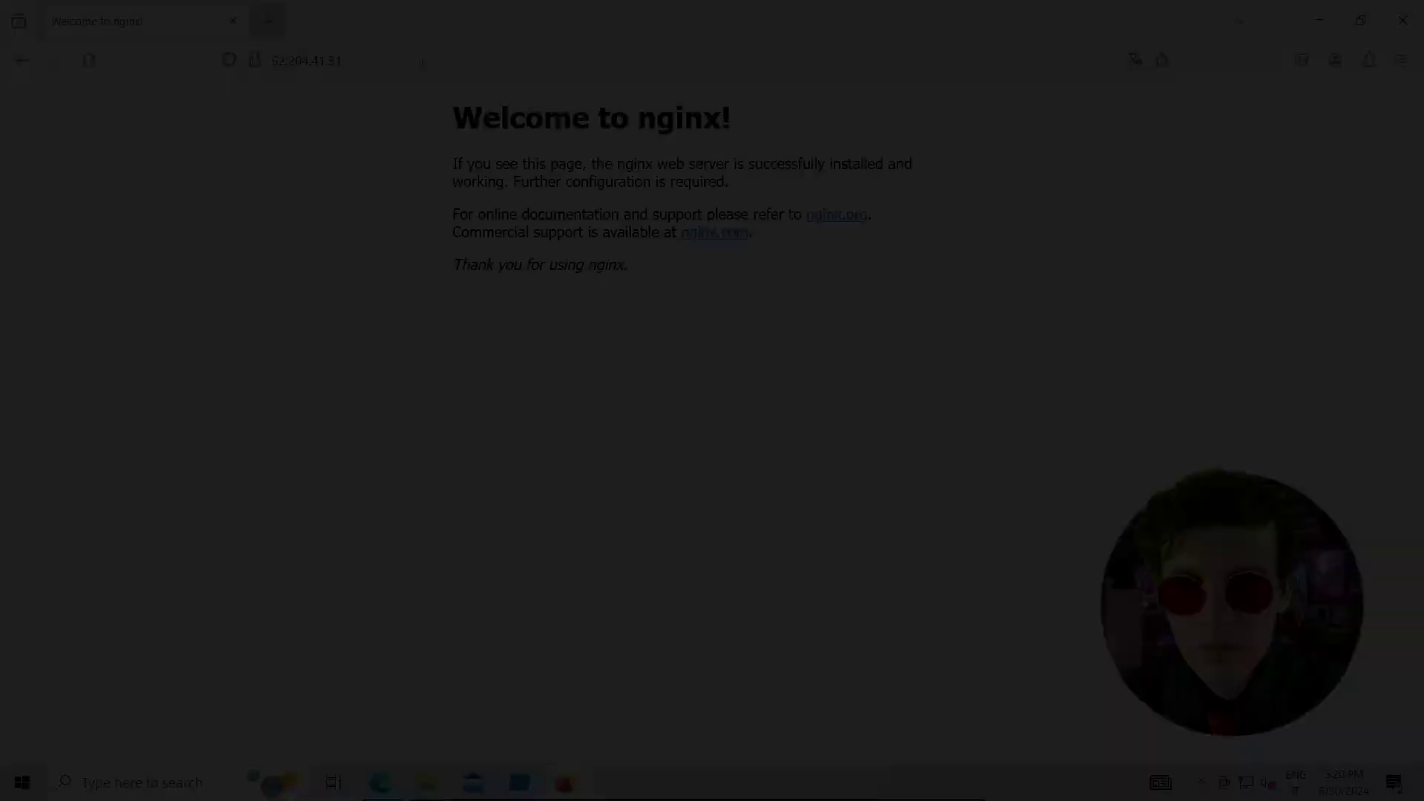
Open the address 188.114.97.7 in a new Firefox tab
{"action": "key", "text": "ctrl+t"}
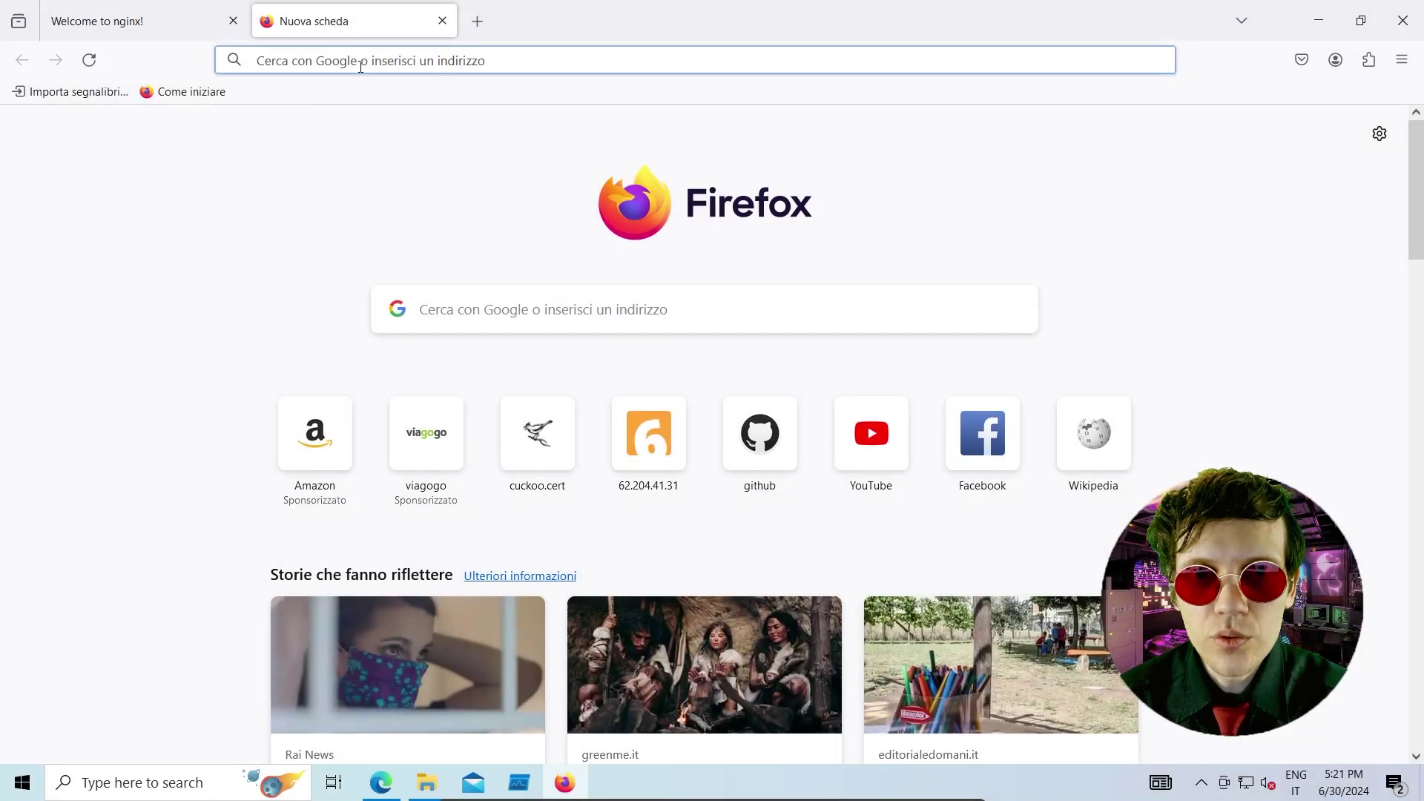
{"action": "type", "text": "188.114.97.7"}
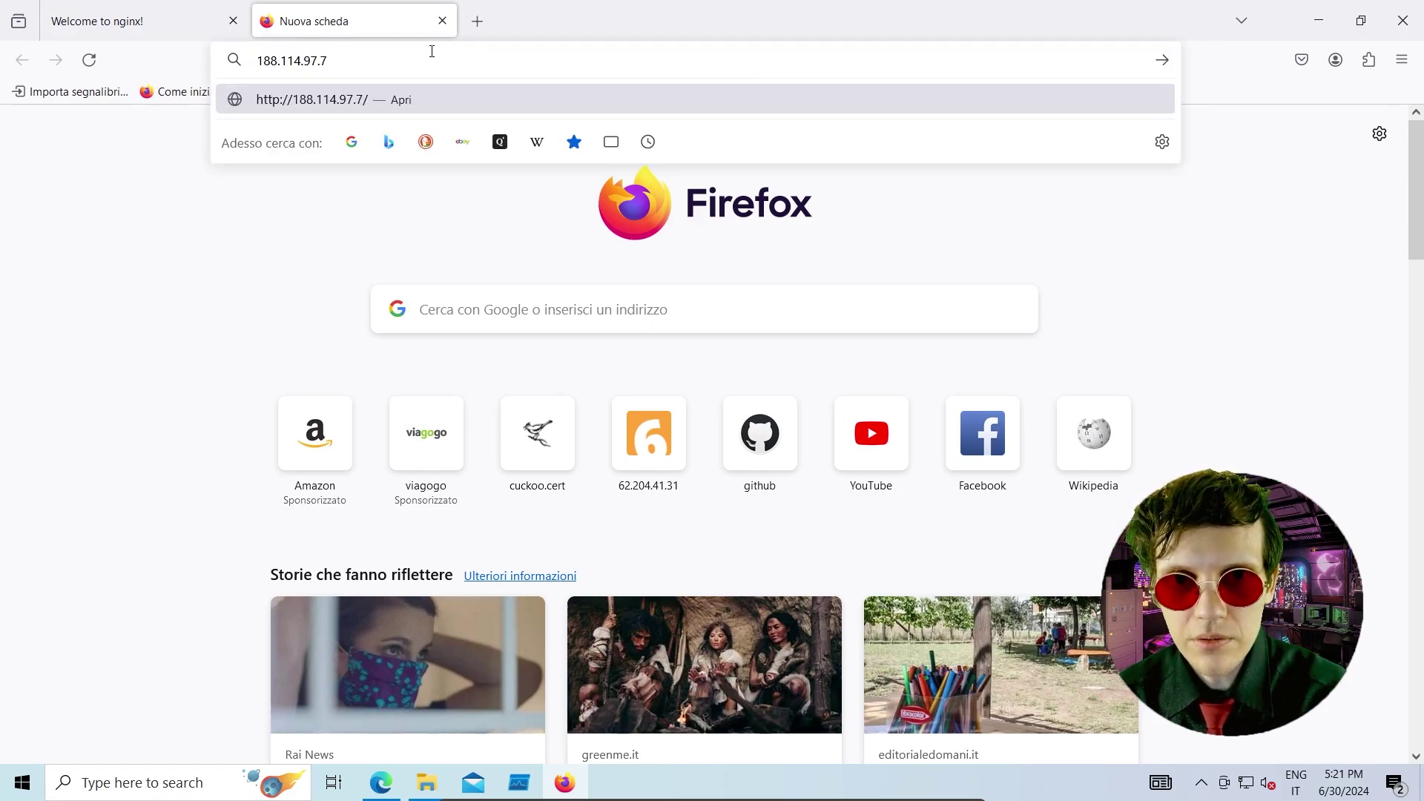
{"action": "key", "text": "Return"}
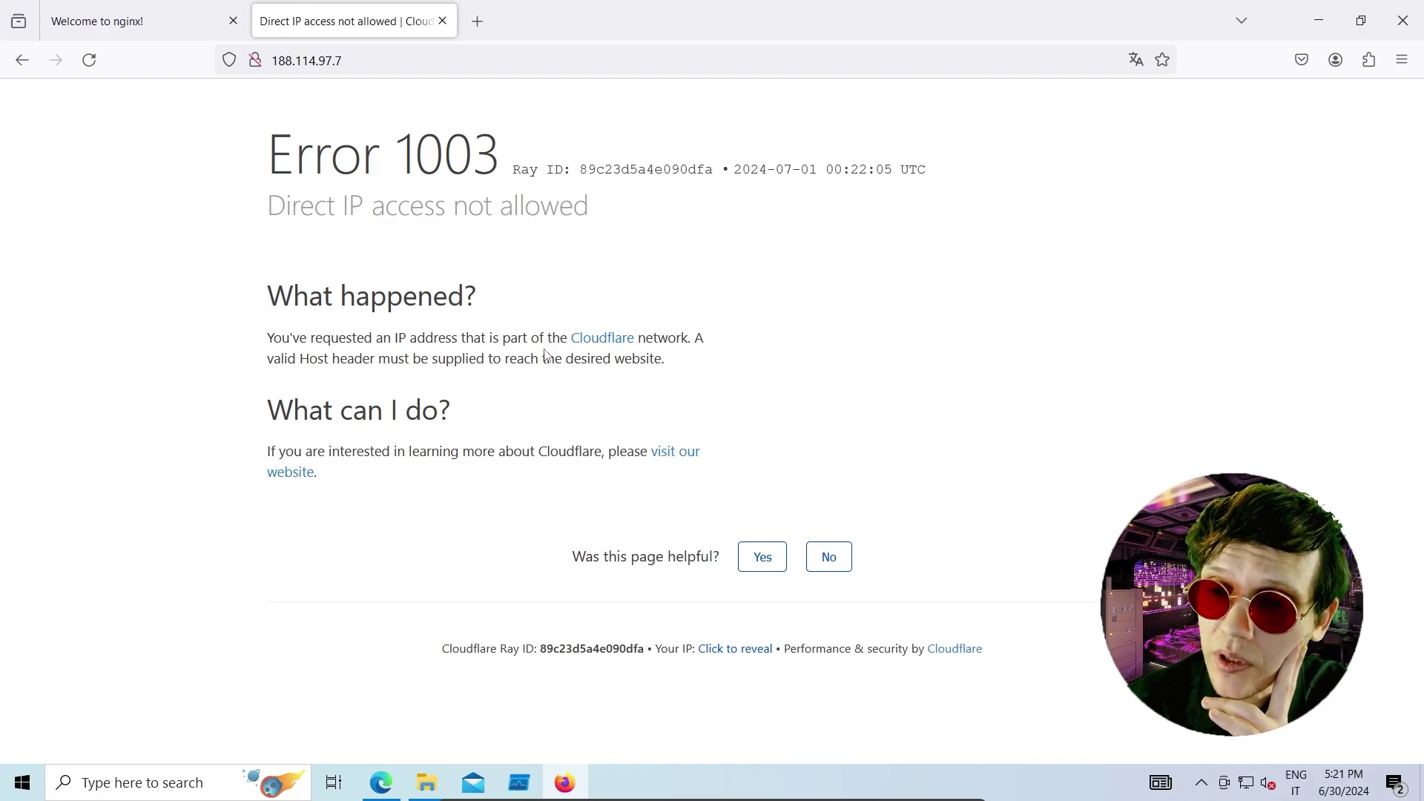
Search the web for "whois 188.114.97.7" in a new tab
{"action": "left_click", "coordinate": [478, 21]}
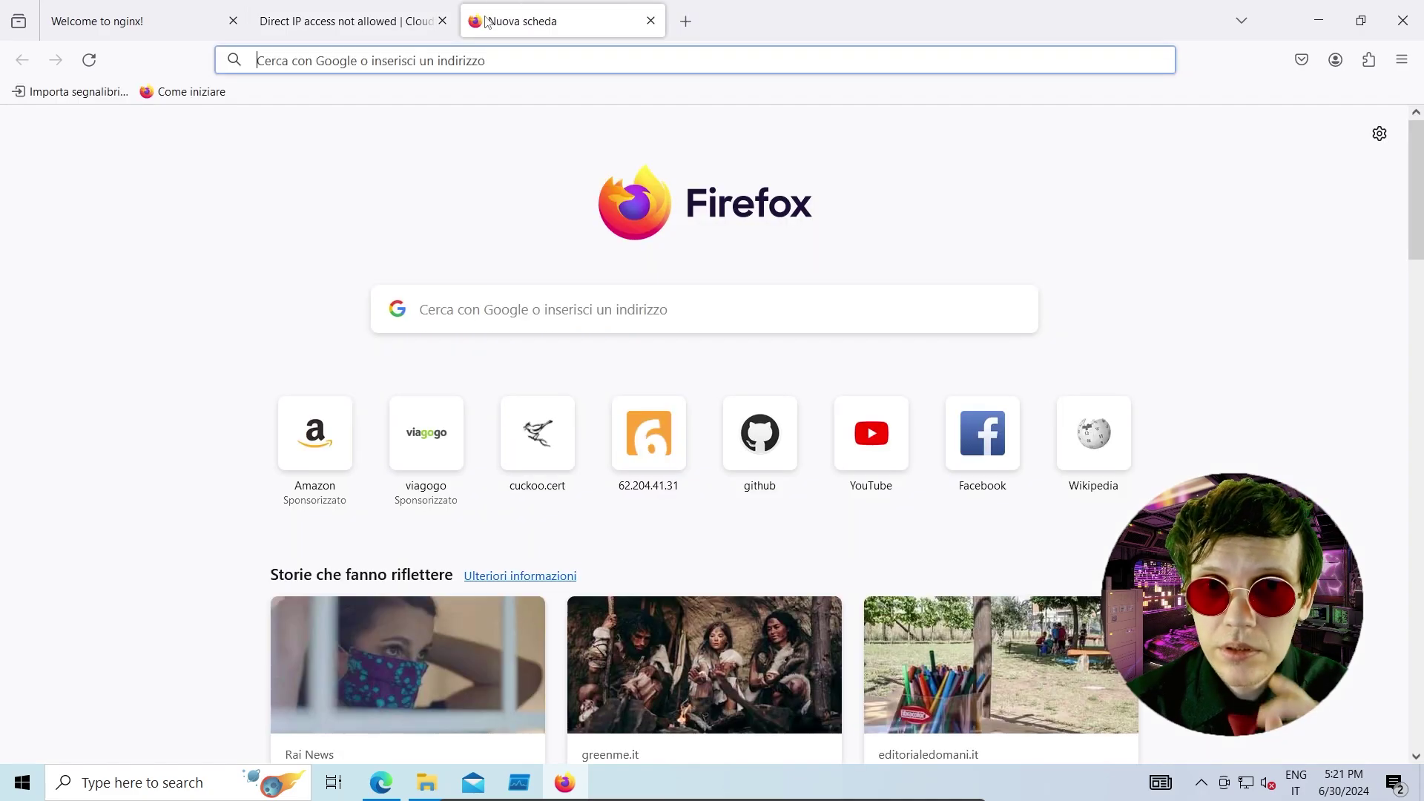
{"action": "type", "text": "whois"}
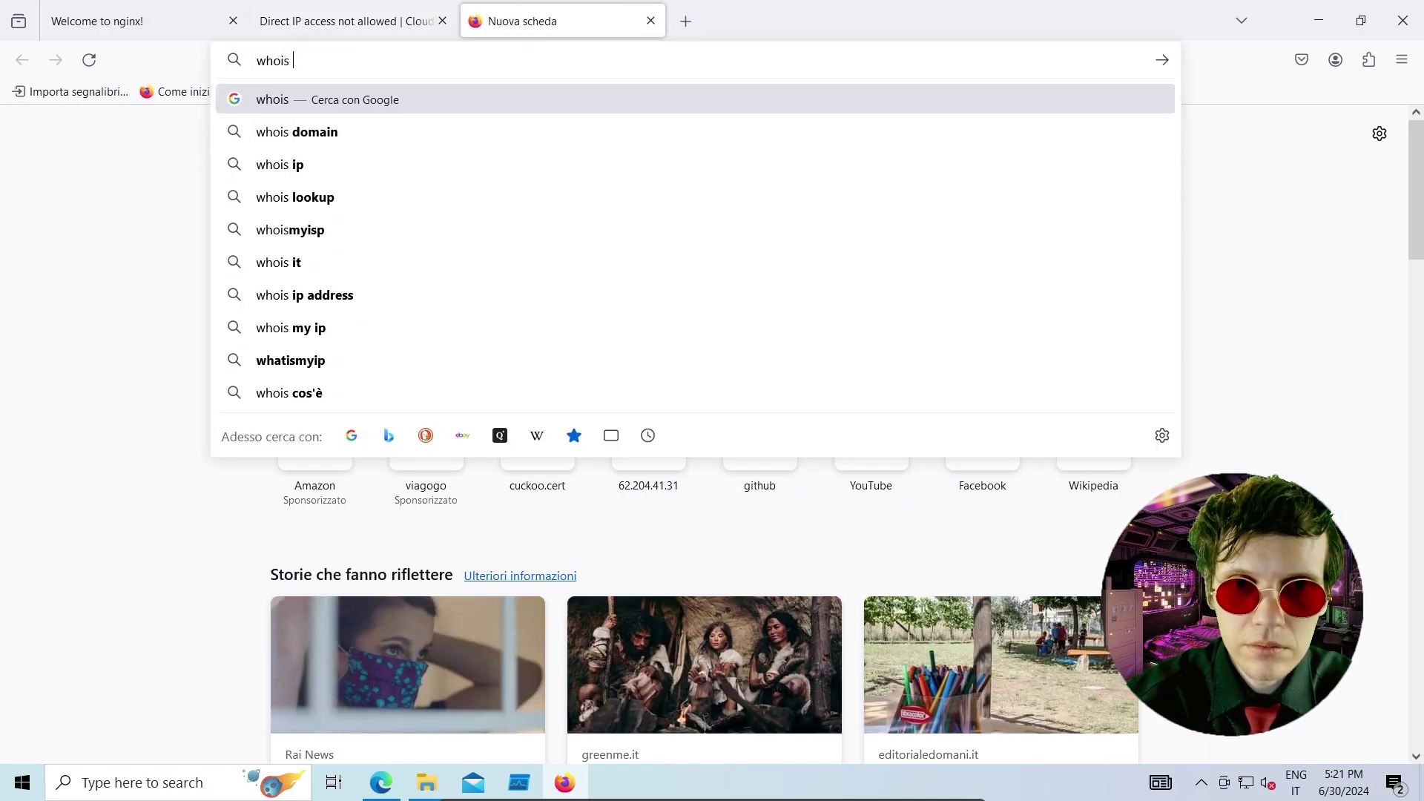
{"action": "type", "text": "188.114.97.7"}
{"action": "key", "text": "Return"}
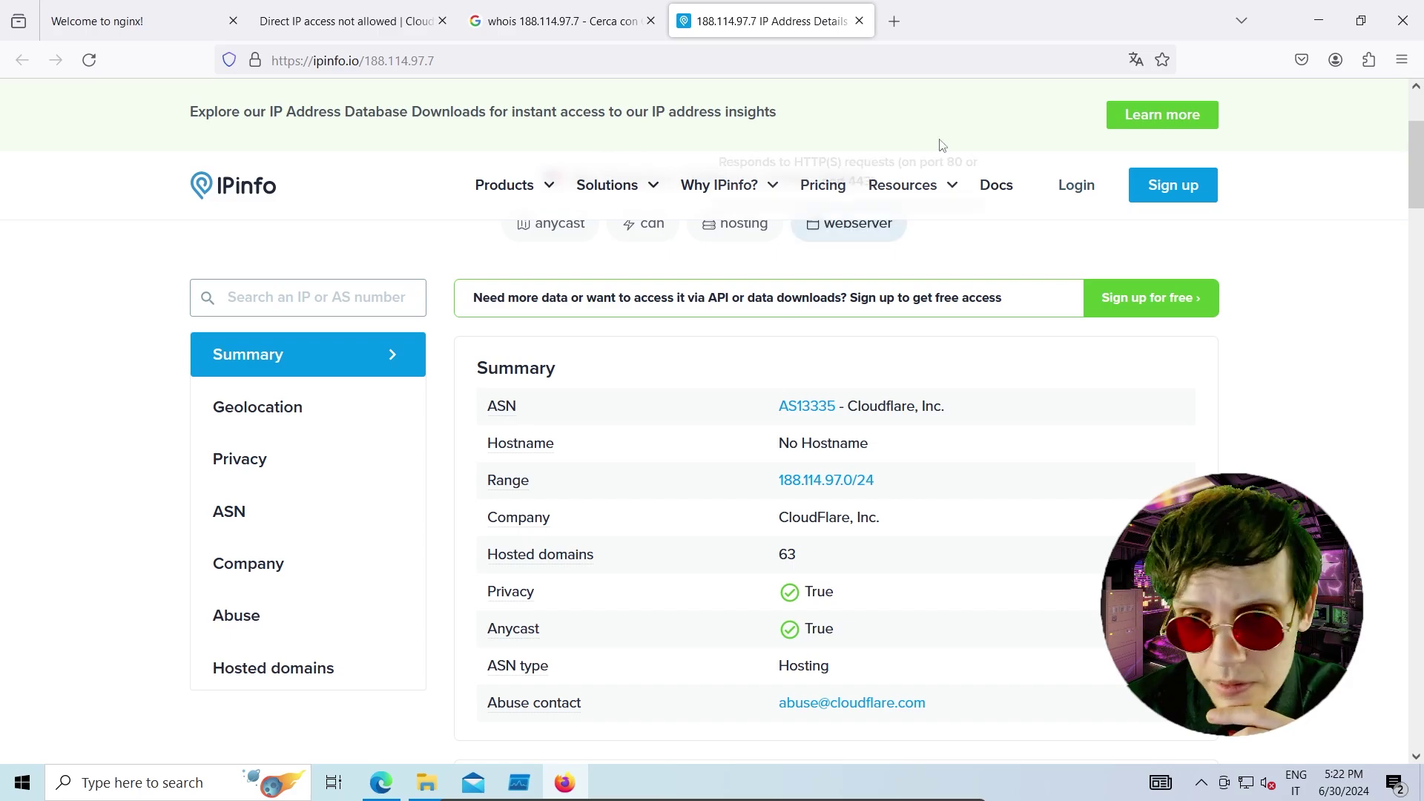
Search the web for "whois 62.204.41.31" and look up the domain name gorizontllc.msk.ru from the AbuseIPDB record
{"action": "left_click", "coordinate": [689, 73]}
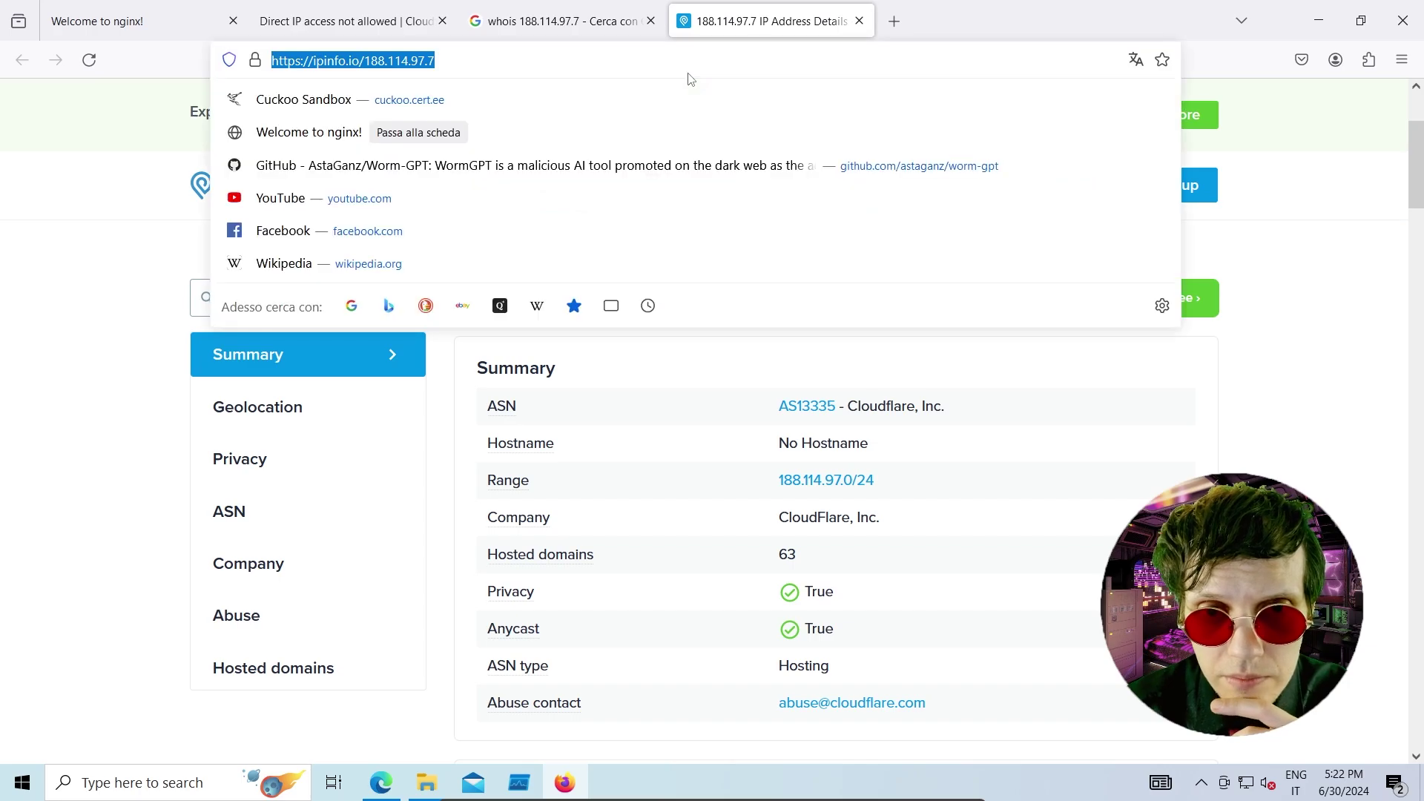
{"action": "type", "text": "is 62.204.41.31"}
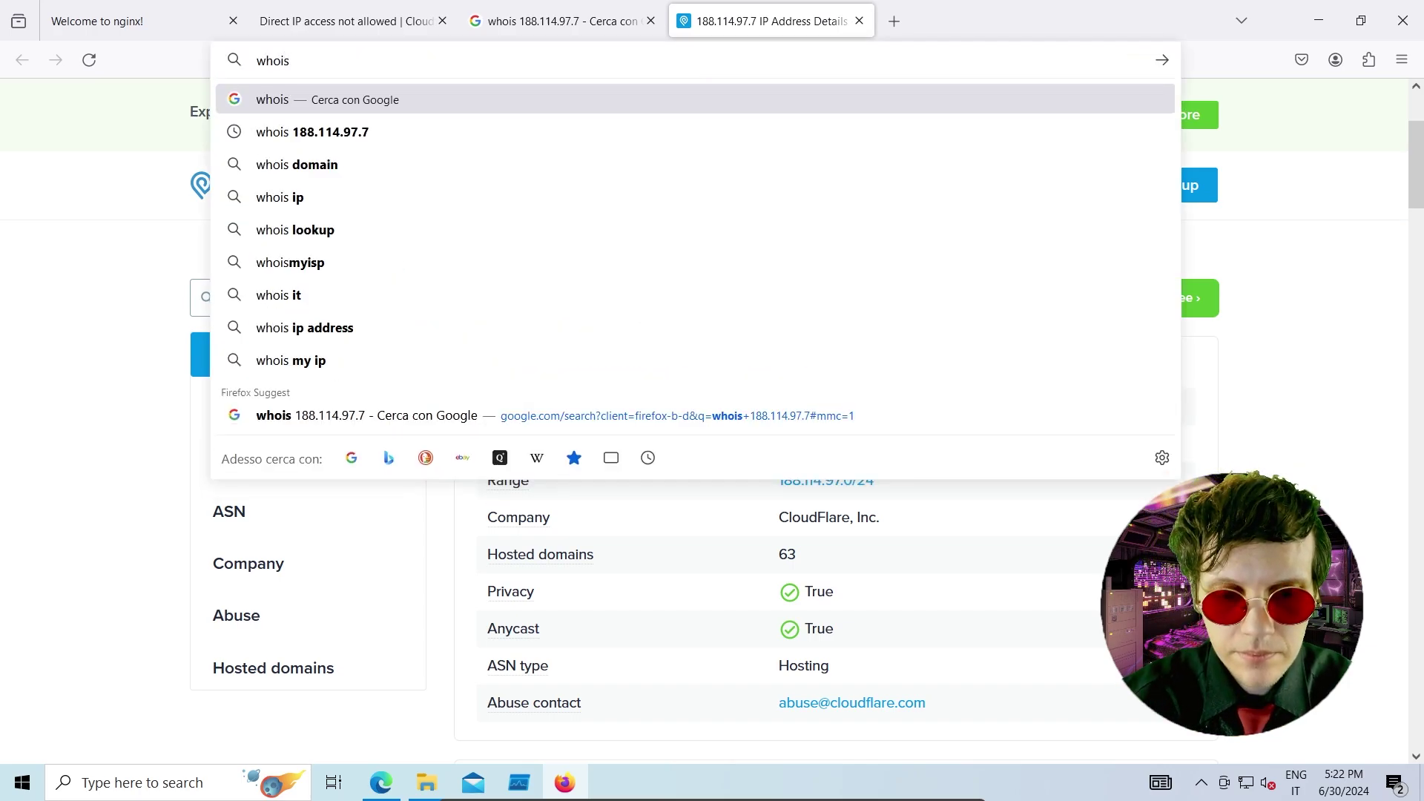
{"action": "key", "text": "Return"}
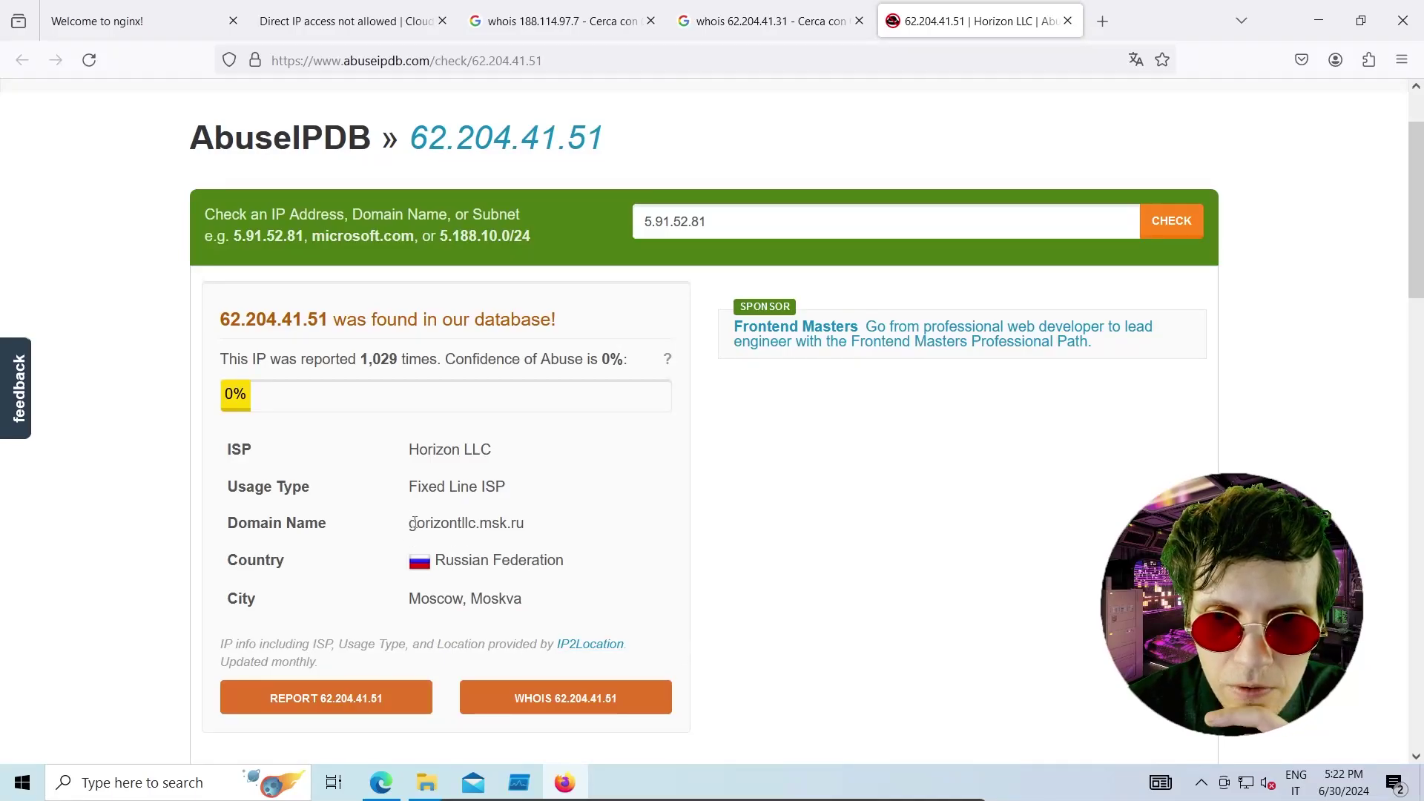
{"action": "left_click_drag", "start_coordinate": [410, 523], "coordinate": [523, 522]}
{"action": "right_click", "coordinate": [508, 523]}
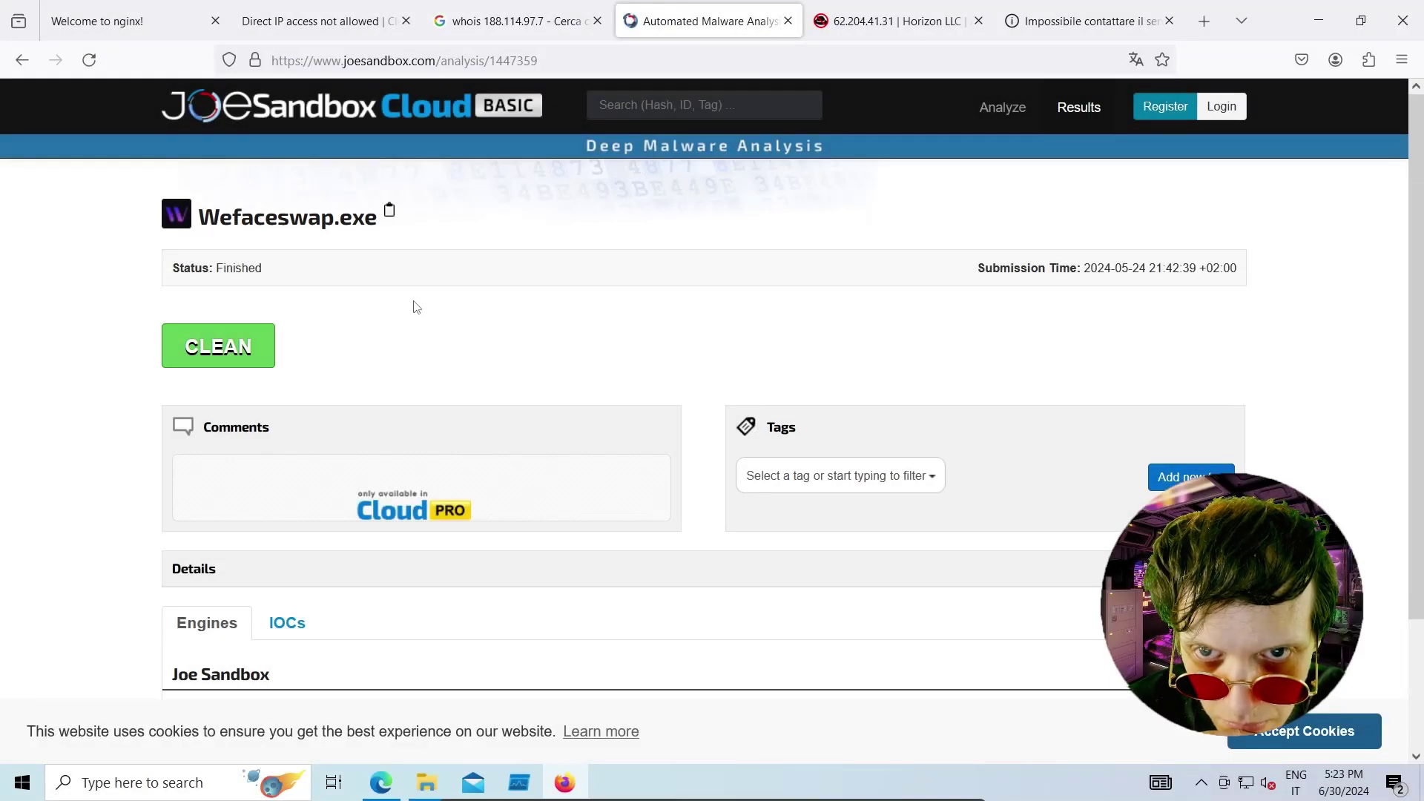
Examine the Joe Sandbox report for Wefaceswap.exe, including its IOCs, and continue to page 2 of the Google results for 62.204.41.31
{"action": "scroll", "coordinate": [464, 407], "scroll_direction": "down", "scroll_amount": 2}
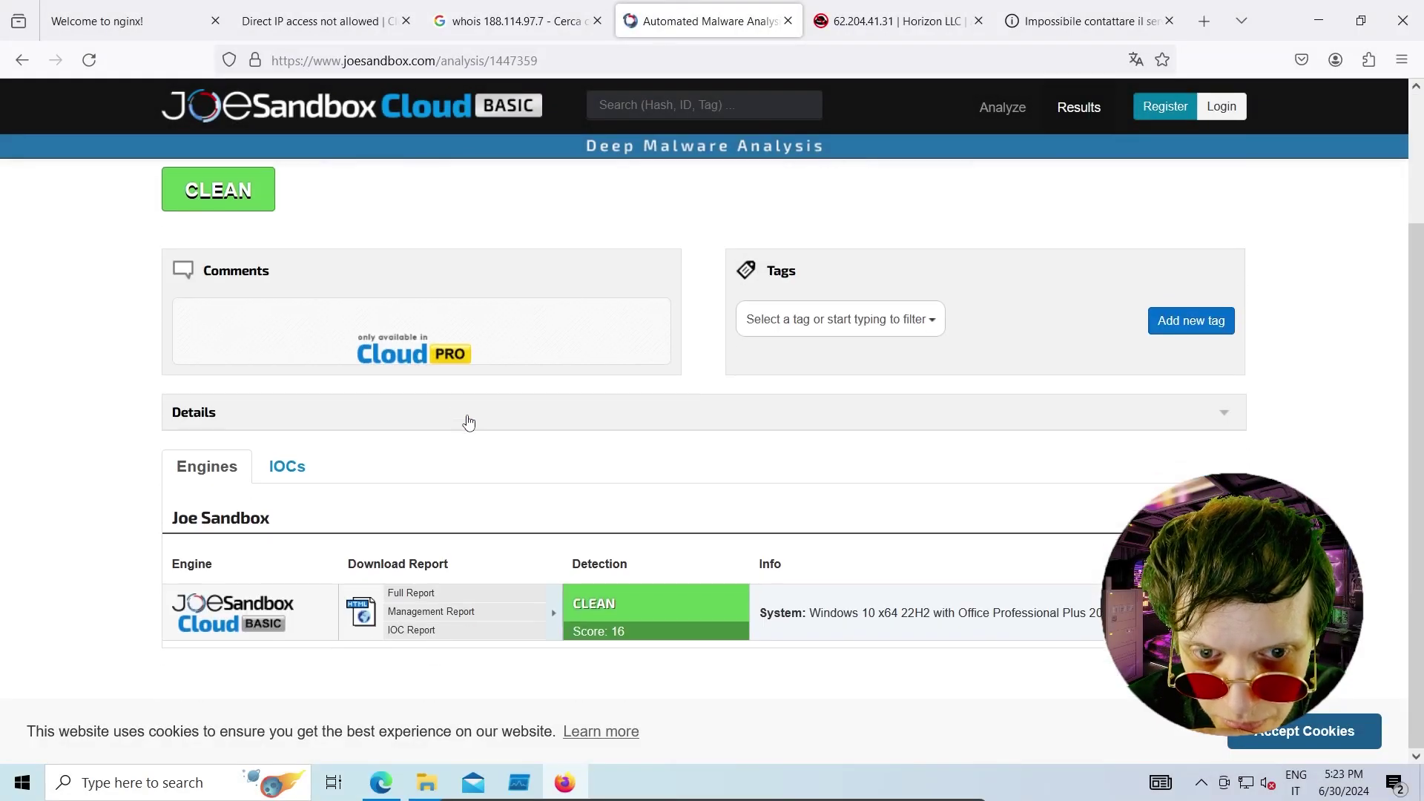
{"action": "scroll", "coordinate": [608, 274], "scroll_direction": "up", "scroll_amount": 2}
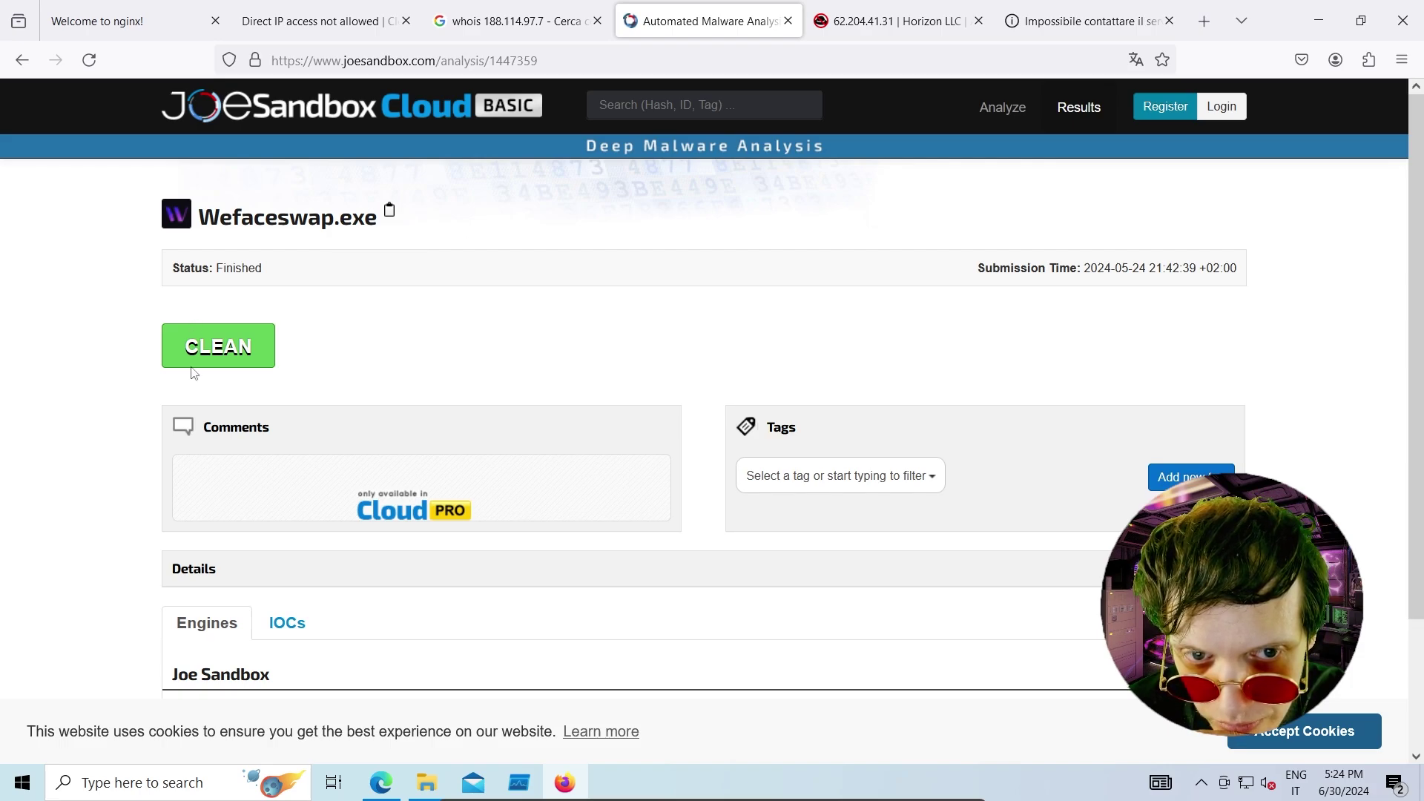
{"action": "scroll", "coordinate": [541, 477], "scroll_direction": "down", "scroll_amount": 2}
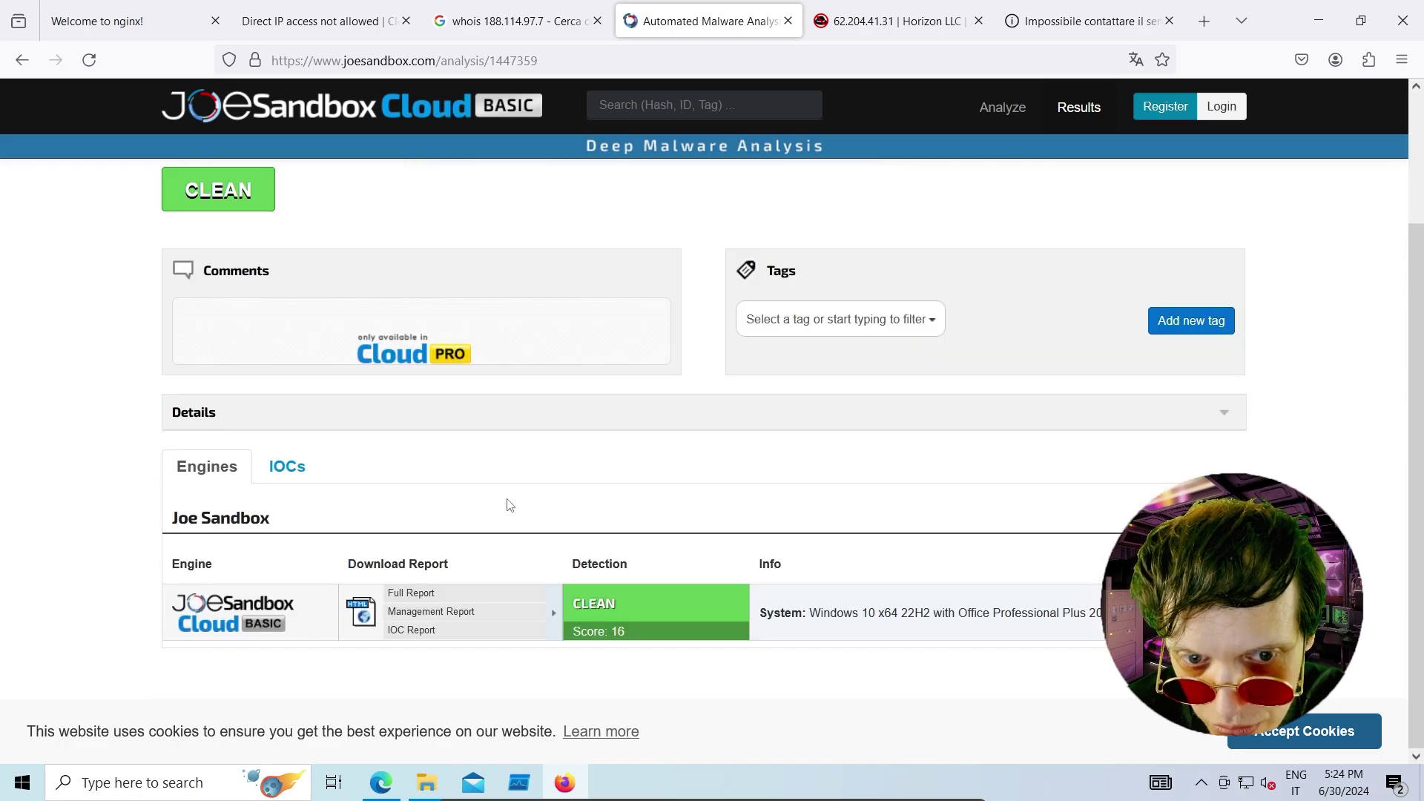
{"action": "left_click", "coordinate": [286, 467]}
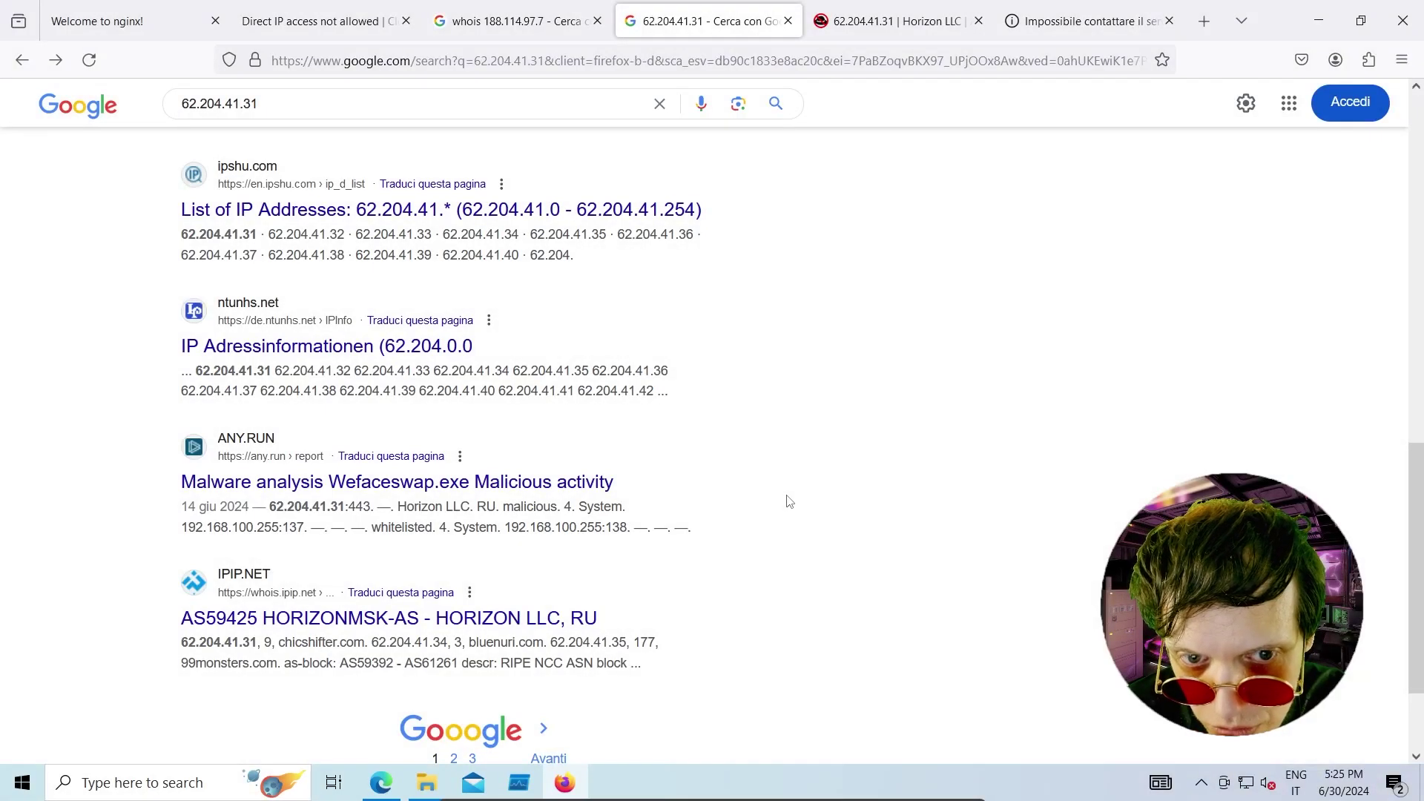
{"action": "scroll", "coordinate": [789, 502], "scroll_direction": "down", "scroll_amount": 2}
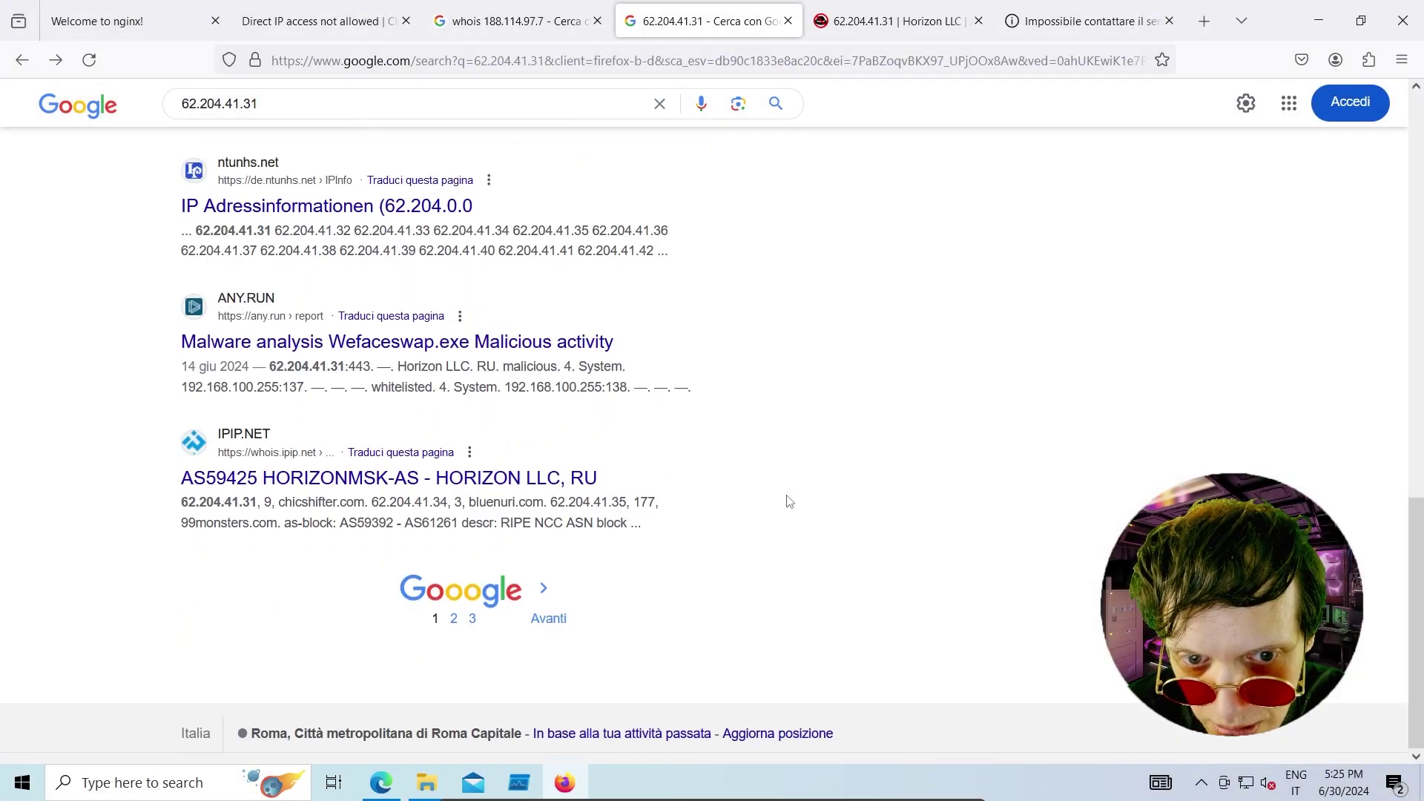
{"action": "left_click", "coordinate": [453, 619]}
Close the IP lookup tabs and minimize the VirusTotal browser window to return to Process Monitor
{"action": "left_click", "coordinate": [787, 21]}
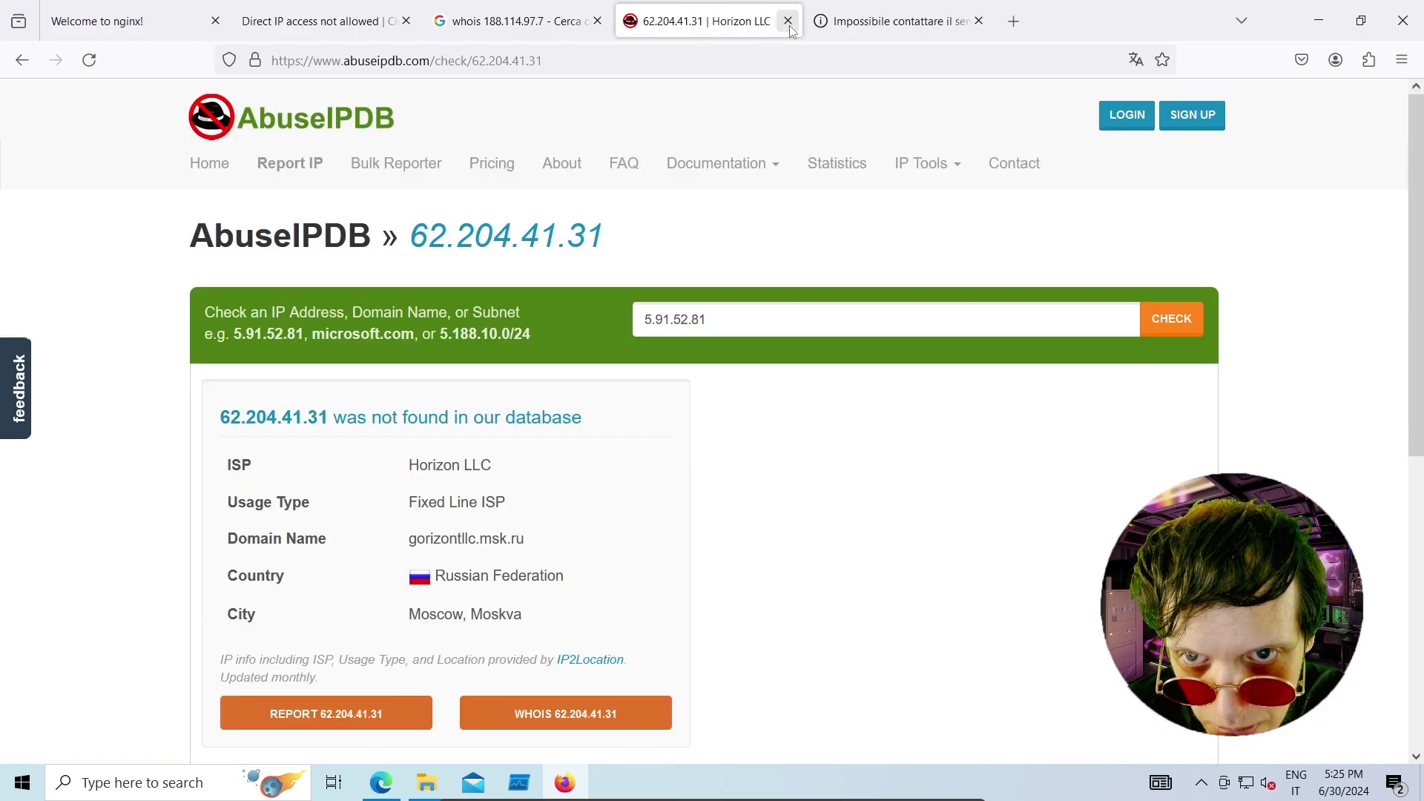
{"action": "left_click", "coordinate": [791, 28]}
{"action": "left_click", "coordinate": [790, 27]}
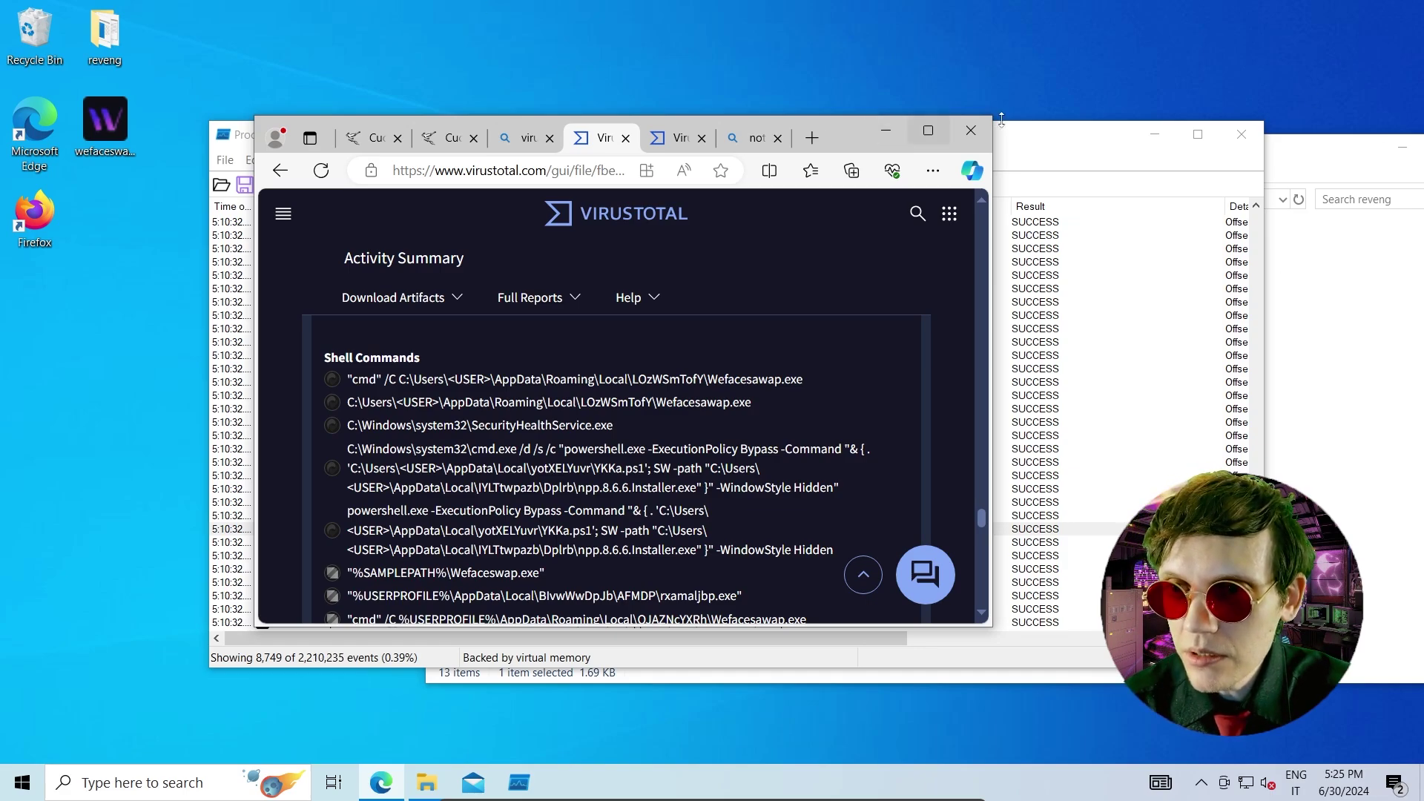
{"action": "left_click", "coordinate": [885, 131]}
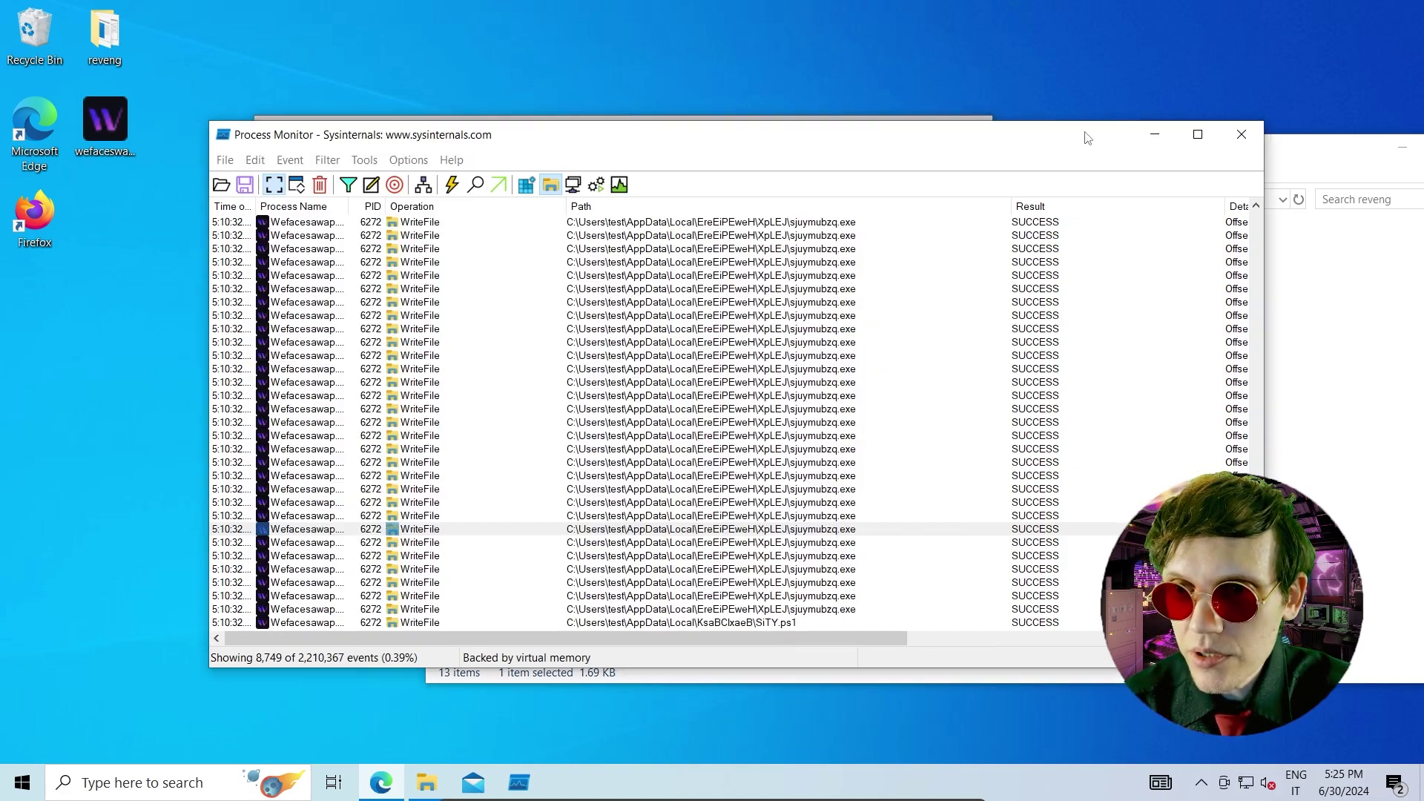
{"action": "left_click", "coordinate": [289, 159]}
{"action": "left_click", "coordinate": [289, 159]}
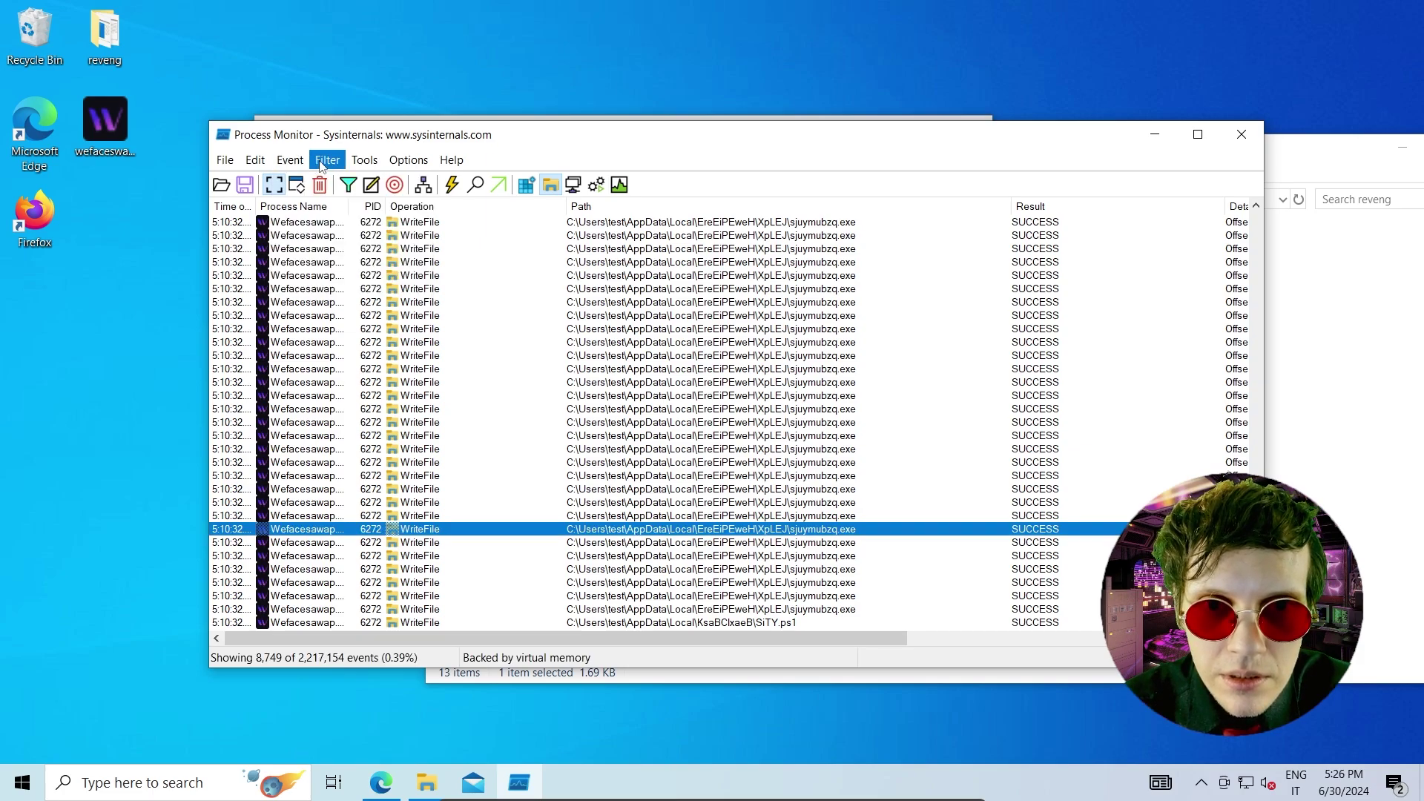
{"action": "left_click", "coordinate": [230, 160]}
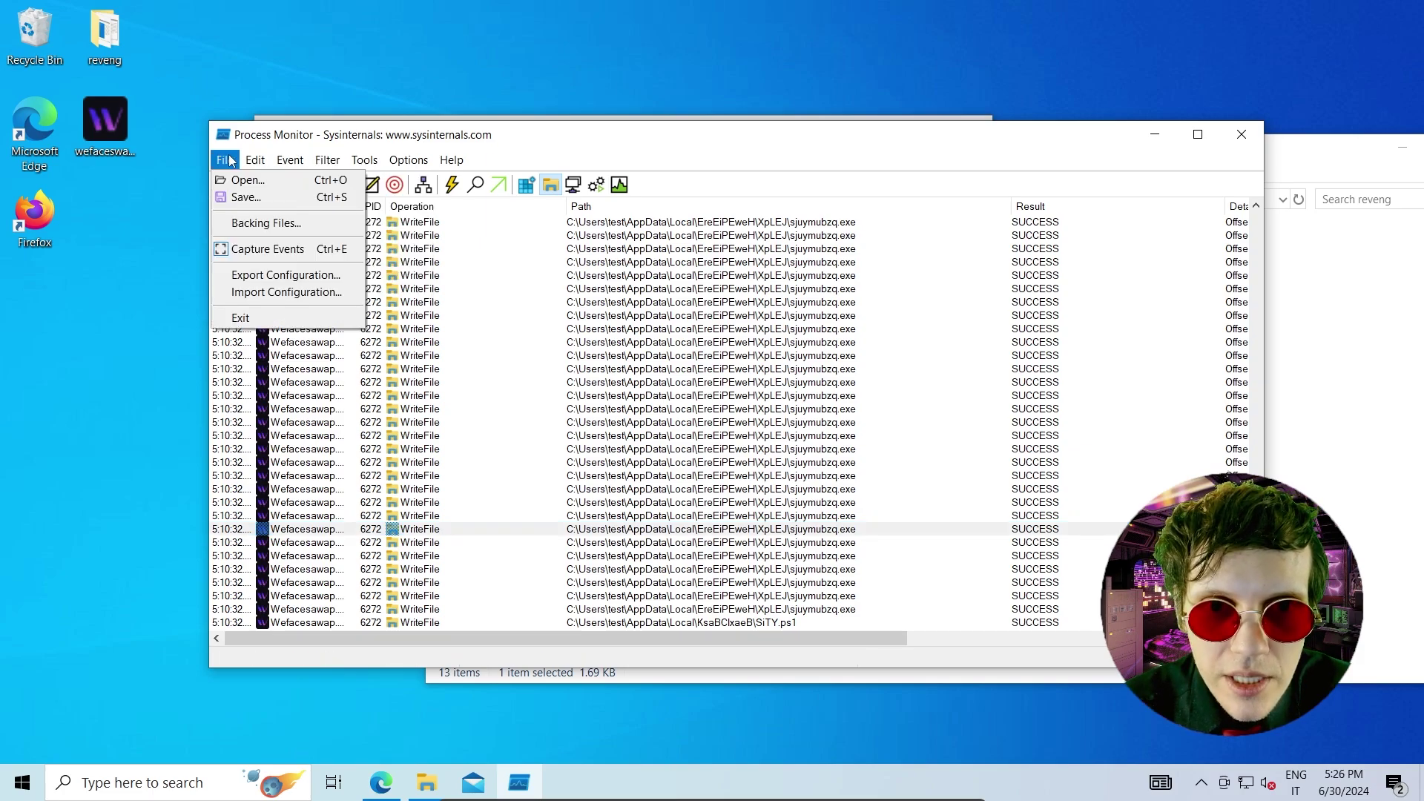
Trace the logged file writes back to the earliest entry and switch the event display from file system to registry activity
{"action": "left_click", "coordinate": [230, 161]}
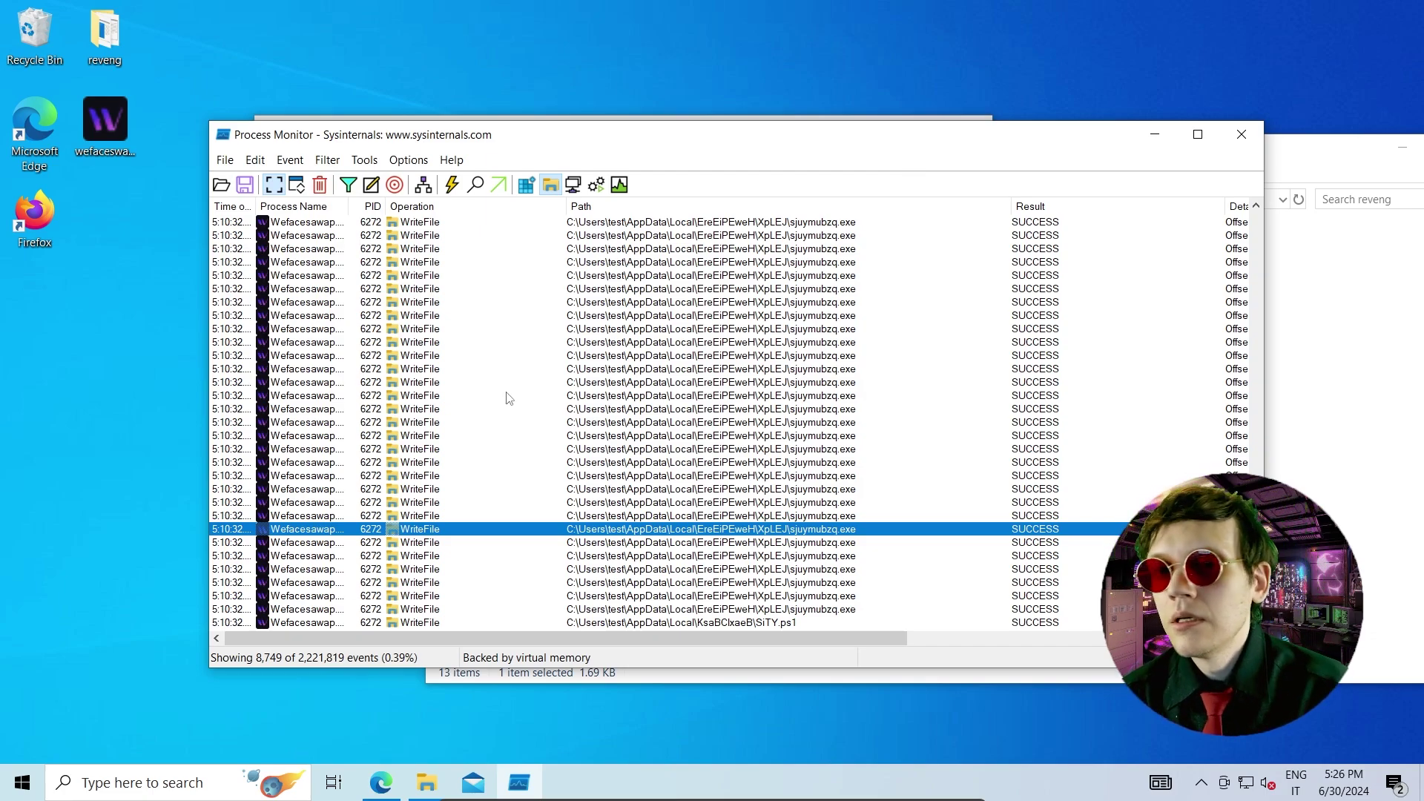
{"action": "left_click", "coordinate": [664, 396]}
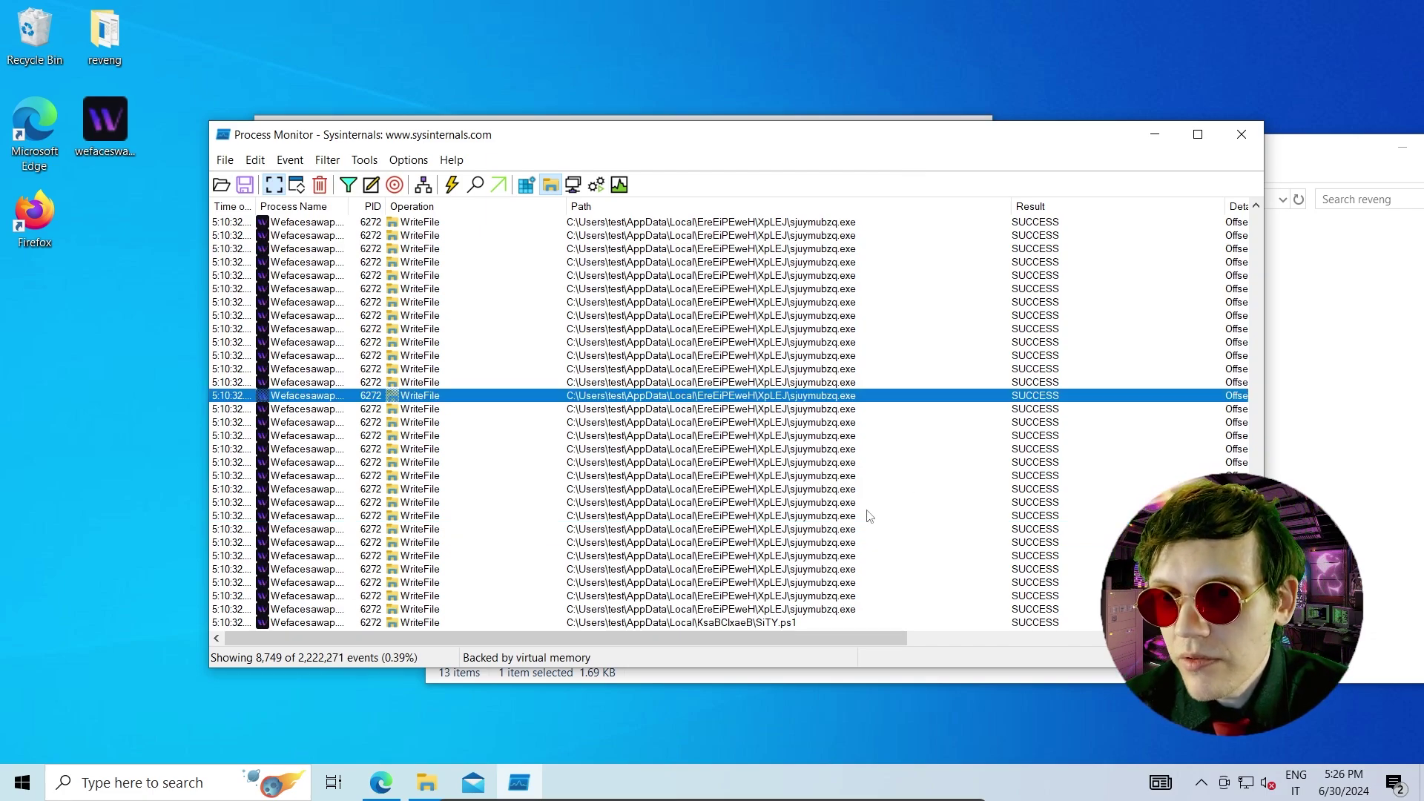
{"action": "scroll", "coordinate": [838, 573], "scroll_direction": "up", "scroll_amount": 6}
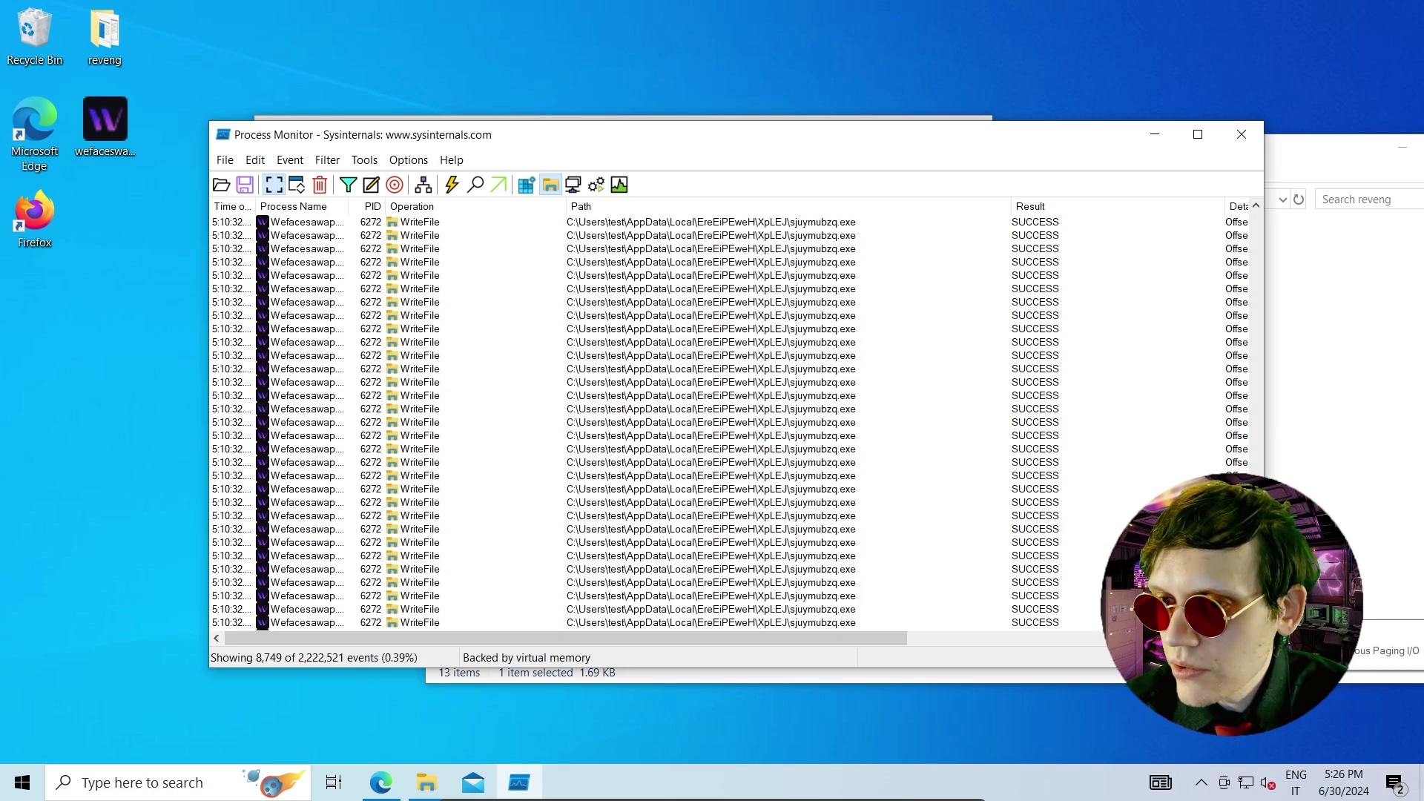
{"action": "scroll", "coordinate": [1237, 222], "scroll_direction": "up", "scroll_amount": 15}
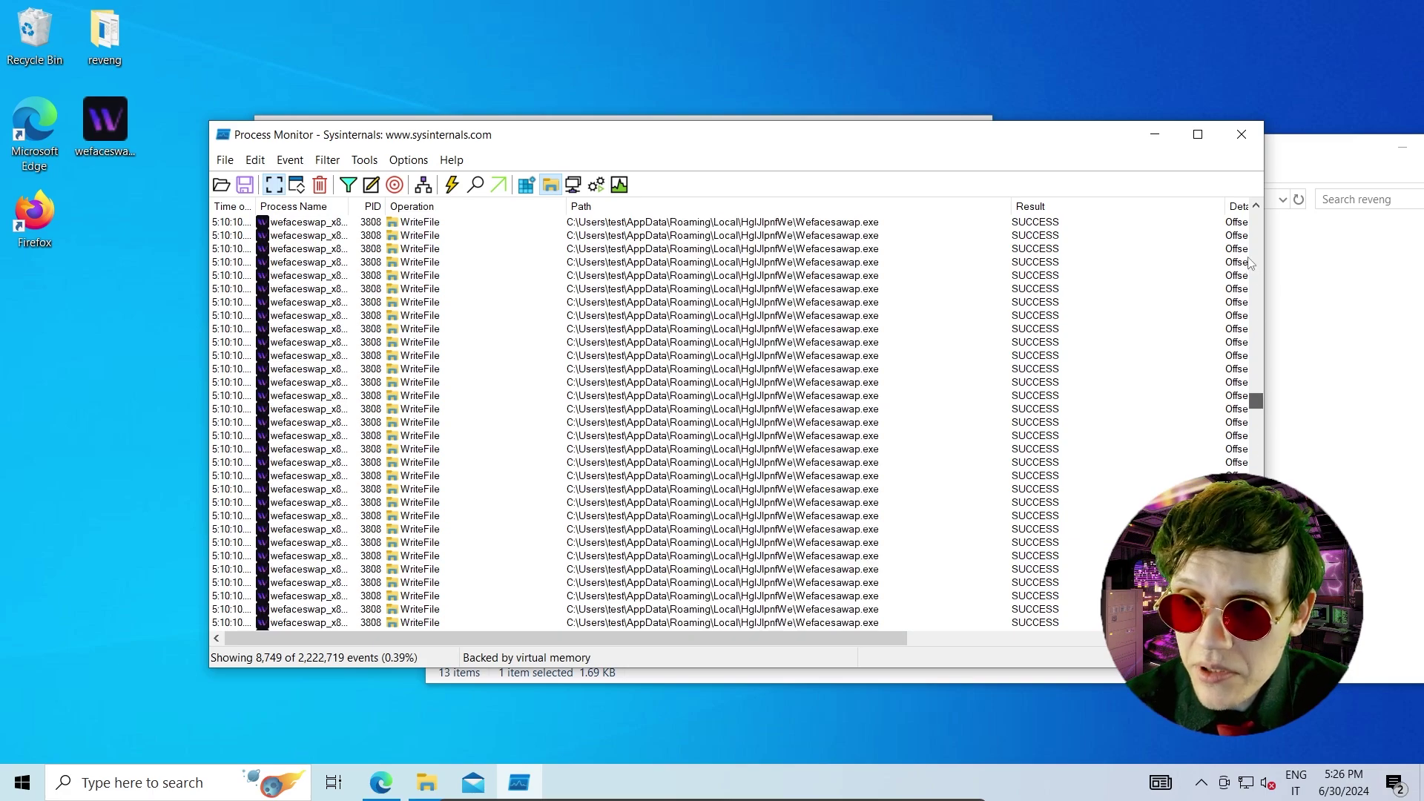
{"action": "scroll", "coordinate": [1237, 222], "scroll_direction": "up", "scroll_amount": 10}
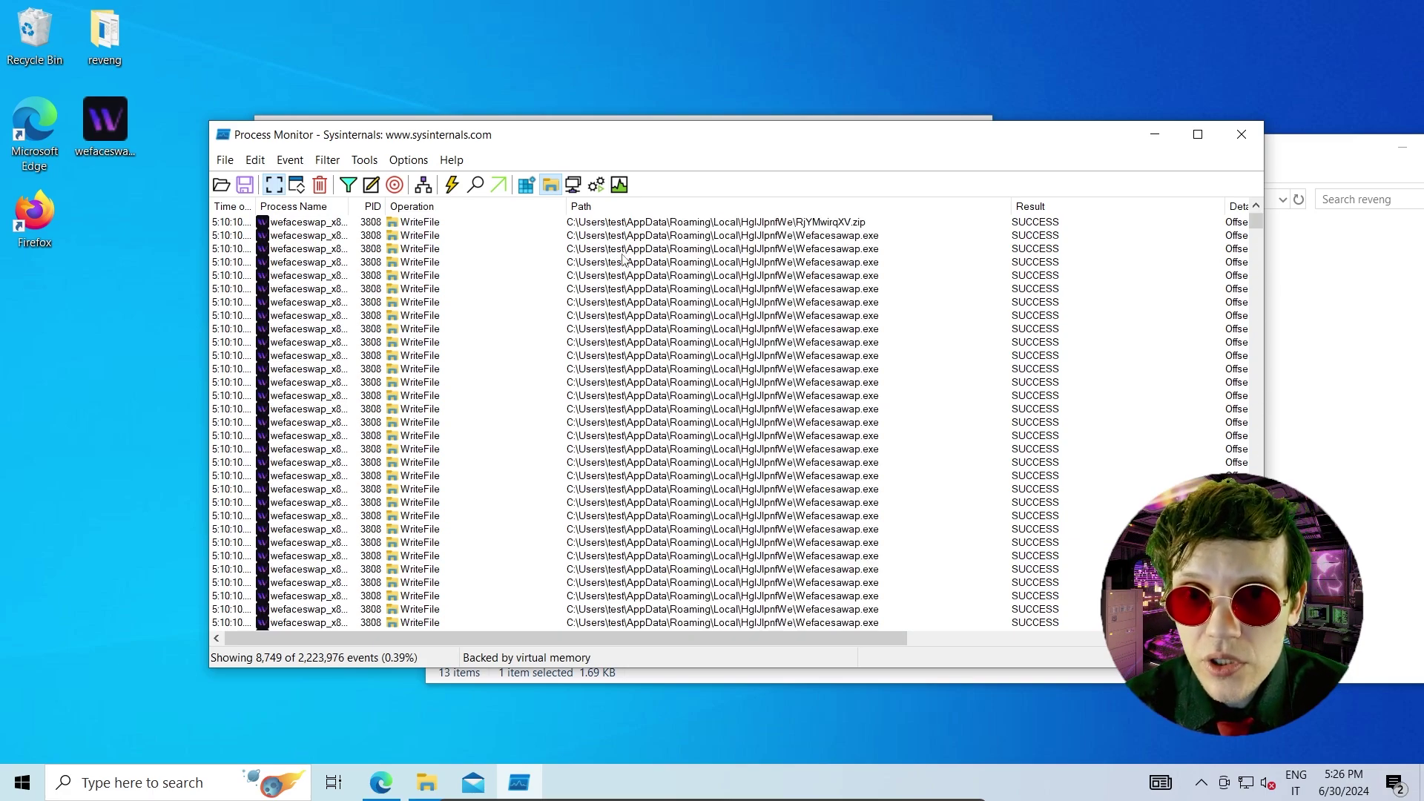
{"action": "left_click", "coordinate": [527, 184]}
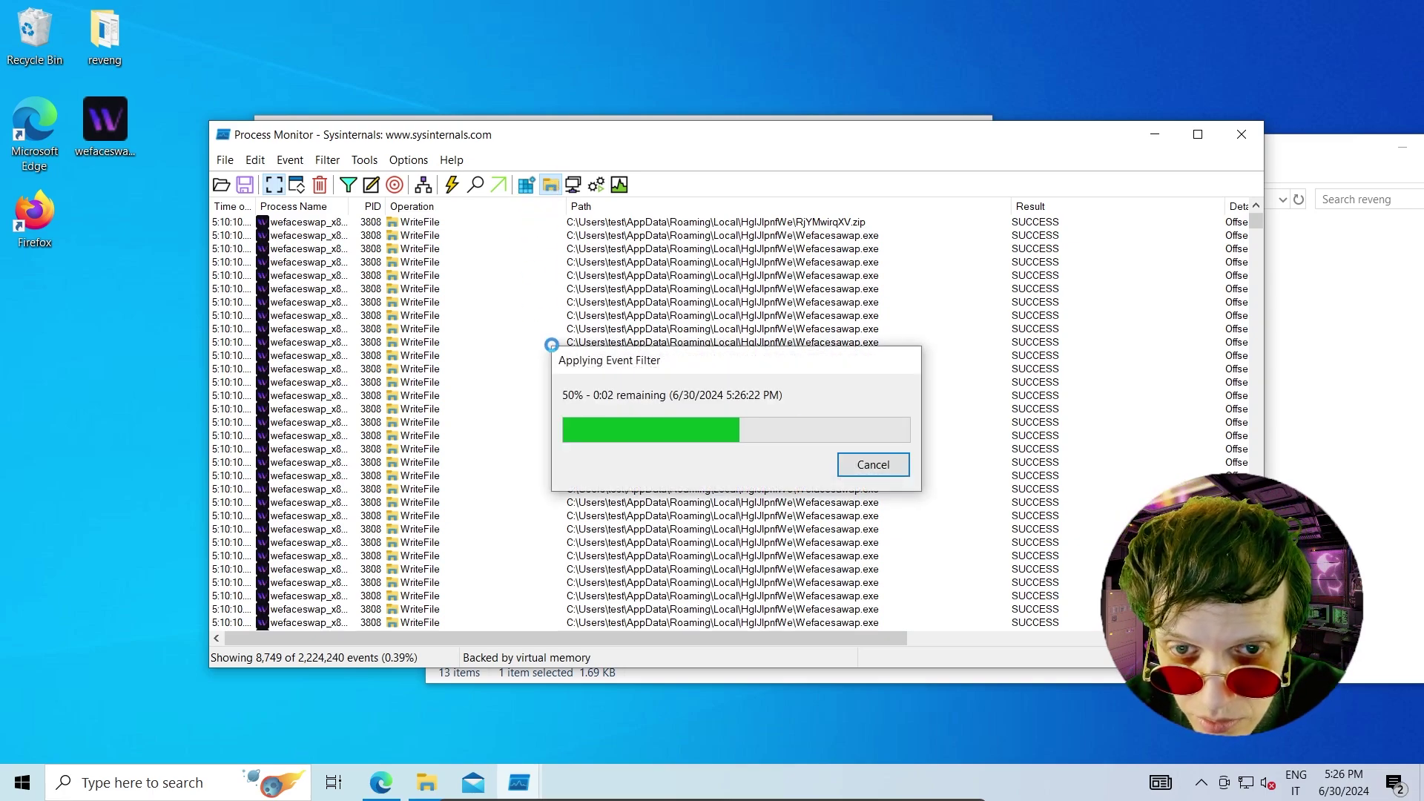
{"action": "left_click", "coordinate": [527, 184]}
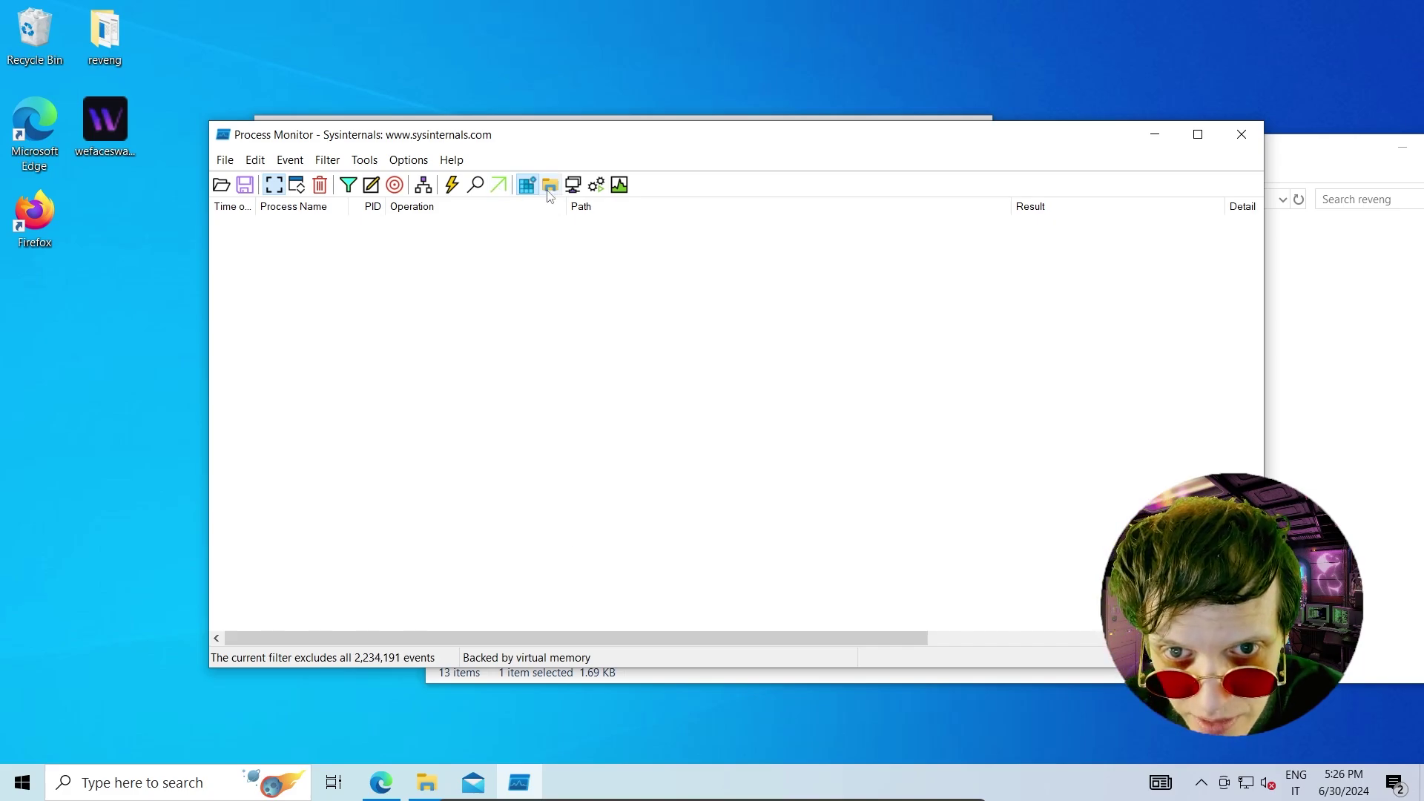
Disable the include filters for process names containing weface and operations containing write, and apply the change
{"action": "left_click", "coordinate": [348, 185]}
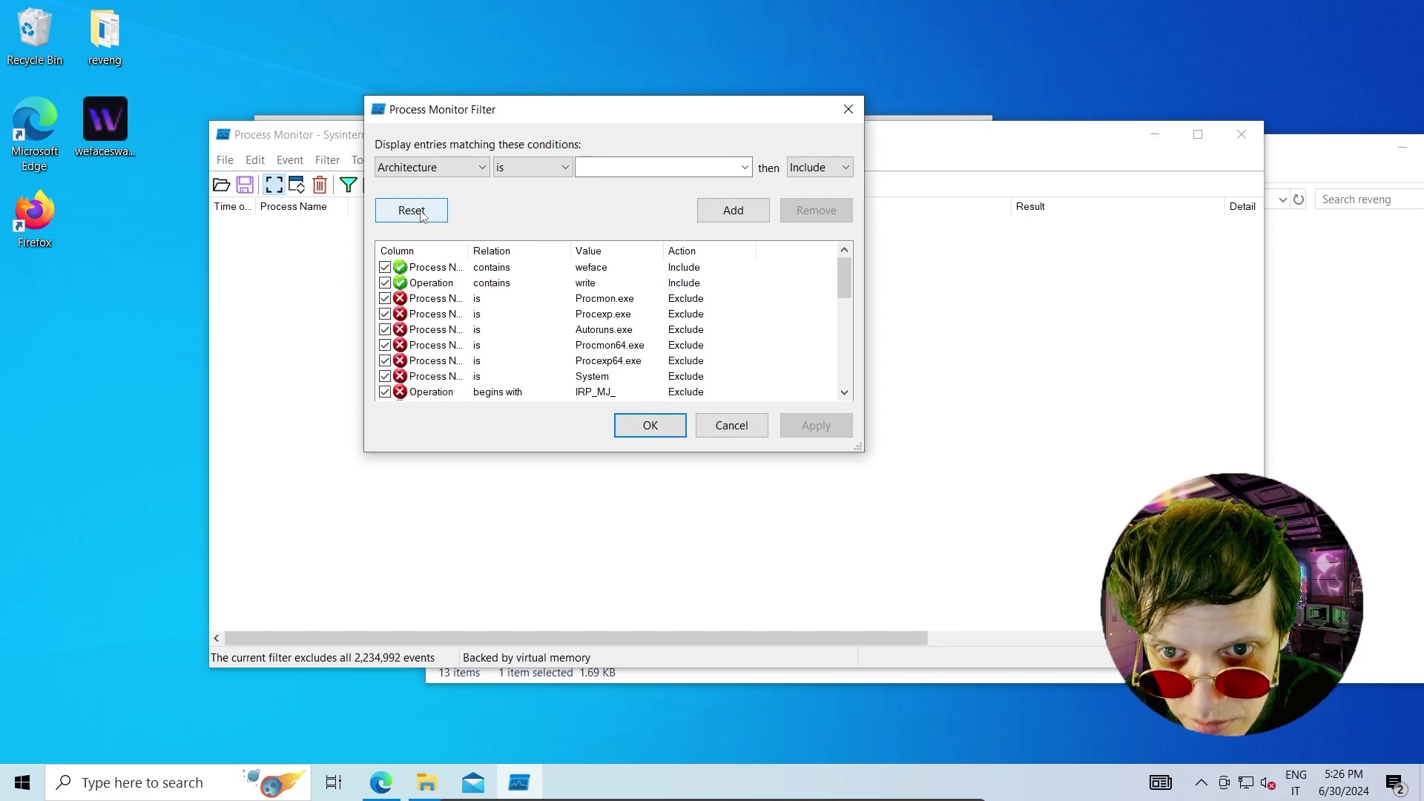
{"action": "left_click", "coordinate": [445, 269]}
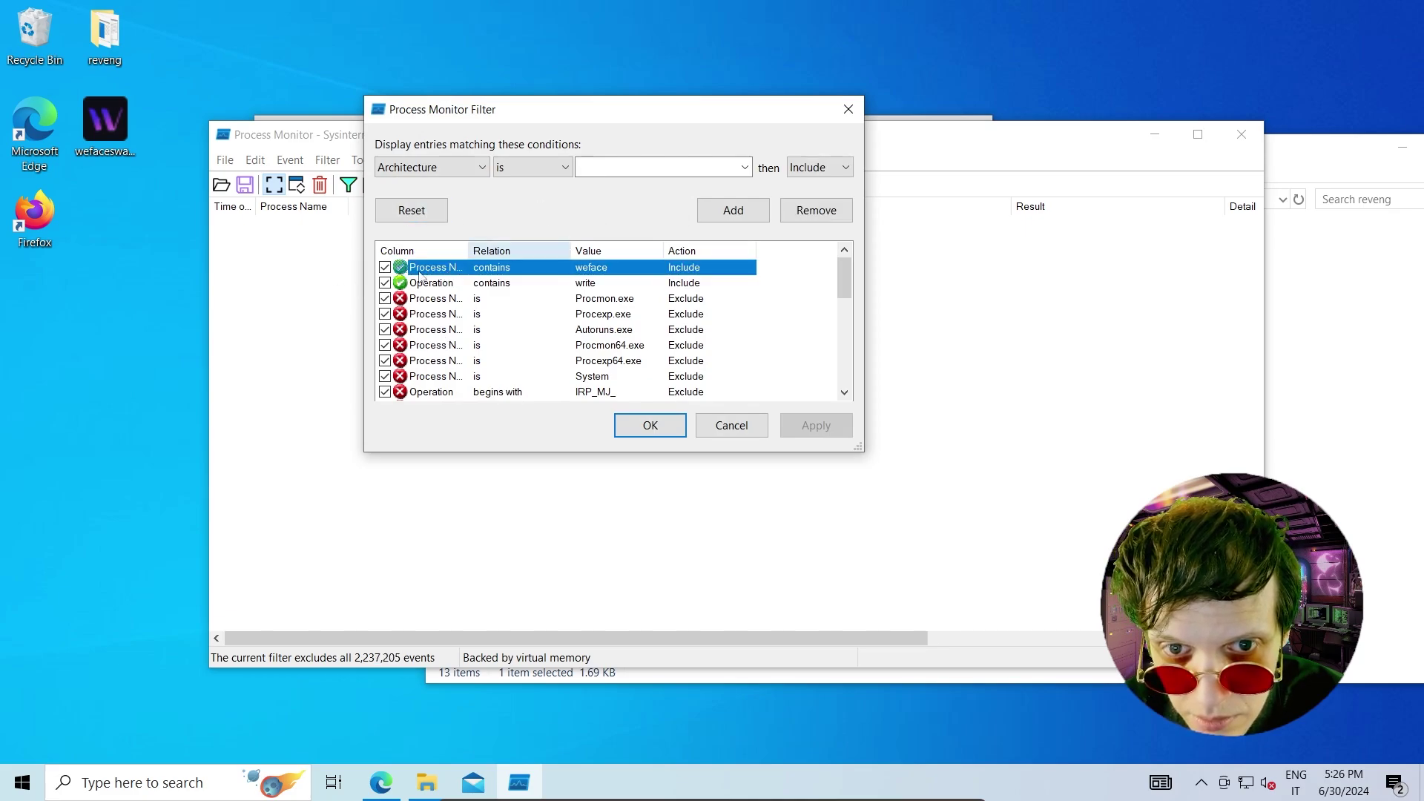
{"action": "left_click", "coordinate": [385, 267]}
{"action": "left_click", "coordinate": [385, 283]}
{"action": "left_click", "coordinate": [815, 425]}
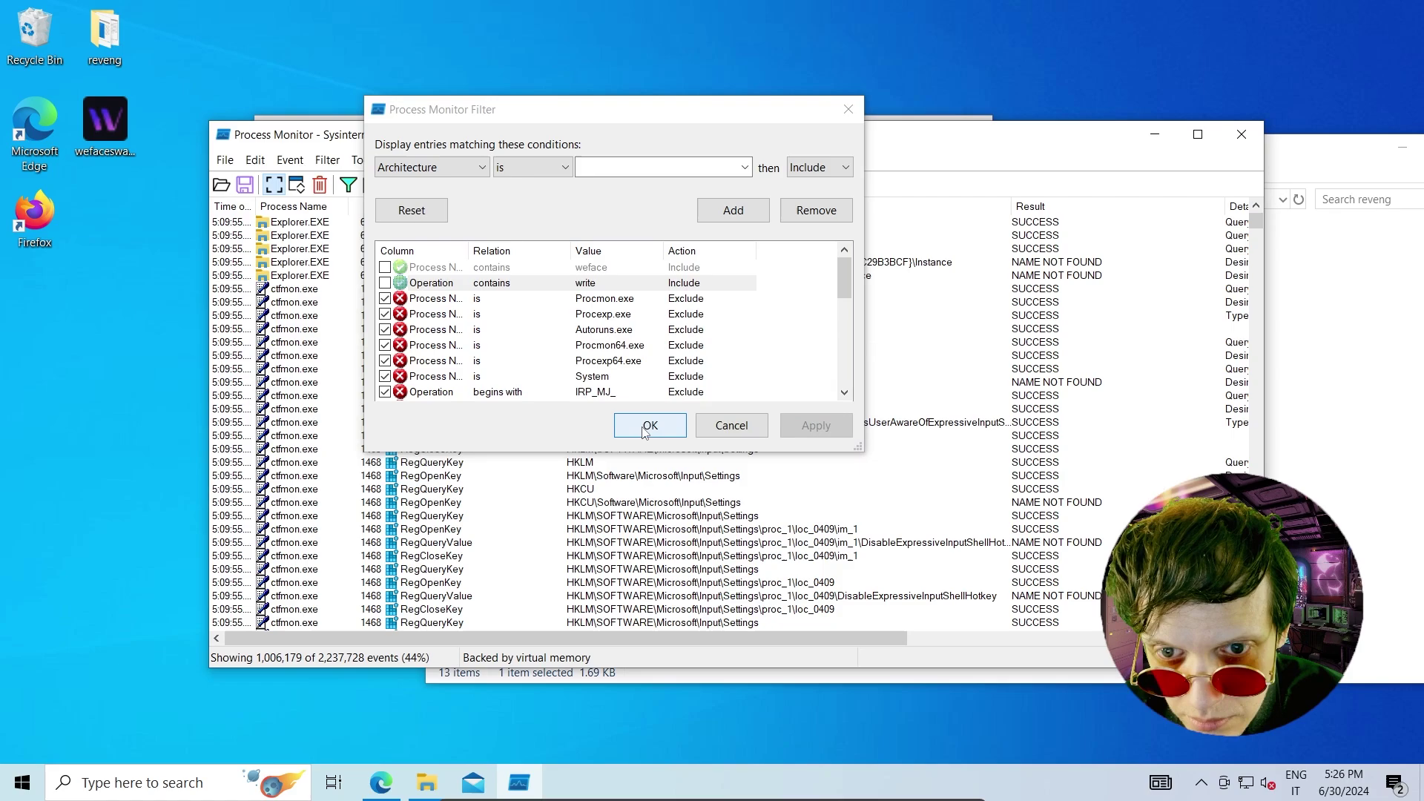
{"action": "key", "text": "Return"}
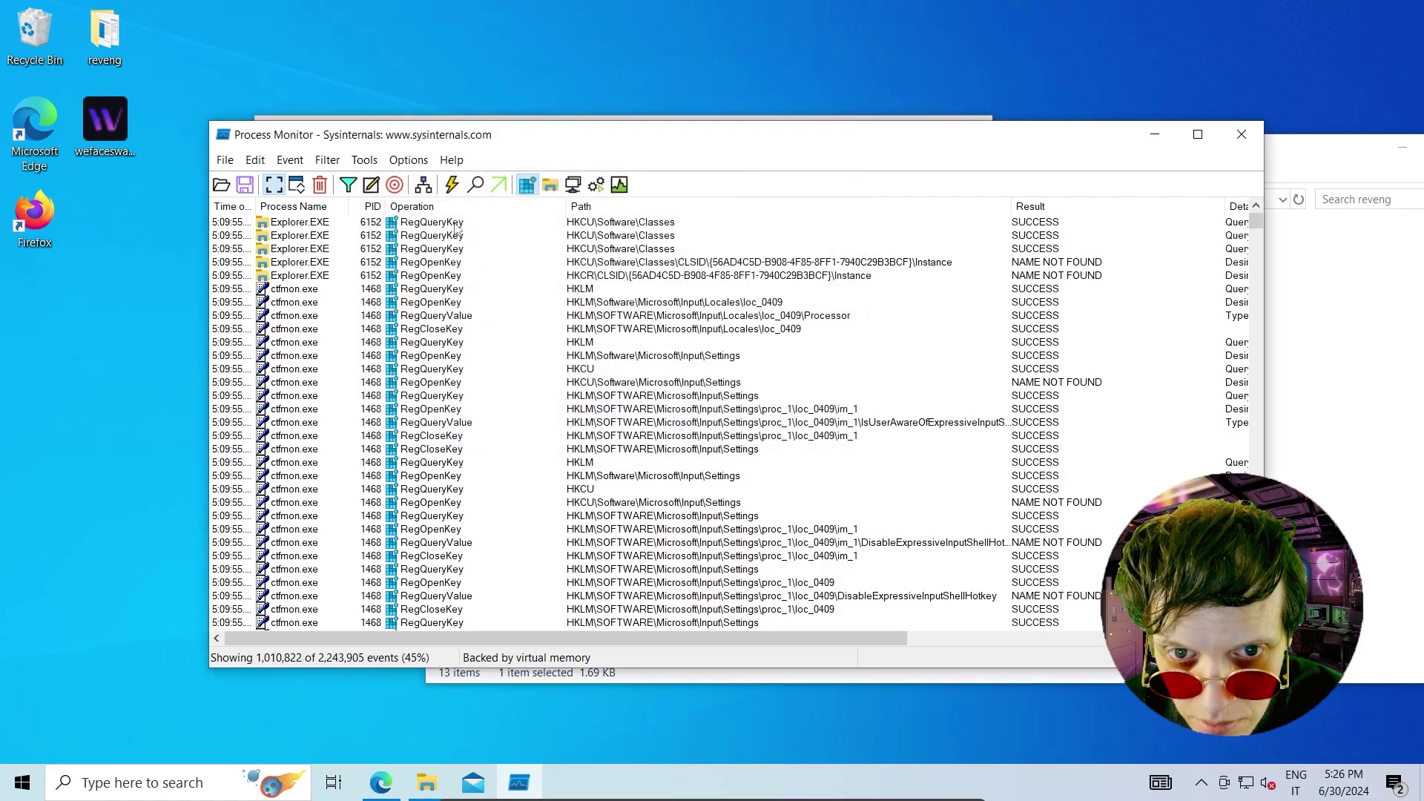
Look through the registry events of all processes and re-enable the filter including process names that contain weface
{"action": "scroll", "coordinate": [484, 524], "scroll_direction": "down", "scroll_amount": 4}
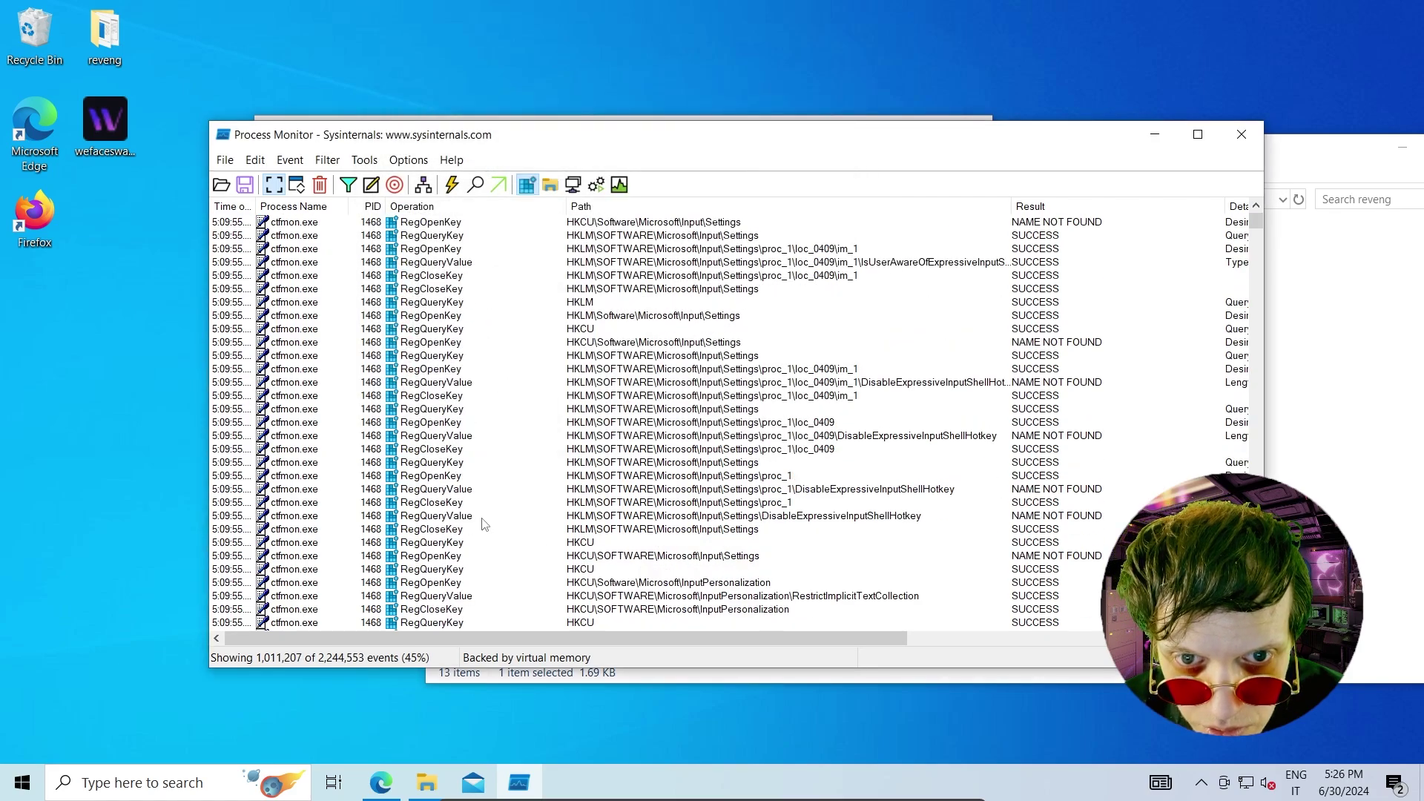
{"action": "scroll", "coordinate": [484, 525], "scroll_direction": "down", "scroll_amount": 15}
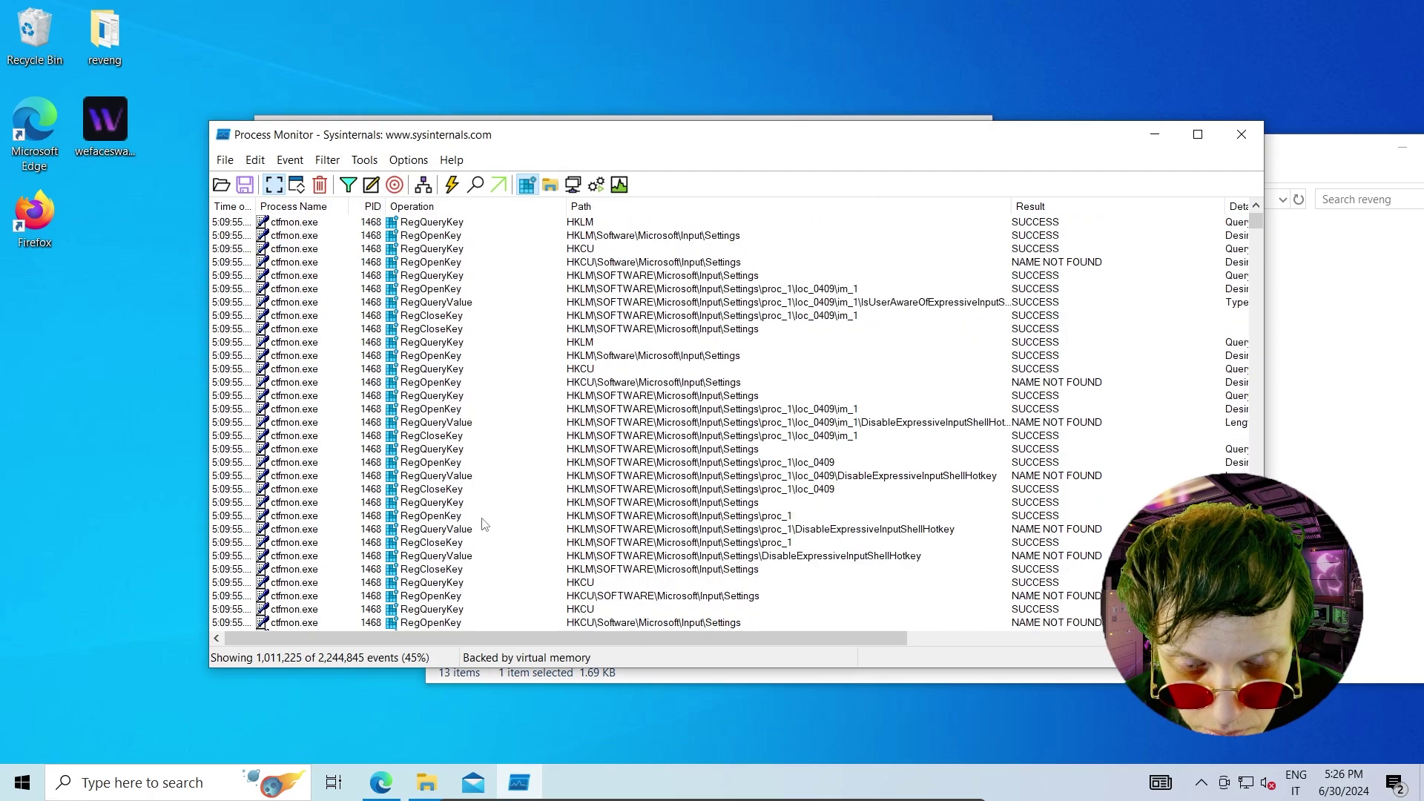
{"action": "scroll", "coordinate": [485, 524], "scroll_direction": "down", "scroll_amount": 15}
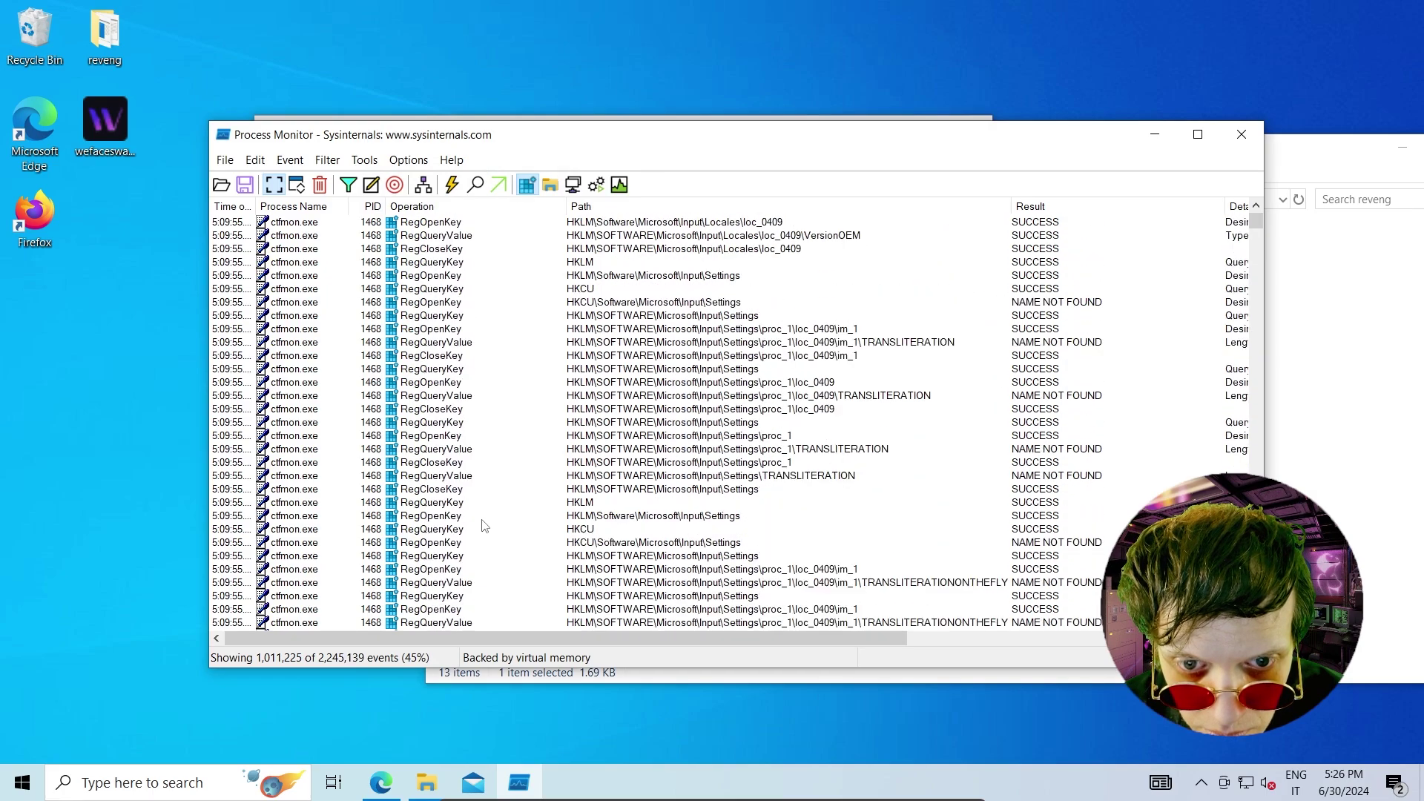
{"action": "scroll", "coordinate": [484, 525], "scroll_direction": "down", "scroll_amount": 2}
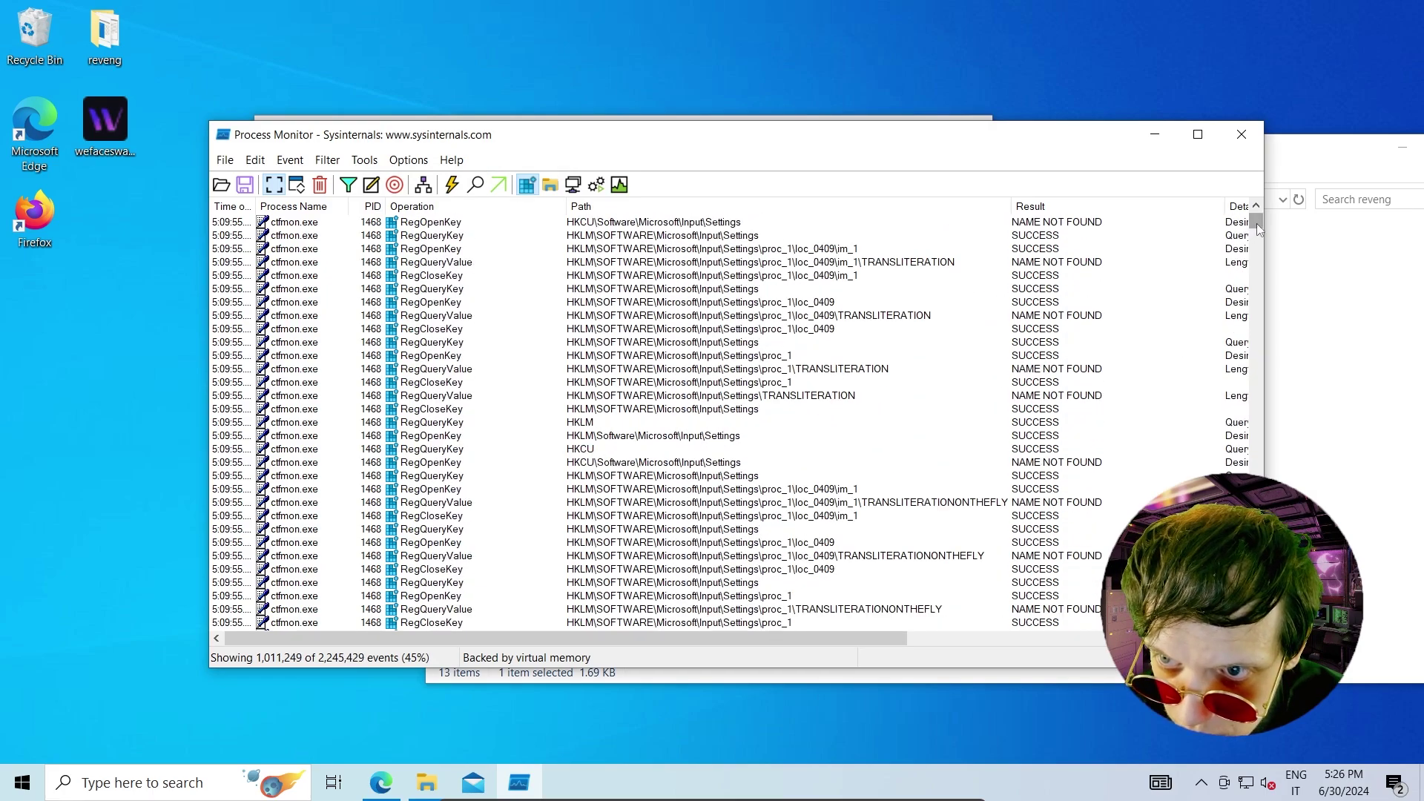
{"action": "left_click_drag", "start_coordinate": [1257, 264], "coordinate": [1259, 325]}
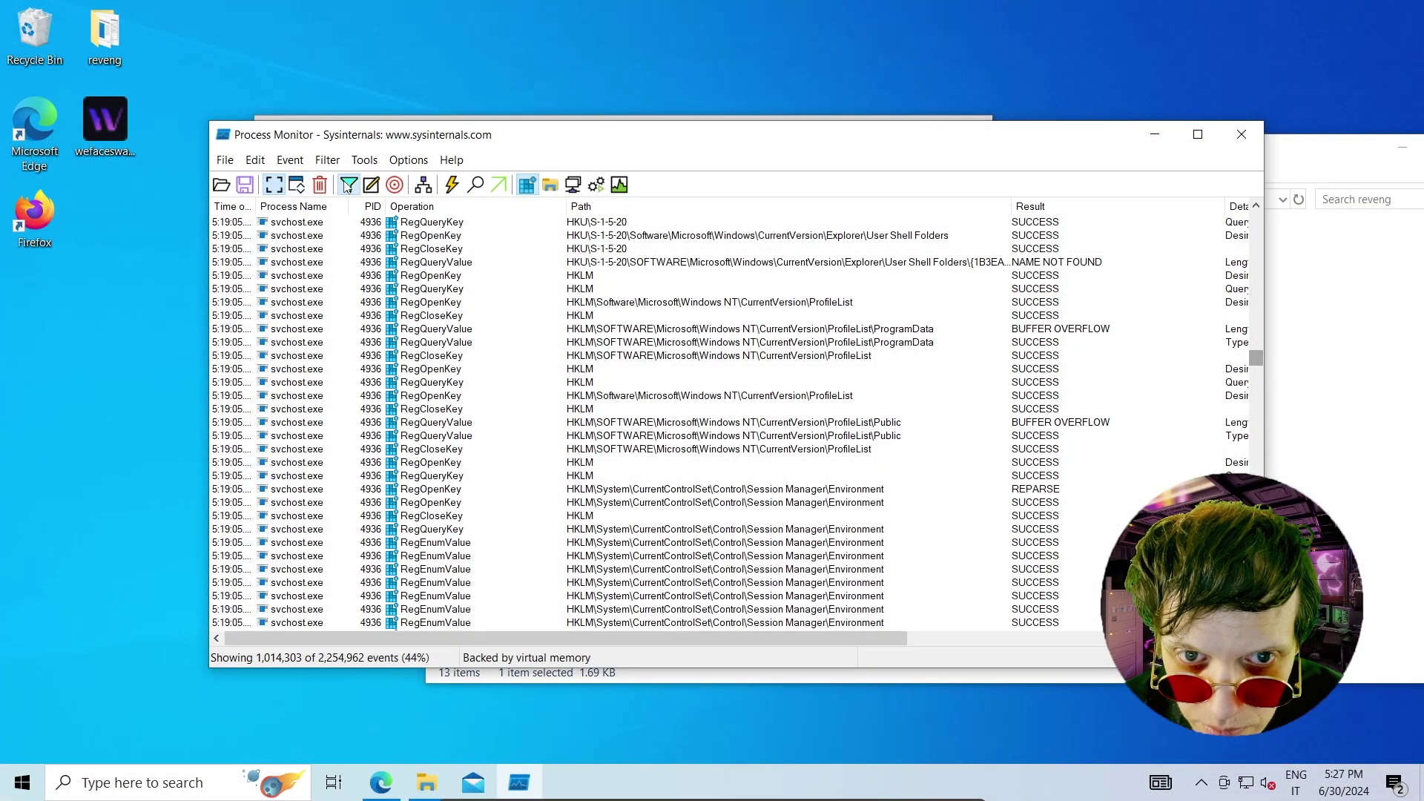
{"action": "left_click", "coordinate": [348, 183]}
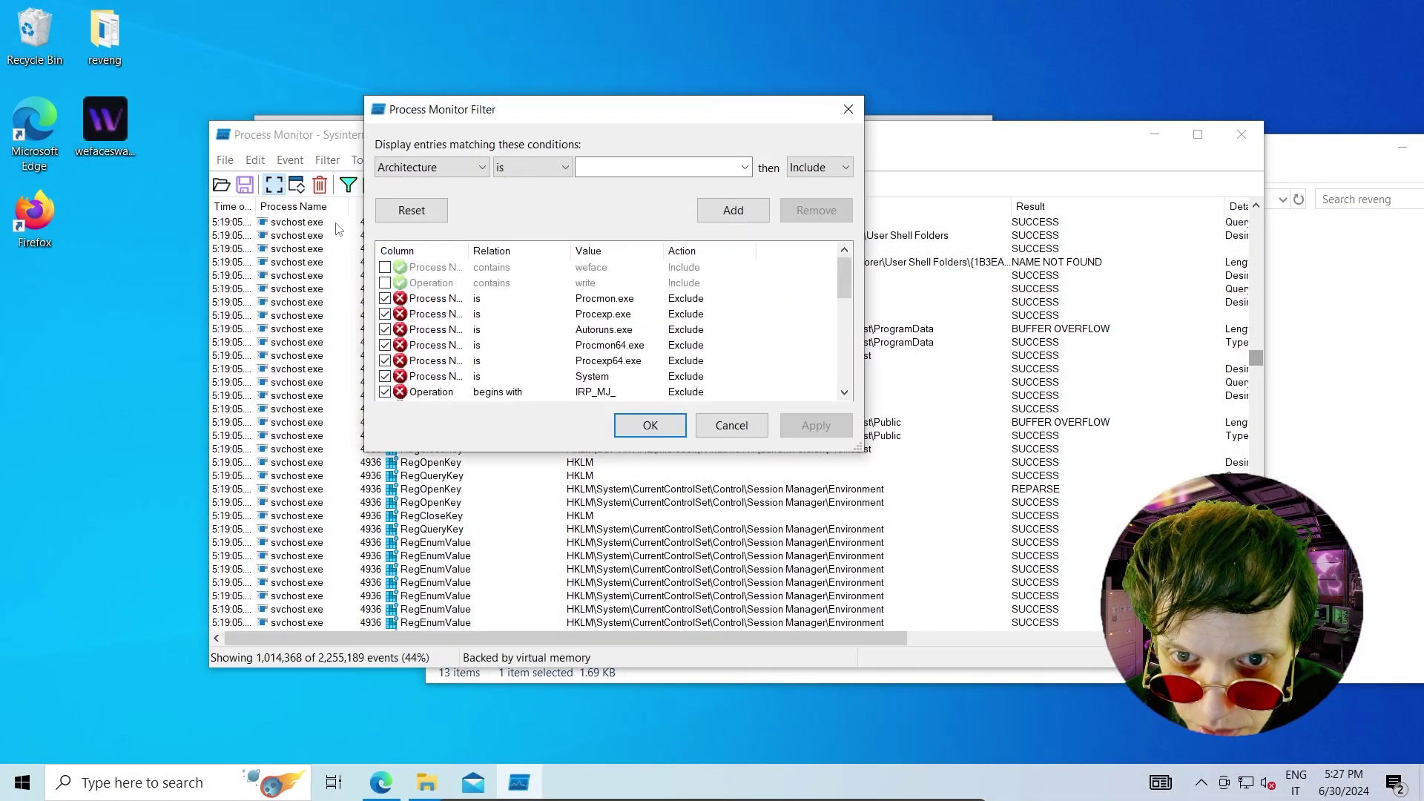
{"action": "left_click", "coordinate": [385, 267]}
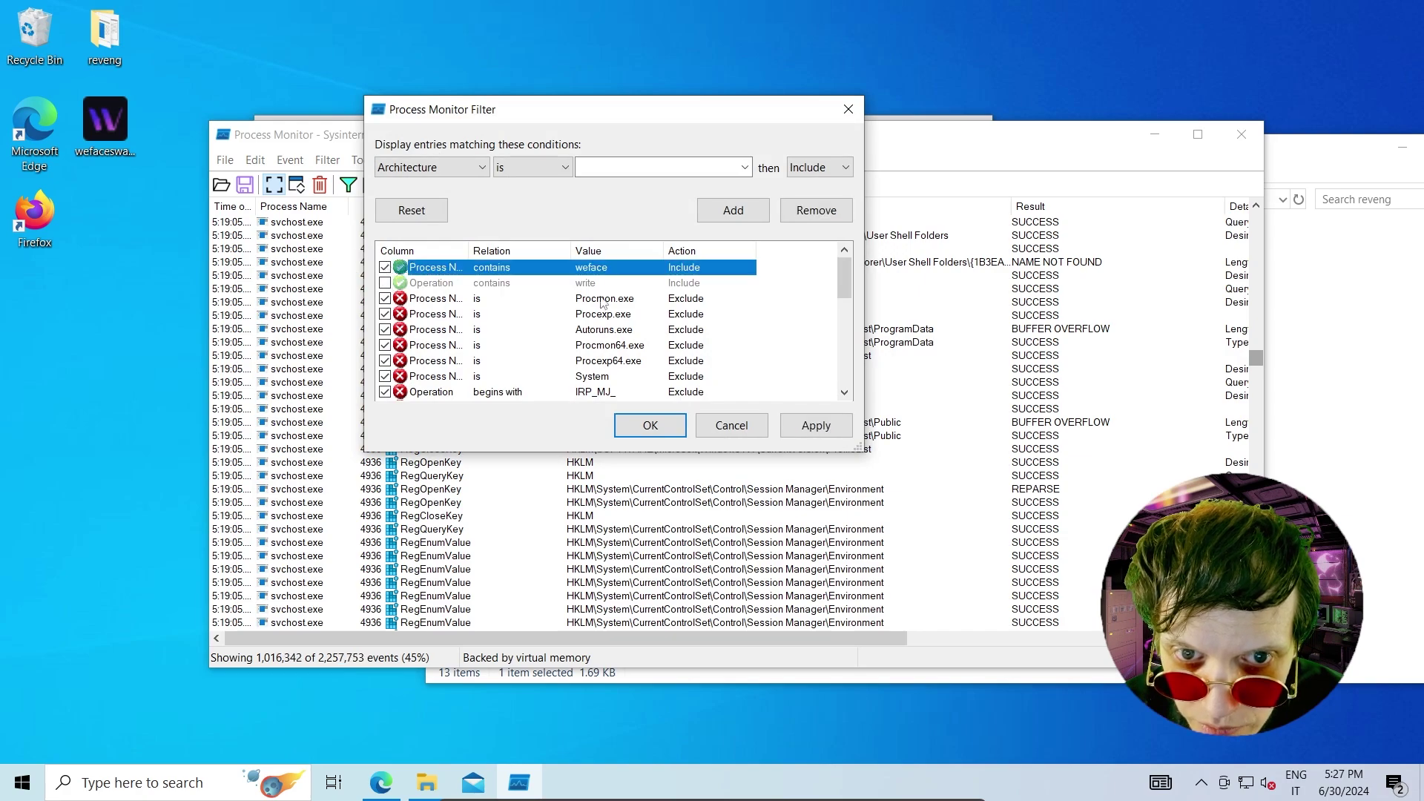
{"action": "left_click", "coordinate": [817, 426]}
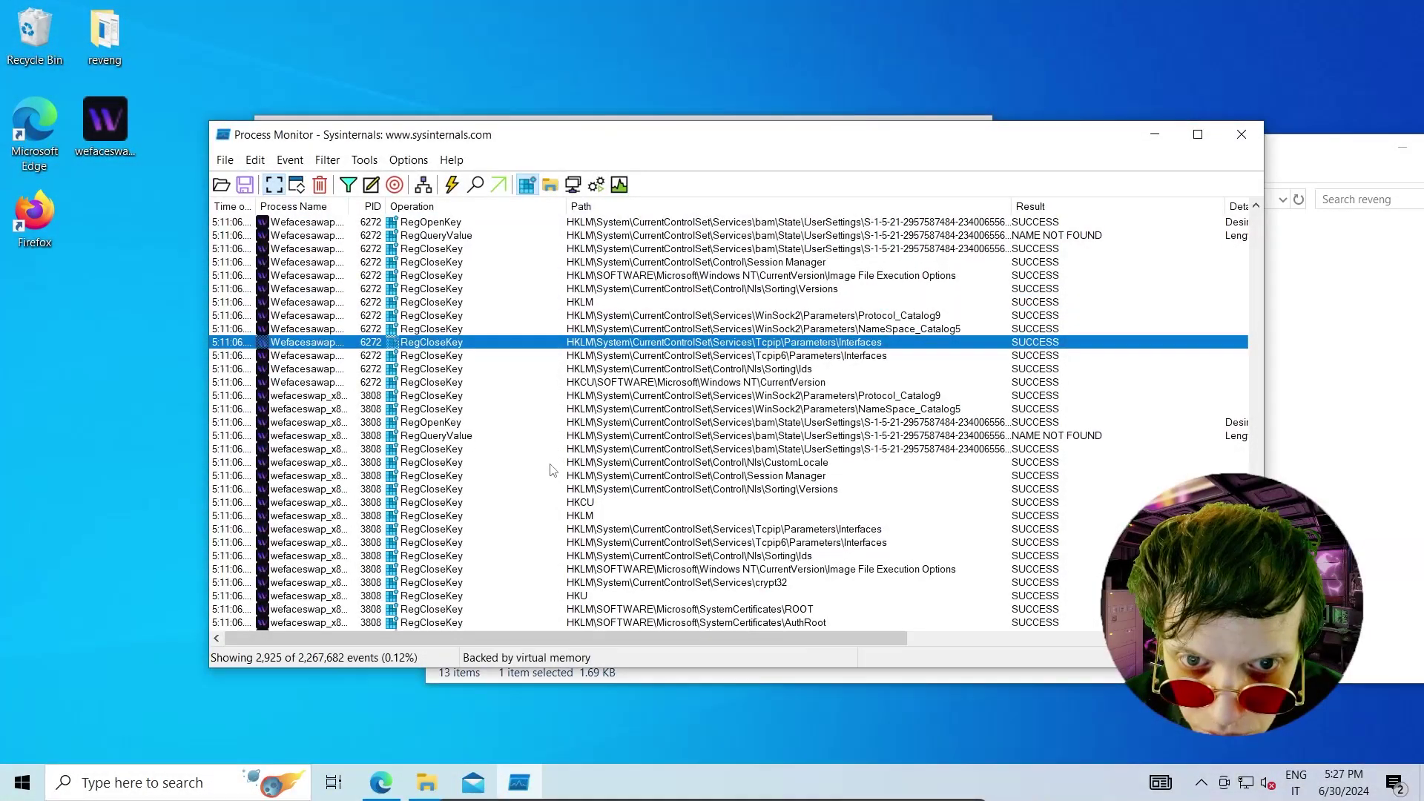
Scan the registry events of the weface processes and go back to the earliest entry
{"action": "key", "text": "Down"}
{"action": "key", "text": "Down"}
{"action": "key", "text": "Down"}
{"action": "key", "text": "Down"}
{"action": "key", "text": "Down"}
{"action": "key", "text": "Down"}
{"action": "key", "text": "Down"}
{"action": "key", "text": "Down"}
{"action": "key", "text": "Down"}
{"action": "key", "text": "Down"}
{"action": "key", "text": "Down"}
{"action": "key", "text": "Down"}
{"action": "key", "text": "Down"}
{"action": "key", "text": "Down"}
{"action": "key", "text": "Down"}
{"action": "key", "text": "Down"}
{"action": "key", "text": "Down"}
{"action": "key", "text": "Down"}
{"action": "key", "text": "Down"}
{"action": "key", "text": "Down"}
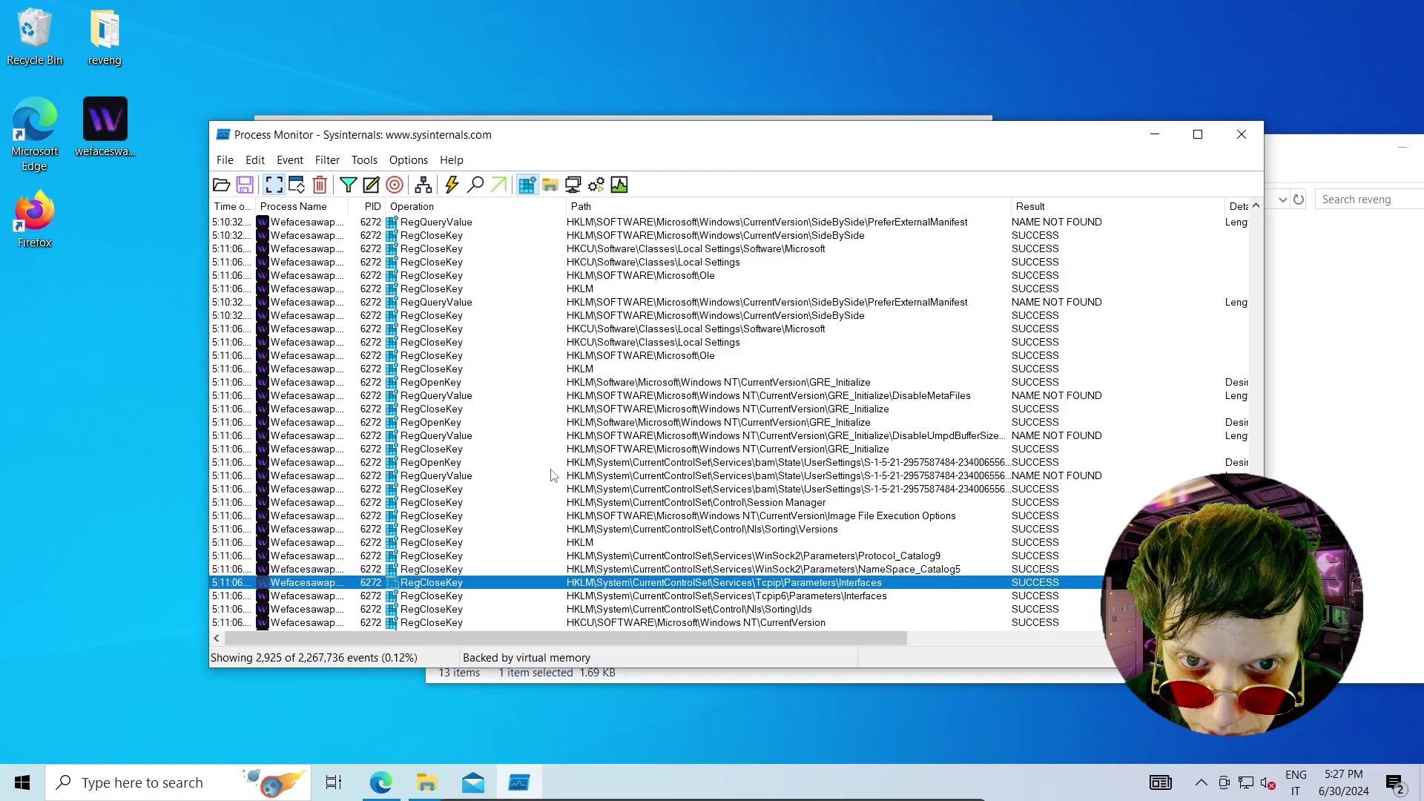
{"action": "left_click_drag", "start_coordinate": [1255, 593], "coordinate": [1249, 145]}
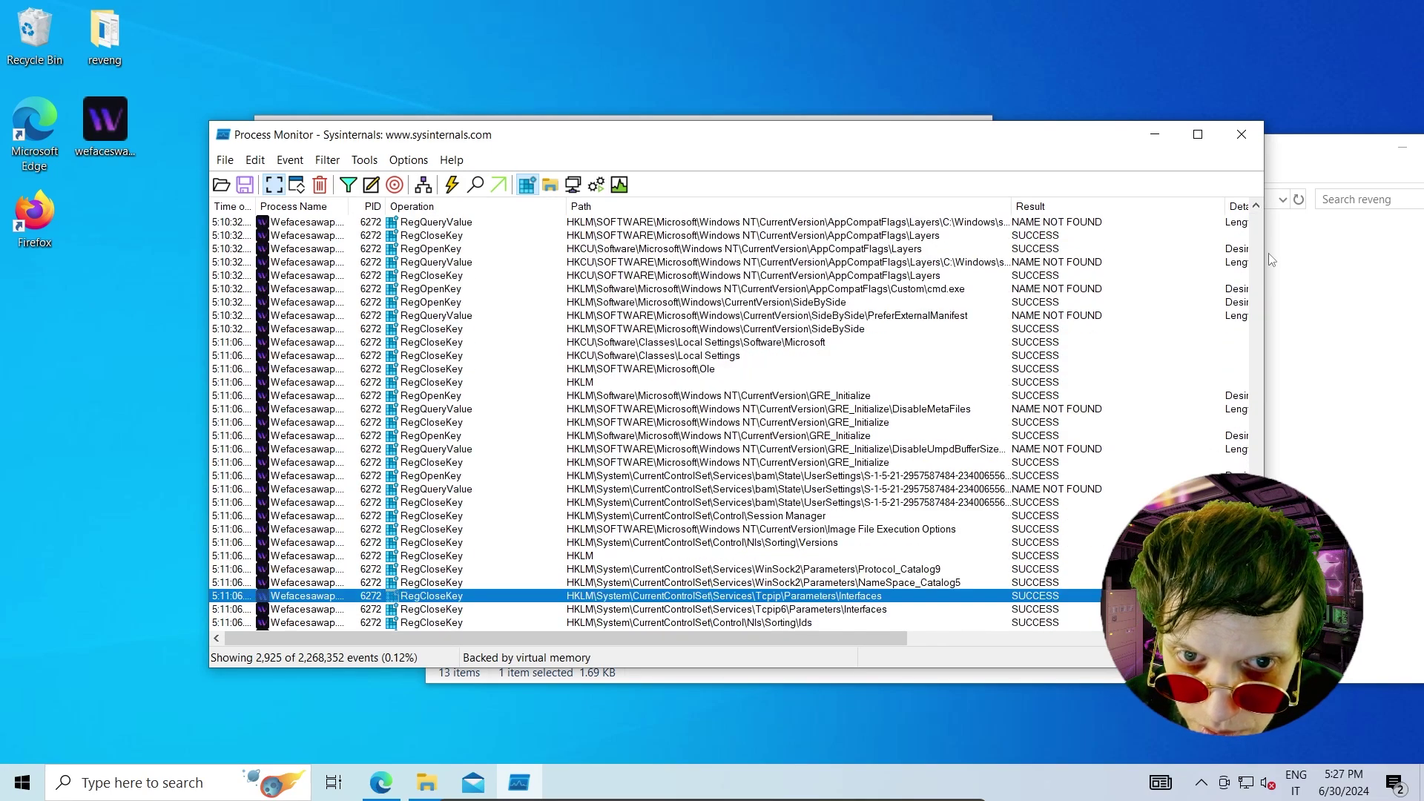
{"action": "left_click_drag", "start_coordinate": [1268, 259], "coordinate": [1265, 192]}
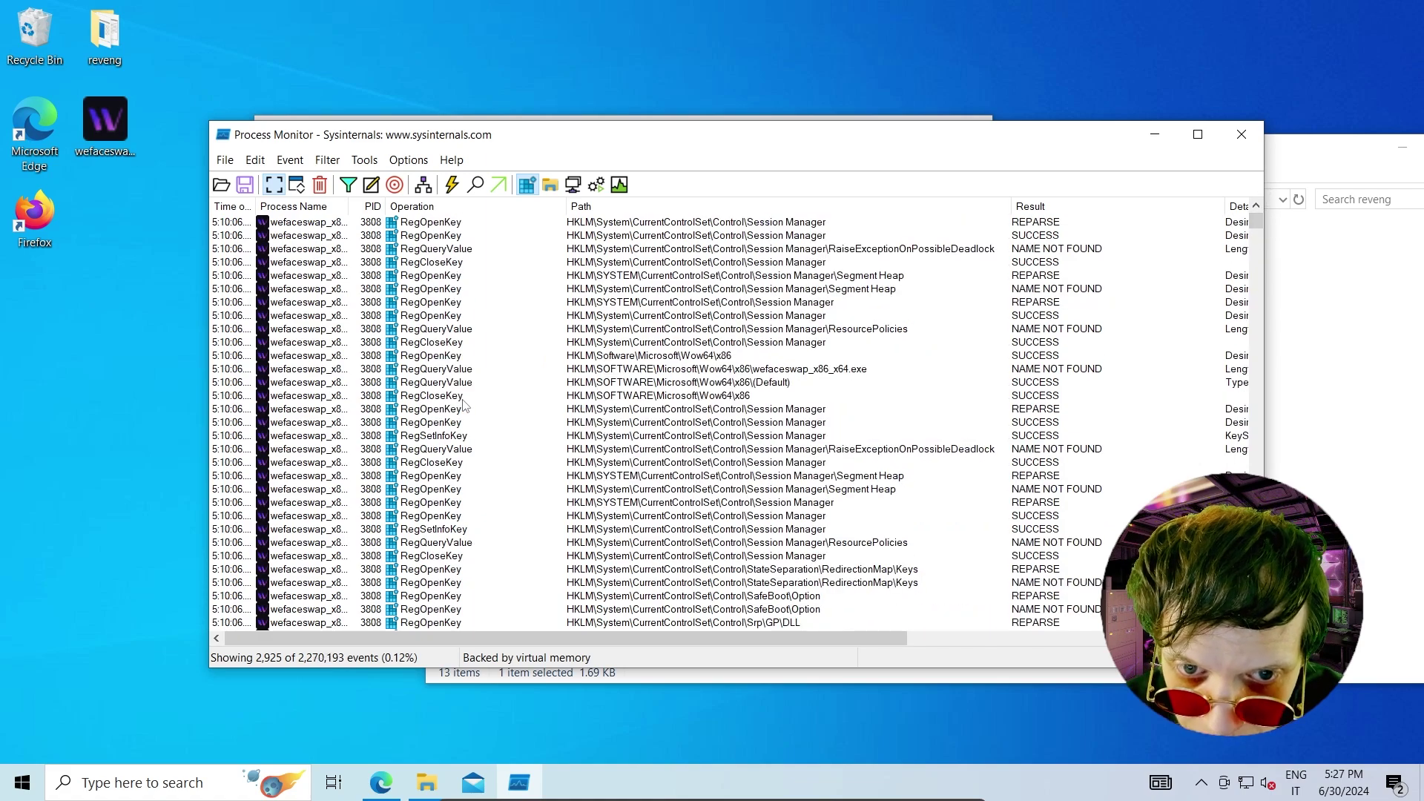
Examine the registry paths accessed from the first event onward, selecting the Windows NT\DnsClient entry and the final HKCU\SOFTWARE\Microsoft\Windows NT\CurrentVersion entry
{"action": "left_click", "coordinate": [444, 529]}
{"action": "scroll", "coordinate": [452, 556], "scroll_direction": "down", "scroll_amount": 3}
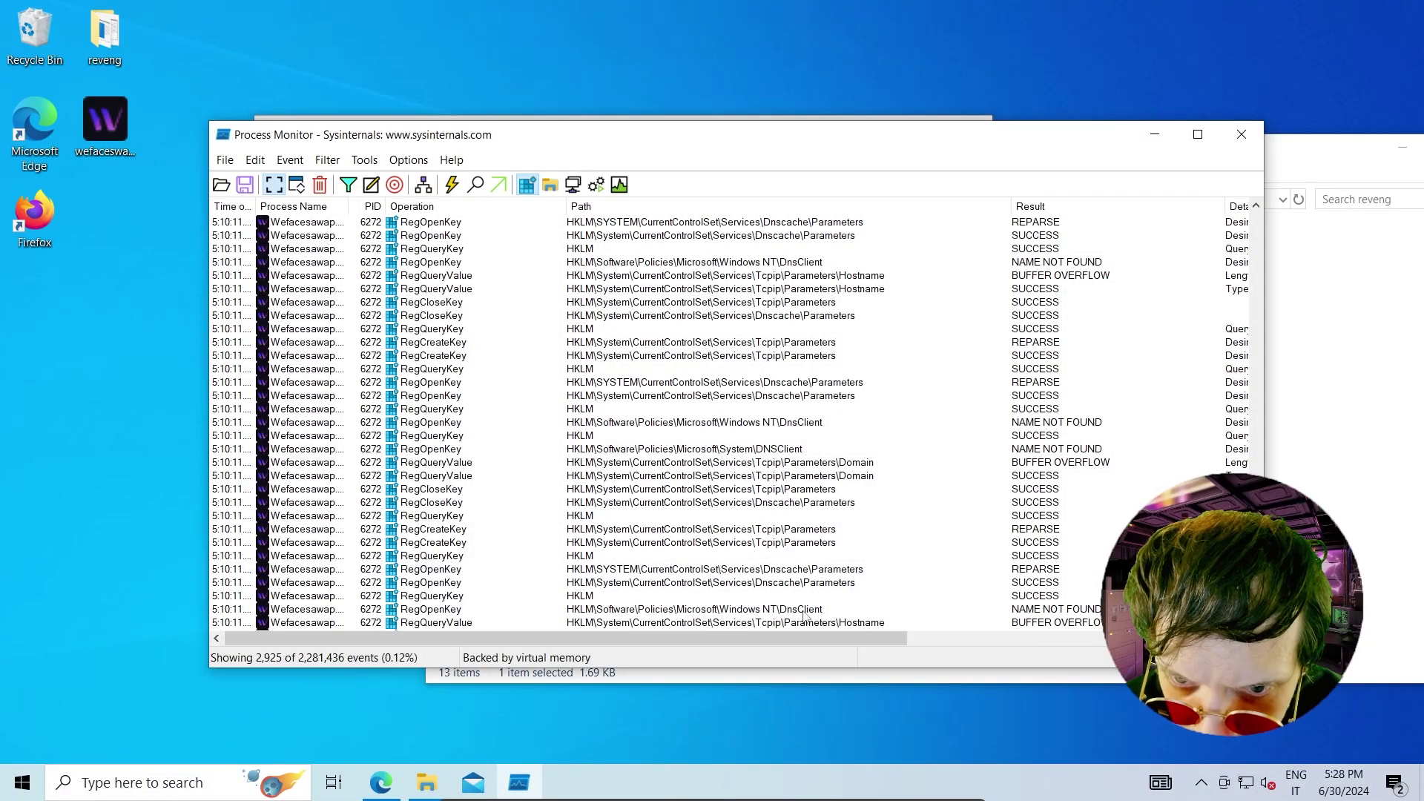
{"action": "left_click", "coordinate": [804, 610]}
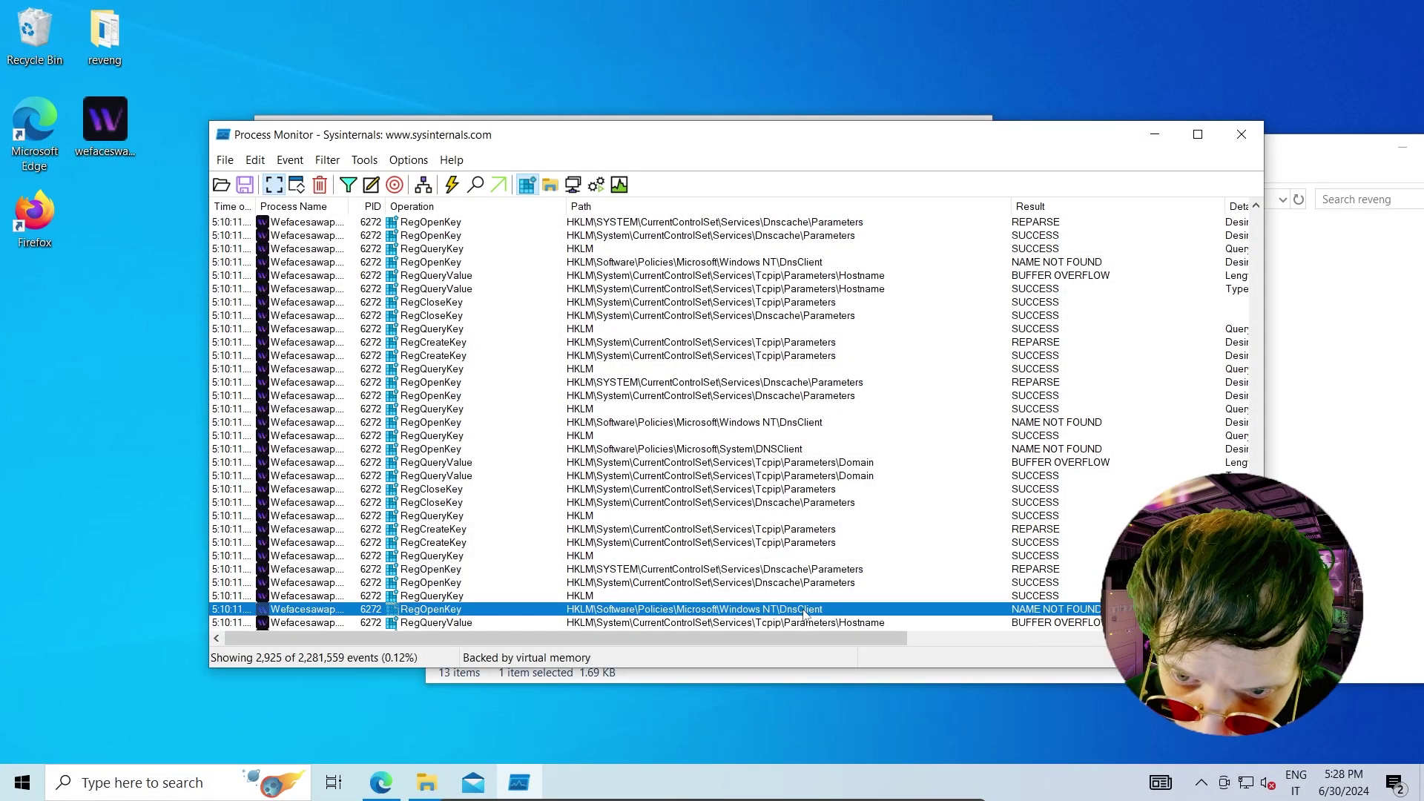
{"action": "scroll", "coordinate": [912, 540], "scroll_direction": "down", "scroll_amount": 1}
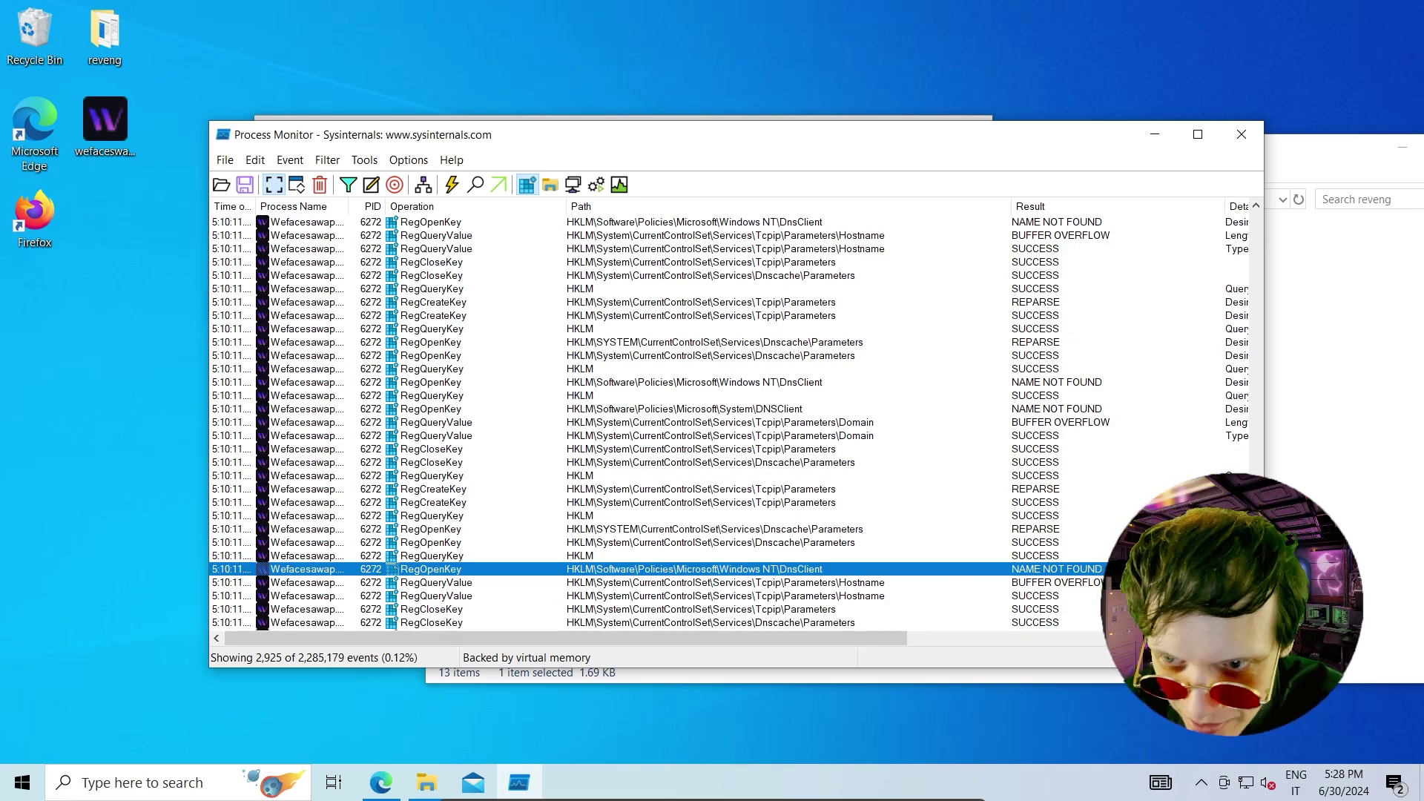
{"action": "scroll", "coordinate": [882, 585], "scroll_direction": "down", "scroll_amount": 10}
{"action": "scroll", "coordinate": [881, 584], "scroll_direction": "down", "scroll_amount": 15}
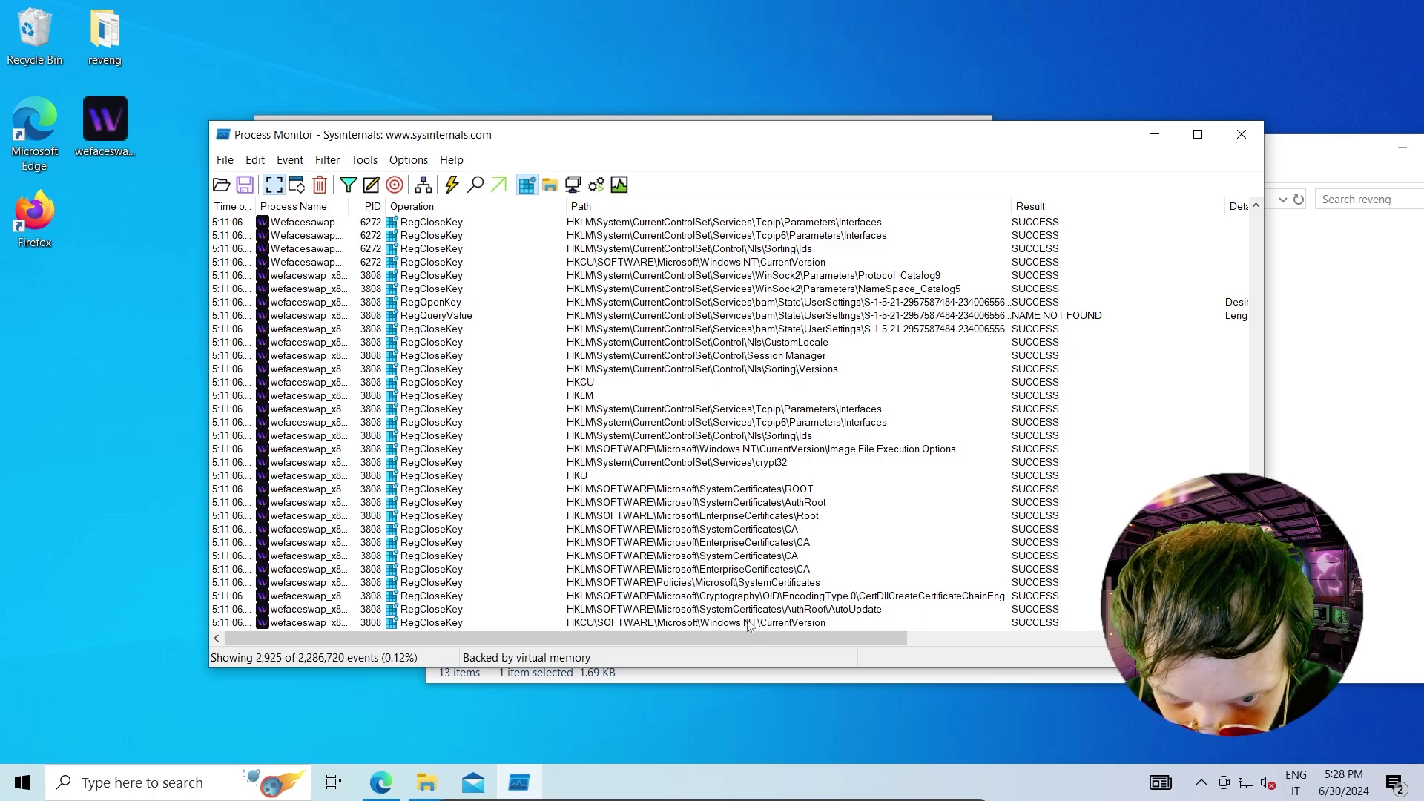
{"action": "left_click", "coordinate": [794, 623]}
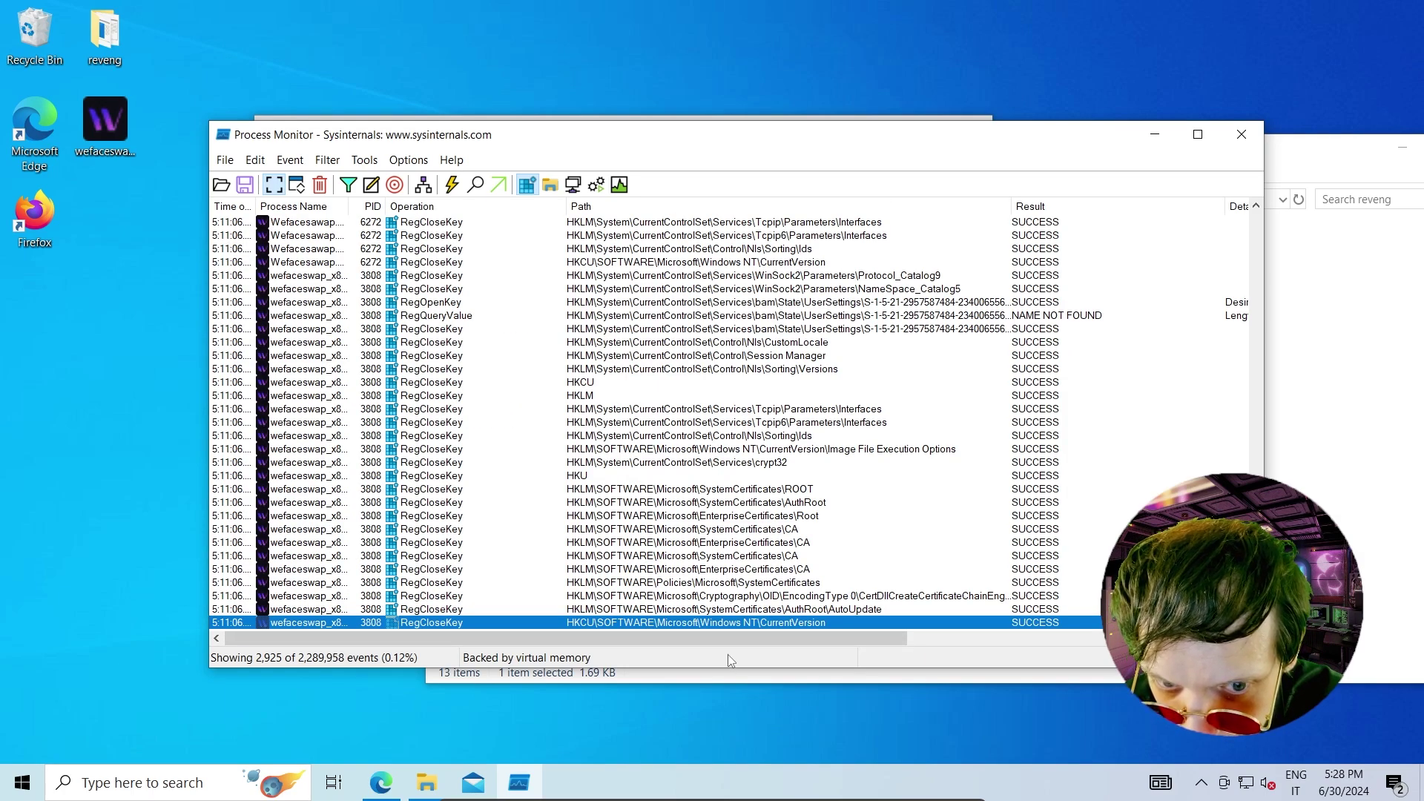
Search Windows for "reg", launch Registry Editor and allow it to run with administrator rights
{"action": "left_click", "coordinate": [21, 785]}
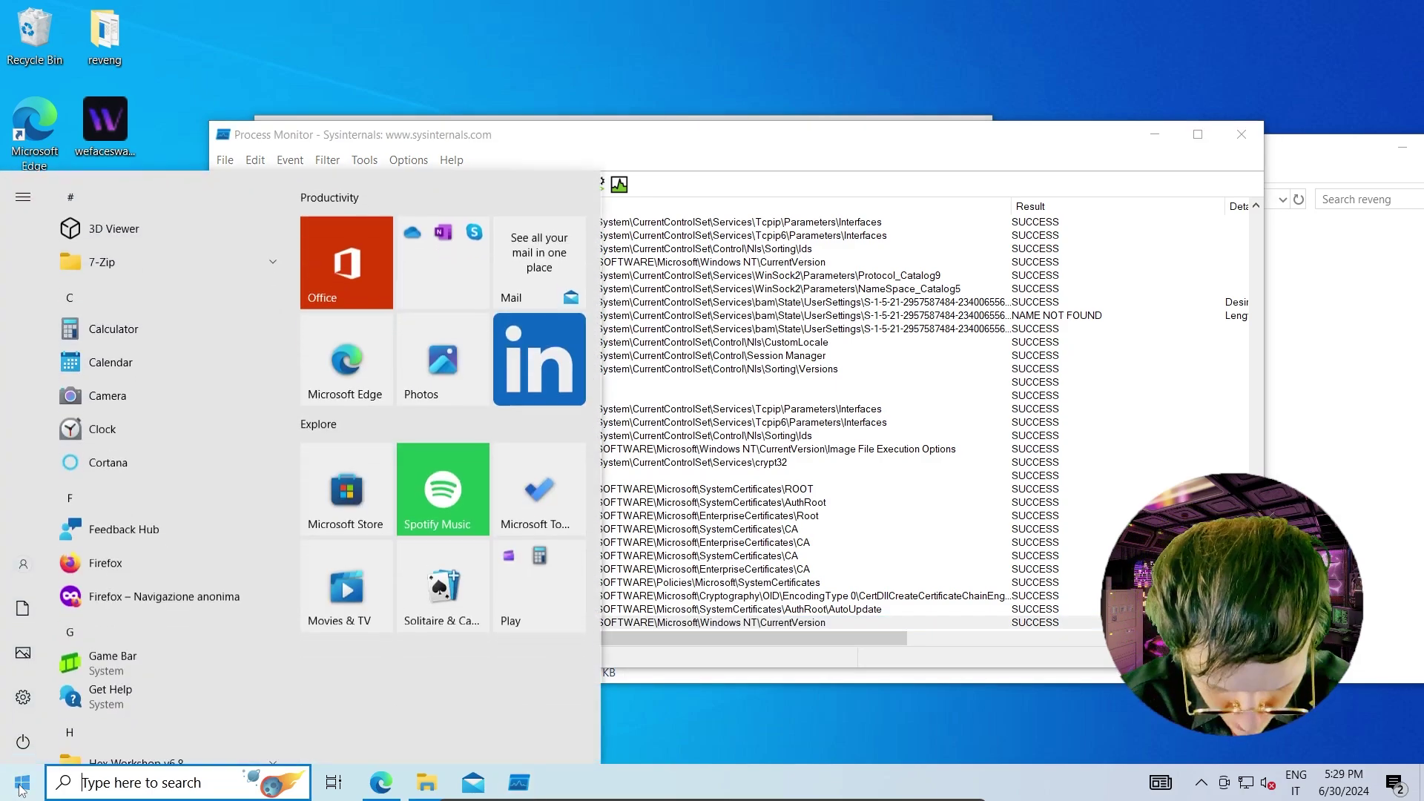
{"action": "type", "text": "reg"}
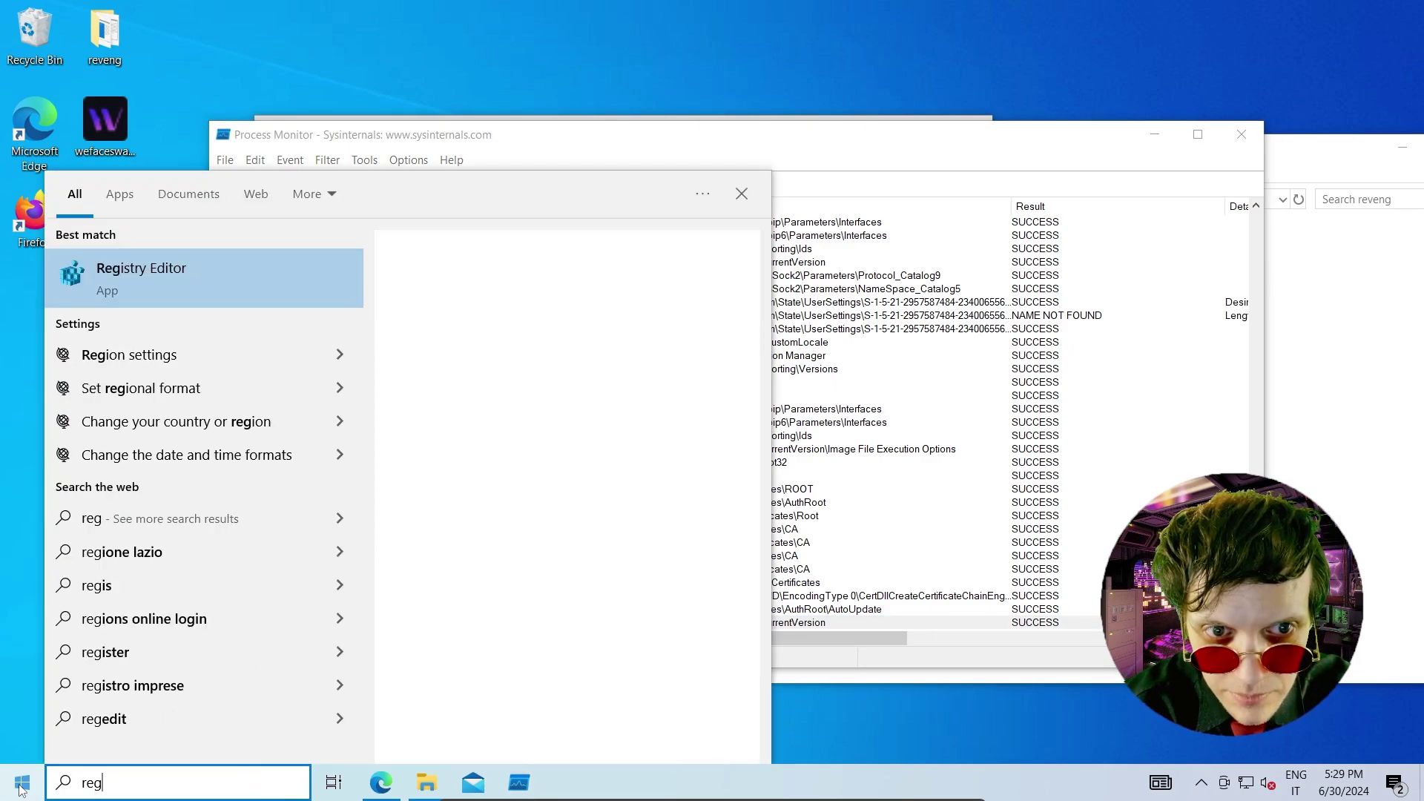
{"action": "left_click", "coordinate": [149, 280]}
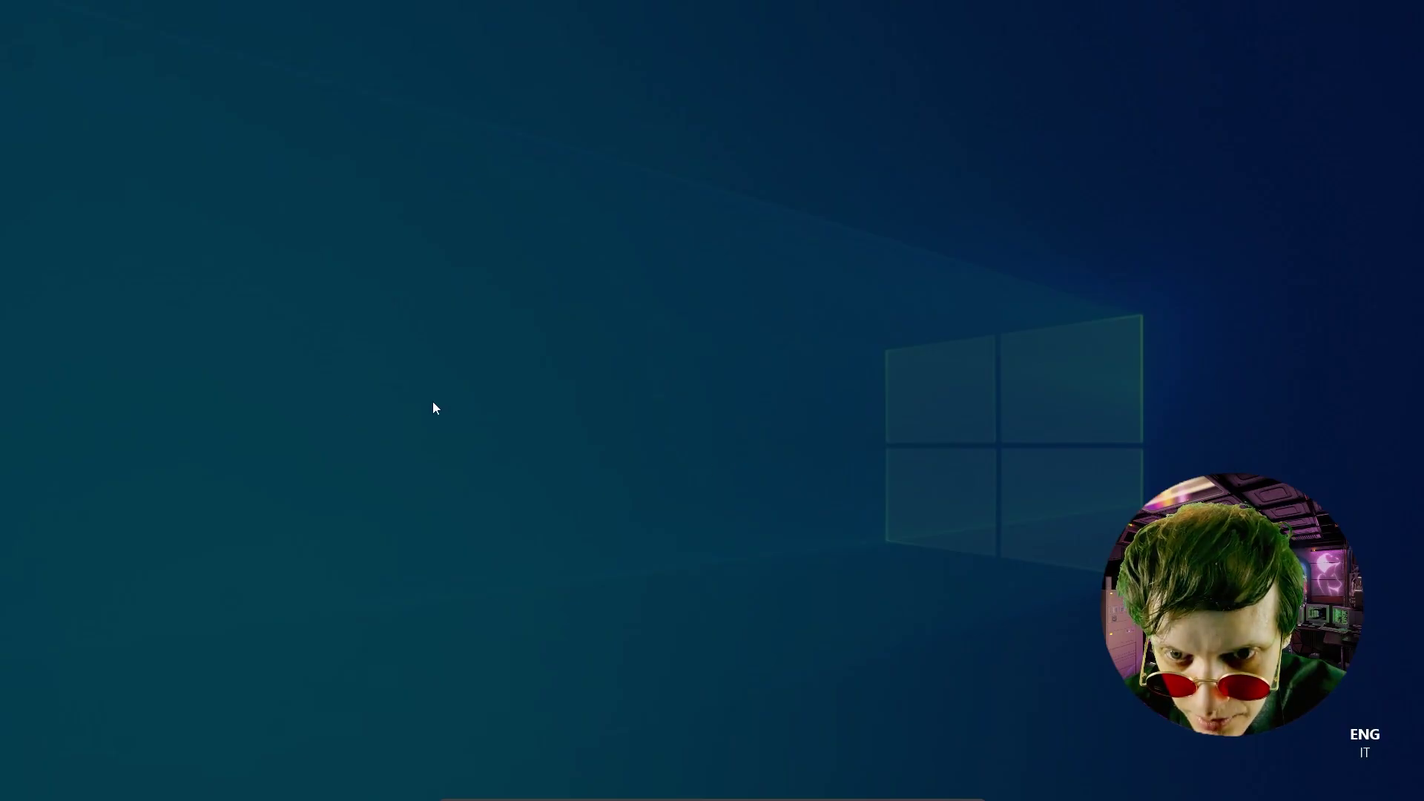
{"action": "left_click", "coordinate": [616, 509]}
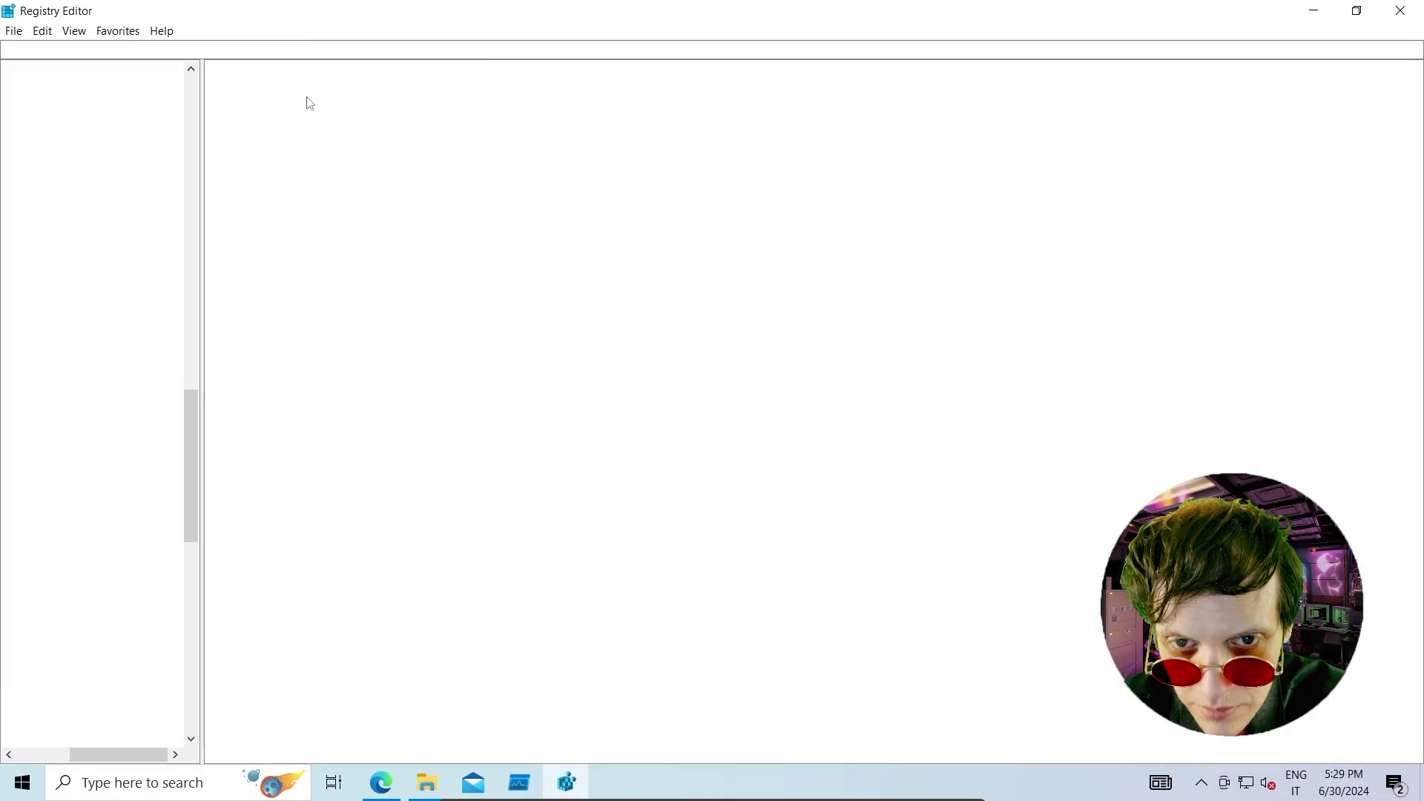
Arrange the Process Monitor and Registry Editor windows side by side so the event paths and registry tree can be compared
{"action": "left_click_drag", "start_coordinate": [310, 8], "coordinate": [973, 131]}
{"action": "left_click_drag", "start_coordinate": [565, 126], "coordinate": [358, 108]}
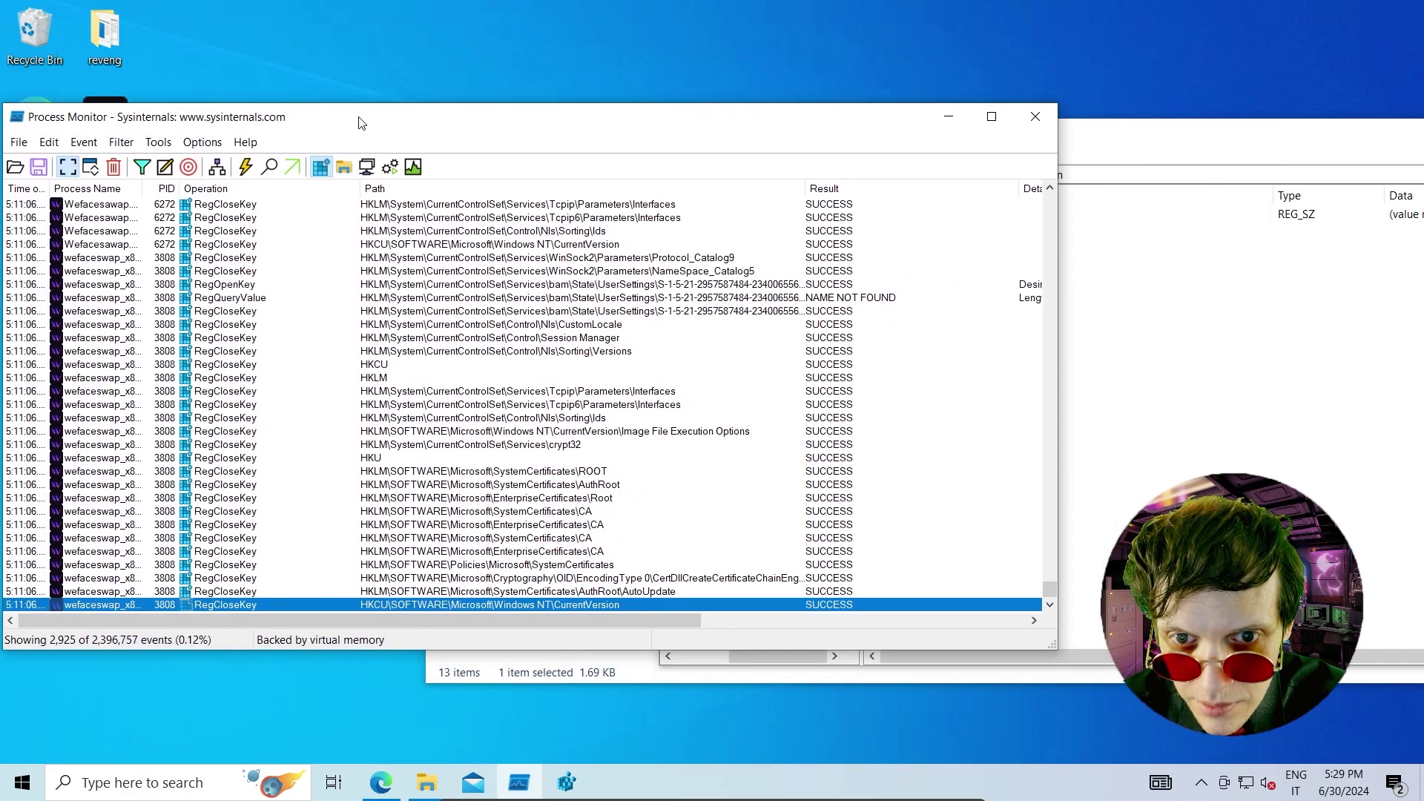
{"action": "left_click", "coordinate": [1142, 133]}
{"action": "left_click_drag", "start_coordinate": [1142, 134], "coordinate": [1289, 122]}
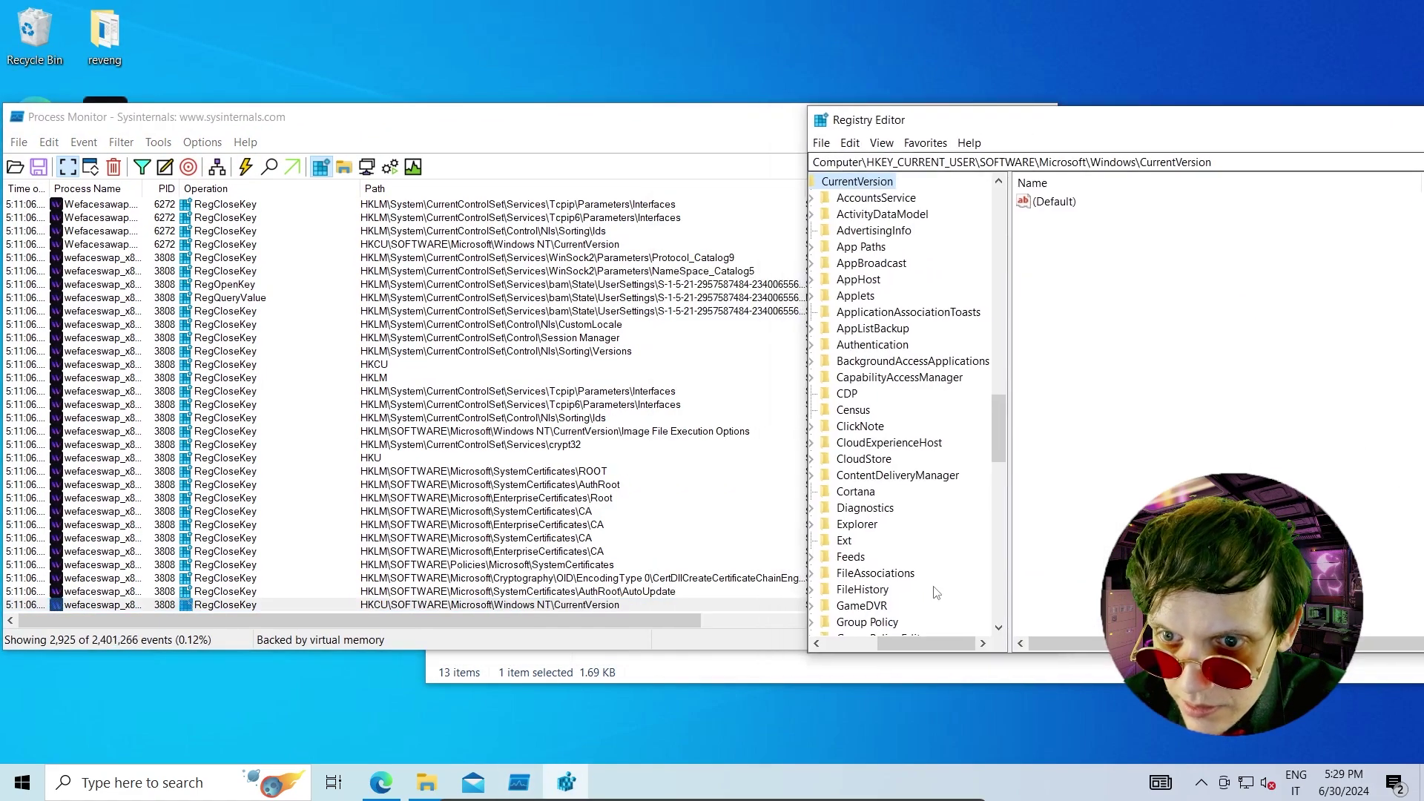
Maximize the Registry Editor window and widen its key tree so the subkey names under Windows\CurrentVersion are fully readable
{"action": "left_click_drag", "start_coordinate": [933, 640], "coordinate": [881, 641]}
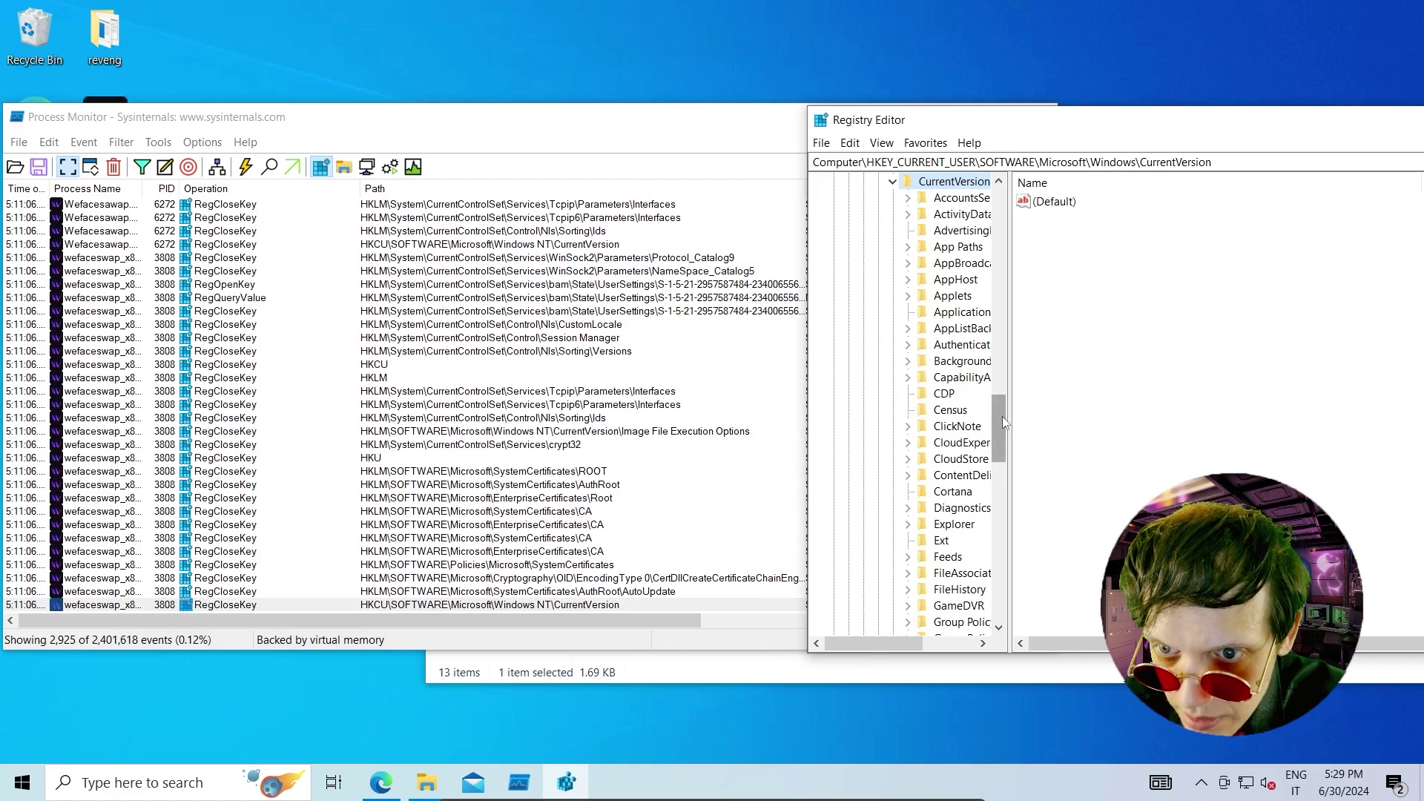
{"action": "left_click_drag", "start_coordinate": [1002, 416], "coordinate": [999, 388]}
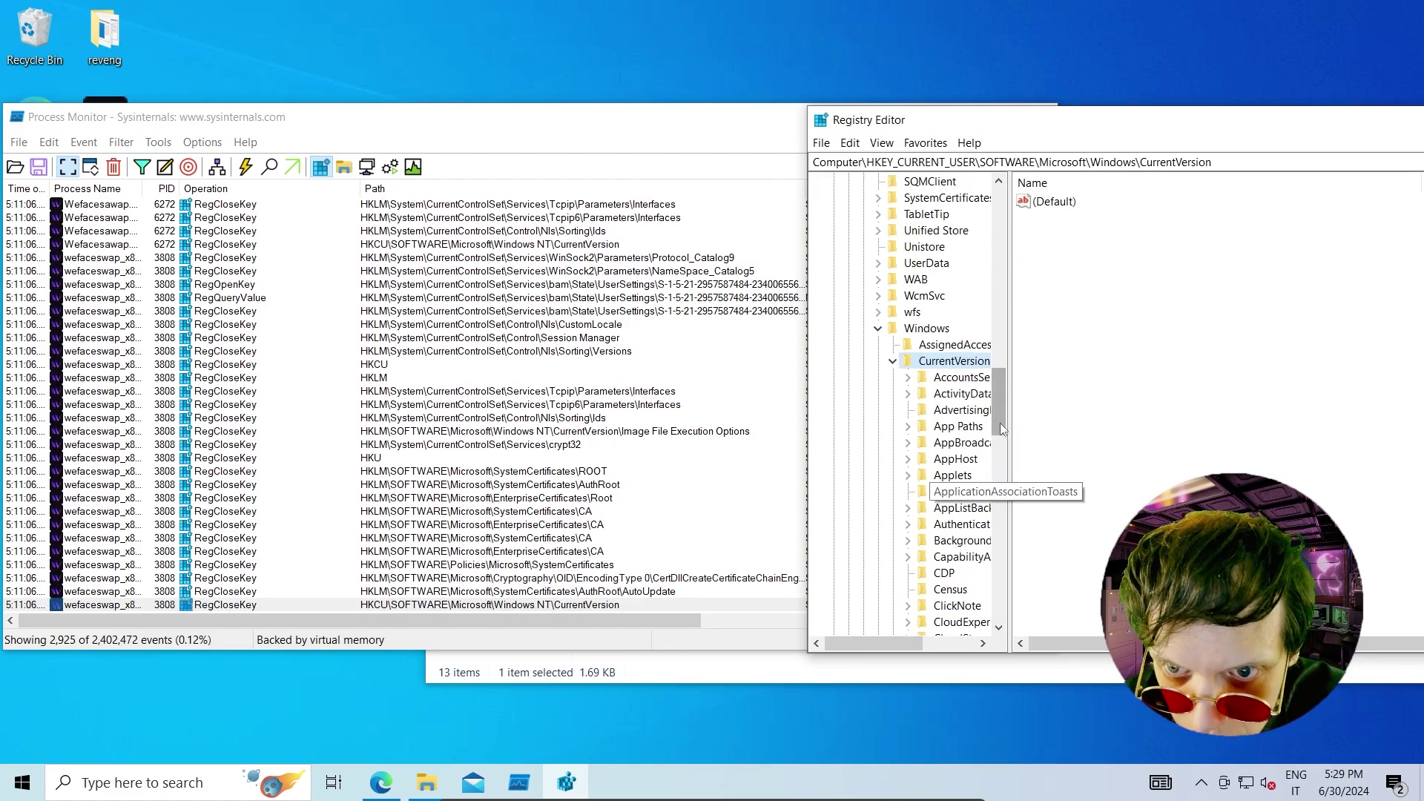
{"action": "left_click_drag", "start_coordinate": [1002, 410], "coordinate": [1000, 270]}
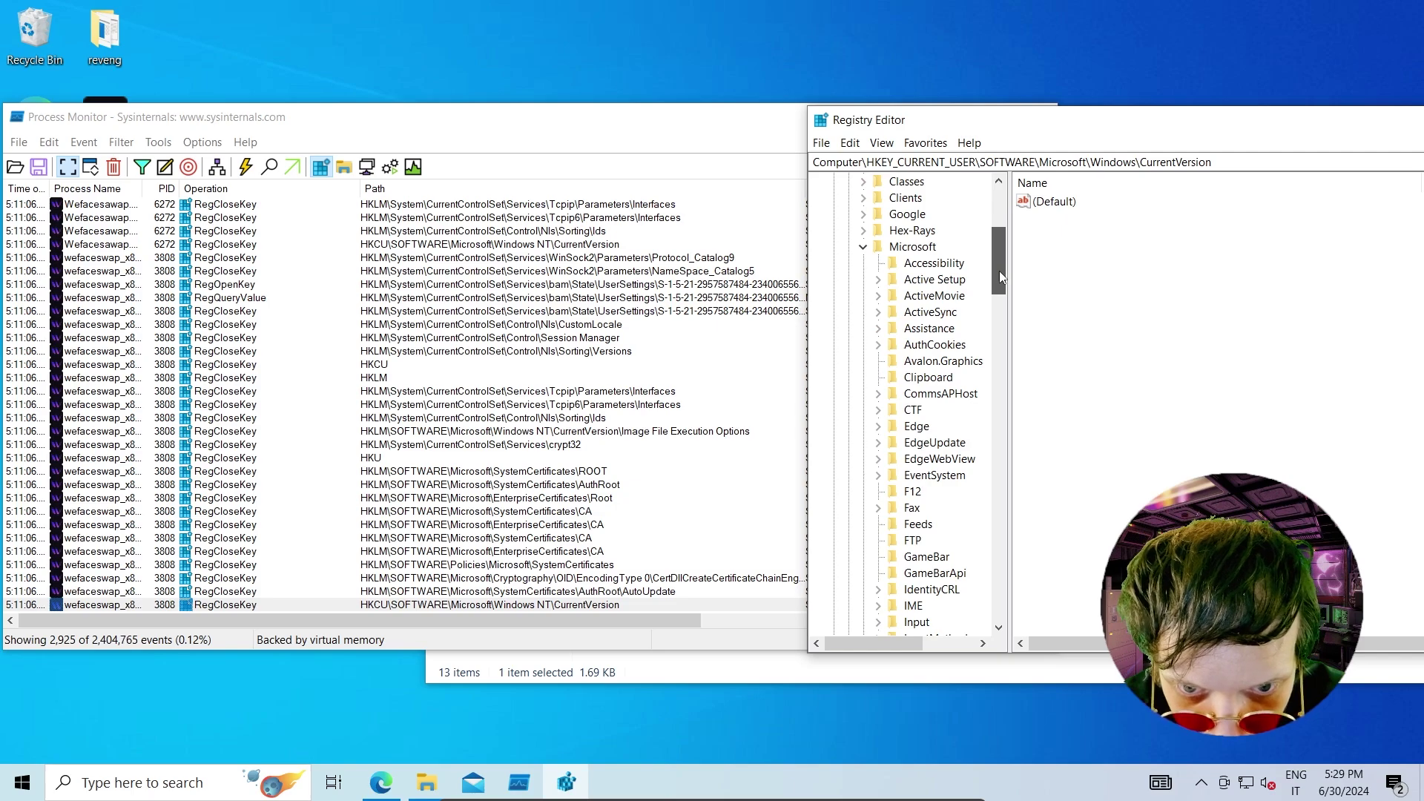
{"action": "left_click_drag", "start_coordinate": [999, 270], "coordinate": [1020, 387]}
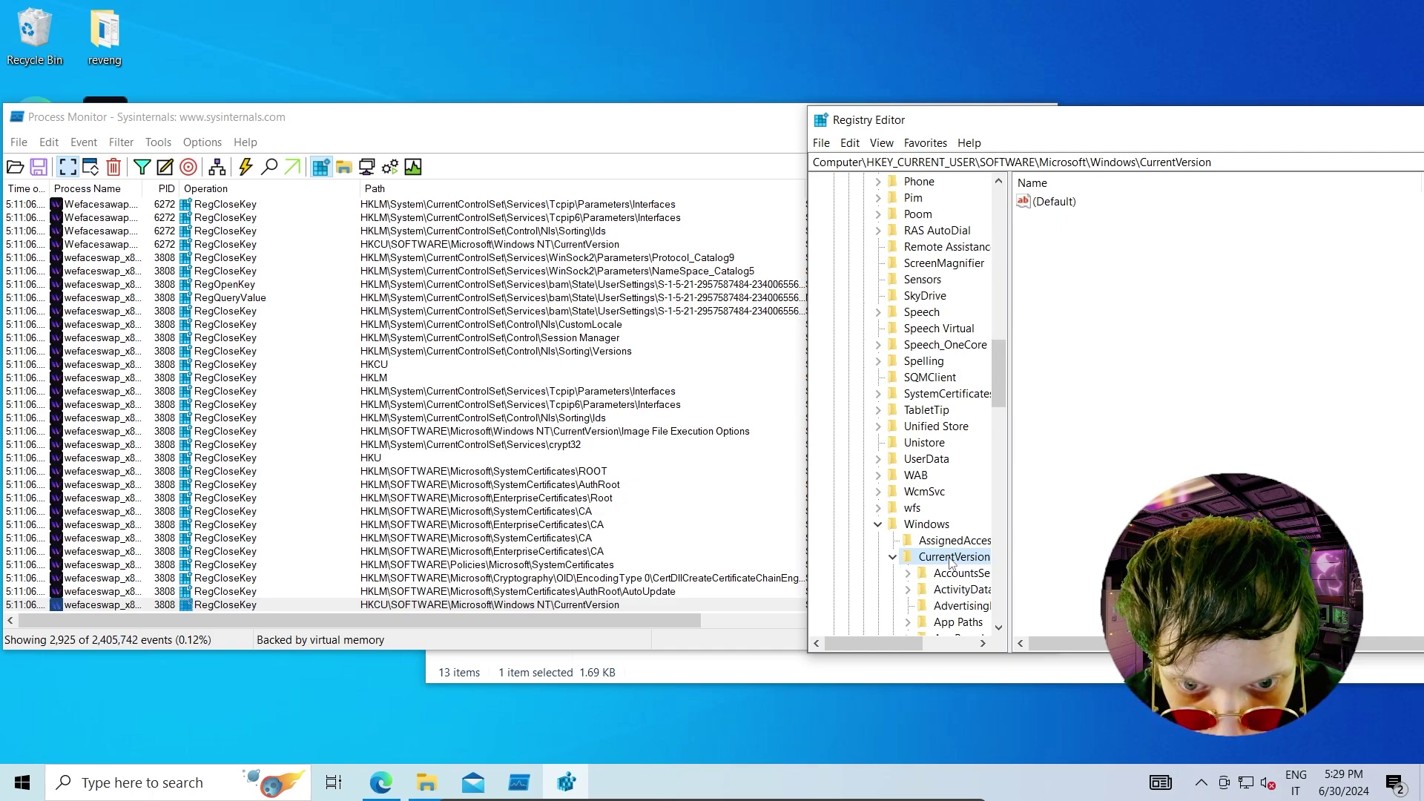
{"action": "double_click", "coordinate": [1005, 125]}
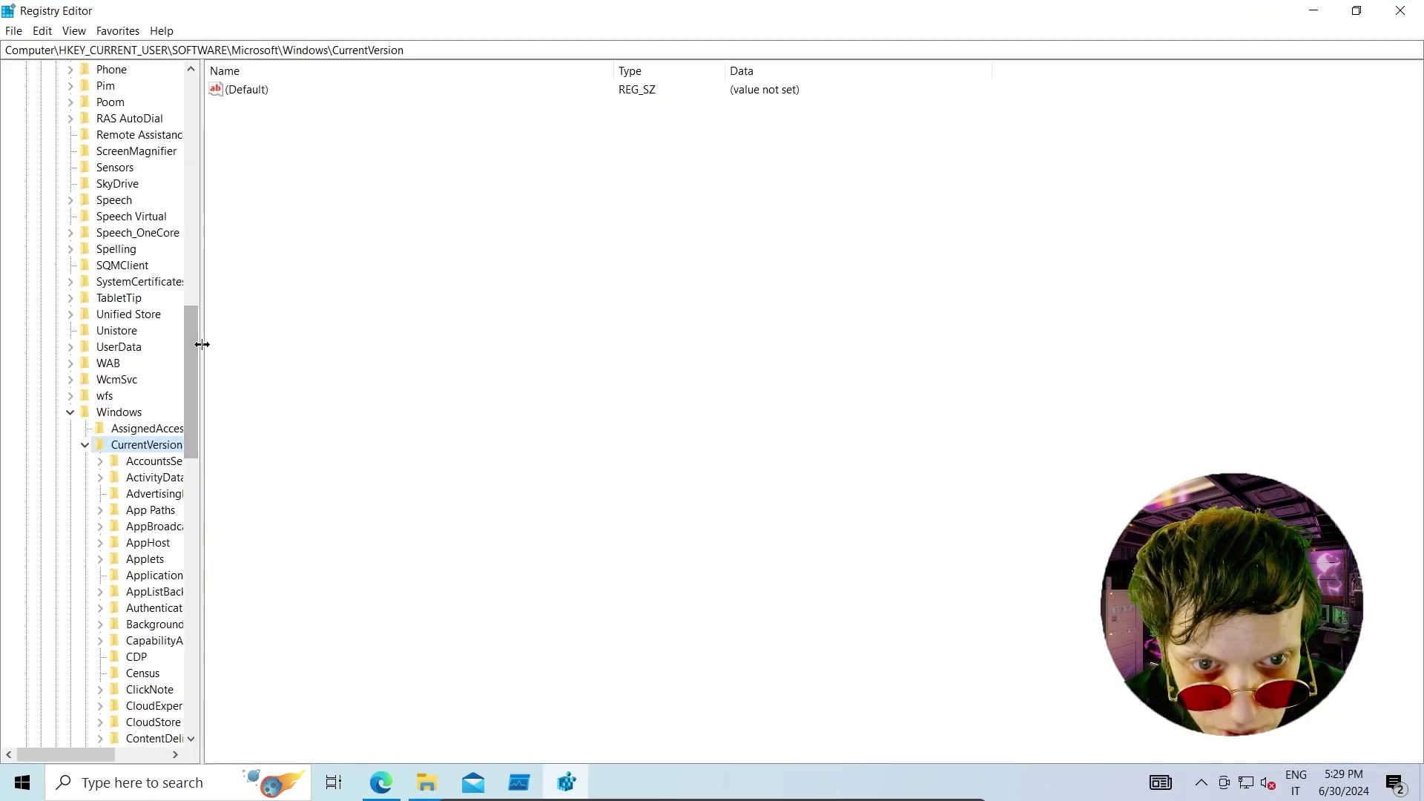
{"action": "left_click_drag", "start_coordinate": [199, 342], "coordinate": [627, 371]}
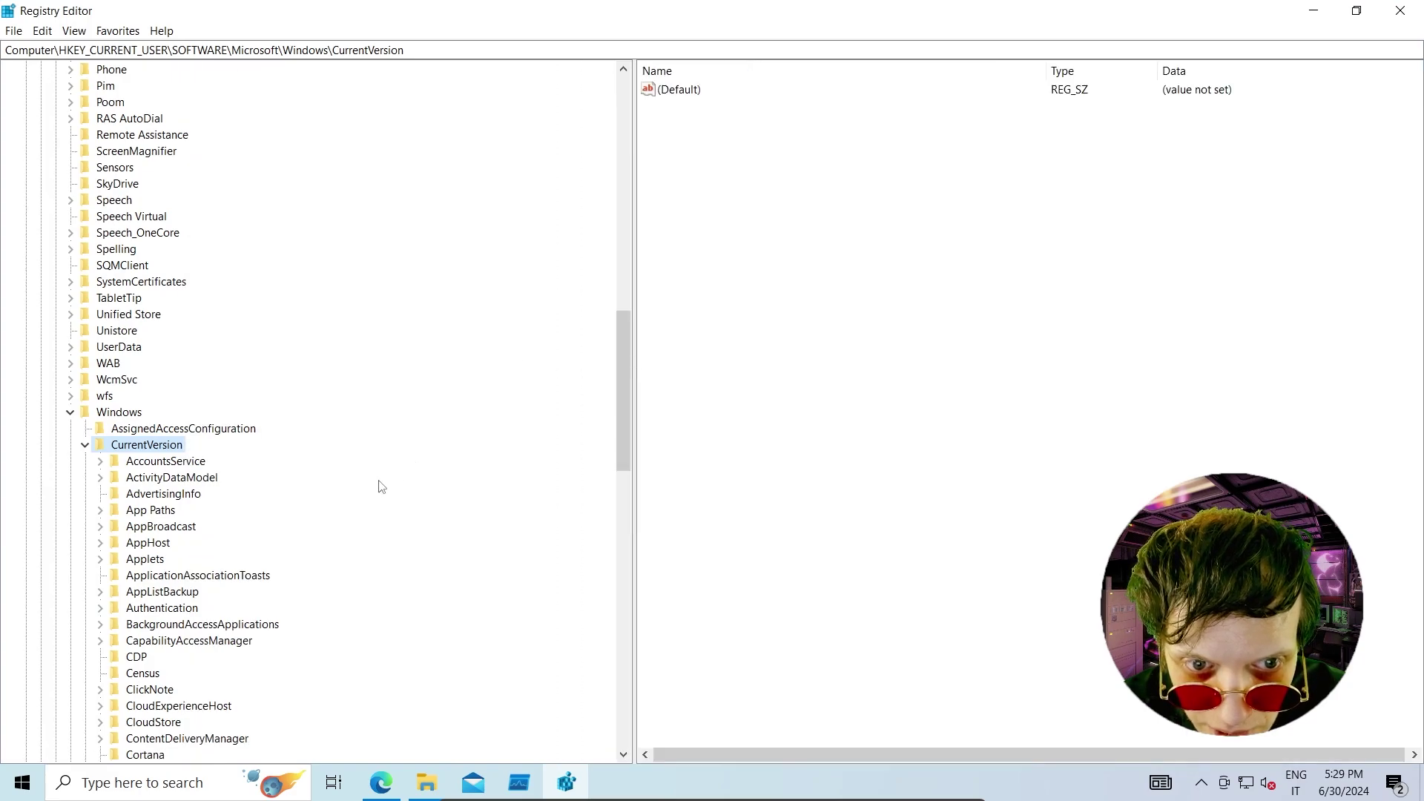
Open the Run key under HKEY_CURRENT_USER\SOFTWARE\Microsoft\Windows\CurrentVersion
{"action": "scroll", "coordinate": [387, 501], "scroll_direction": "down", "scroll_amount": 4}
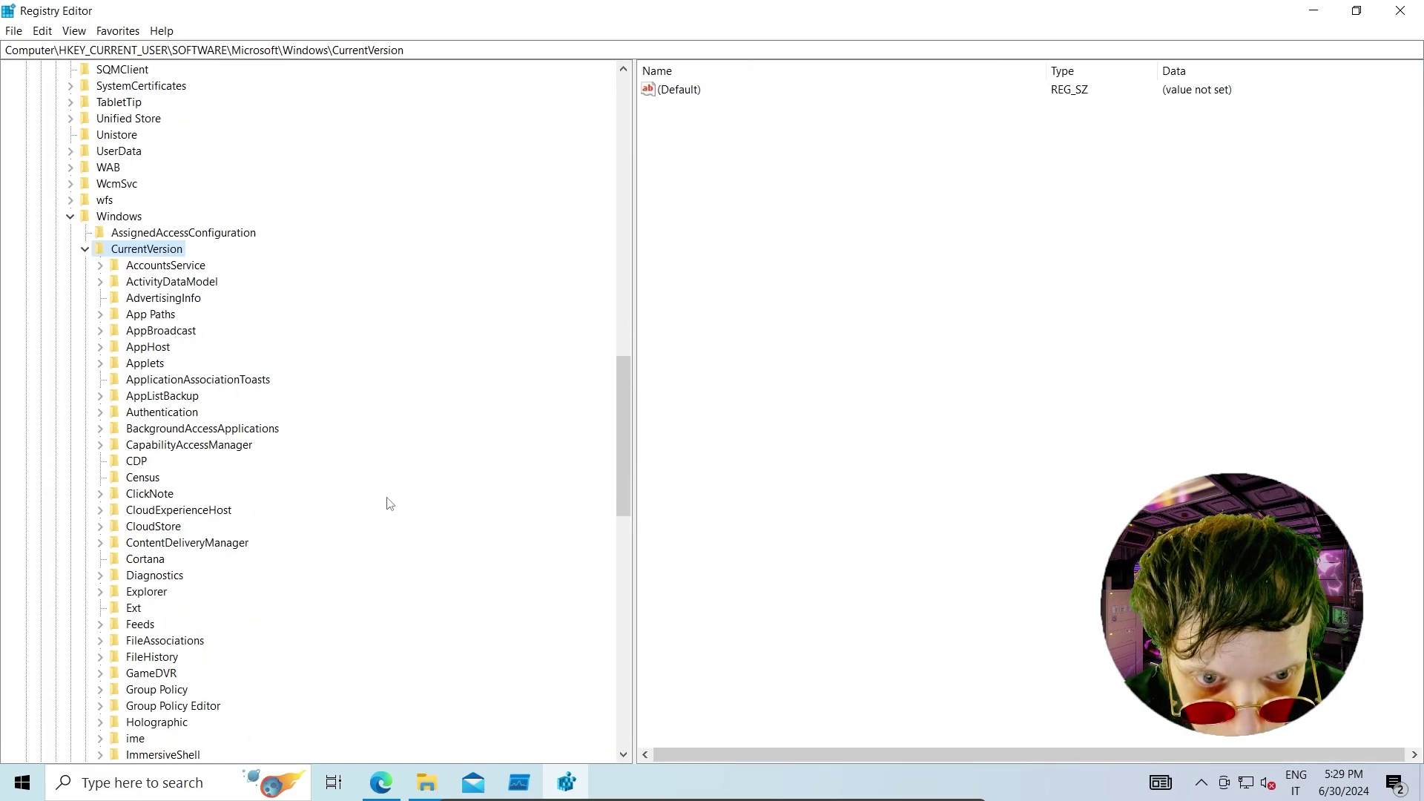
{"action": "scroll", "coordinate": [341, 512], "scroll_direction": "down", "scroll_amount": 2}
{"action": "left_click", "coordinate": [182, 591]}
{"action": "key", "text": "r"}
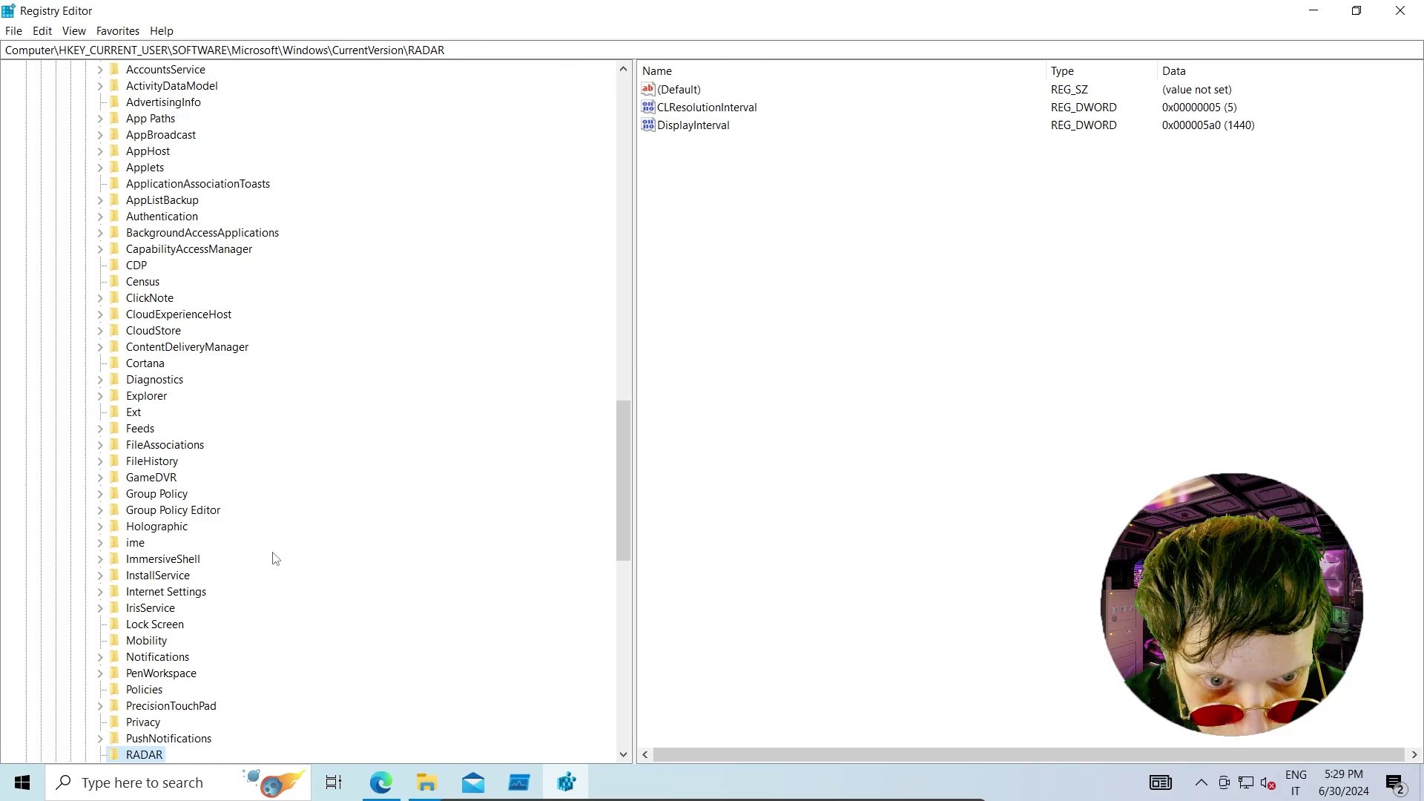
{"action": "scroll", "coordinate": [321, 495], "scroll_direction": "down", "scroll_amount": 4}
{"action": "left_click", "coordinate": [138, 594]}
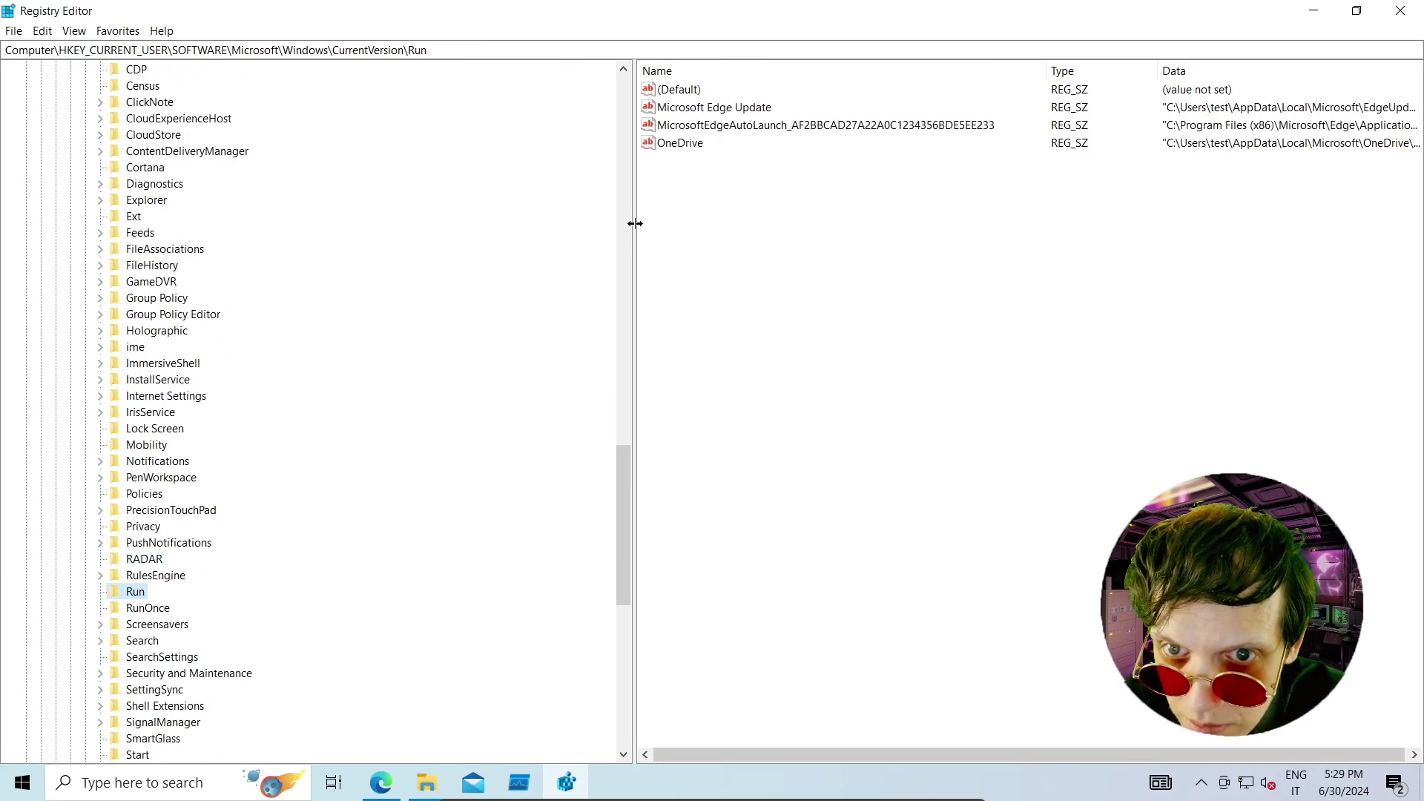
Resize the value list columns to show the full data paths and examine the Run key's startup entries
{"action": "left_click_drag", "start_coordinate": [634, 223], "coordinate": [359, 213]}
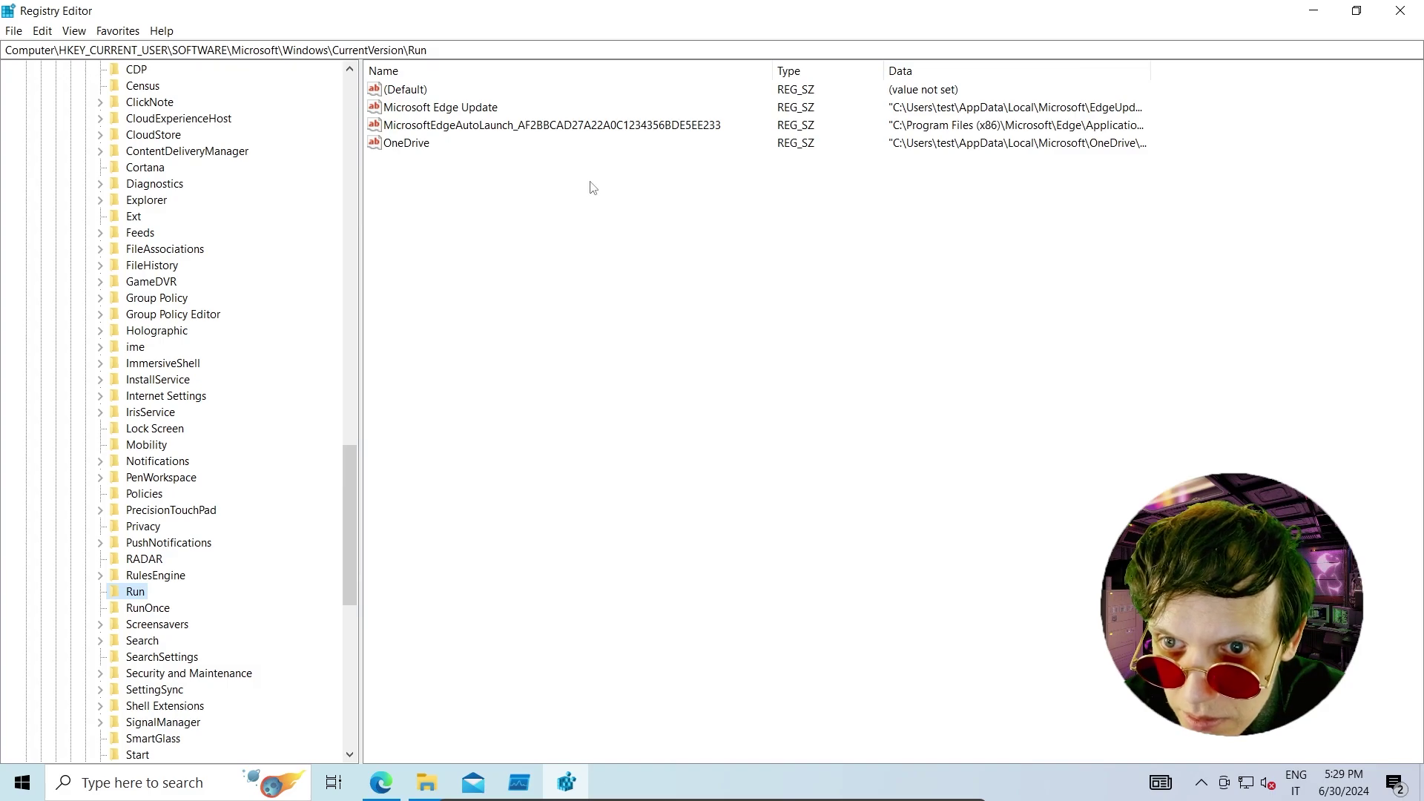
{"action": "left_click_drag", "start_coordinate": [1160, 71], "coordinate": [1418, 70]}
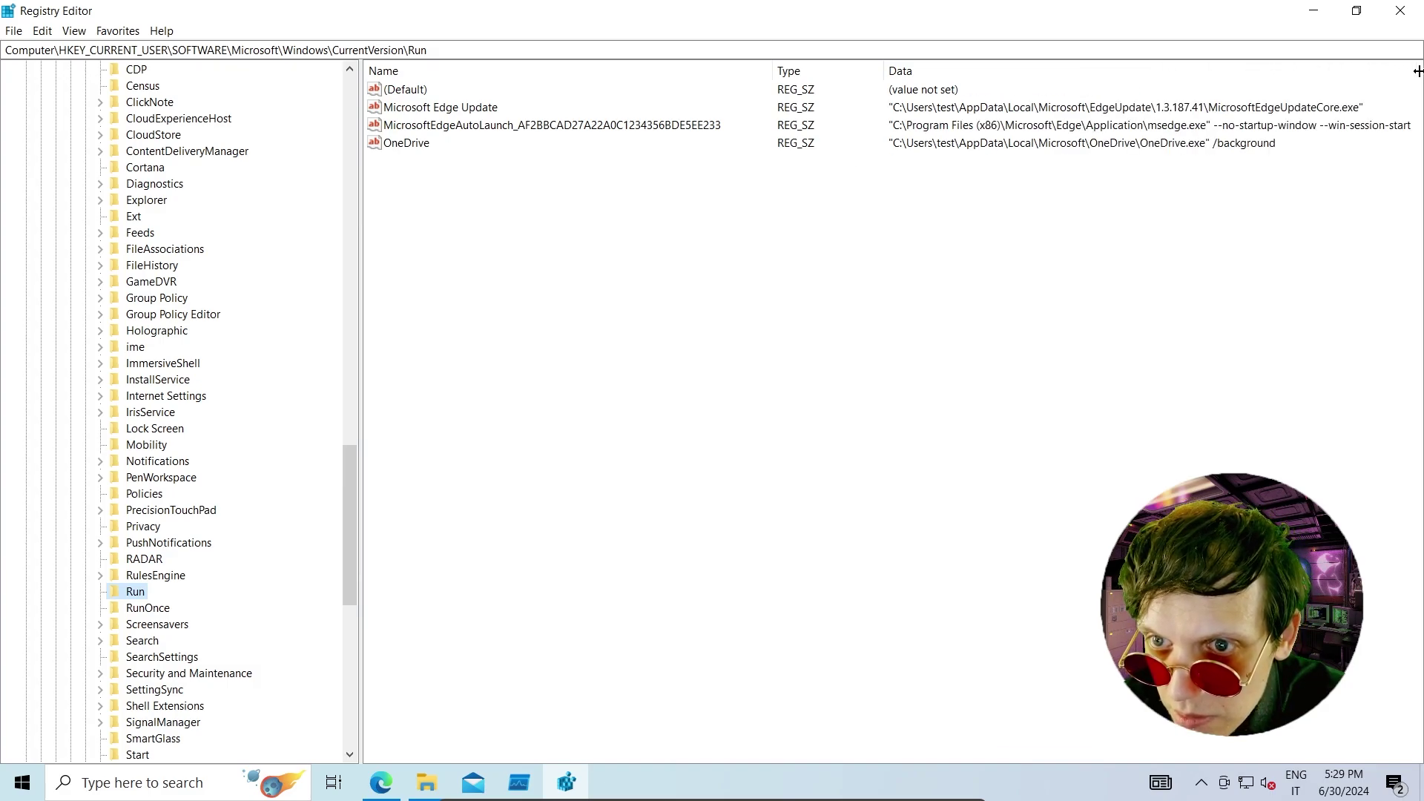
{"action": "mouse_move", "coordinate": [773, 71]}
{"action": "left_mouse_down"}
{"action": "mouse_move", "coordinate": [728, 71]}
{"action": "mouse_move", "coordinate": [745, 72]}
{"action": "left_mouse_up"}
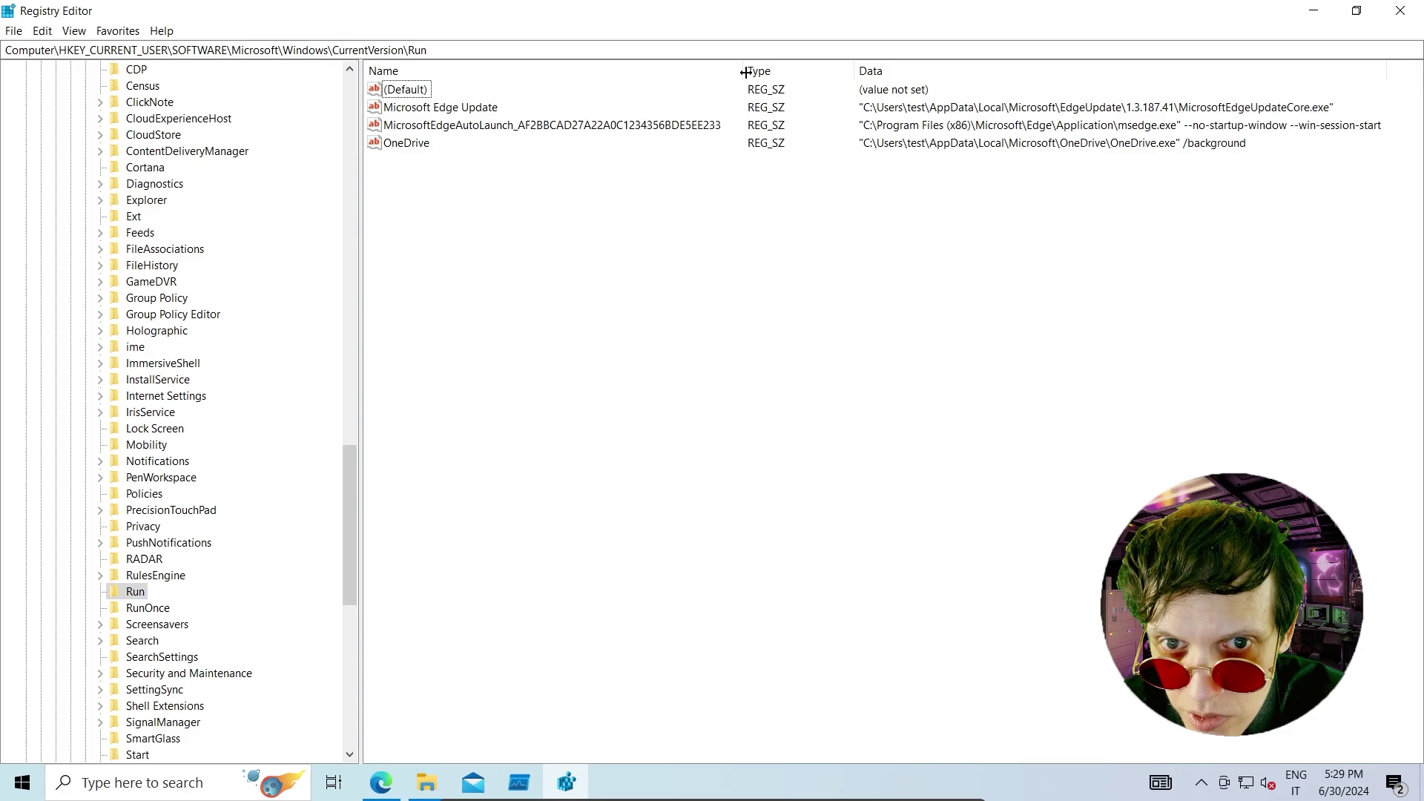
{"action": "left_click", "coordinate": [489, 108]}
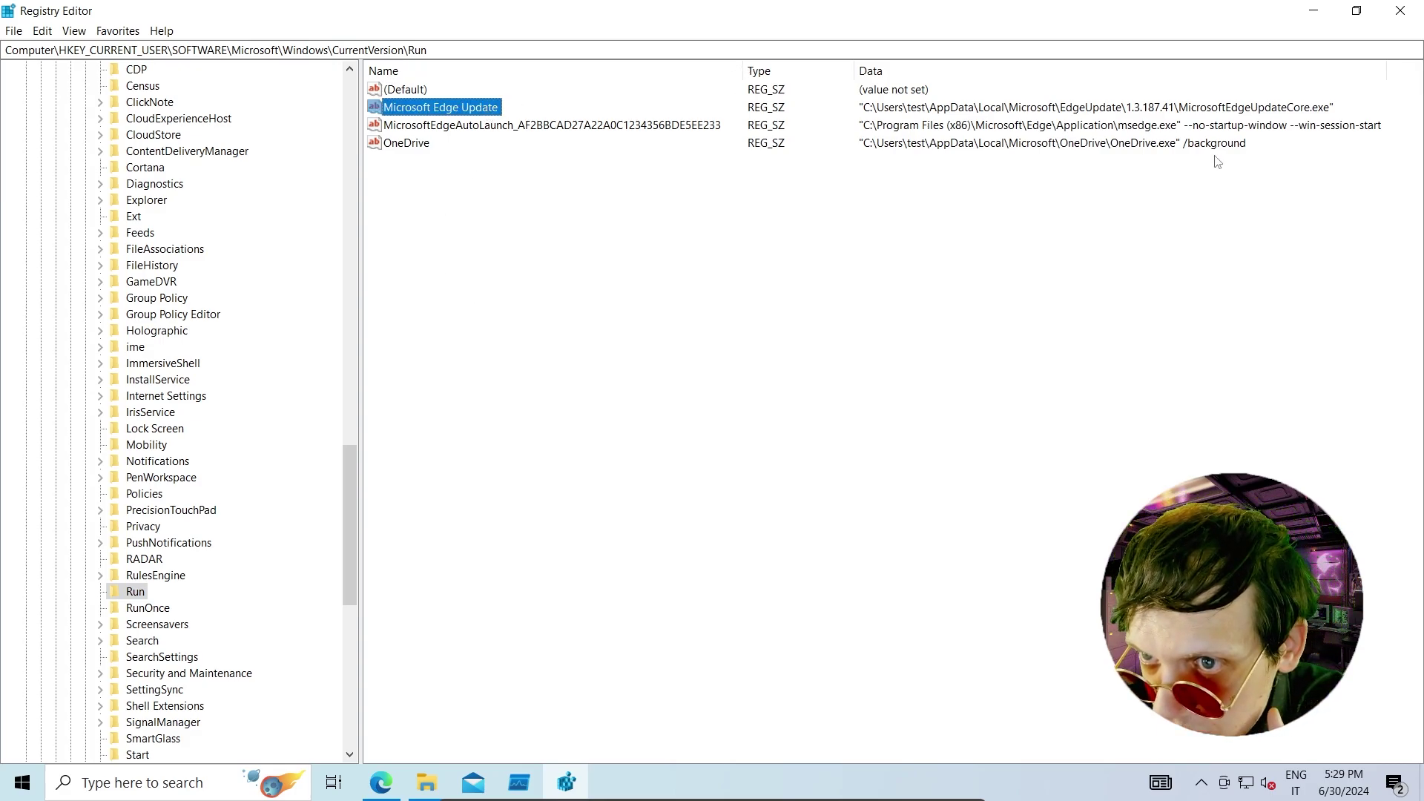
{"action": "left_click", "coordinate": [903, 238]}
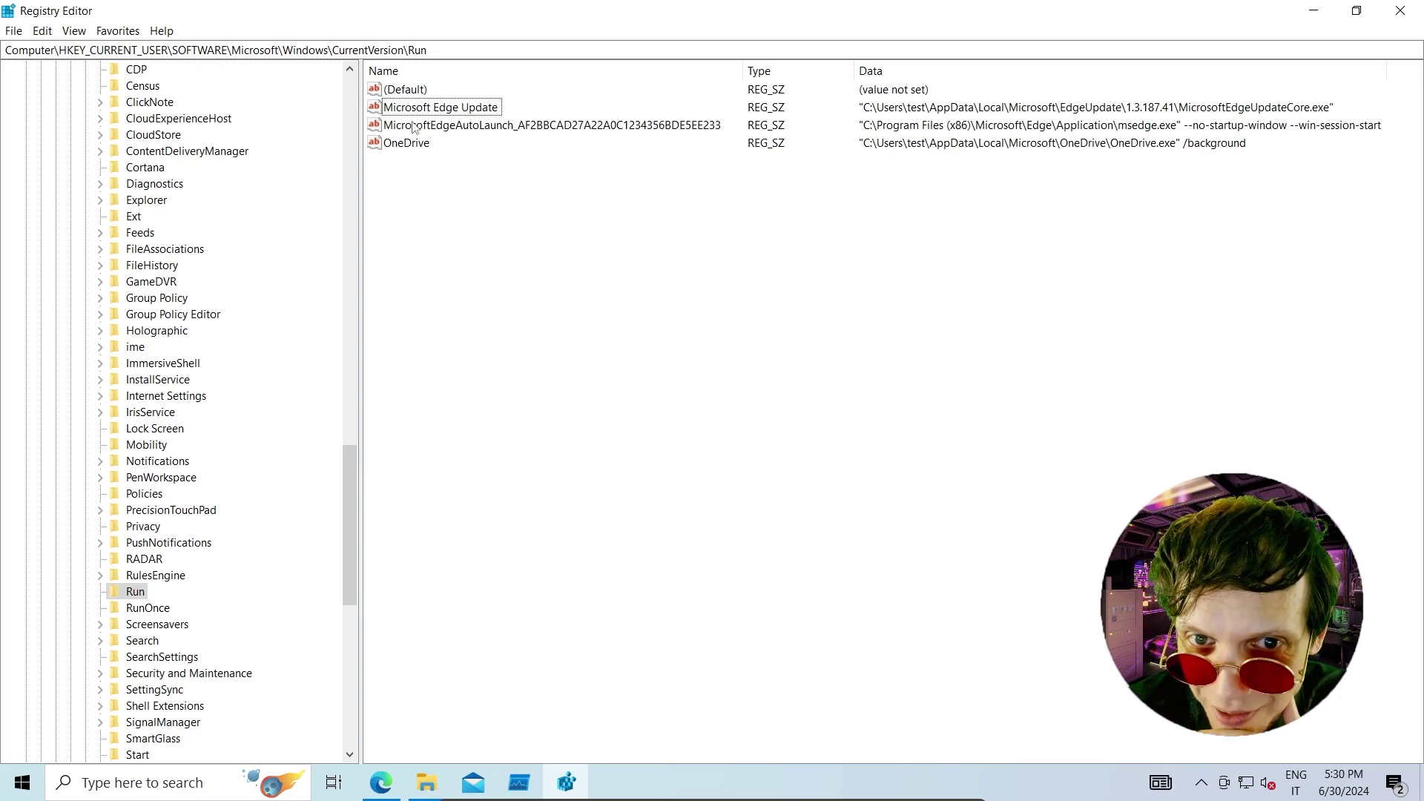
Switch back to Process Monitor, reposition its window and return to the earliest registry event
{"action": "left_click", "coordinate": [519, 782]}
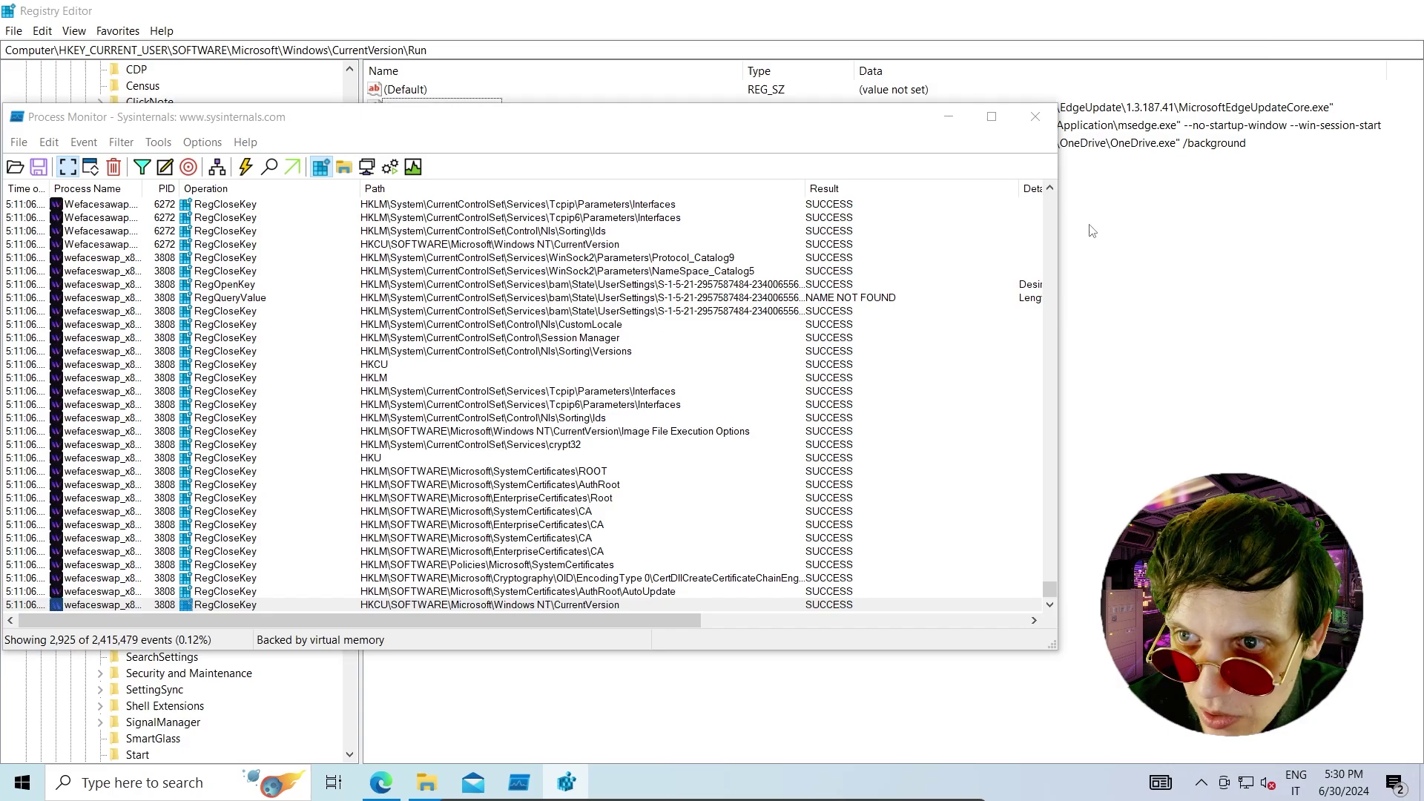
{"action": "left_click_drag", "start_coordinate": [371, 117], "coordinate": [663, 85]}
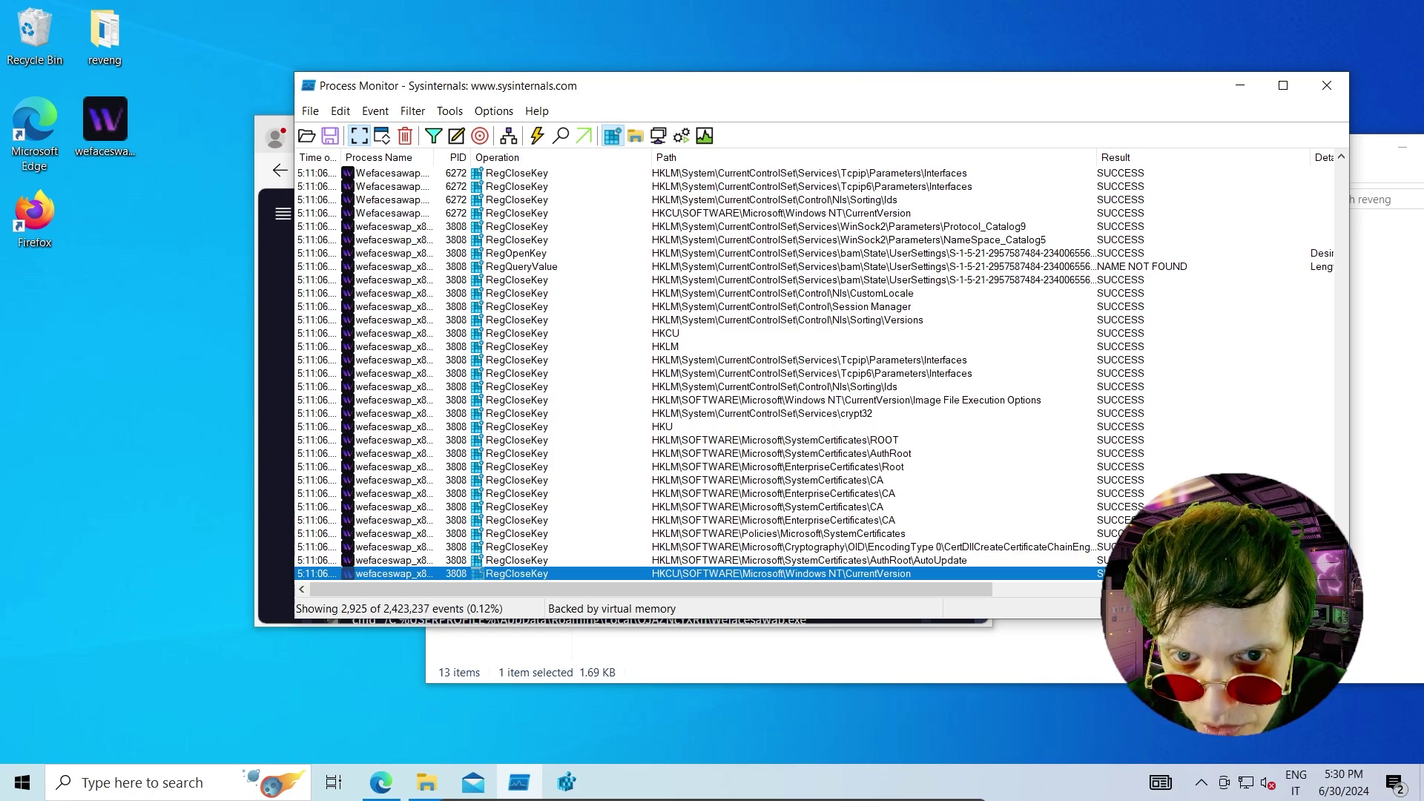
{"action": "left_click_drag", "start_coordinate": [1338, 312], "coordinate": [1328, 138]}
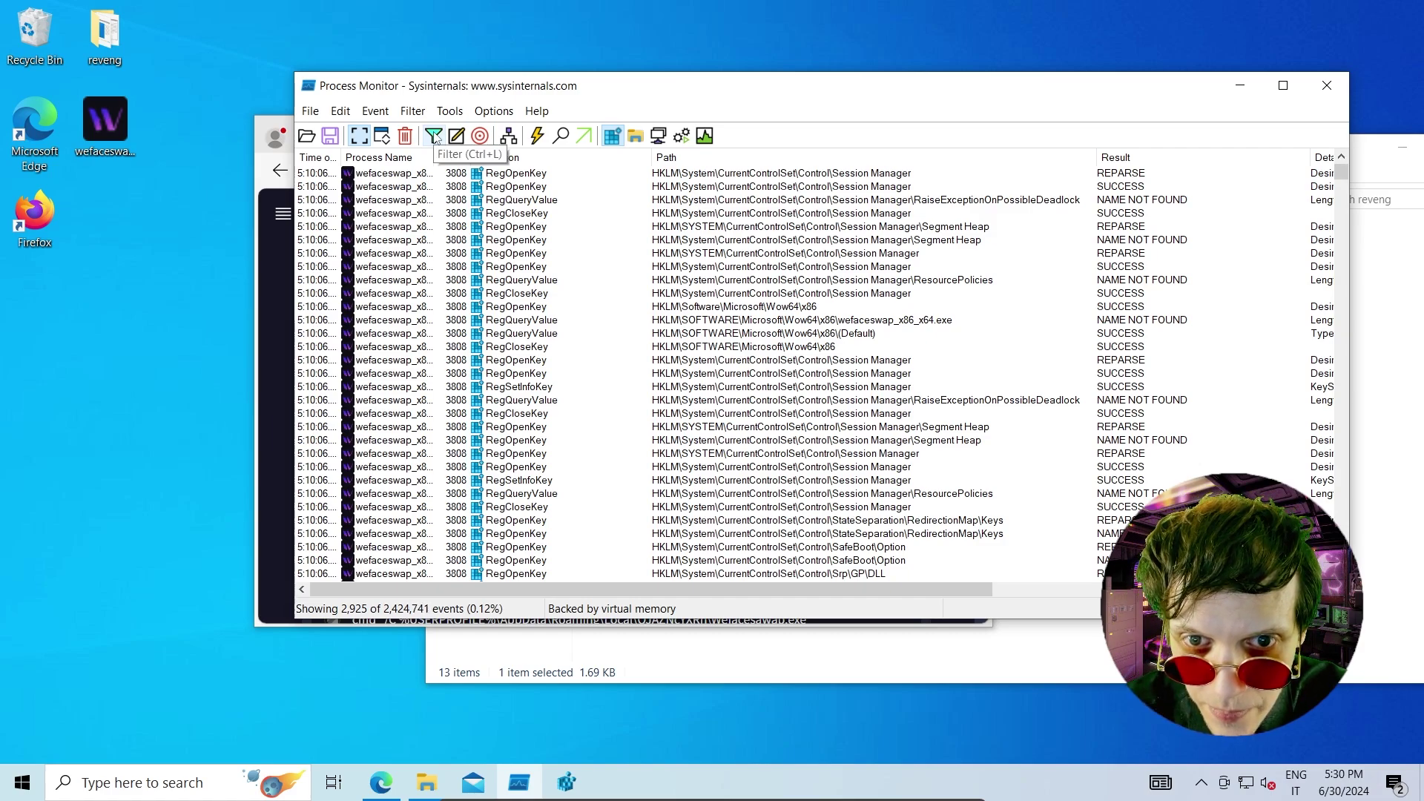
Add and apply an include filter rule for events whose Operation contains "setinfo"
{"action": "left_click", "coordinate": [434, 137]}
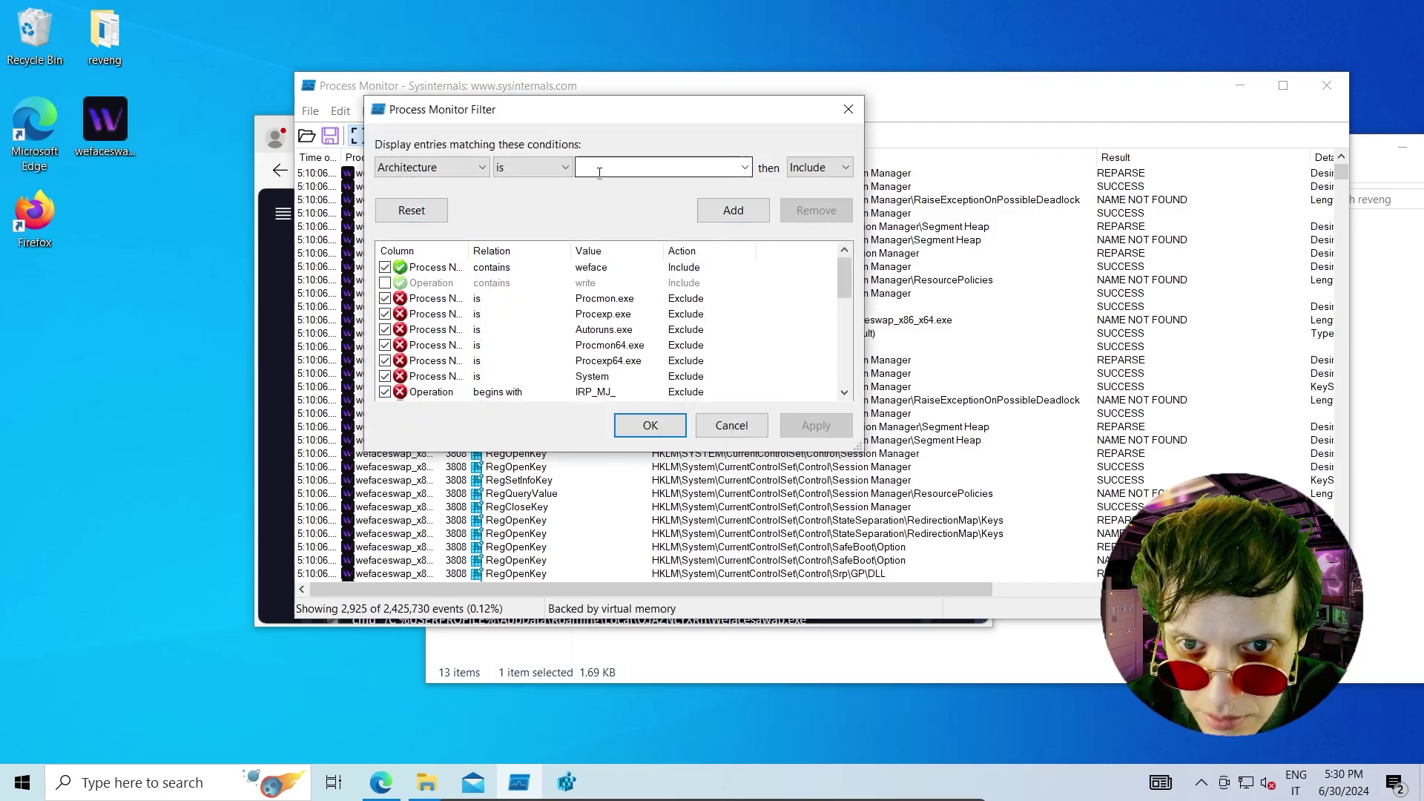
{"action": "left_click", "coordinate": [430, 167]}
{"action": "left_click", "coordinate": [423, 181]}
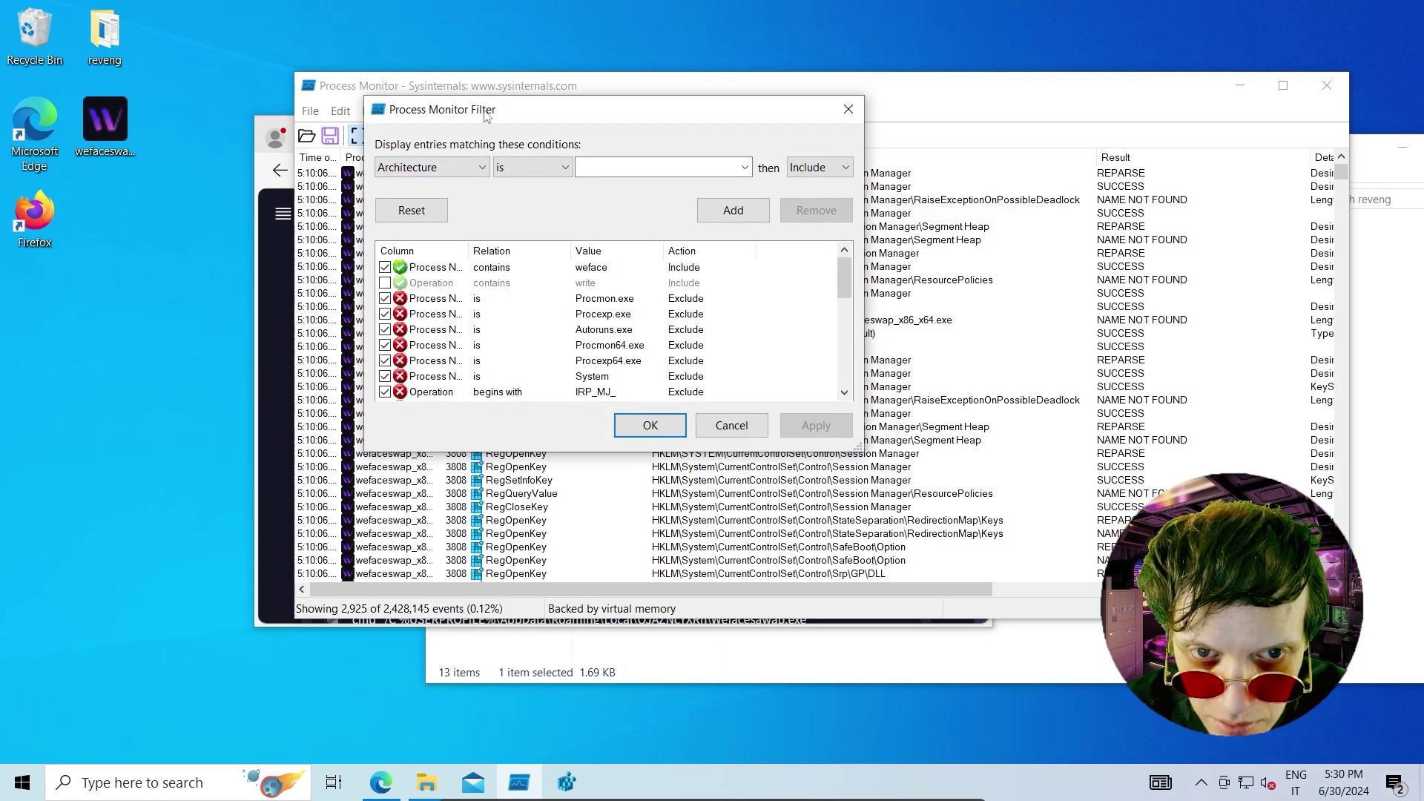
{"action": "left_click_drag", "start_coordinate": [486, 113], "coordinate": [680, 190]}
{"action": "left_click", "coordinate": [644, 246]}
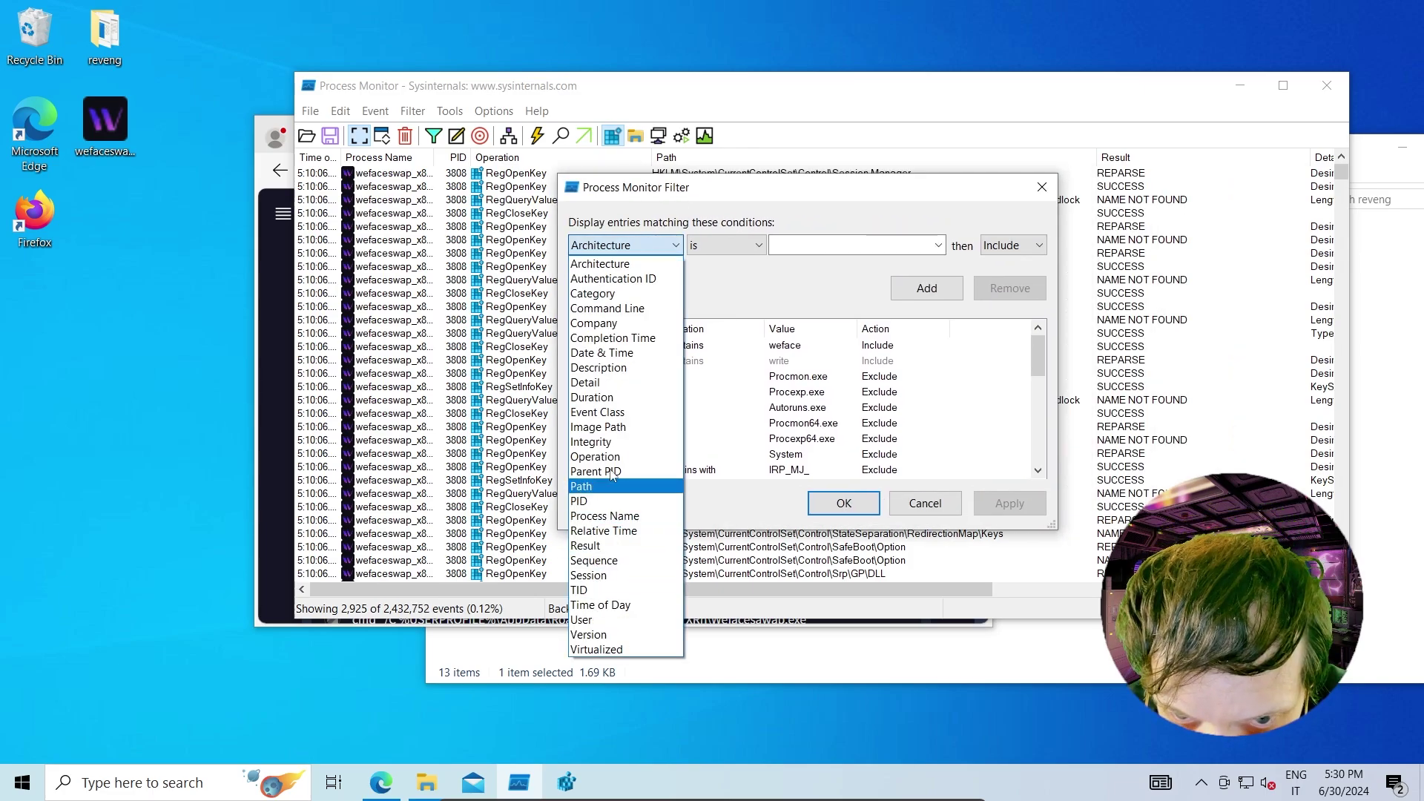
{"action": "left_click", "coordinate": [595, 456]}
{"action": "left_click", "coordinate": [735, 245]}
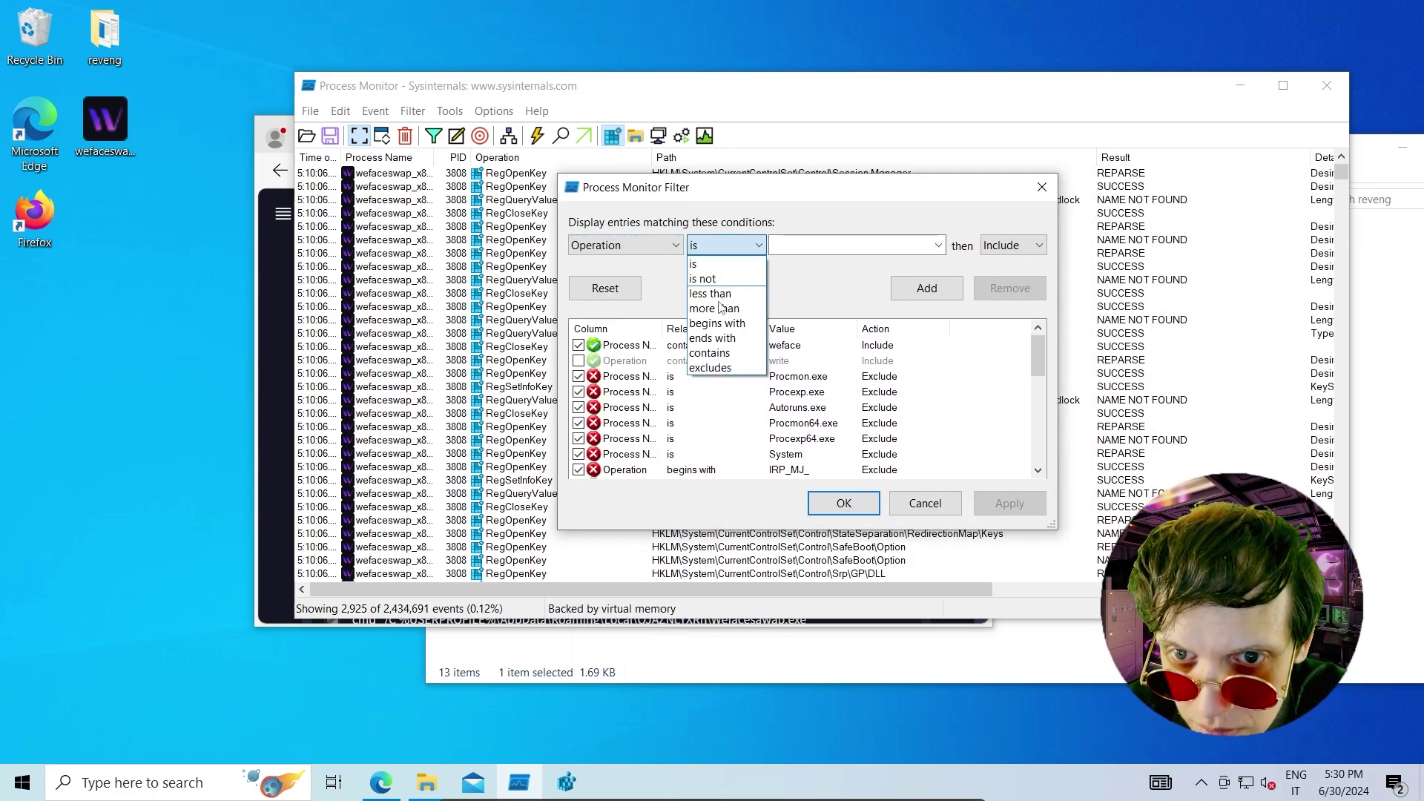
{"action": "left_click", "coordinate": [710, 353]}
{"action": "key", "text": "Tab"}
{"action": "type", "text": "setinfo"}
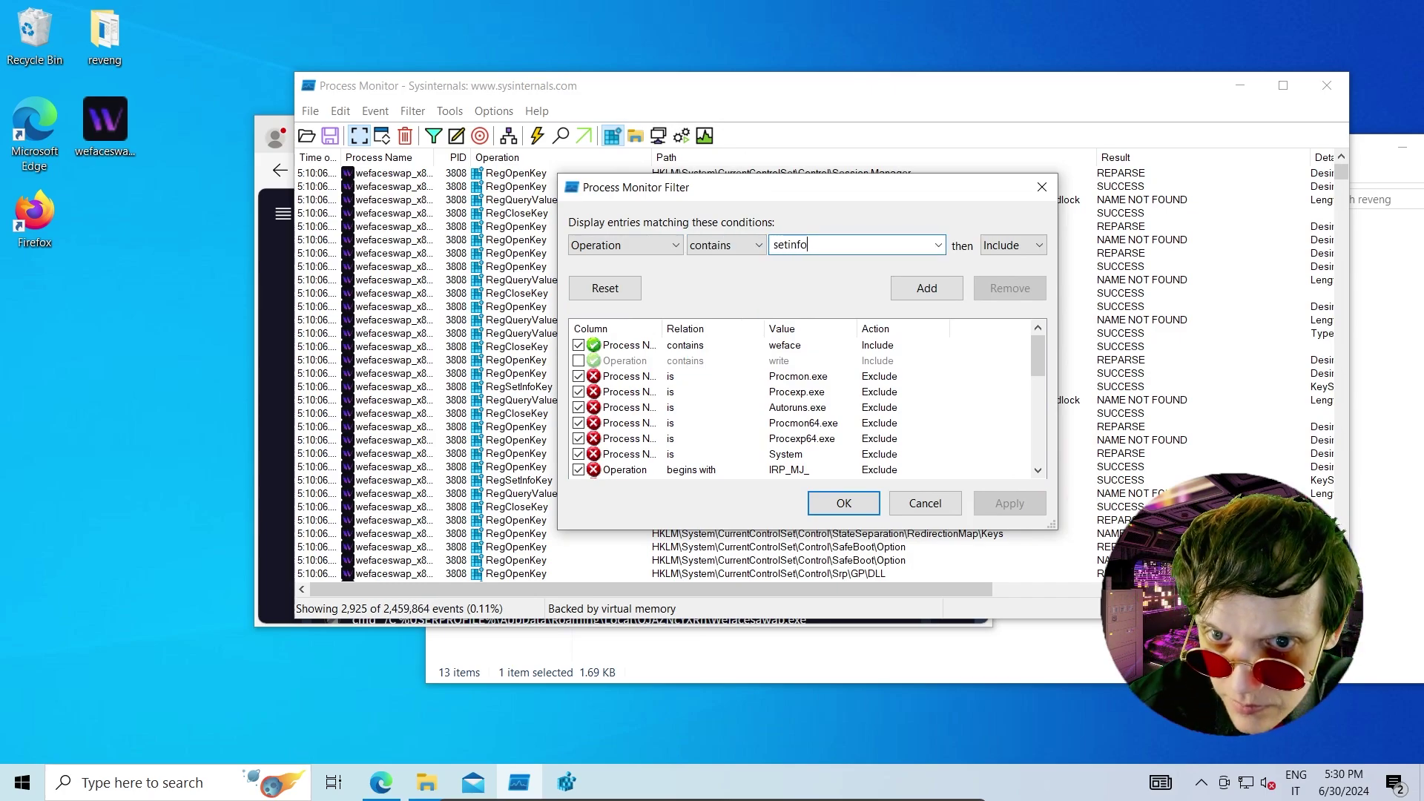
{"action": "left_click", "coordinate": [927, 287]}
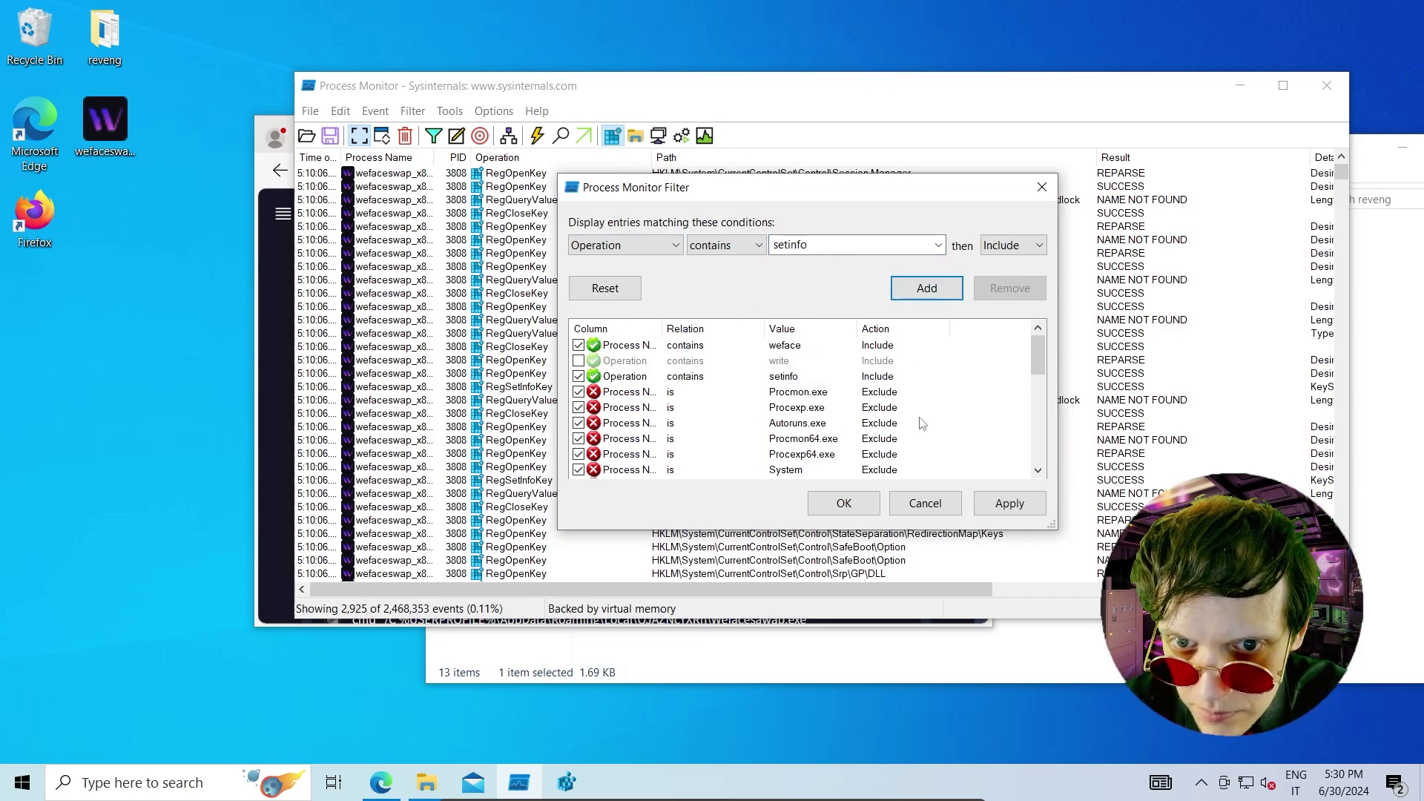
{"action": "left_click", "coordinate": [1006, 503]}
{"action": "left_click", "coordinate": [843, 503]}
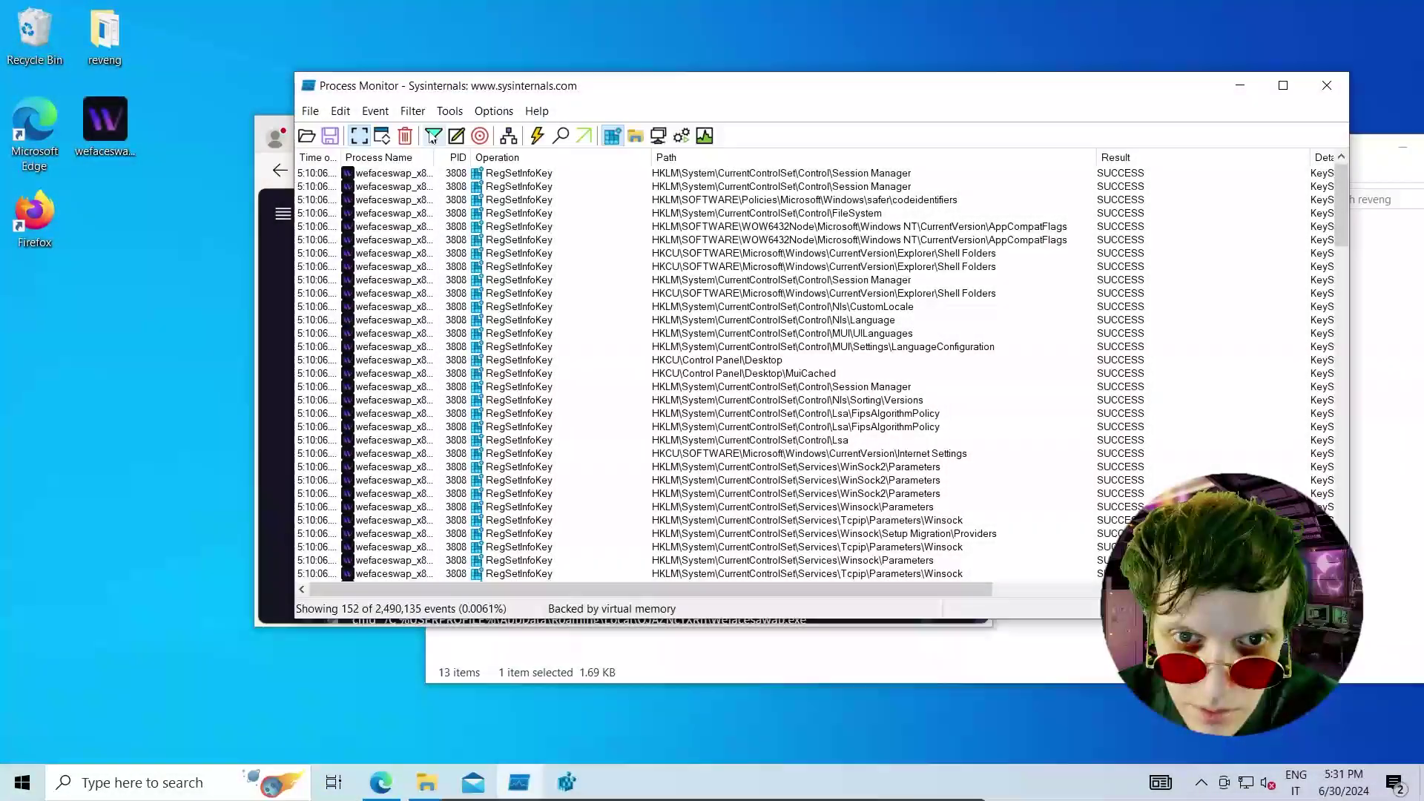
Reopen the event filter and remove the Operation contains "setinfo" rule
{"action": "left_click", "coordinate": [434, 136]}
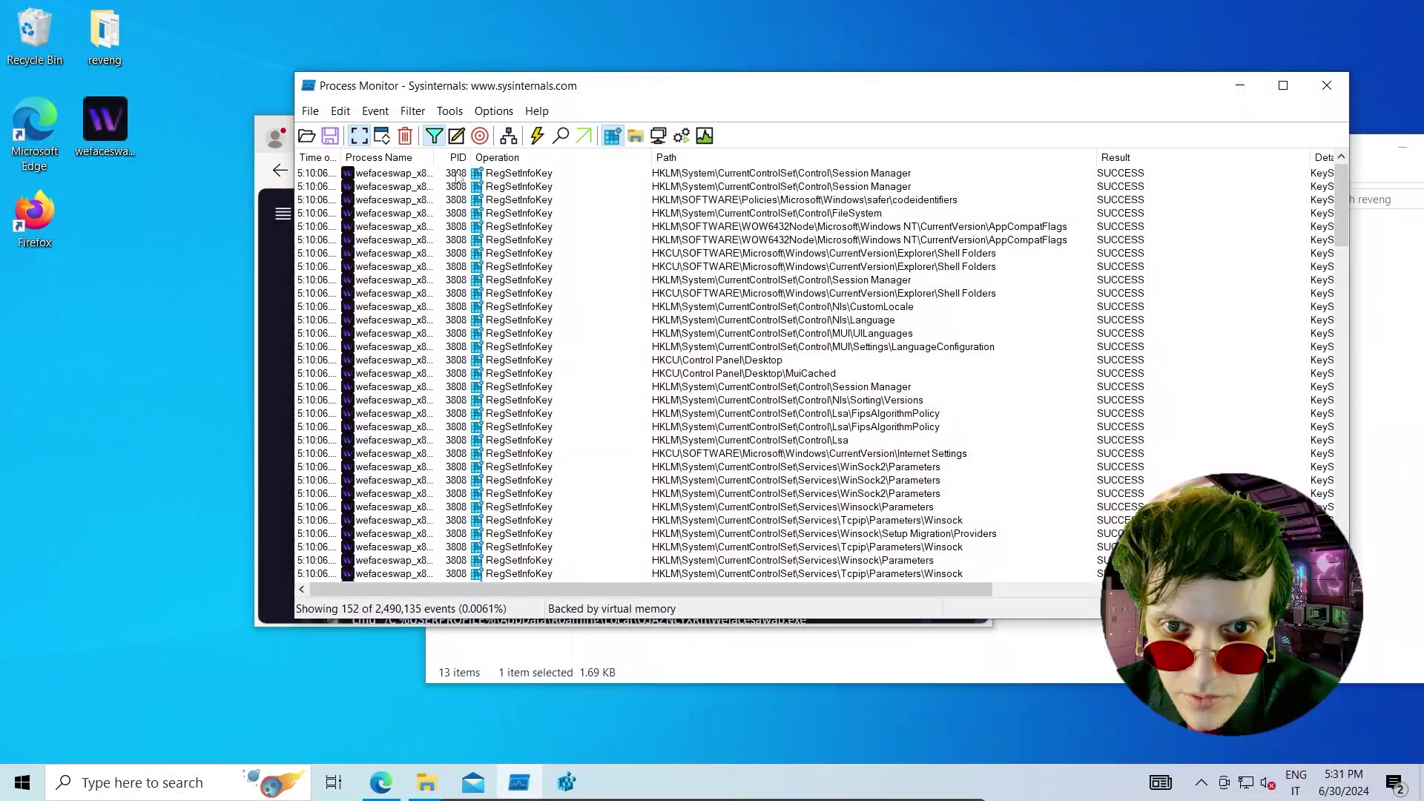
{"action": "left_click", "coordinate": [624, 346]}
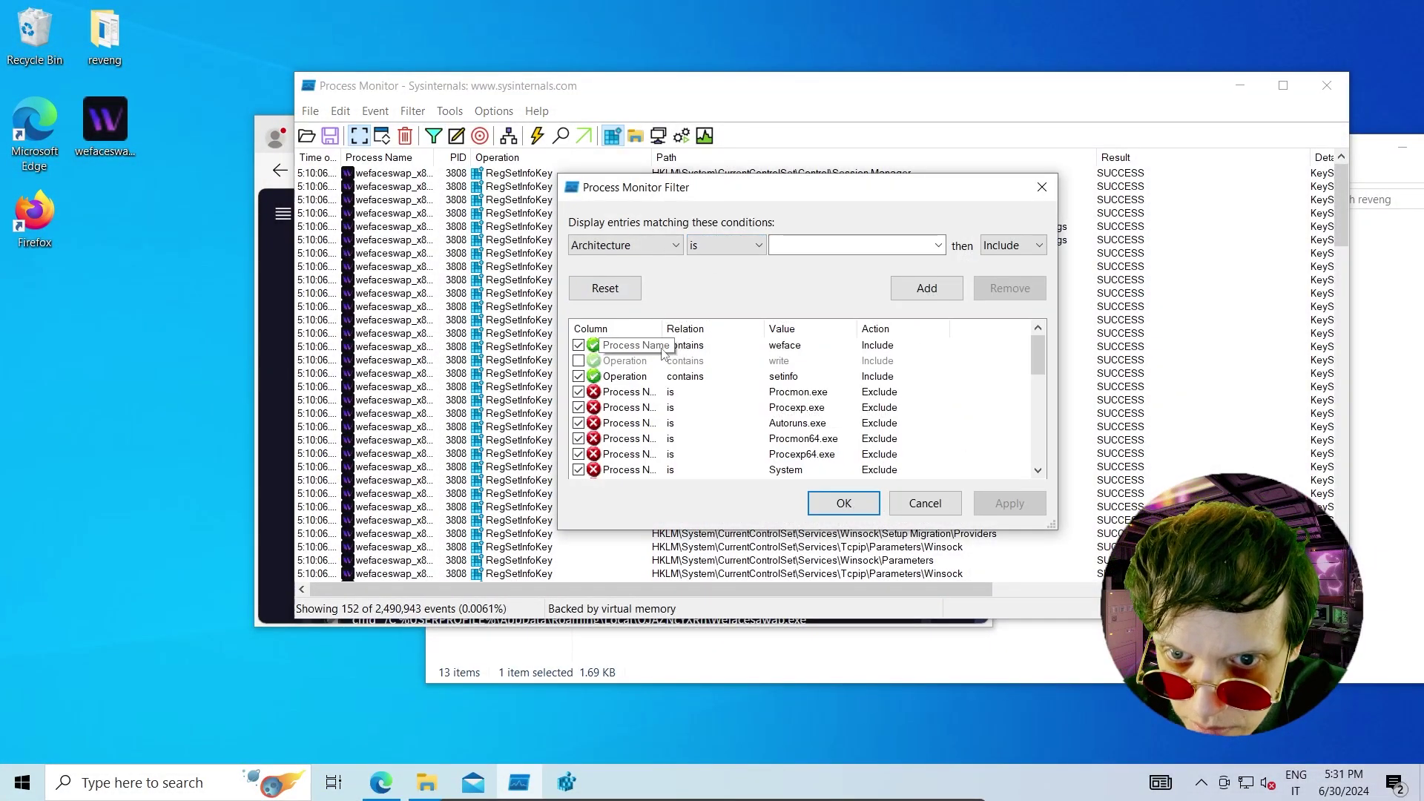
{"action": "left_click", "coordinate": [697, 378]}
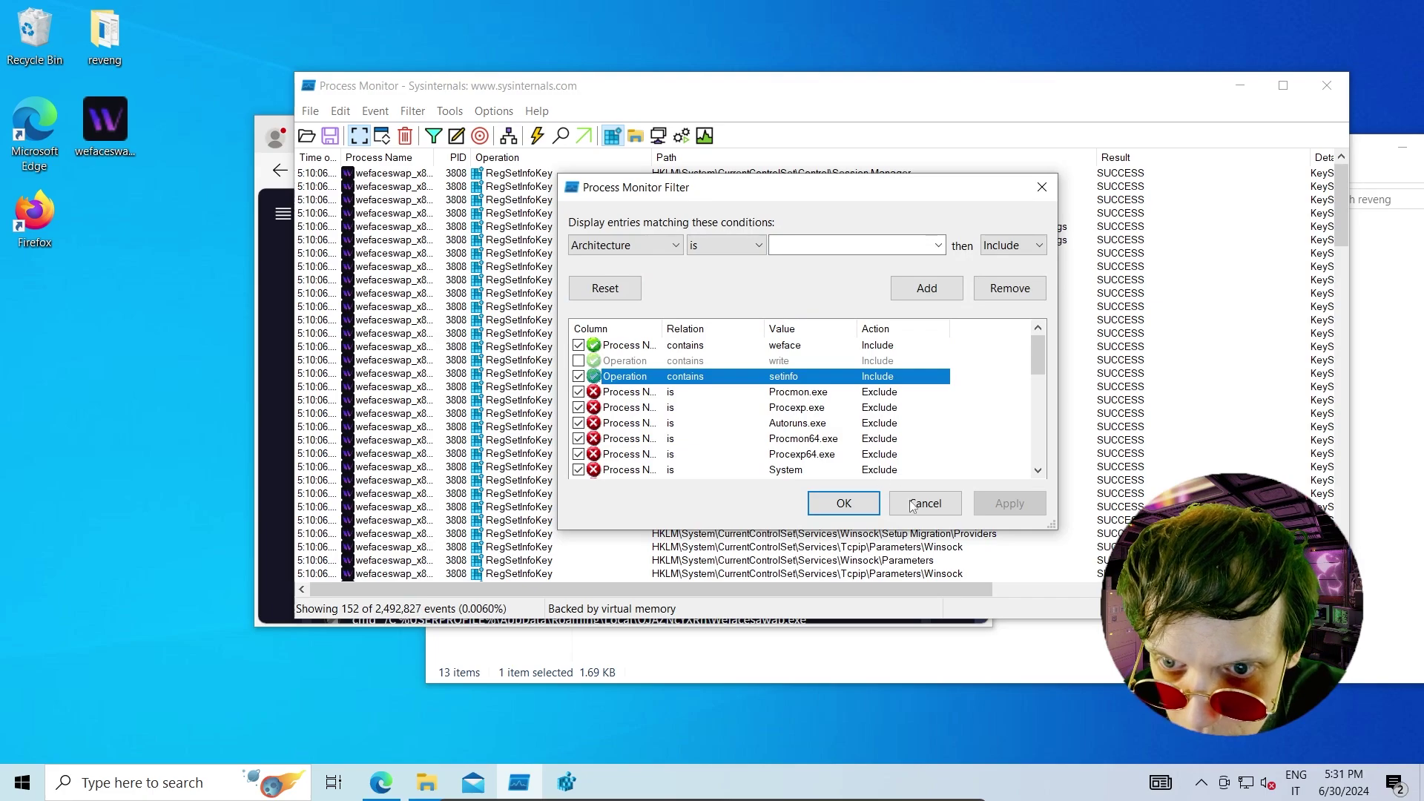
{"action": "left_click", "coordinate": [997, 290]}
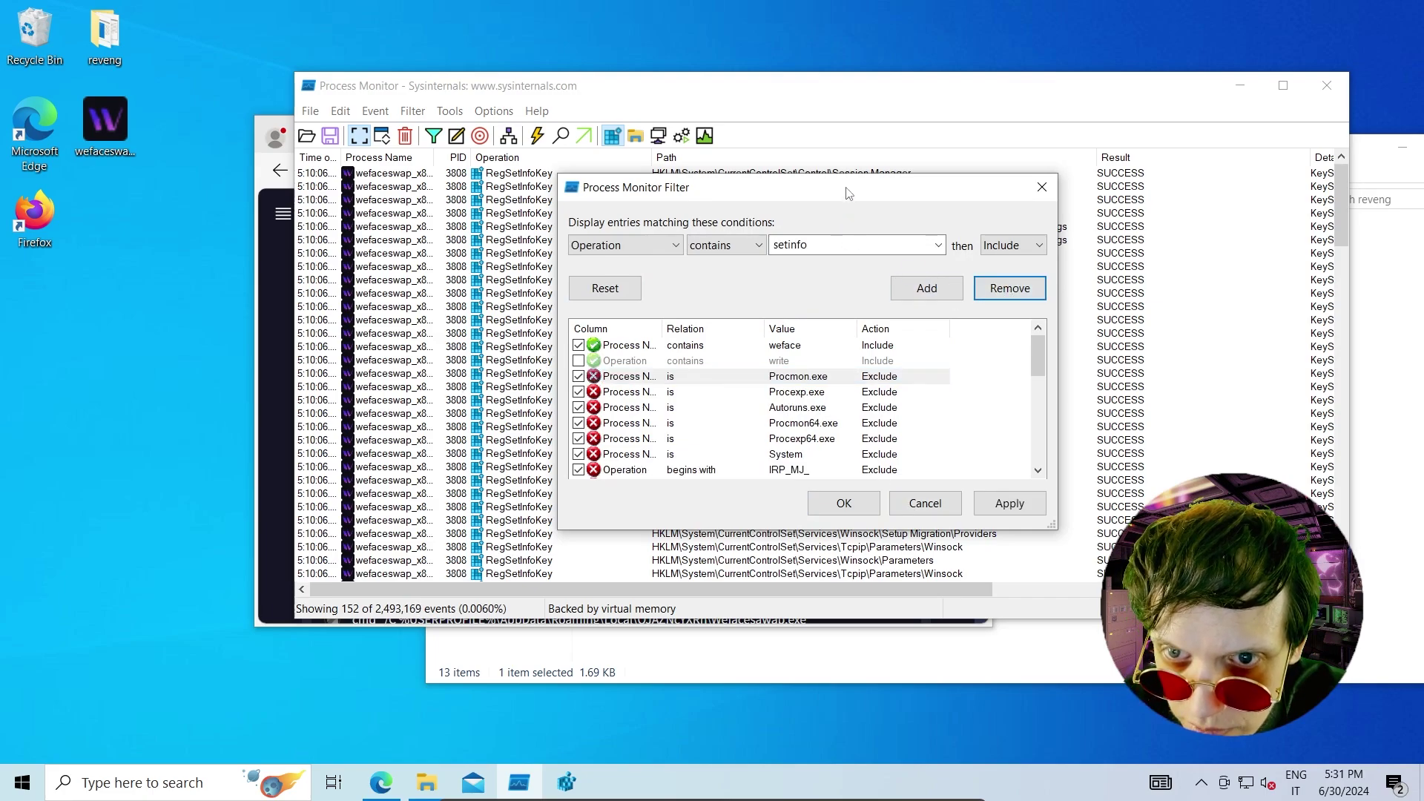
Add an include filter rule for events whose Path contains "HKCU" and confirm the filter changes
{"action": "left_click_drag", "start_coordinate": [849, 193], "coordinate": [723, 338]}
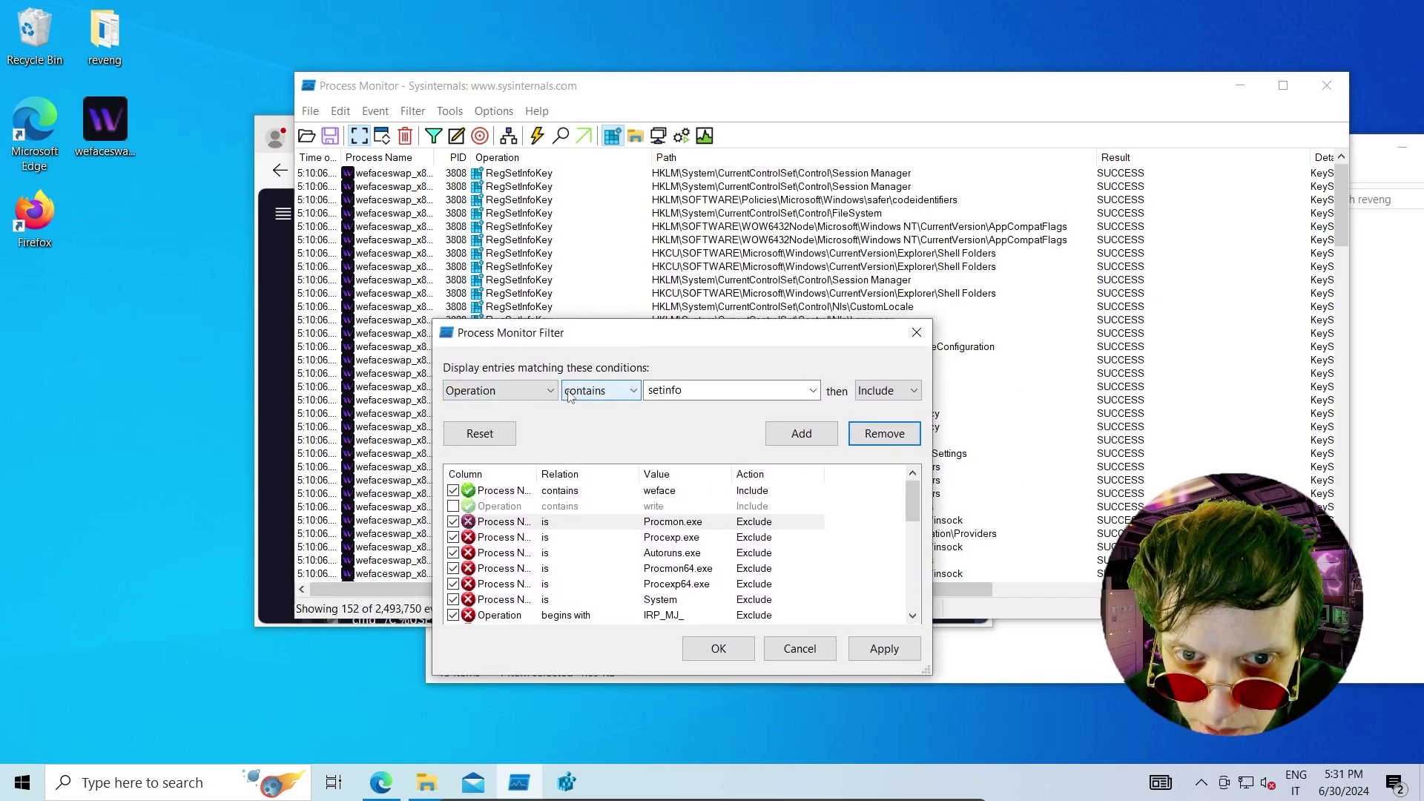
{"action": "left_click", "coordinate": [541, 390]}
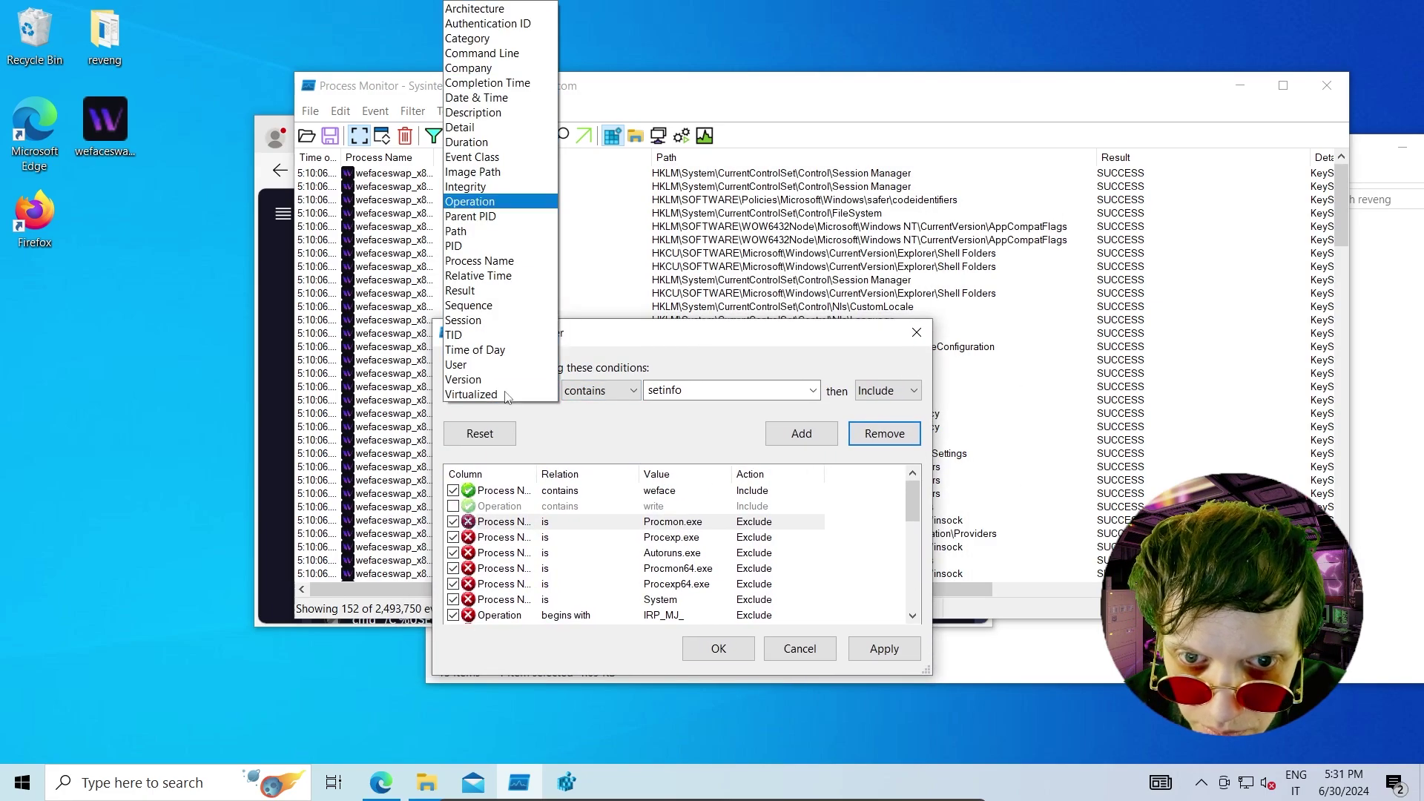
{"action": "left_click", "coordinate": [479, 232]}
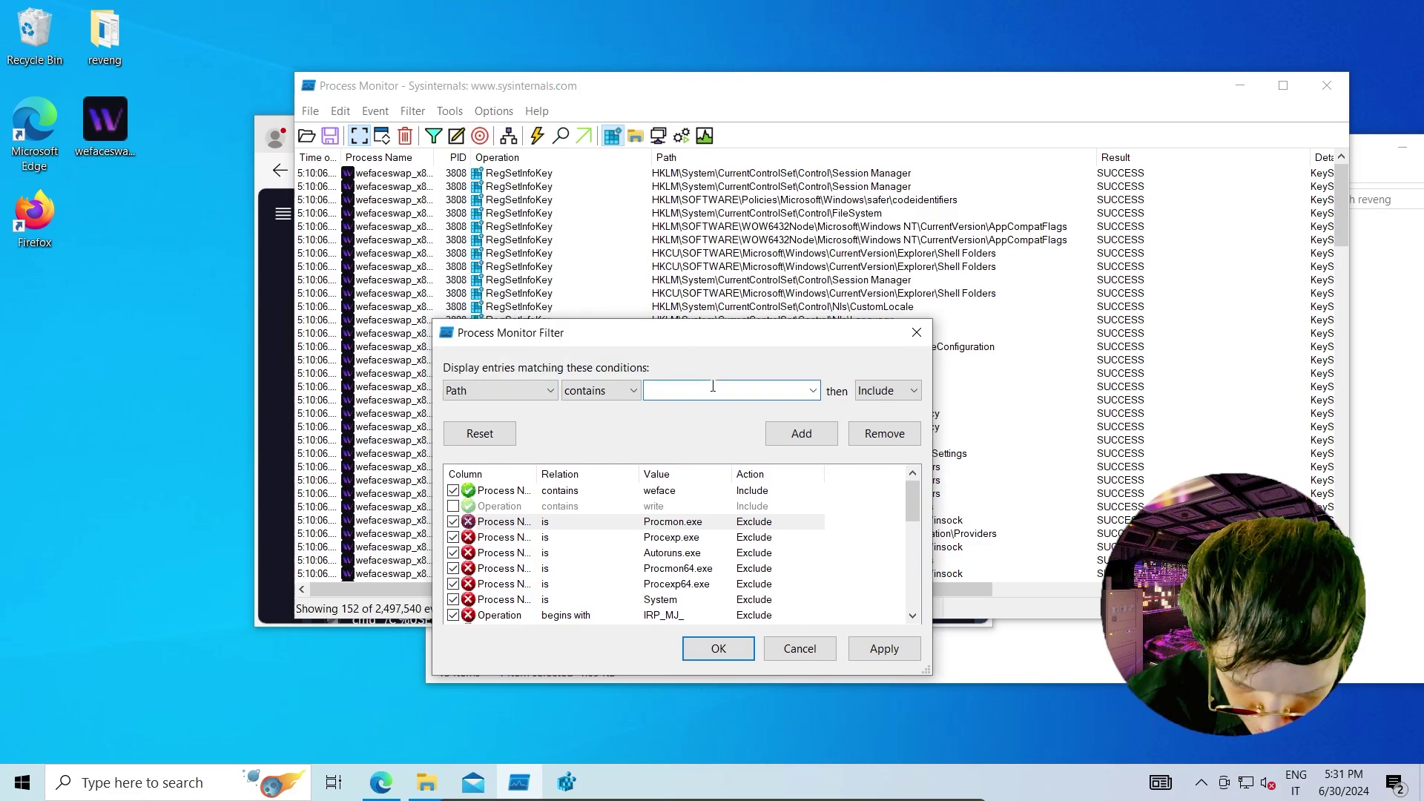
{"action": "left_click", "coordinate": [713, 386]}
{"action": "type", "text": "HKC"}
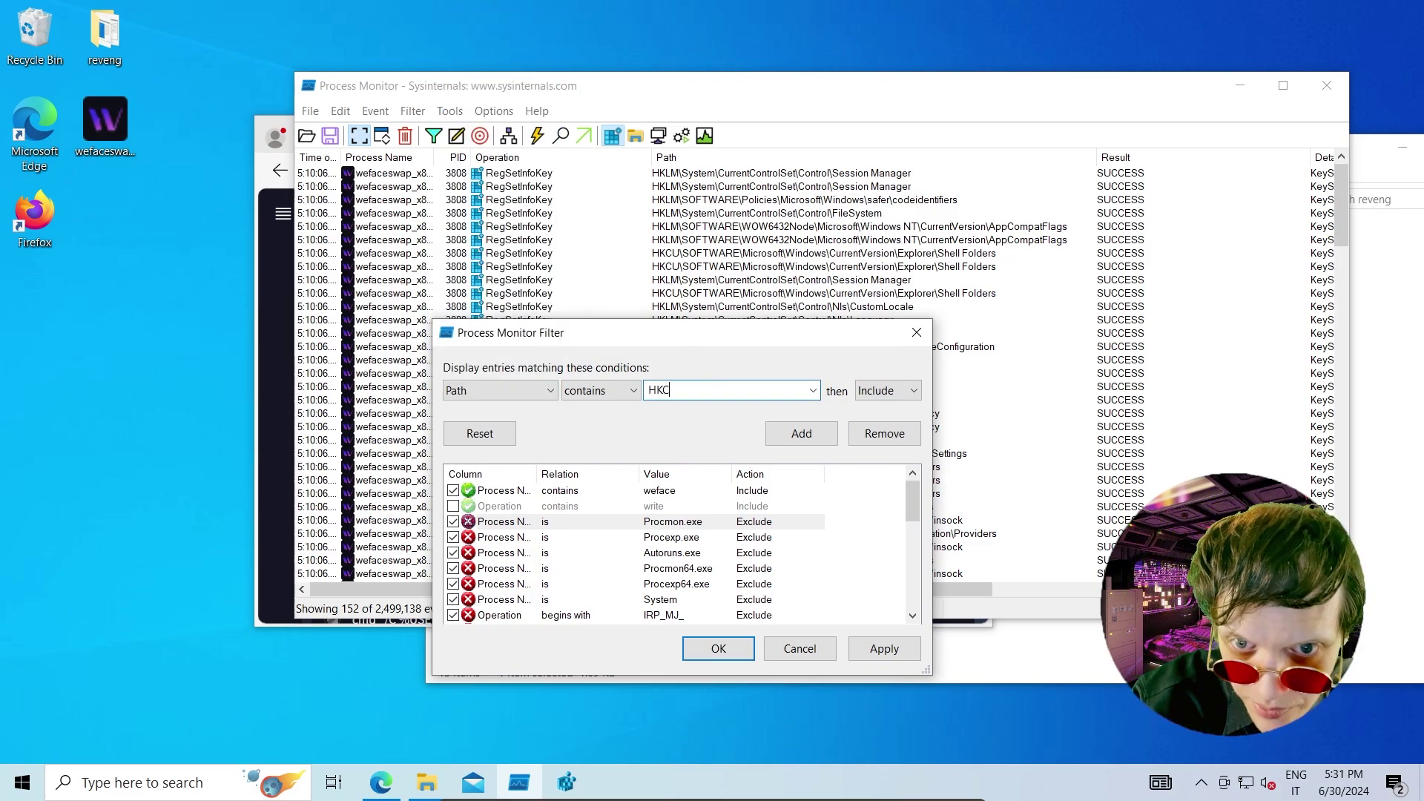
{"action": "type", "text": "U"}
{"action": "left_click_drag", "start_coordinate": [689, 335], "coordinate": [1006, 316]}
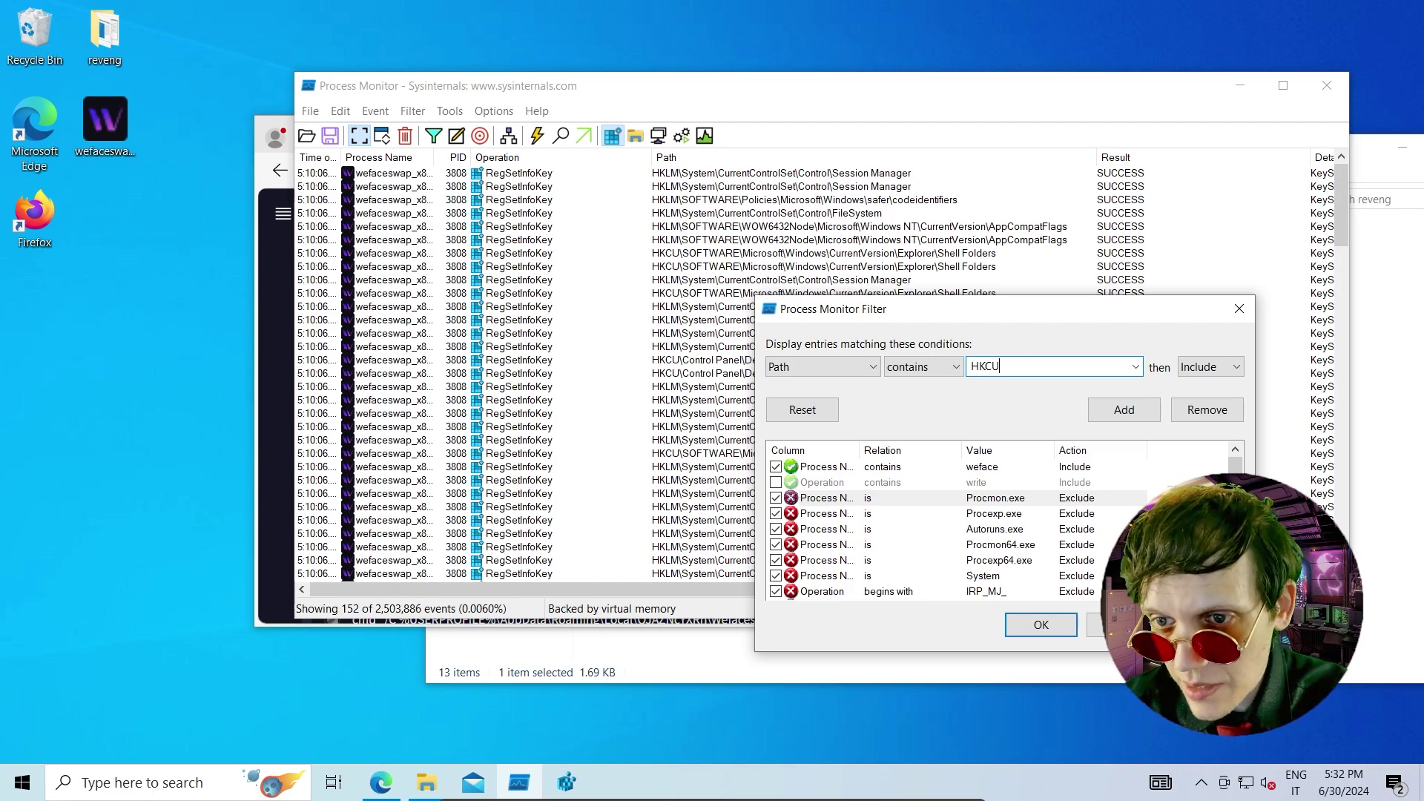
{"action": "key", "text": "Return"}
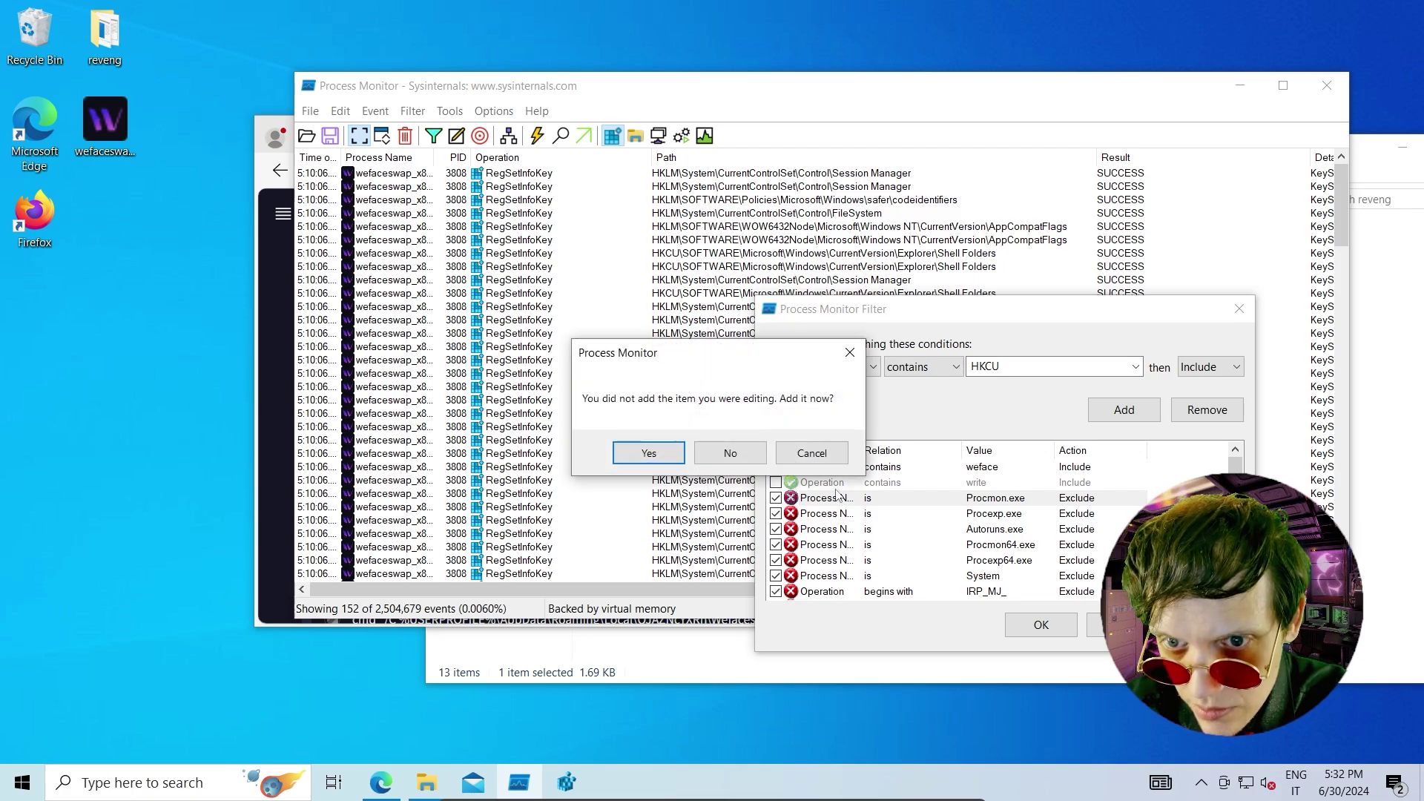
{"action": "left_click", "coordinate": [649, 453]}
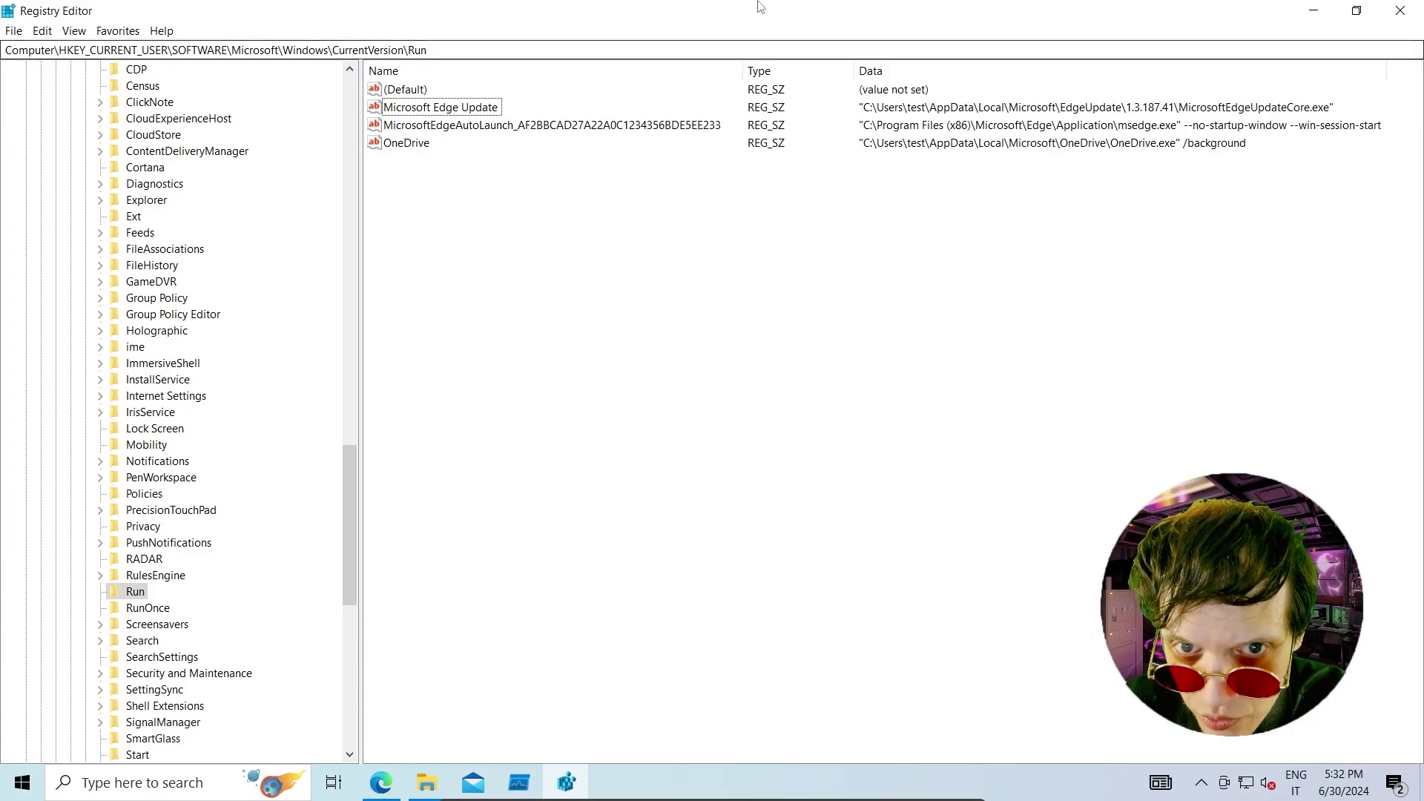
Move the Registry Editor aside, bring Process Monitor to the front and open its event filter
{"action": "left_click_drag", "start_coordinate": [758, 9], "coordinate": [1146, 147]}
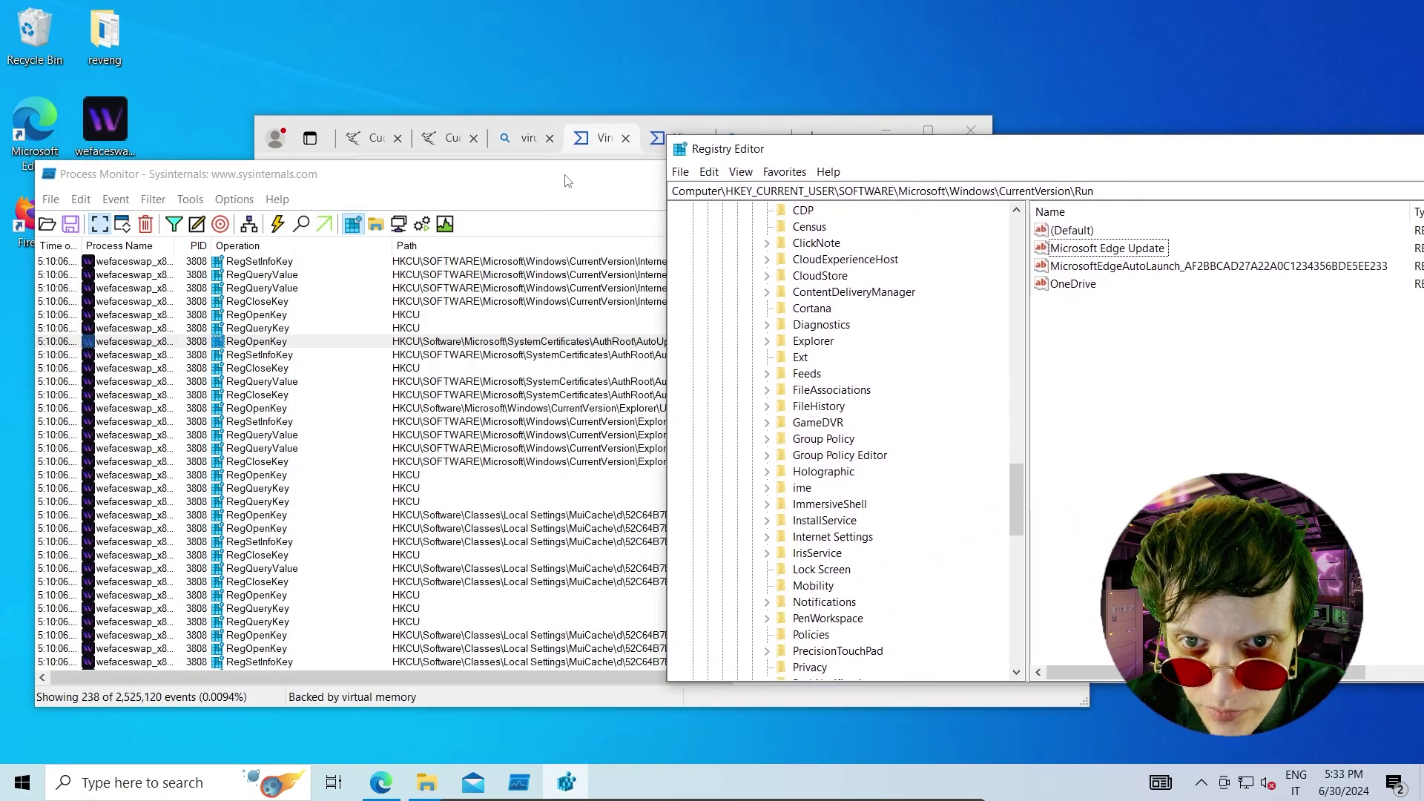
{"action": "left_click_drag", "start_coordinate": [571, 185], "coordinate": [719, 280]}
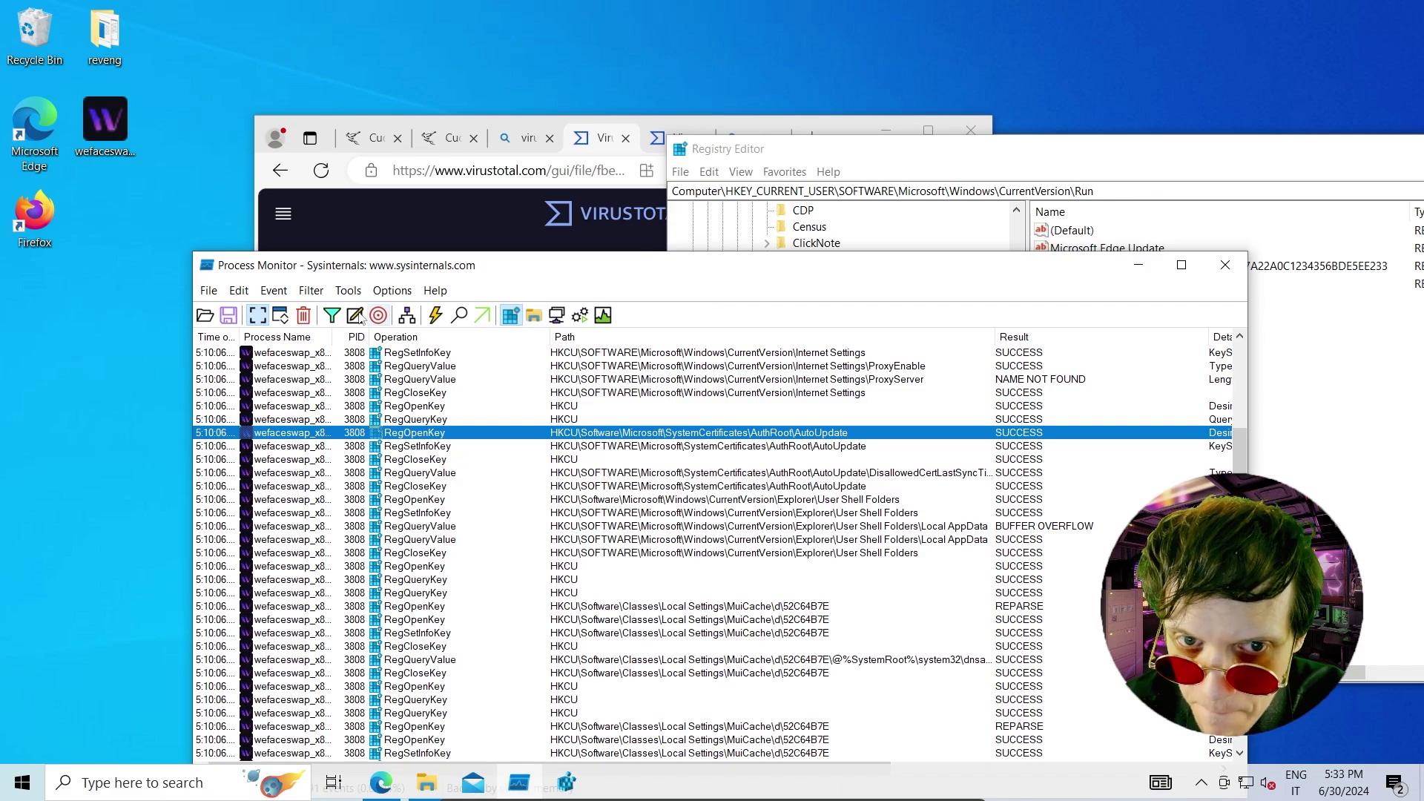
{"action": "left_click", "coordinate": [331, 315]}
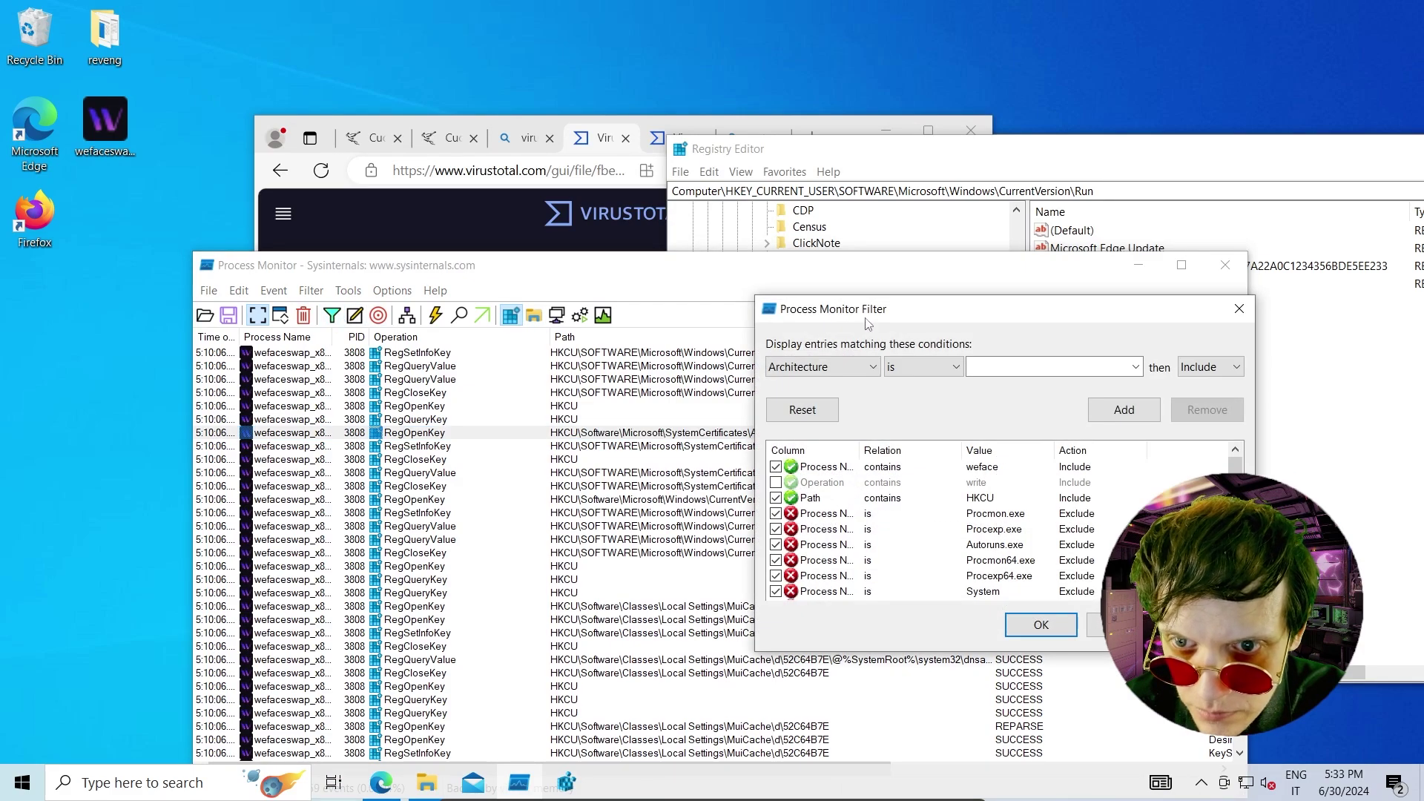
{"action": "left_click_drag", "start_coordinate": [867, 310], "coordinate": [398, 342]}
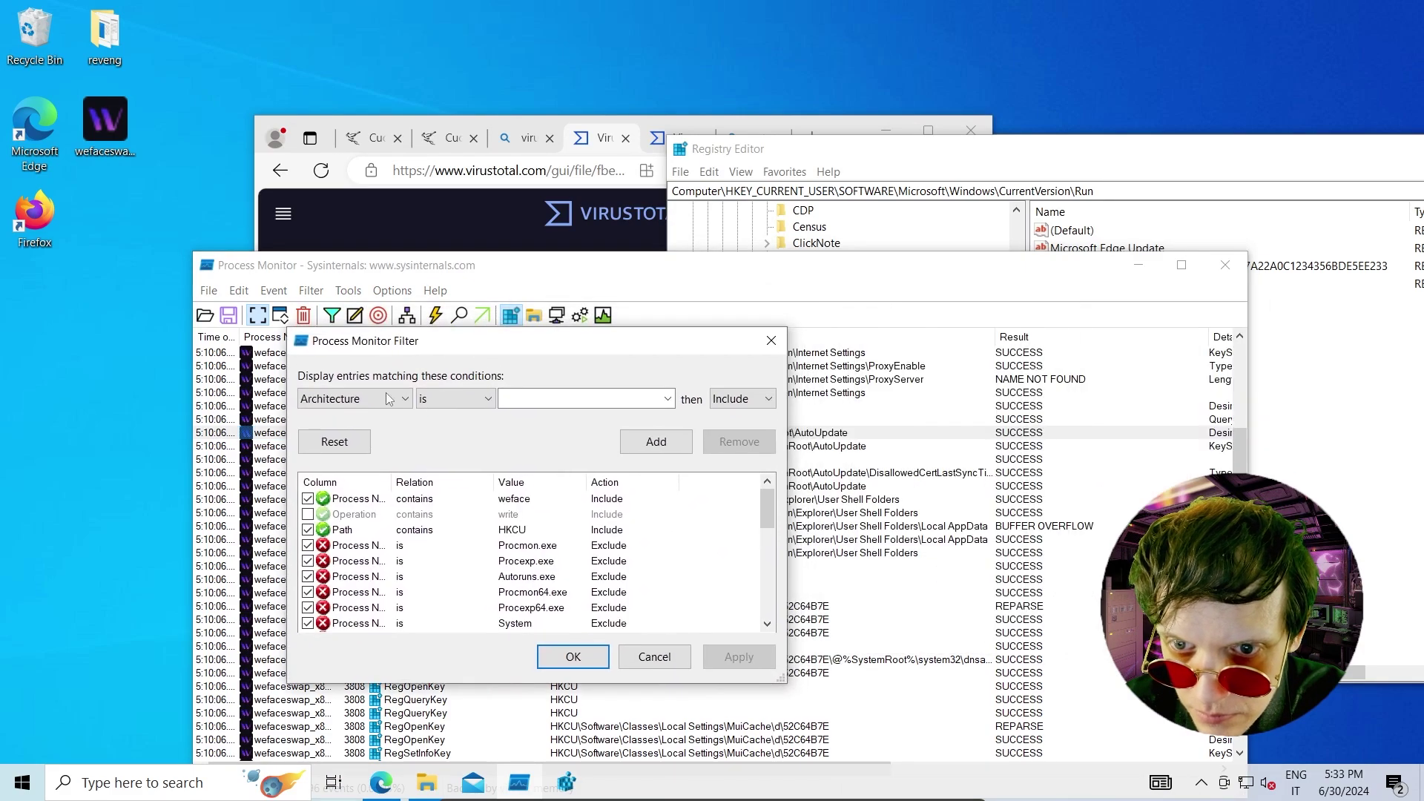
Replace the HKCU rule with an include rule for Path containing "HKCU\SOFTWARE\Microsoft\Windows\CurrentVersion\Run" and apply the filter
{"action": "double_click", "coordinate": [480, 529]}
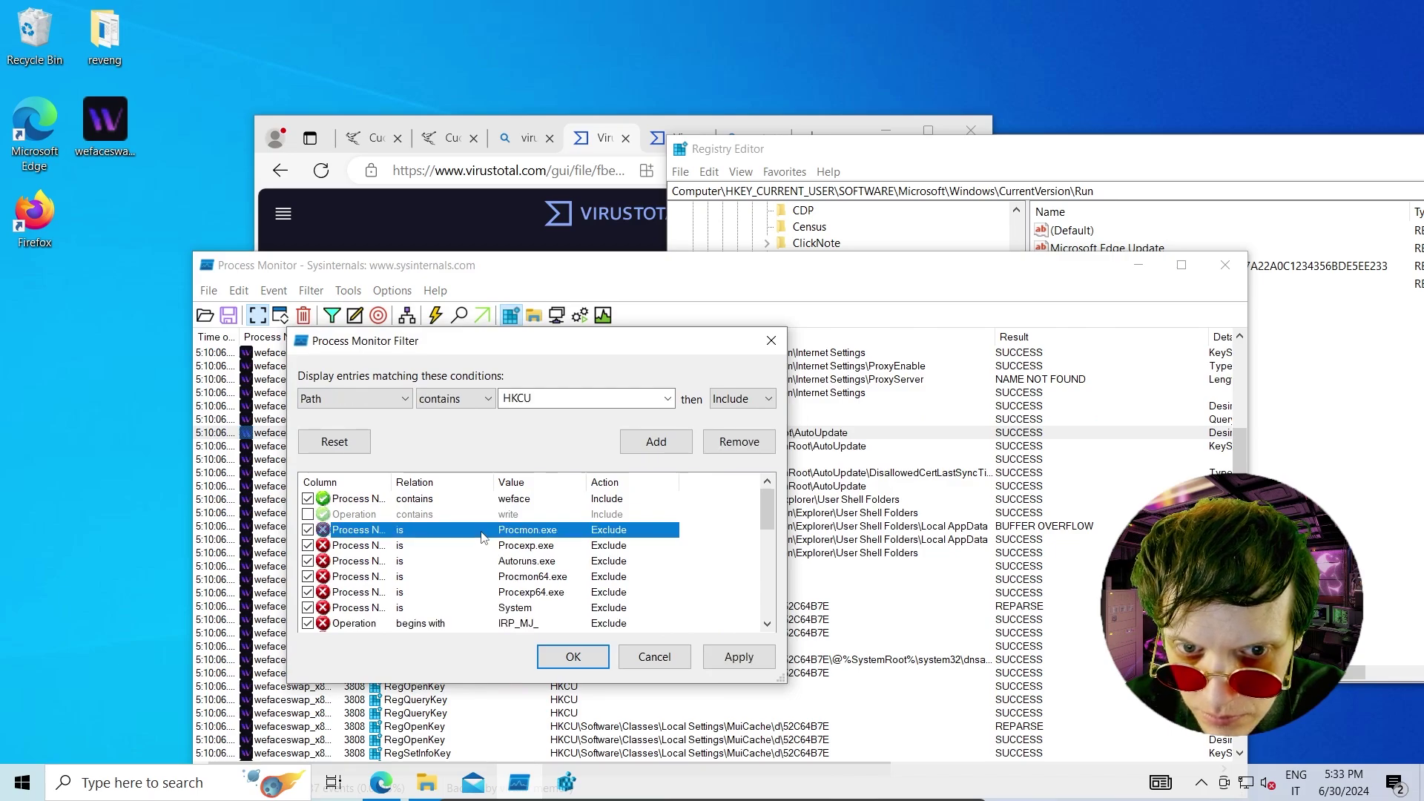
{"action": "left_click", "coordinate": [563, 395]}
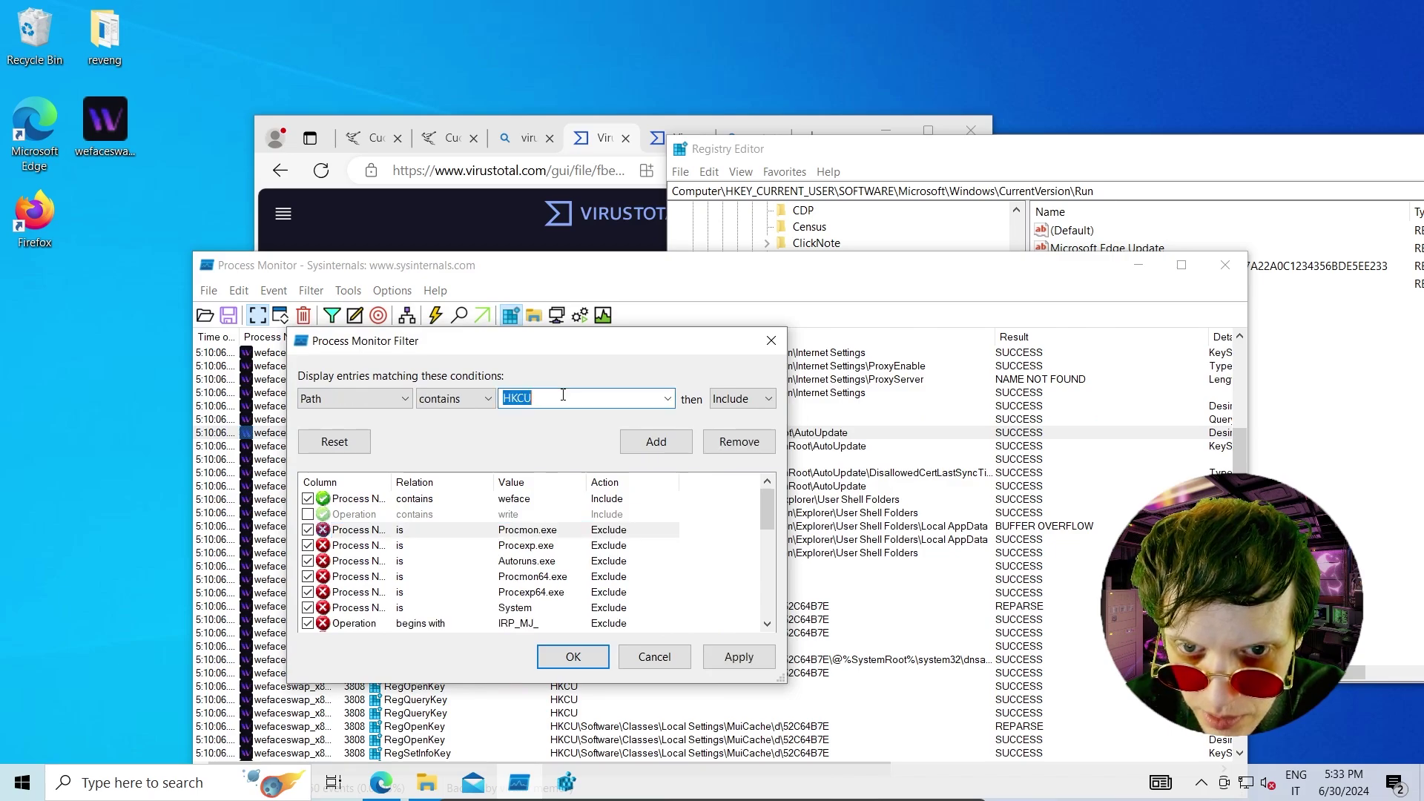
{"action": "left_click", "coordinate": [562, 395]}
{"action": "type", "text": "\\"}
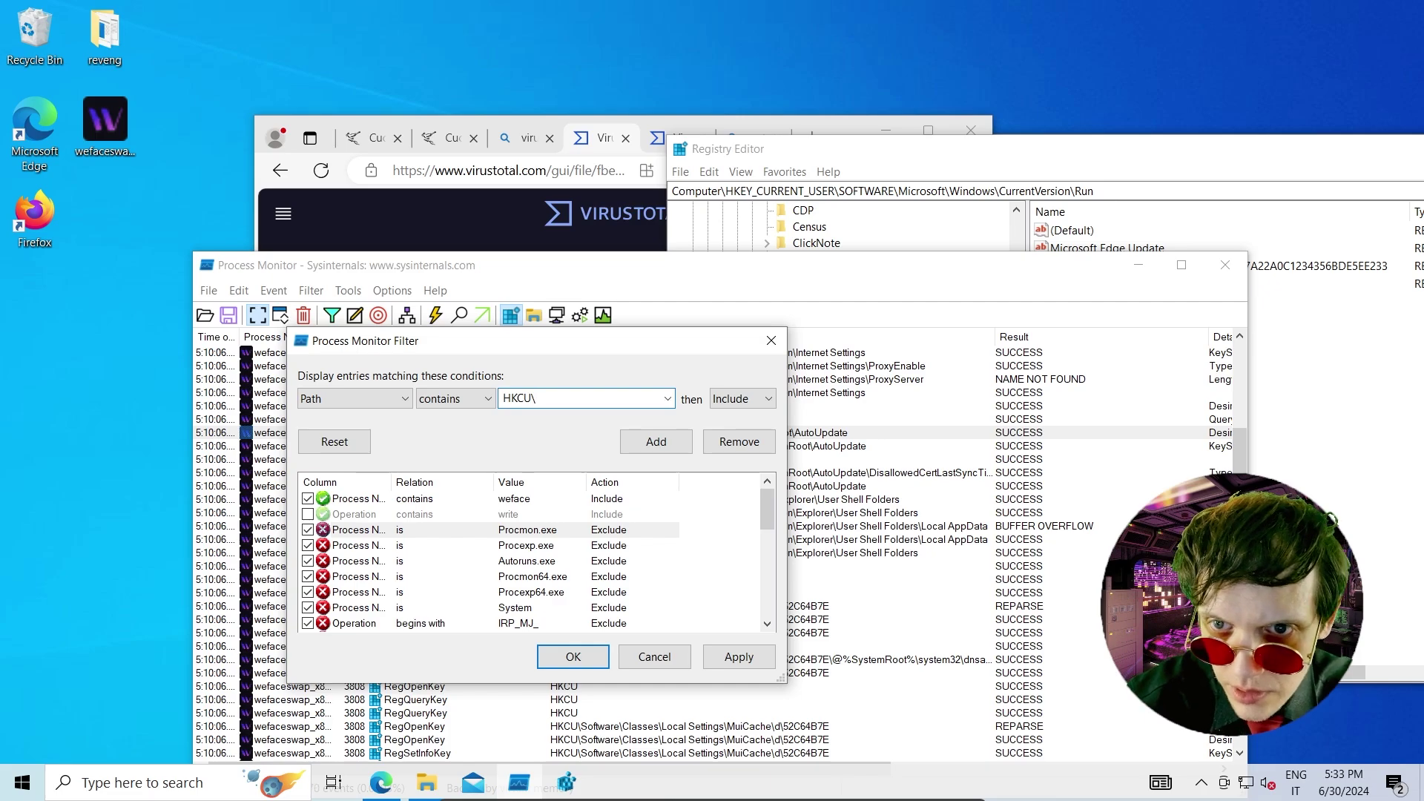
{"action": "type", "text": "SOFTWARE\\Microsoft\\"}
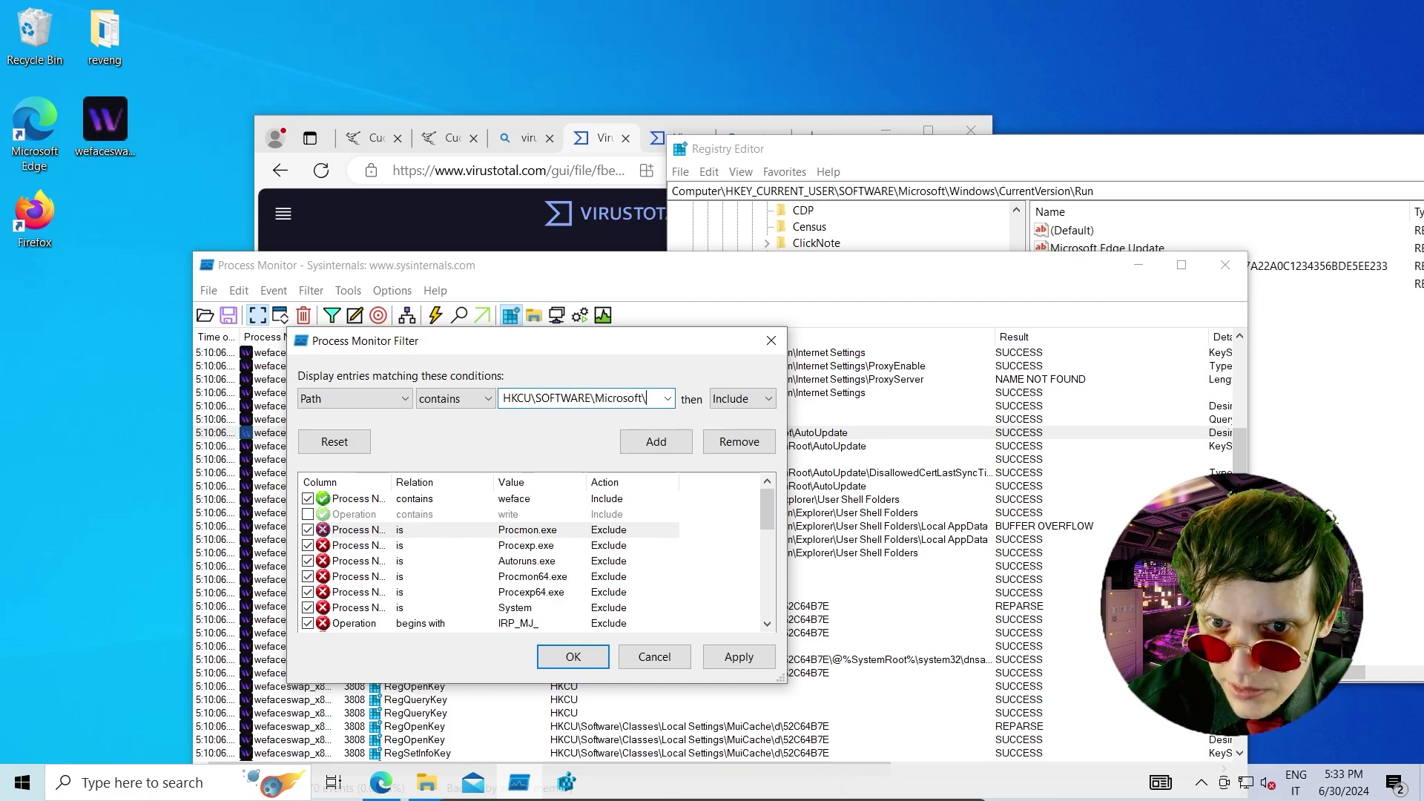
{"action": "type", "text": "Windows\\"}
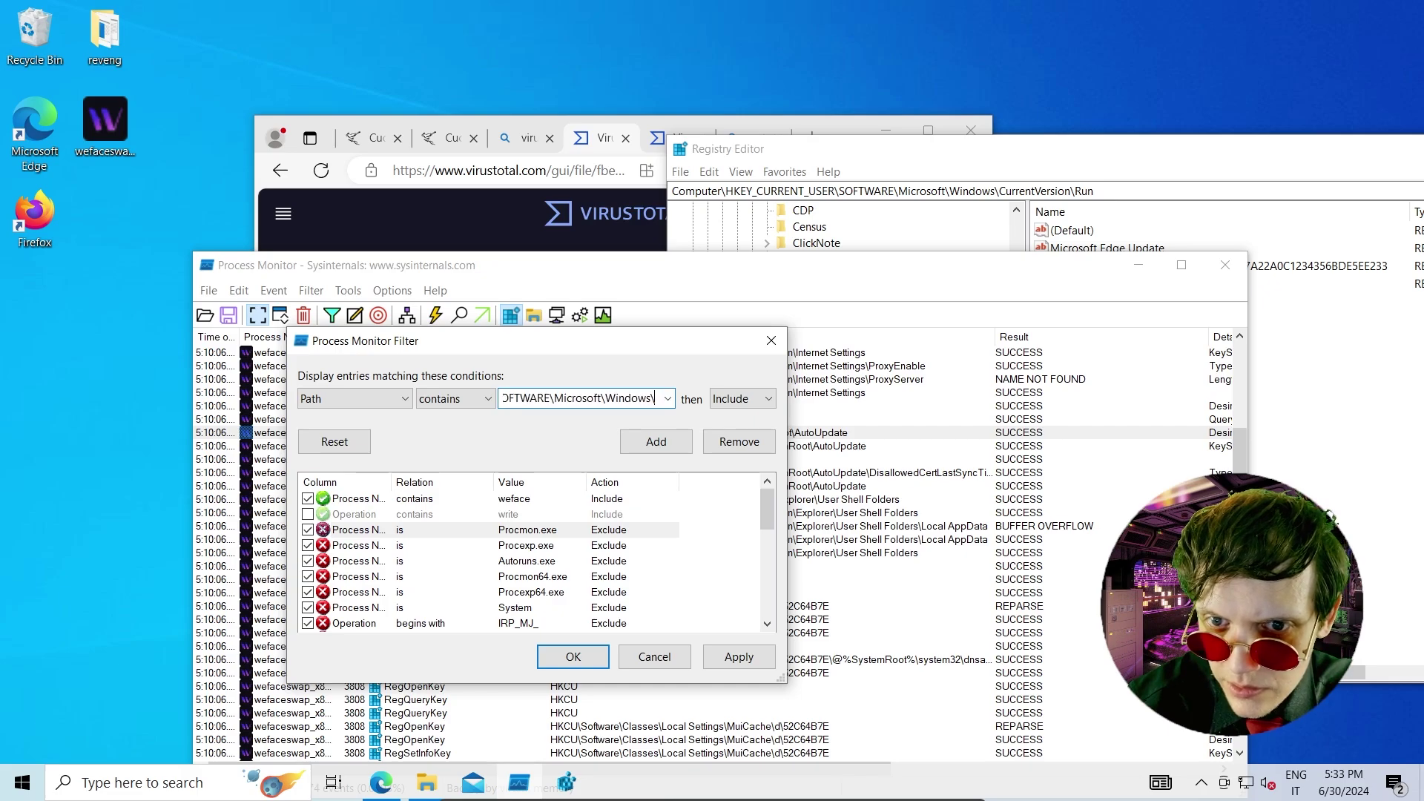
{"action": "type", "text": "CurrentVe"}
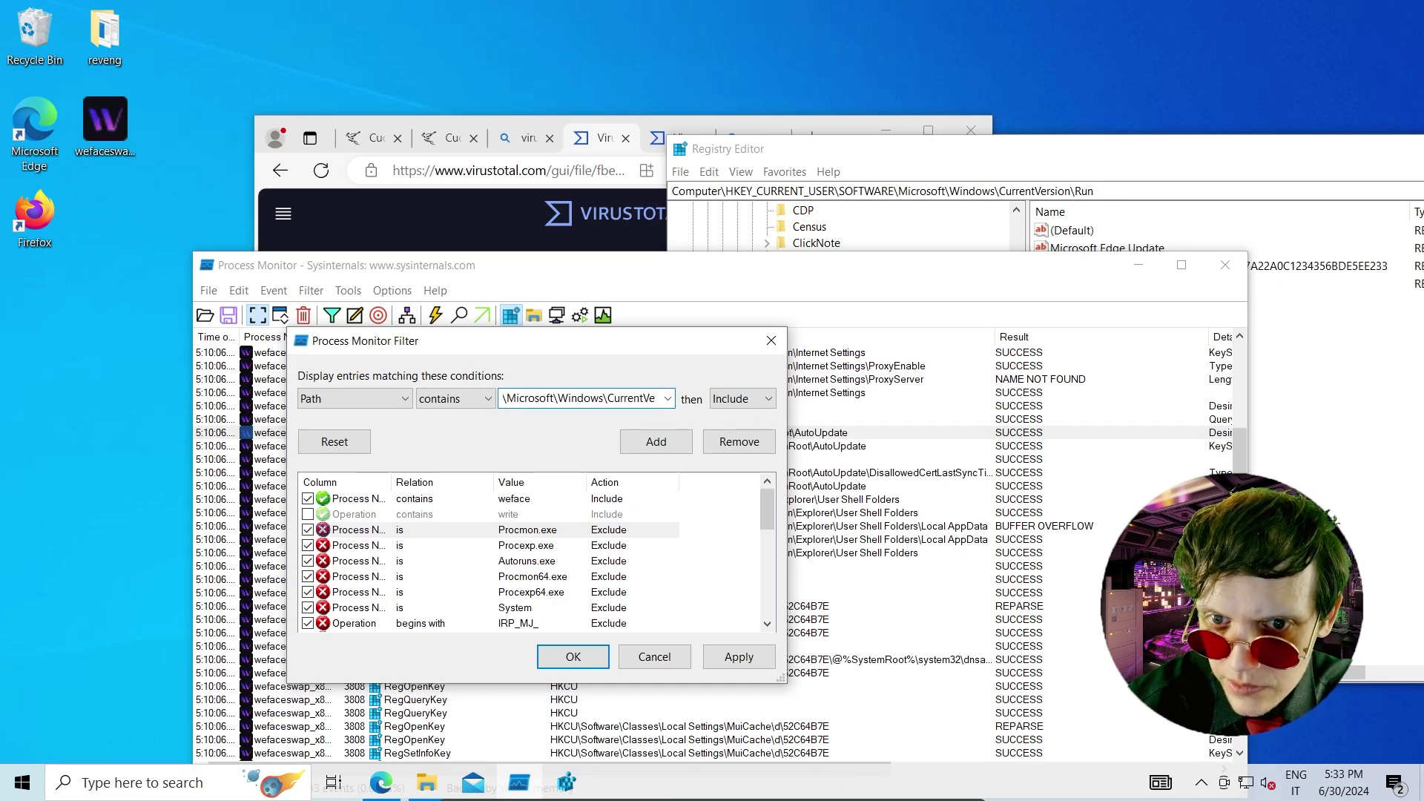
{"action": "type", "text": "rsion\\Run"}
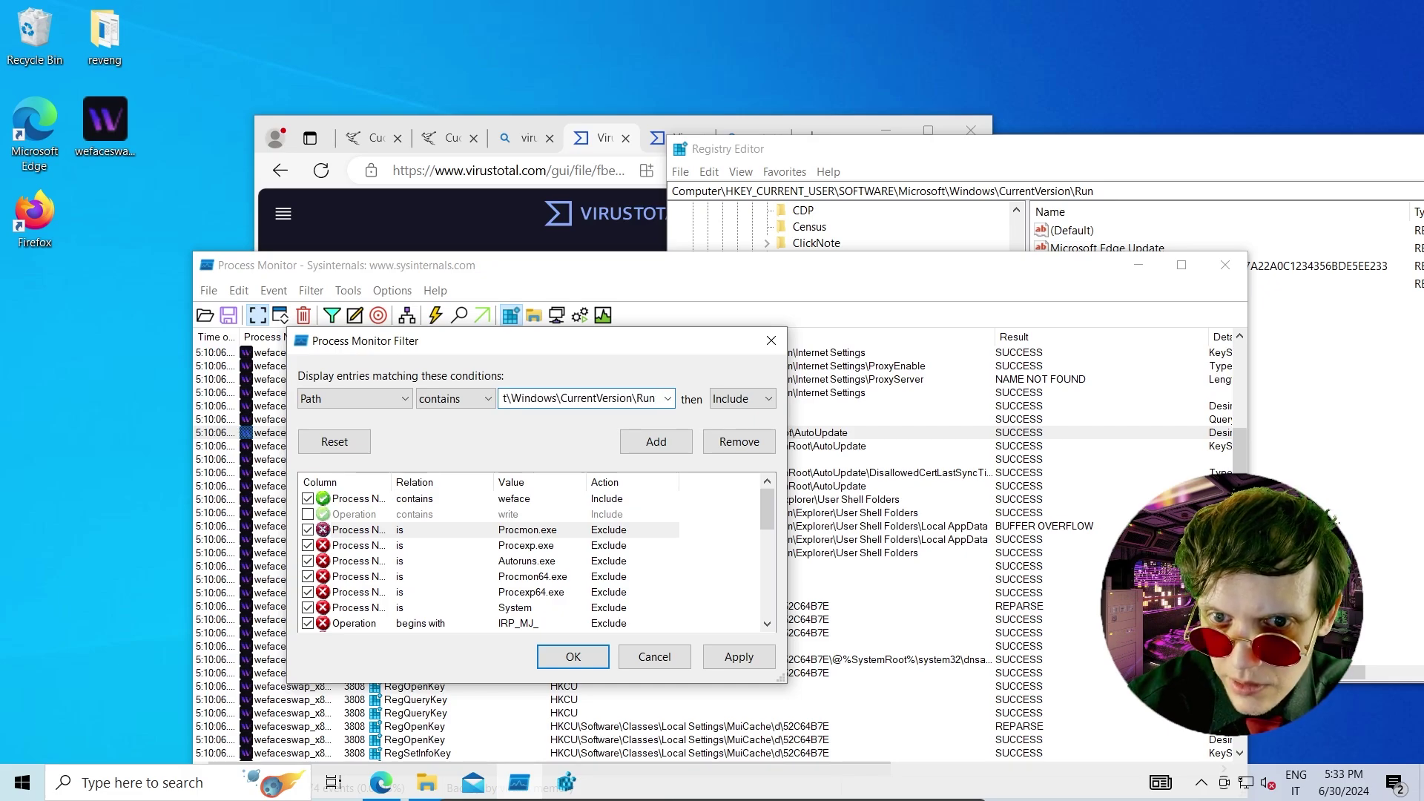
{"action": "left_click", "coordinate": [656, 442]}
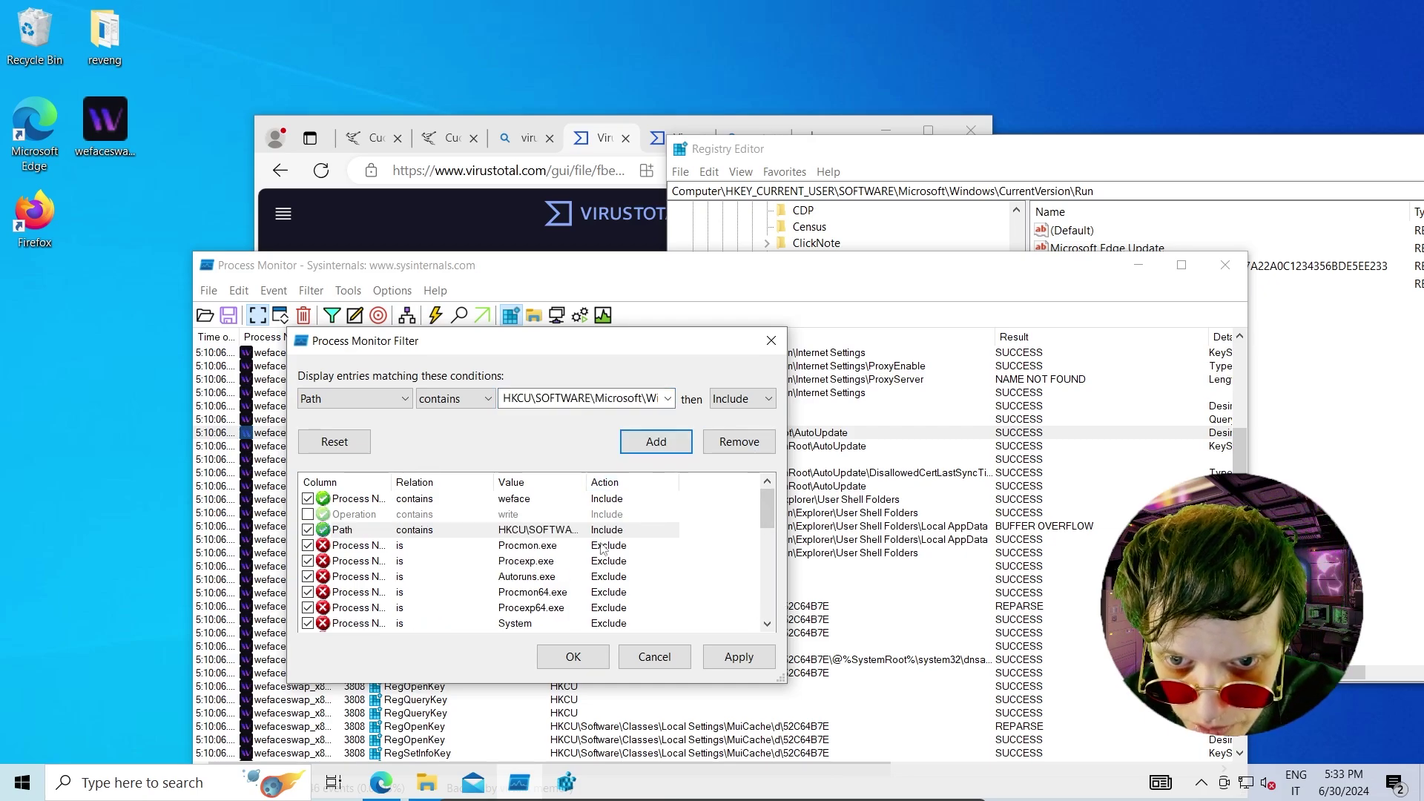
{"action": "left_click", "coordinate": [732, 662]}
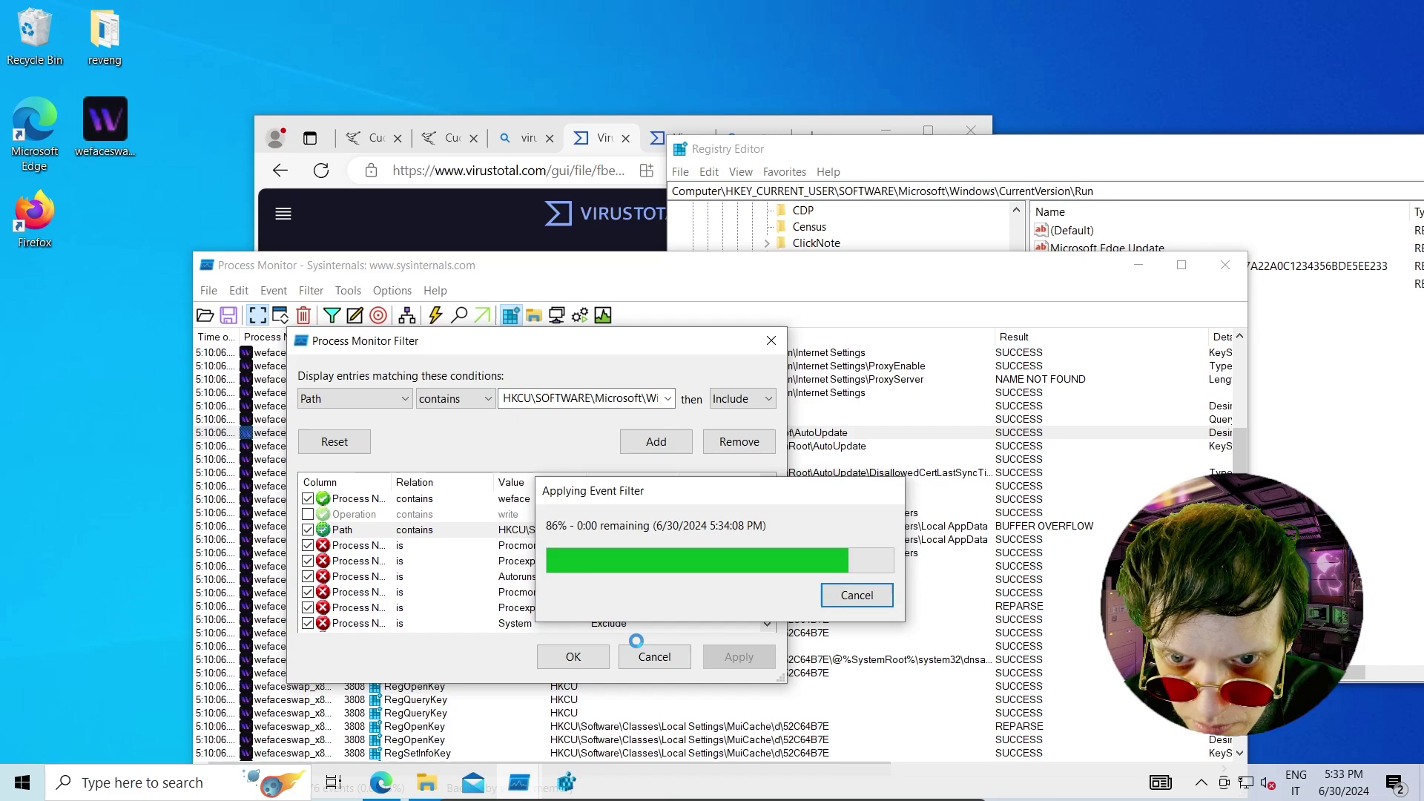
Shorten the path condition to "HKCU", add it as a separate include rule, and apply and confirm the filter
{"action": "left_click_drag", "start_coordinate": [568, 345], "coordinate": [751, 368]}
{"action": "left_click", "coordinate": [813, 416]}
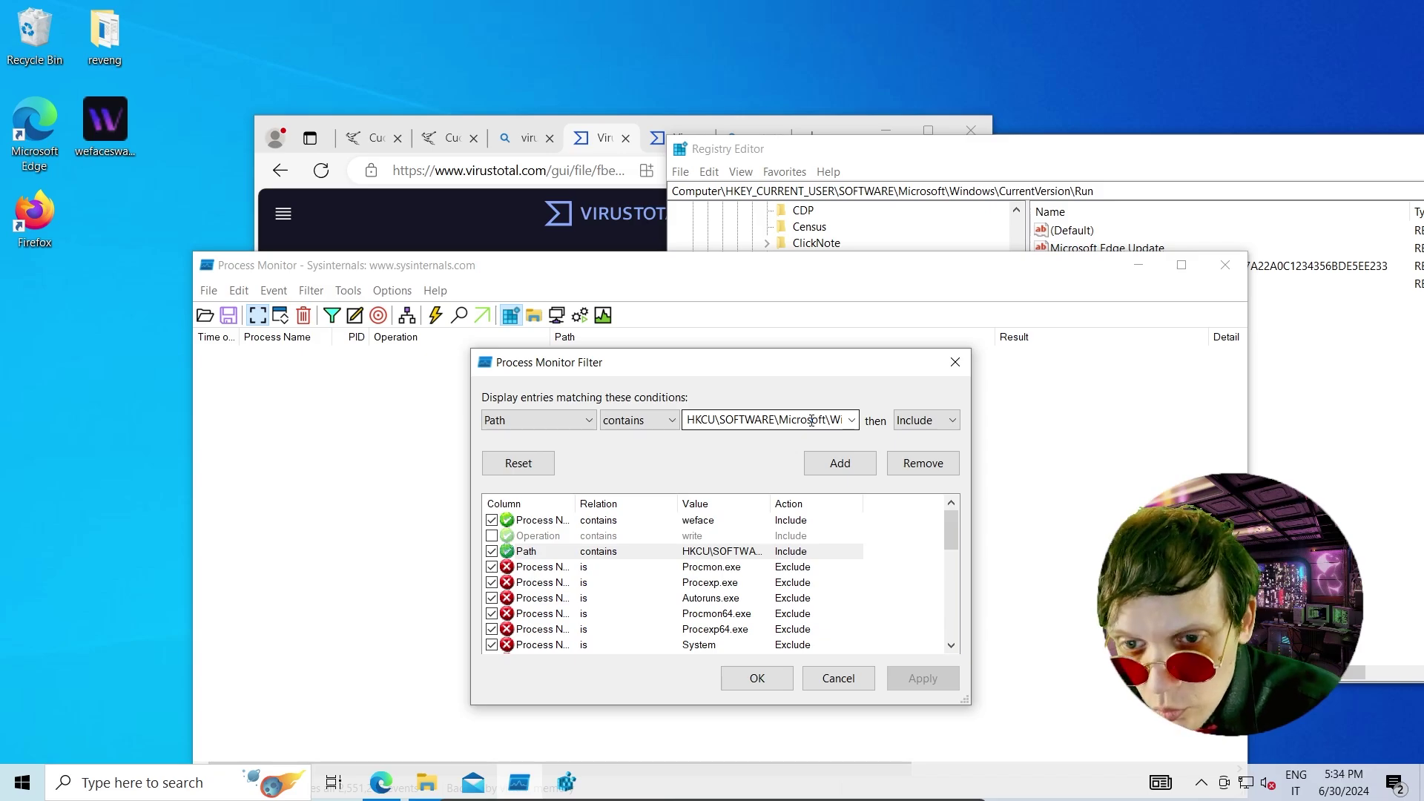
{"action": "double_click", "coordinate": [811, 420]}
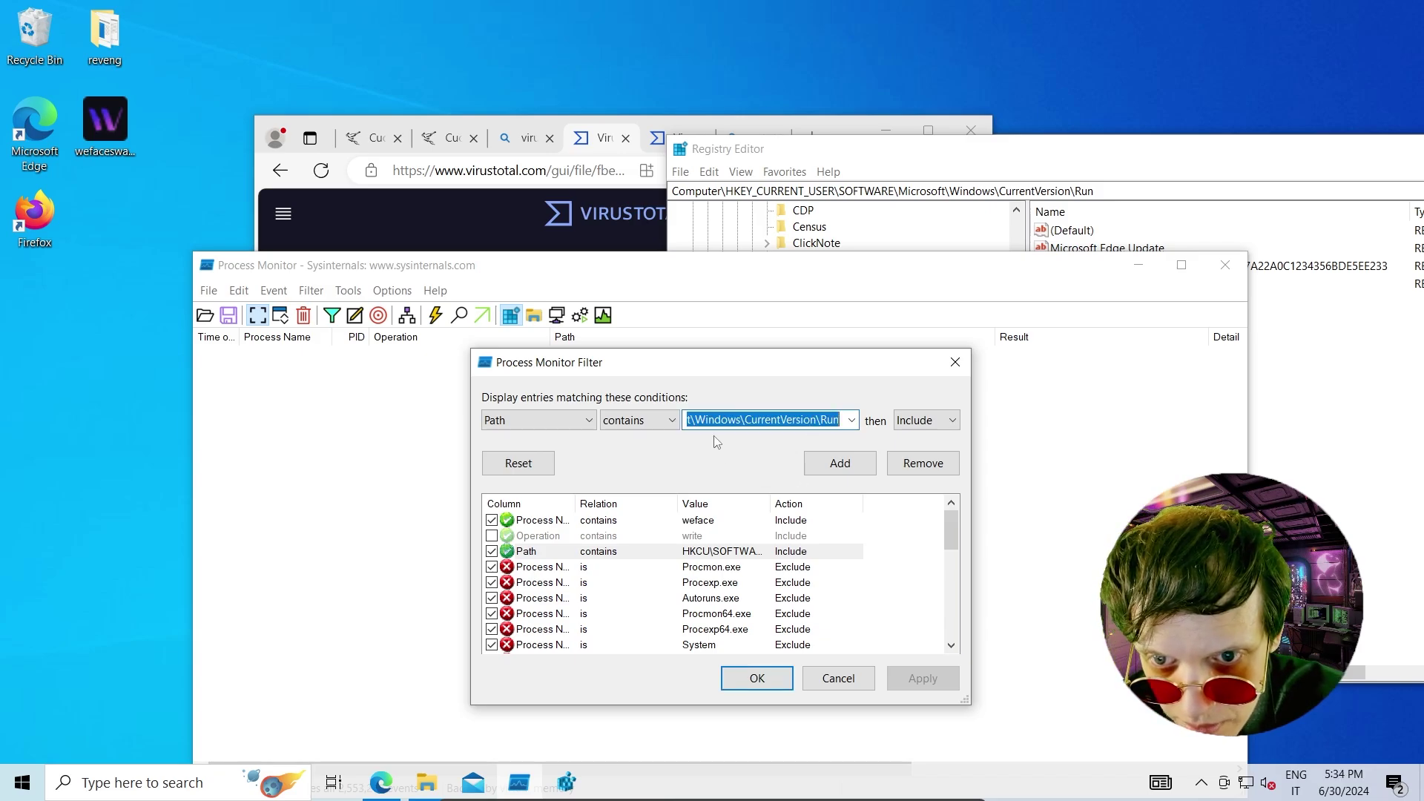
{"action": "key", "text": "End"}
{"action": "key", "text": "BackSpace"}
{"action": "key", "text": "BackSpace"}
{"action": "key", "text": "BackSpace"}
{"action": "key", "text": "BackSpace"}
{"action": "key", "text": "BackSpace"}
{"action": "key", "text": "BackSpace"}
{"action": "key", "text": "BackSpace"}
{"action": "key", "text": "BackSpace"}
{"action": "key", "text": "BackSpace"}
{"action": "key", "text": "BackSpace"}
{"action": "key", "text": "BackSpace"}
{"action": "key", "text": "BackSpace"}
{"action": "key", "text": "BackSpace"}
{"action": "key", "text": "BackSpace"}
{"action": "key", "text": "BackSpace"}
{"action": "key", "text": "BackSpace"}
{"action": "key", "text": "BackSpace"}
{"action": "key", "text": "BackSpace"}
{"action": "key", "text": "BackSpace"}
{"action": "key", "text": "BackSpace"}
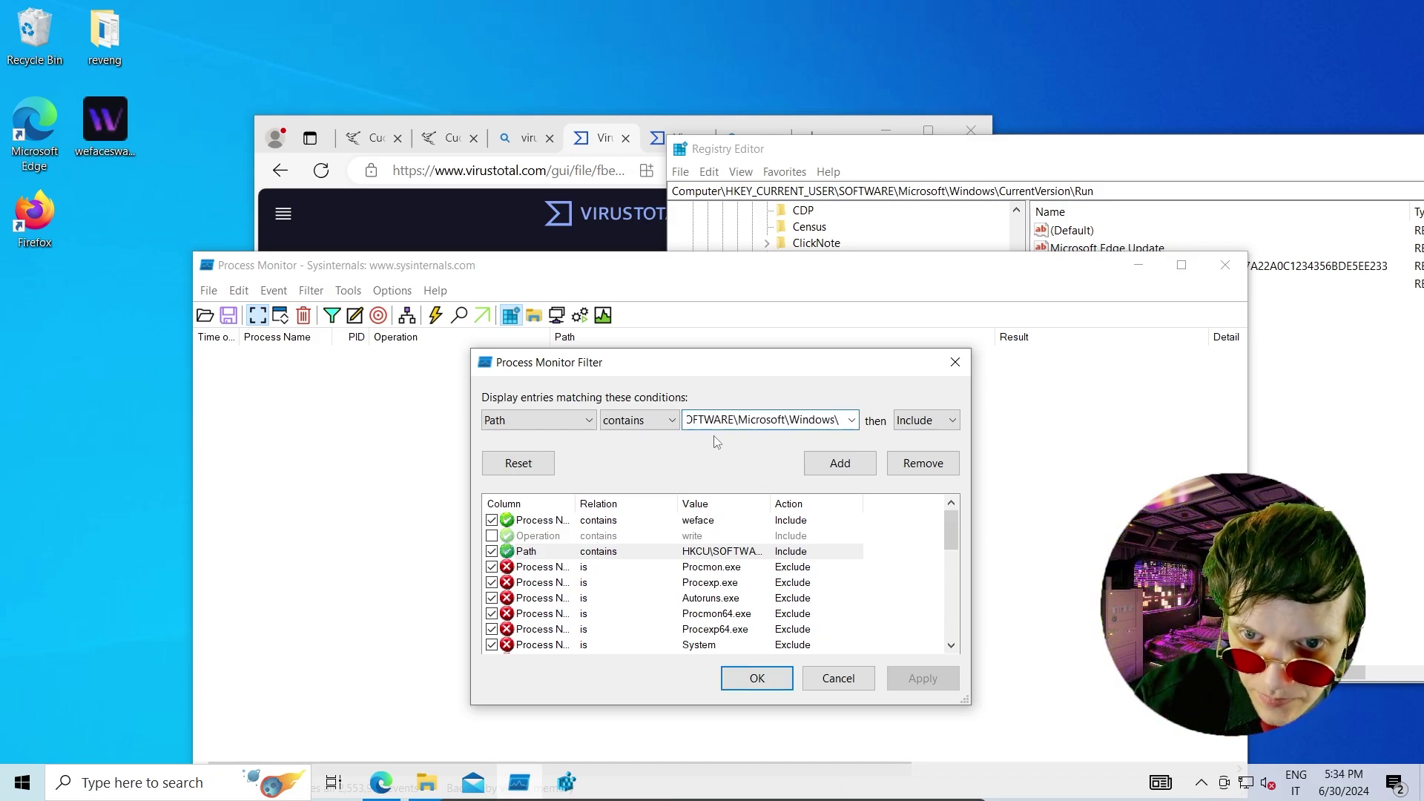
{"action": "key", "text": "BackSpace"}
{"action": "key", "text": "BackSpace"}
{"action": "key", "text": "BackSpace"}
{"action": "key", "text": "BackSpace"}
{"action": "key", "text": "BackSpace"}
{"action": "key", "text": "BackSpace"}
{"action": "key", "text": "BackSpace"}
{"action": "key", "text": "BackSpace"}
{"action": "key", "text": "BackSpace"}
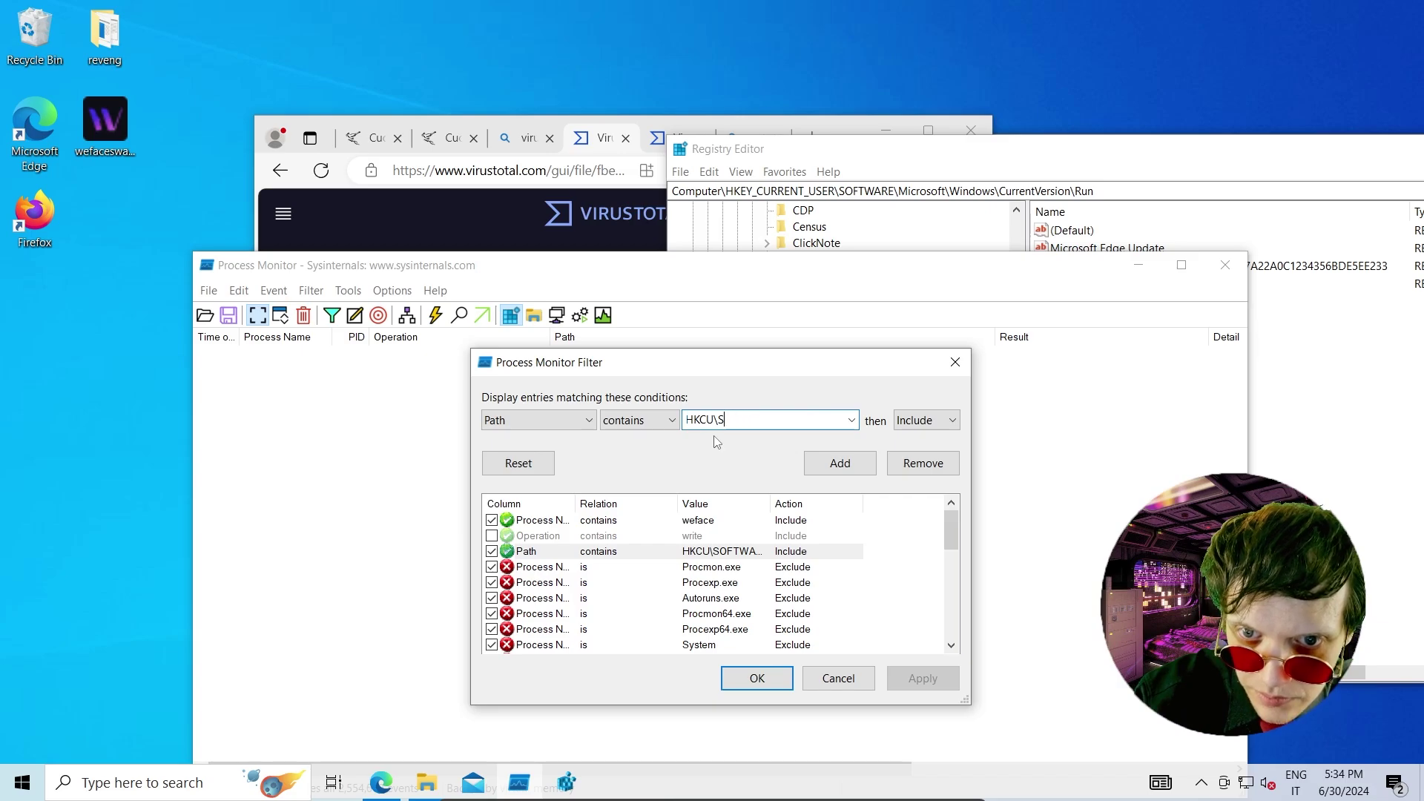
{"action": "key", "text": "BackSpace"}
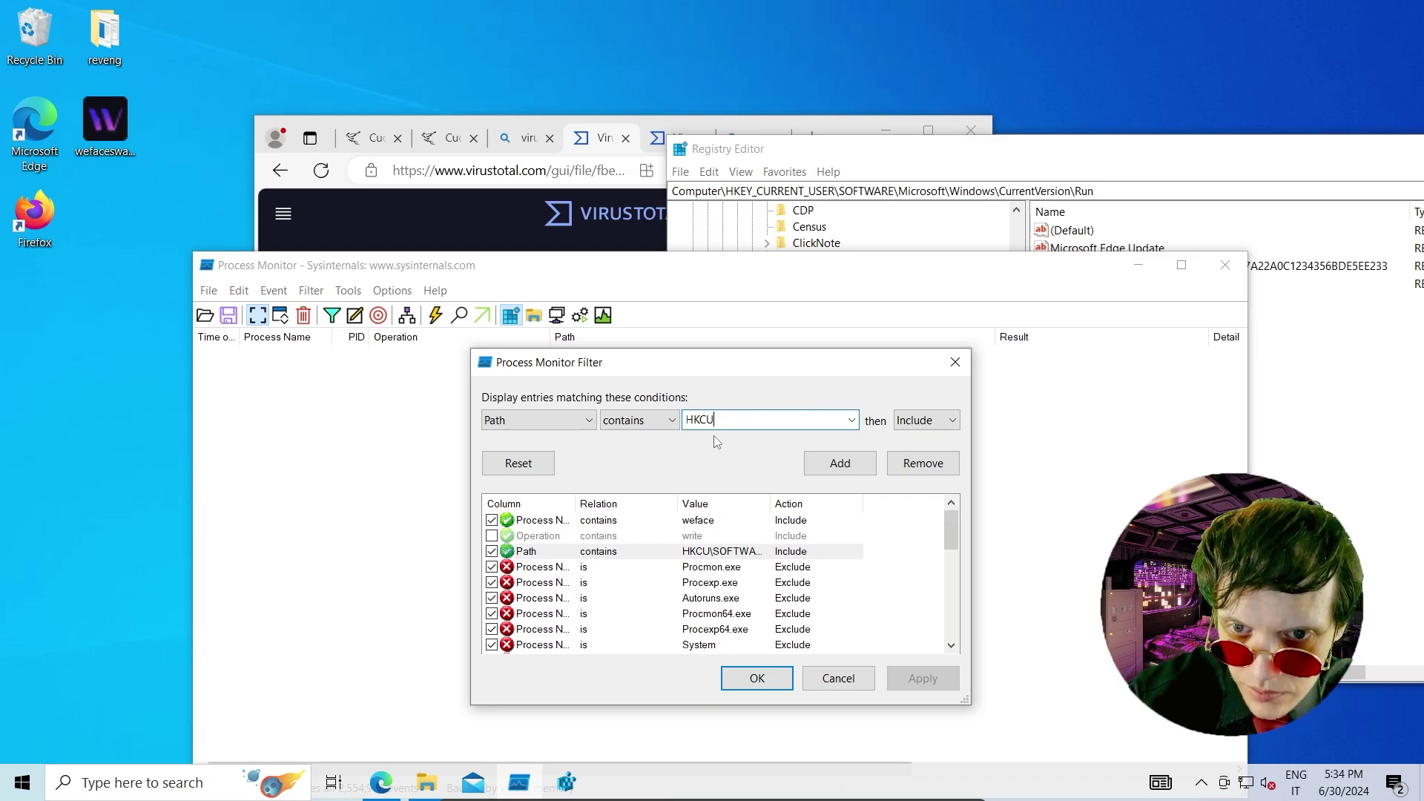
{"action": "left_click", "coordinate": [831, 465]}
{"action": "left_click", "coordinate": [928, 677]}
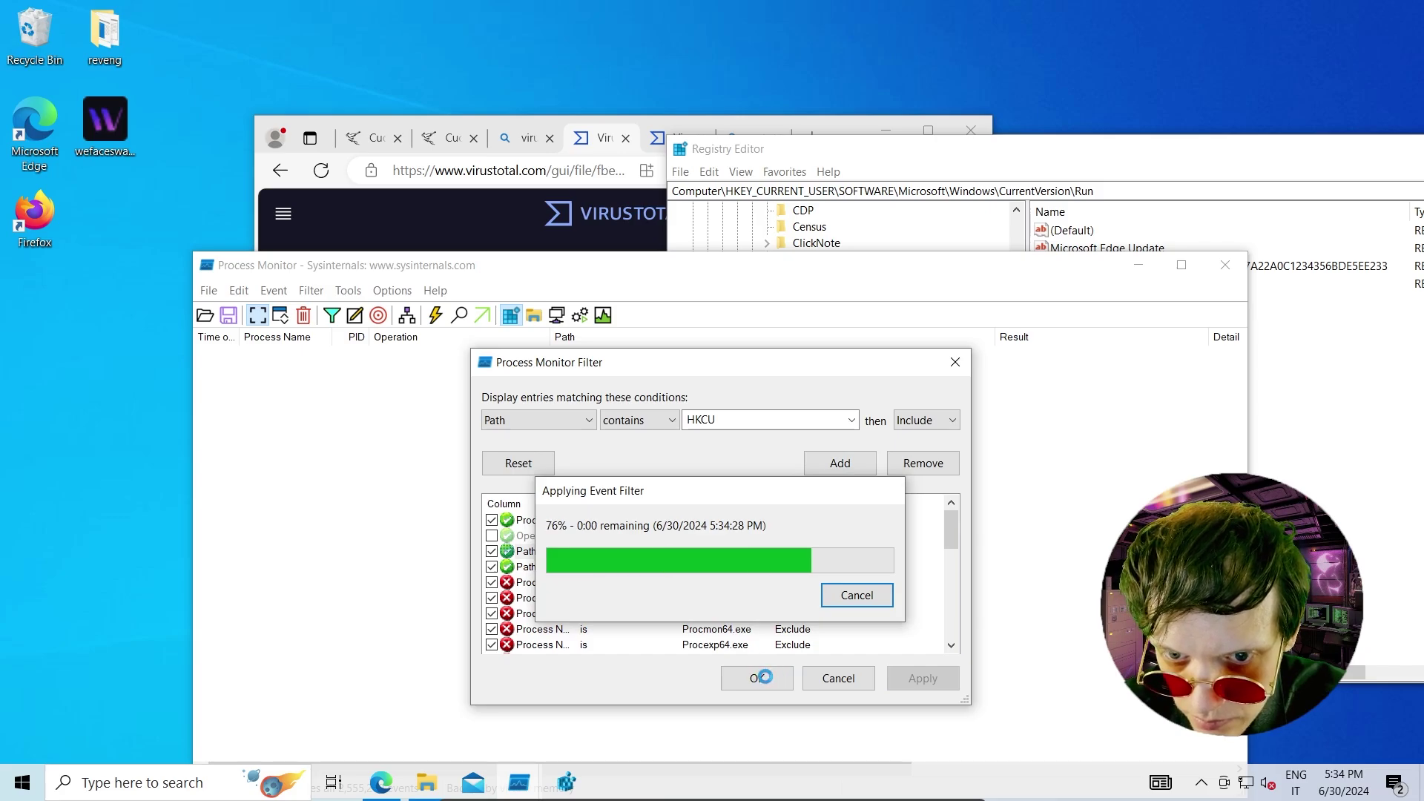
{"action": "left_click", "coordinate": [766, 680]}
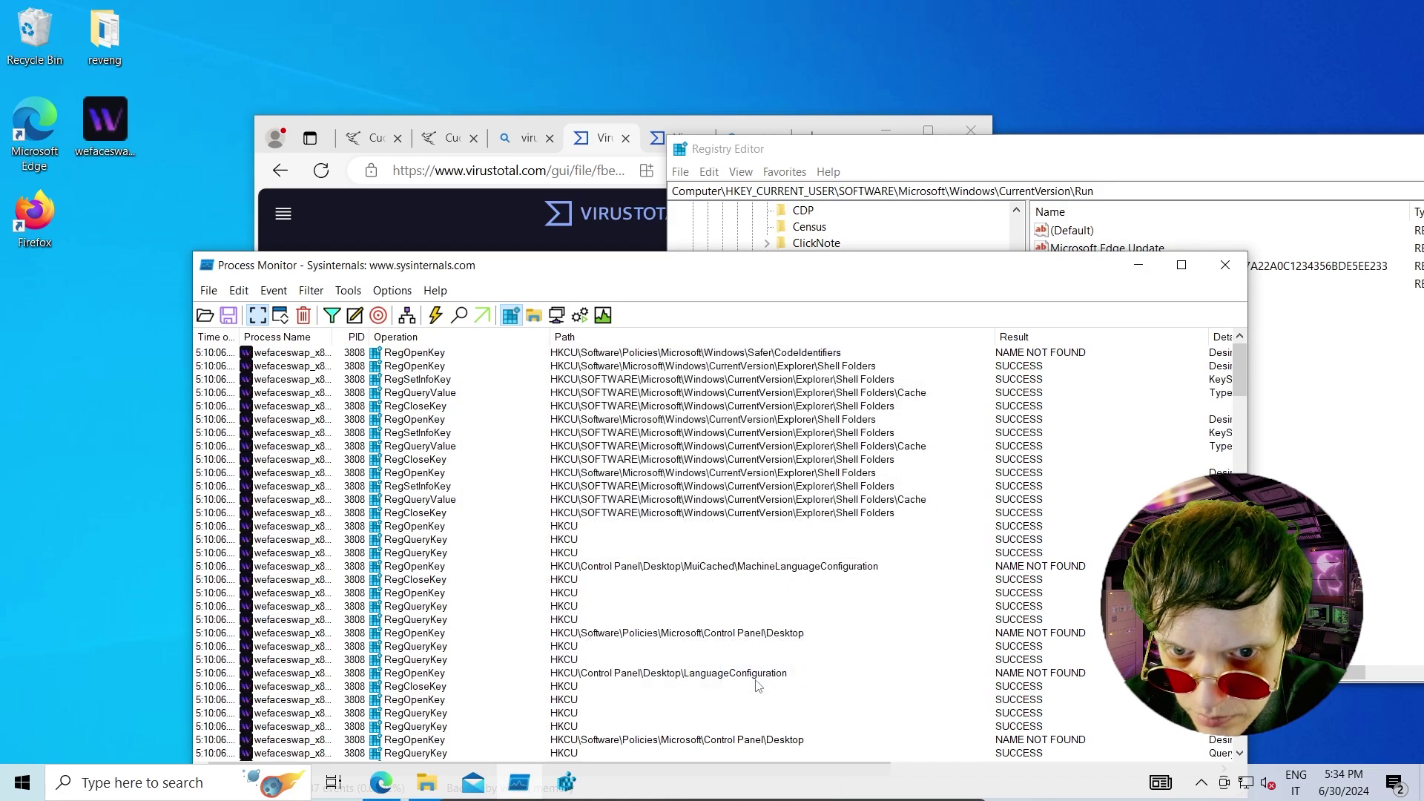
Reopen the event filter and remove both Path include rules, the Run key path and "HKCU"
{"action": "left_click_drag", "start_coordinate": [701, 280], "coordinate": [778, 138]}
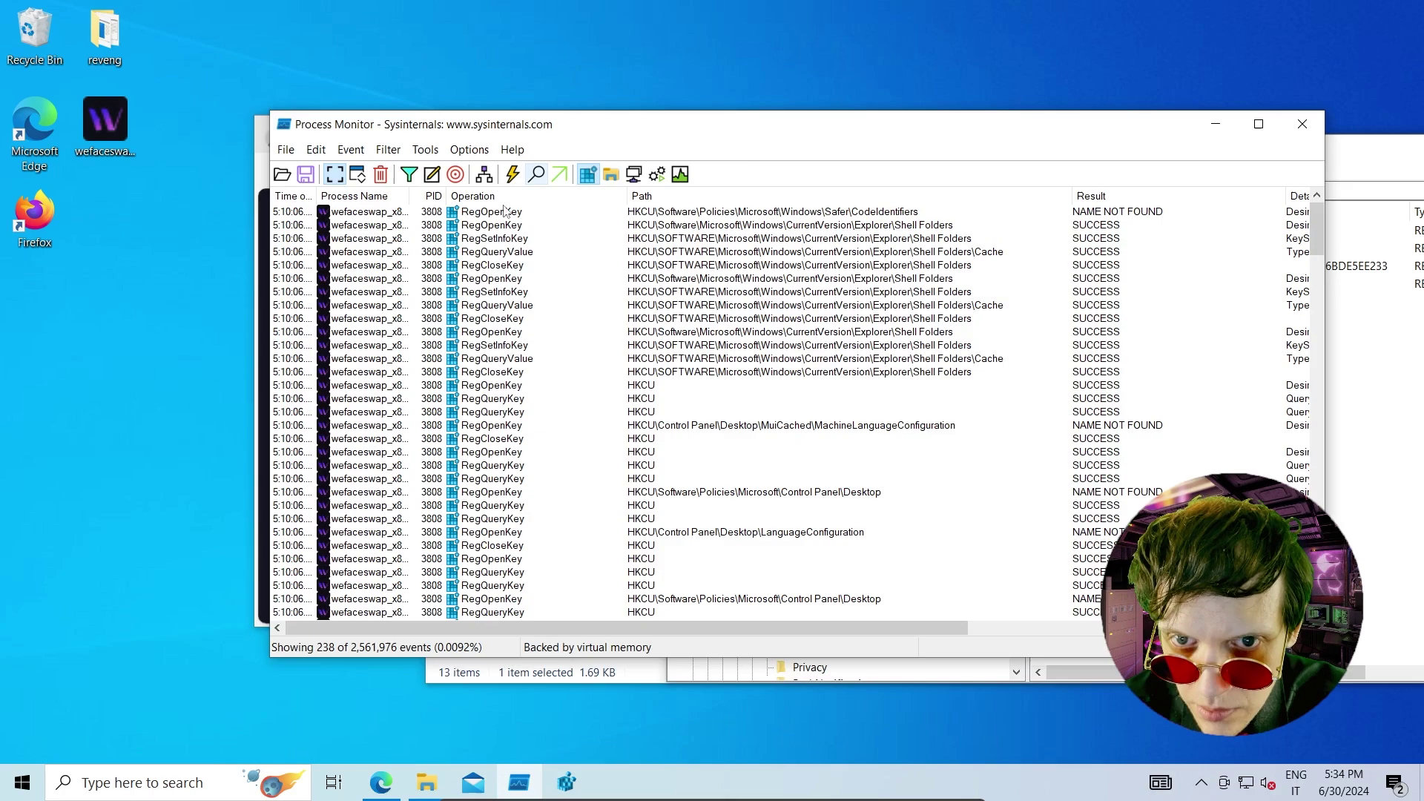
{"action": "left_click", "coordinate": [409, 176]}
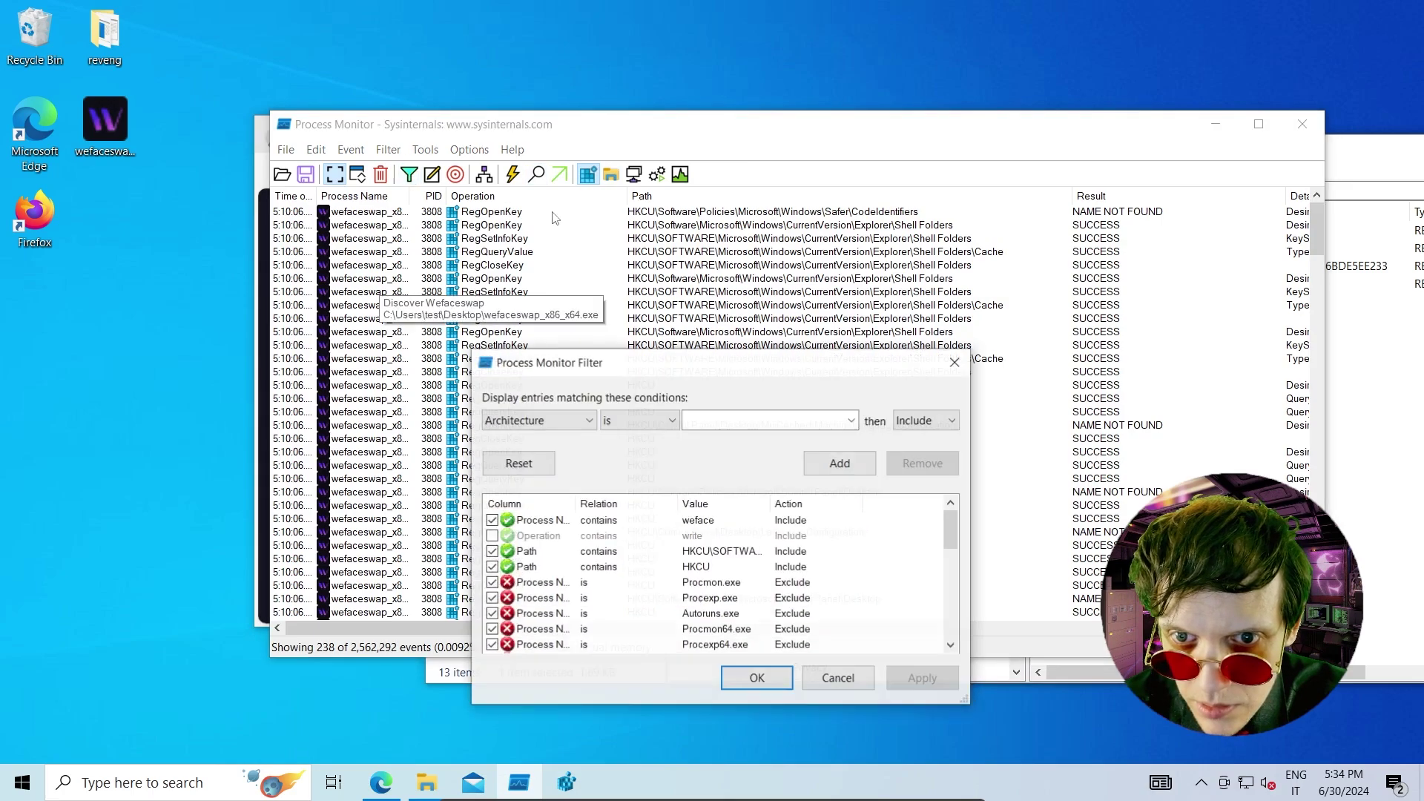
{"action": "left_click", "coordinate": [613, 553]}
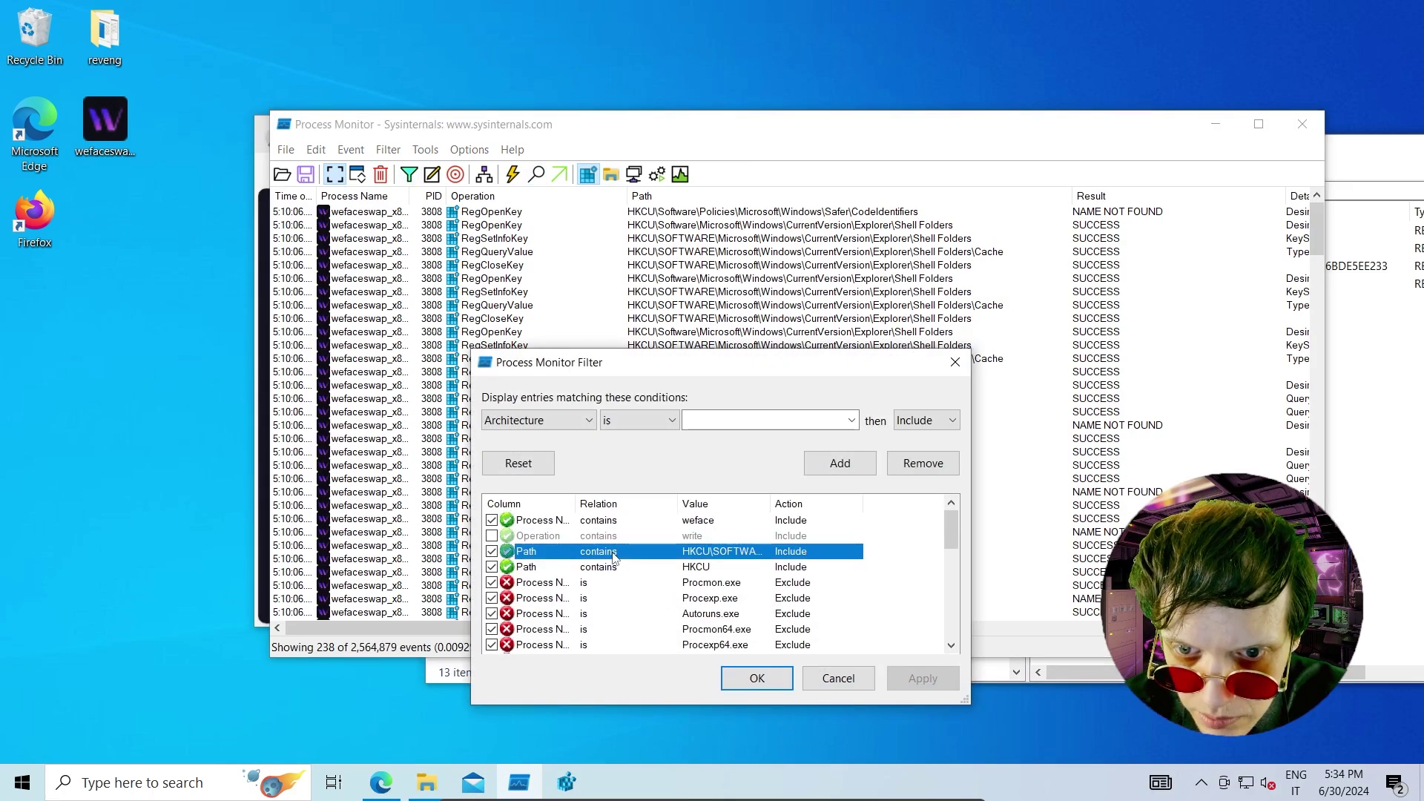
{"action": "left_click", "coordinate": [922, 463]}
{"action": "left_click", "coordinate": [597, 568]}
{"action": "left_click", "coordinate": [597, 551]}
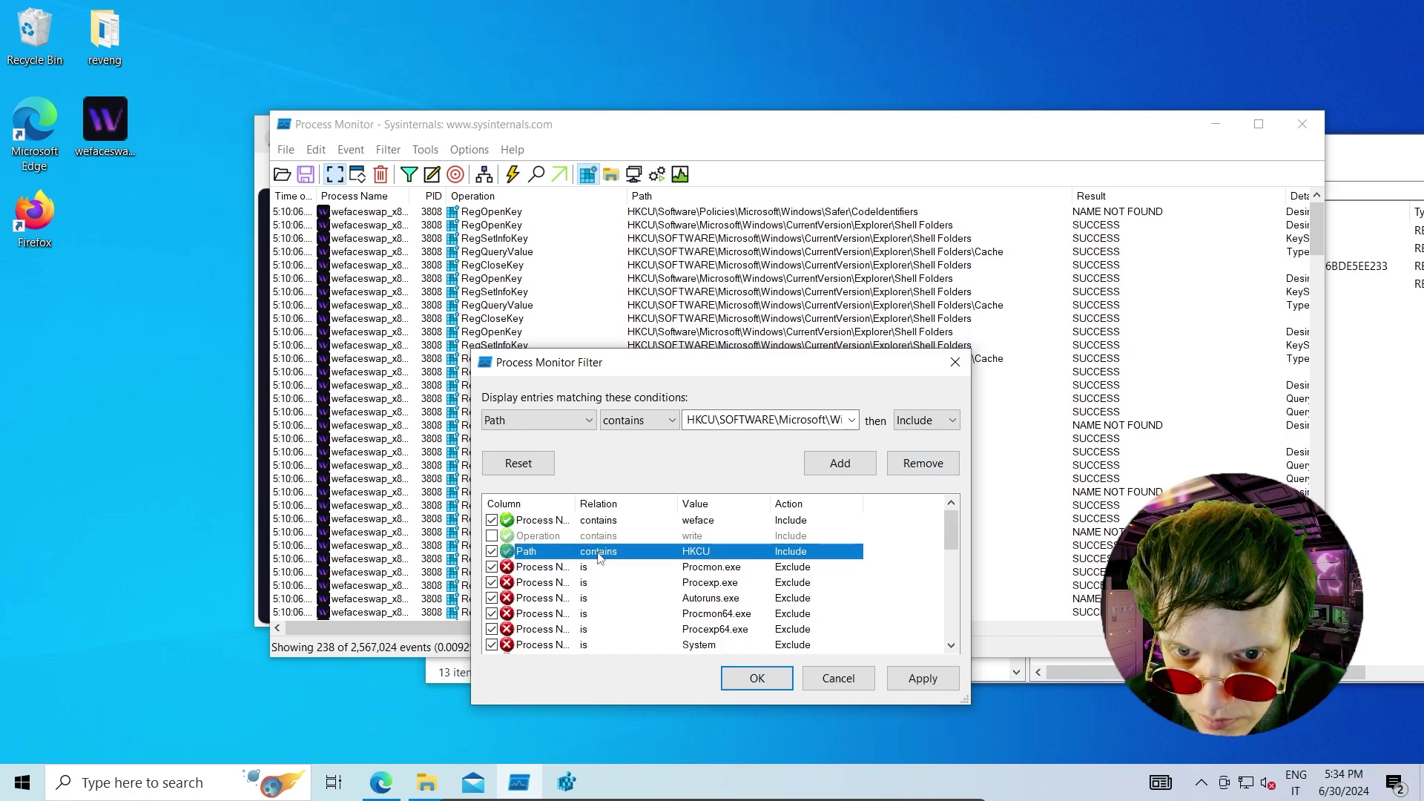
{"action": "left_click", "coordinate": [923, 462]}
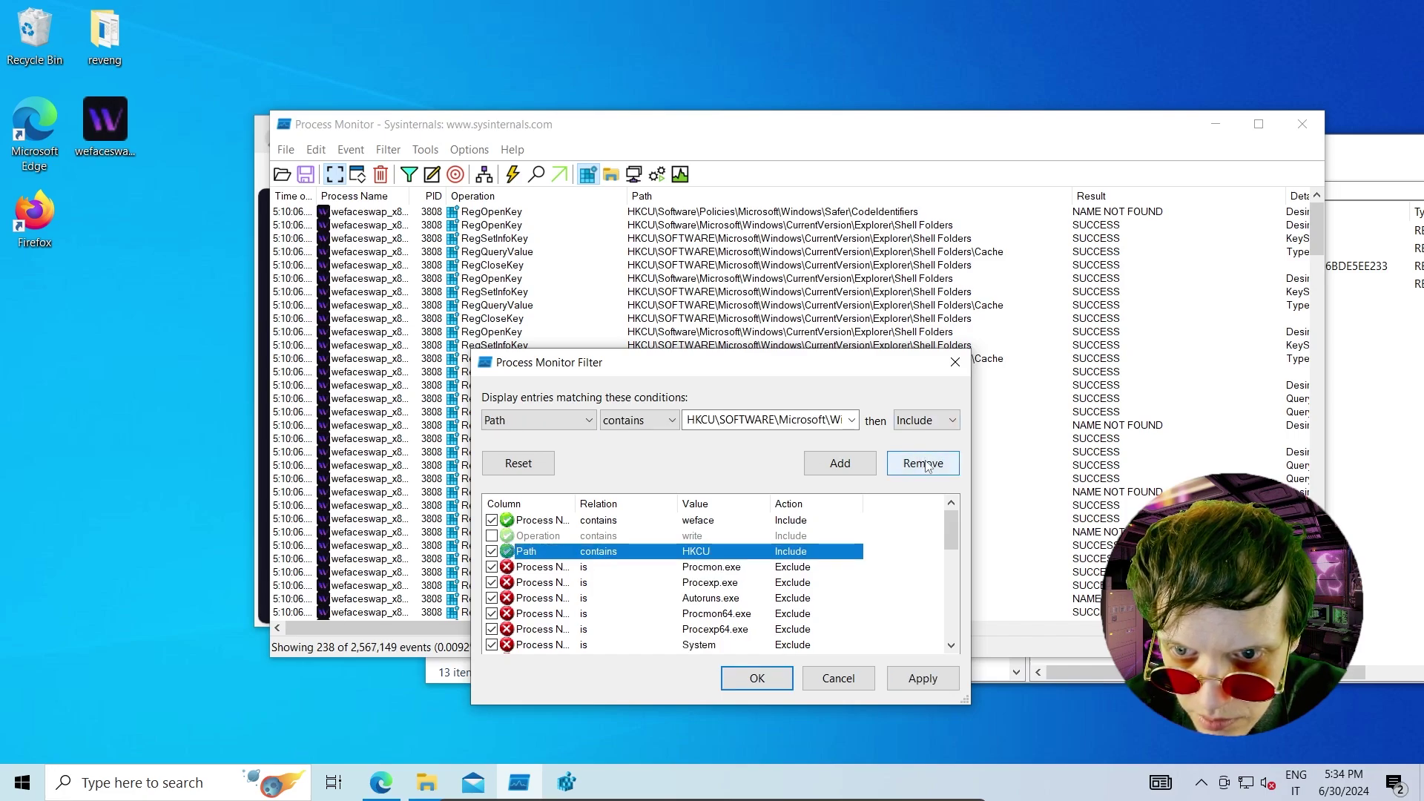
Re-enable the Operation contains "write" include rule and confirm the filter changes
{"action": "left_click", "coordinate": [660, 537]}
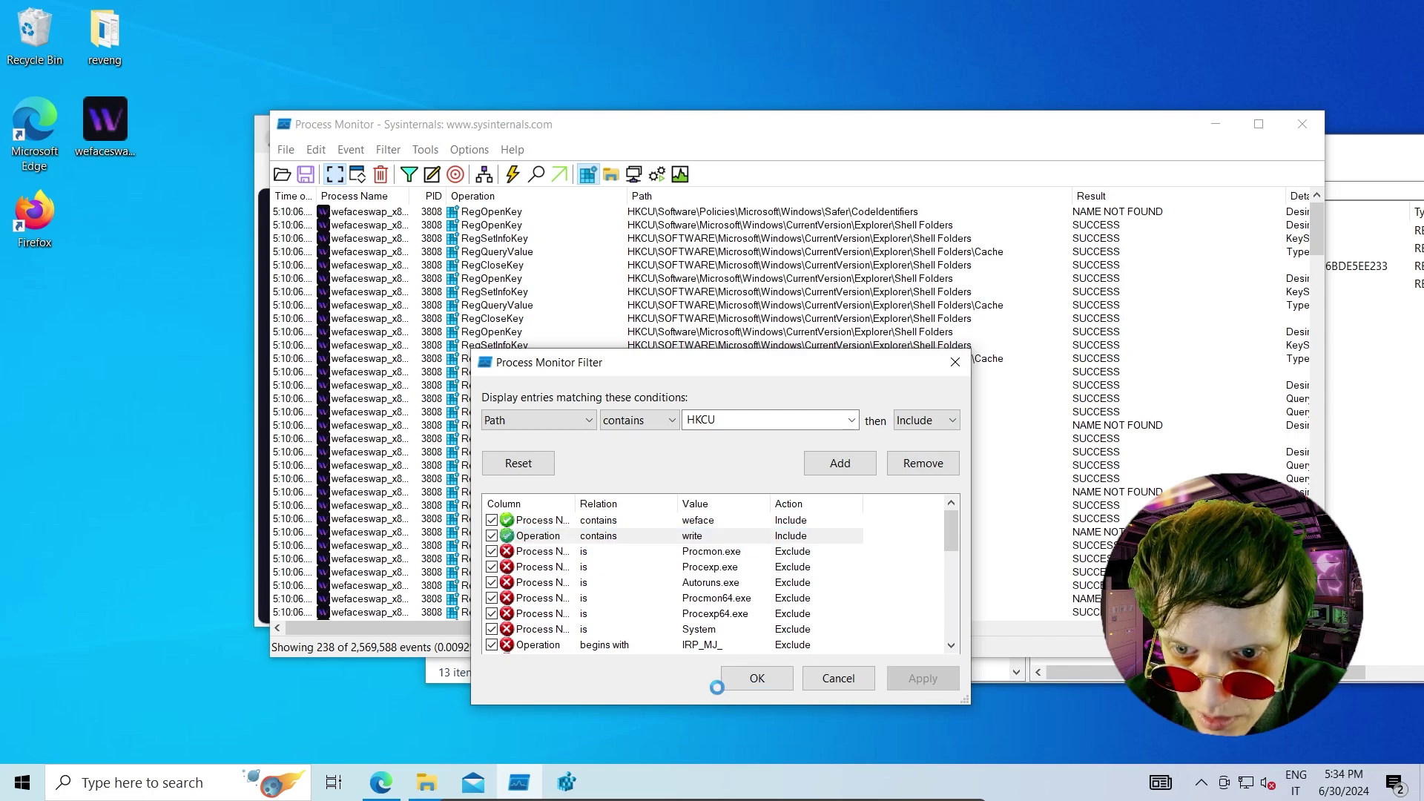
{"action": "left_click", "coordinate": [757, 678]}
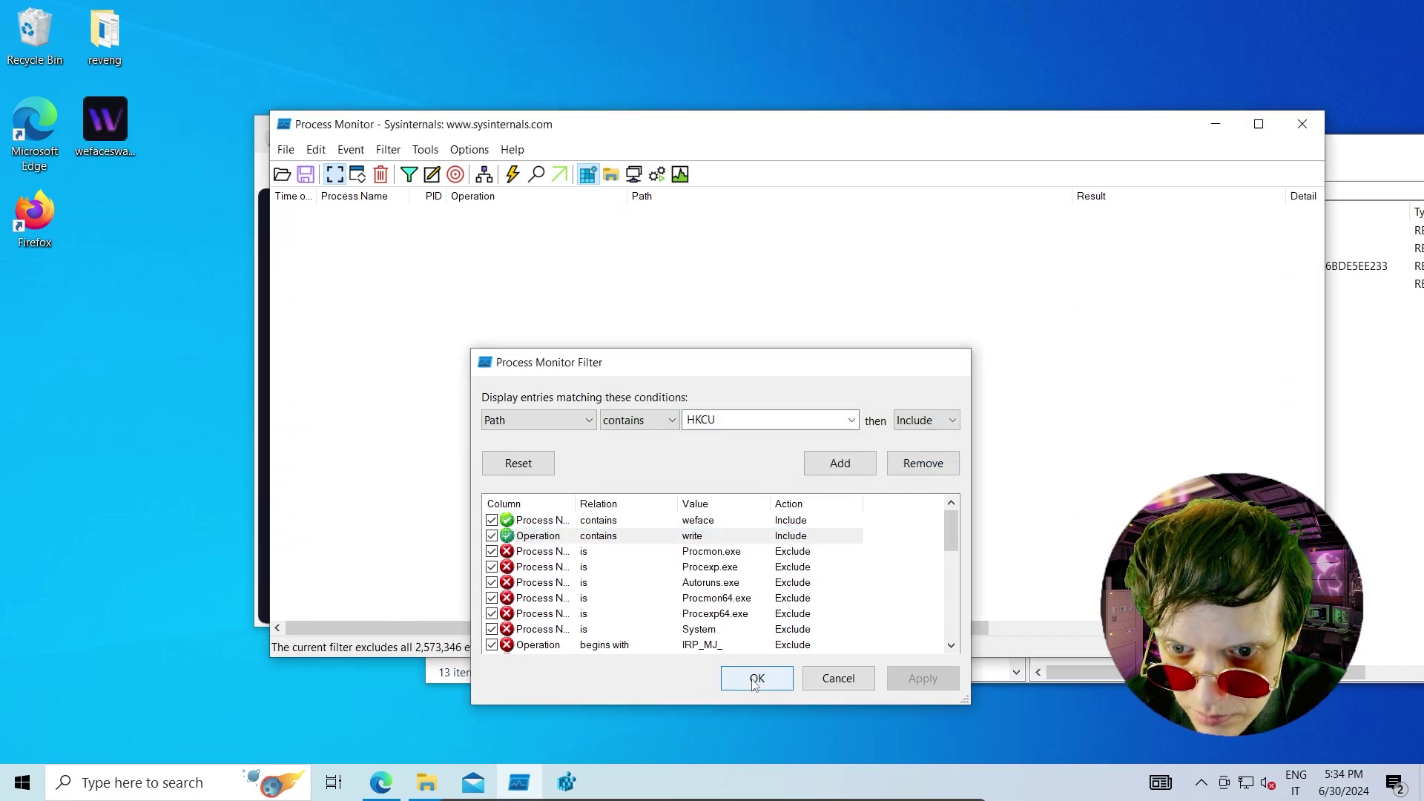
{"action": "left_click", "coordinate": [756, 678]}
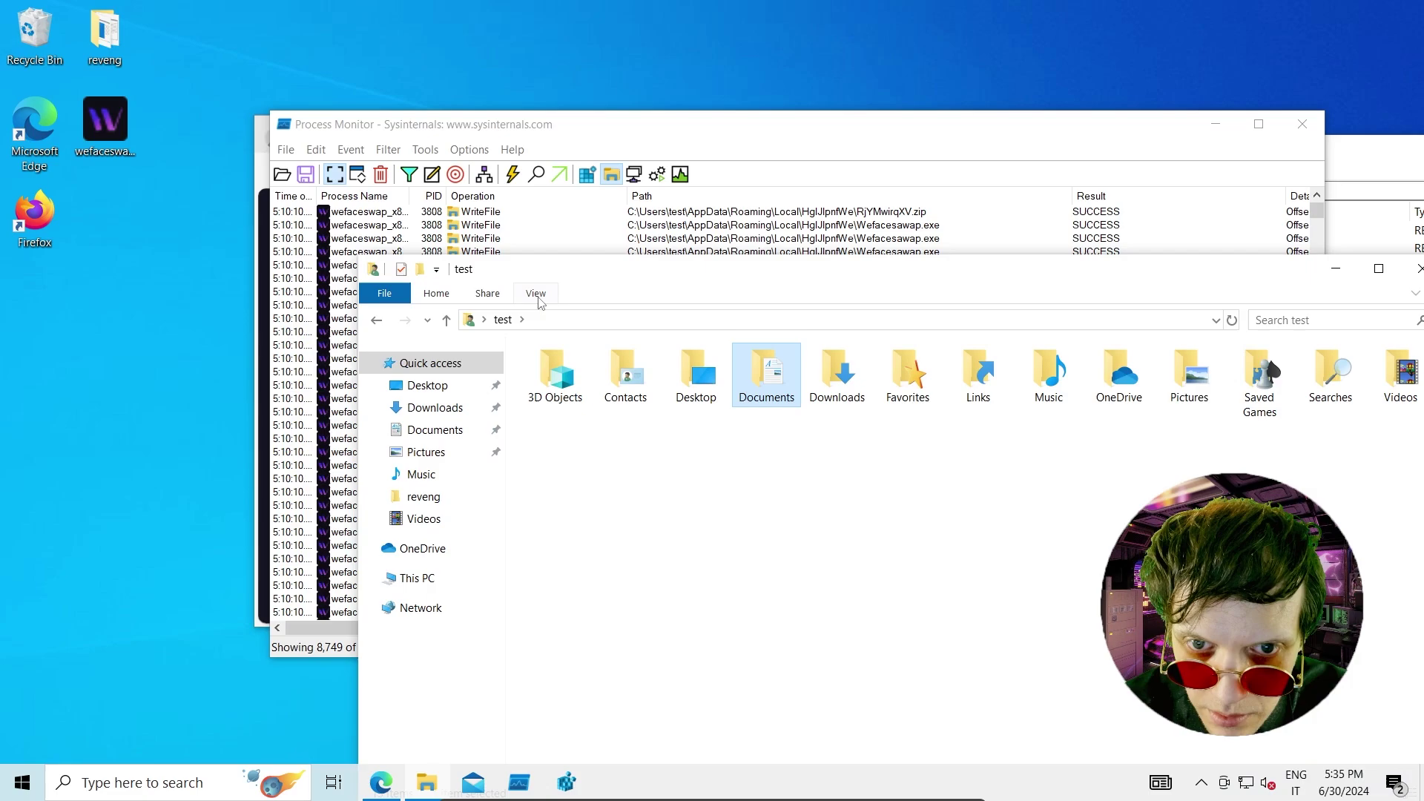
Open File Explorer's folder options while viewing the test user folder
{"action": "left_click", "coordinate": [537, 295]}
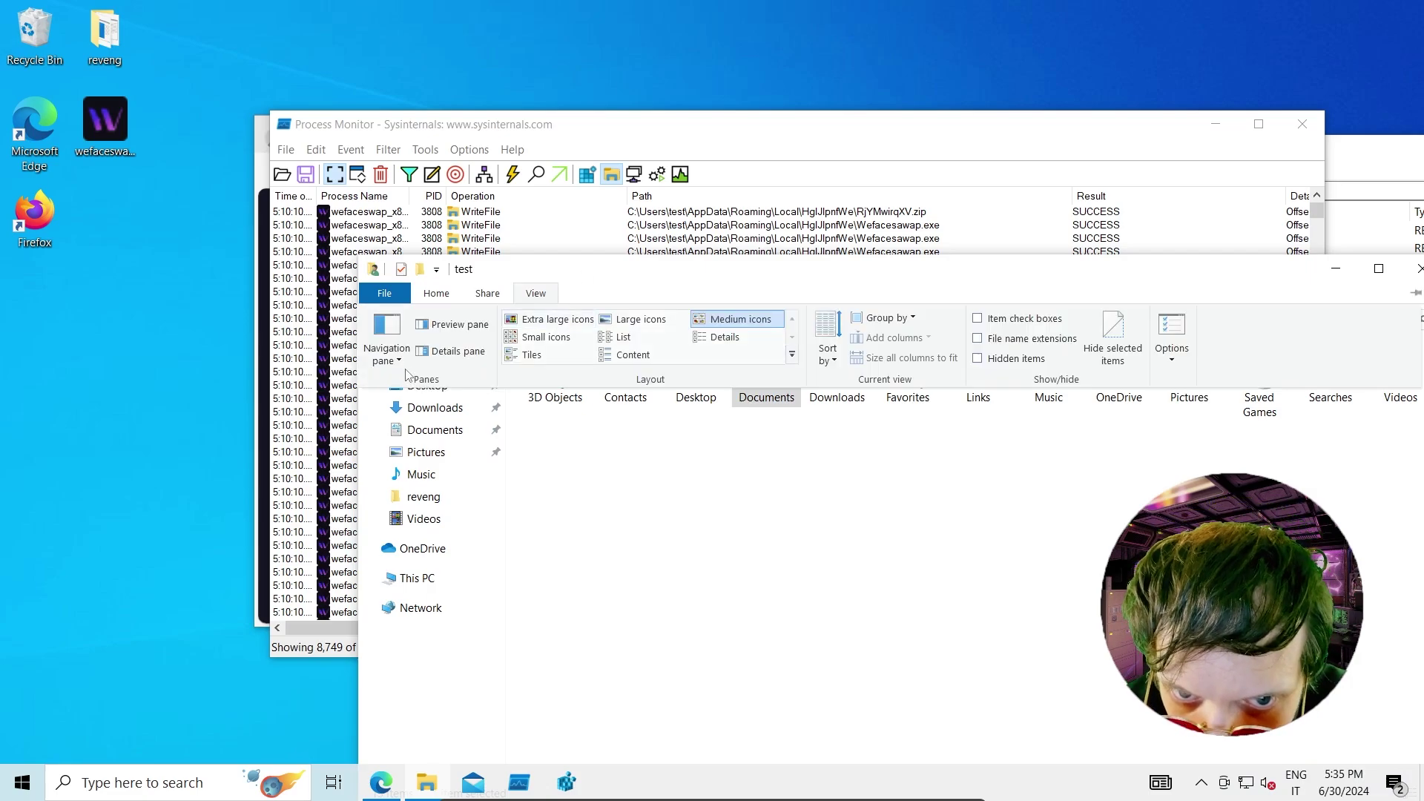
{"action": "left_click", "coordinate": [1169, 357]}
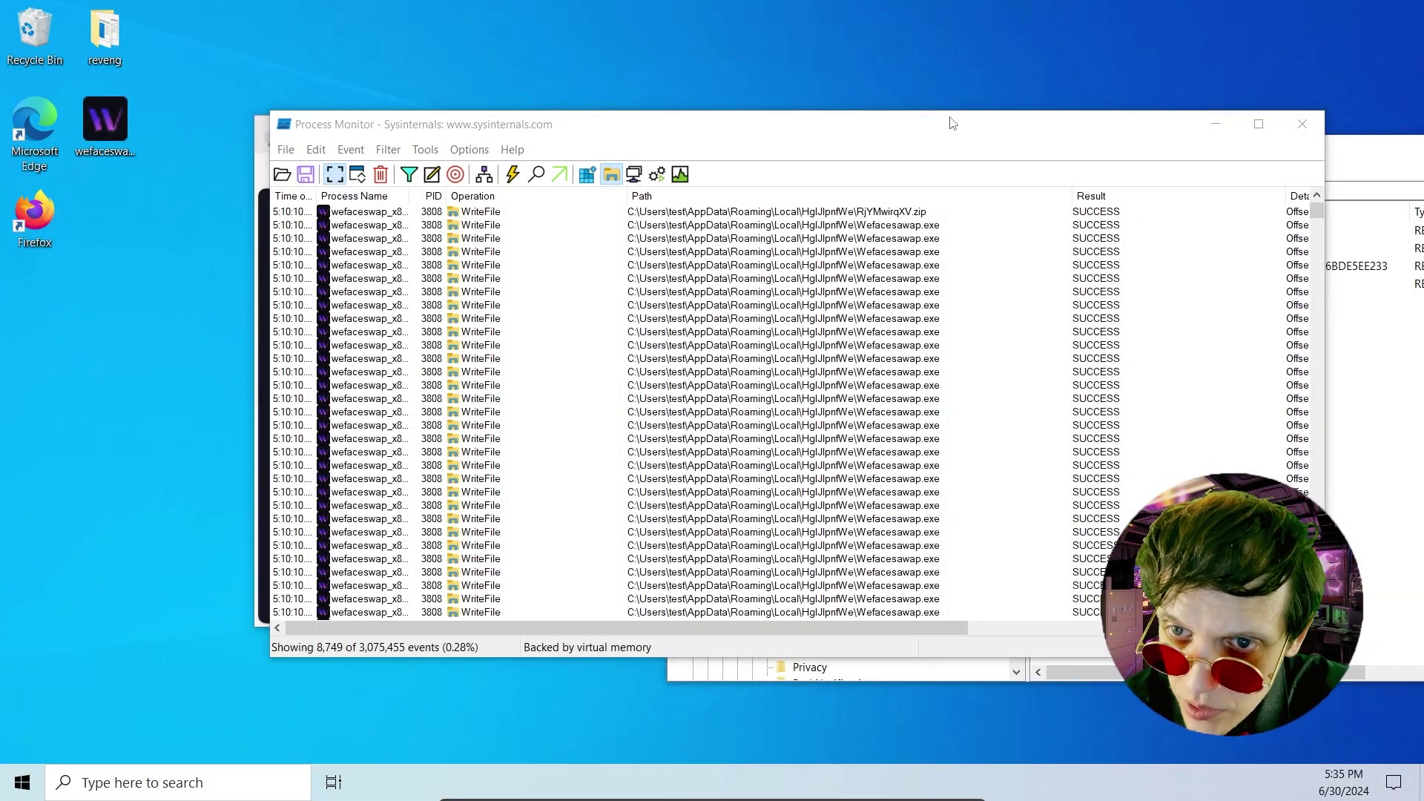
Rearrange the Process Monitor and Registry Editor windows and minimize the Registry Editor
{"action": "left_click_drag", "start_coordinate": [952, 124], "coordinate": [832, 110]}
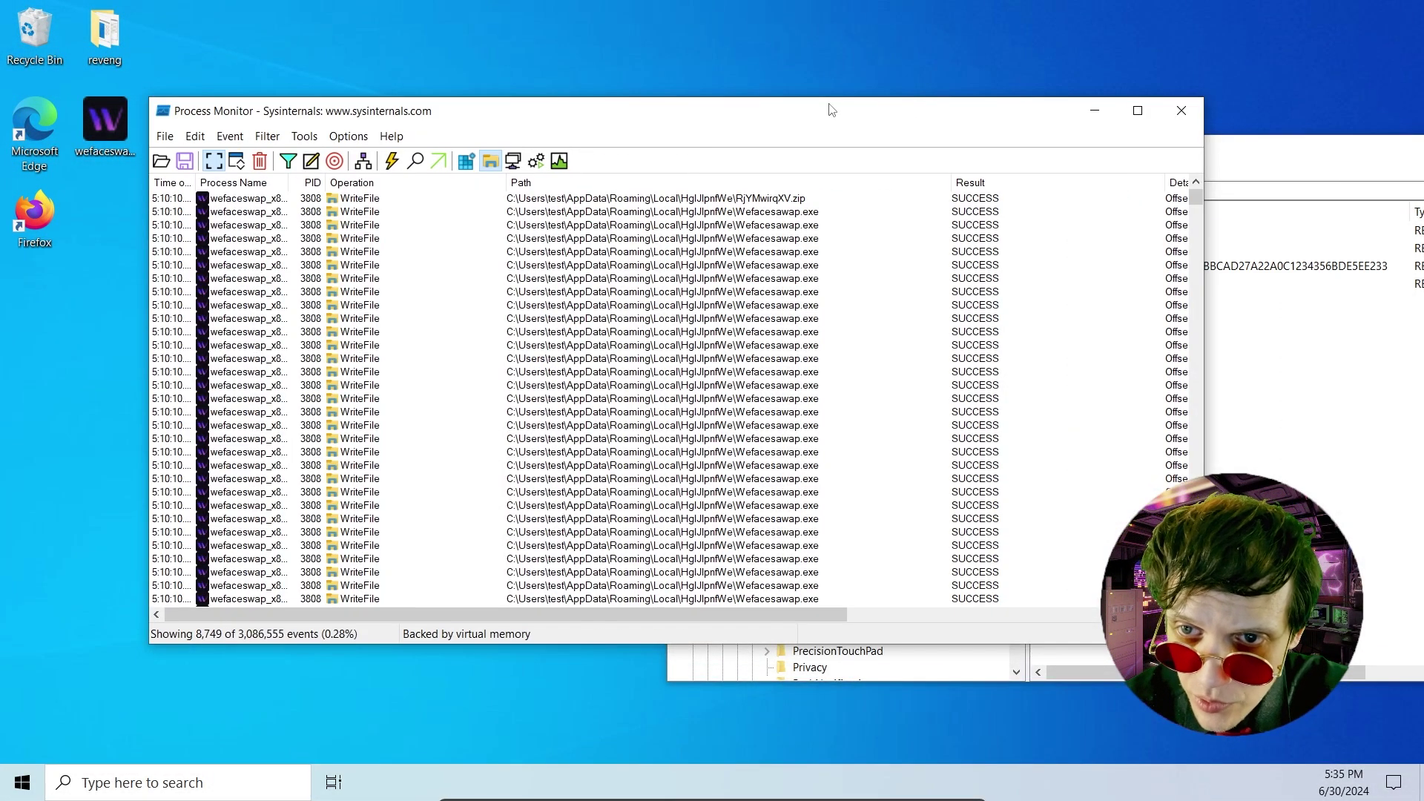
{"action": "left_click", "coordinate": [1306, 149]}
{"action": "left_click_drag", "start_coordinate": [1302, 149], "coordinate": [1091, 171]}
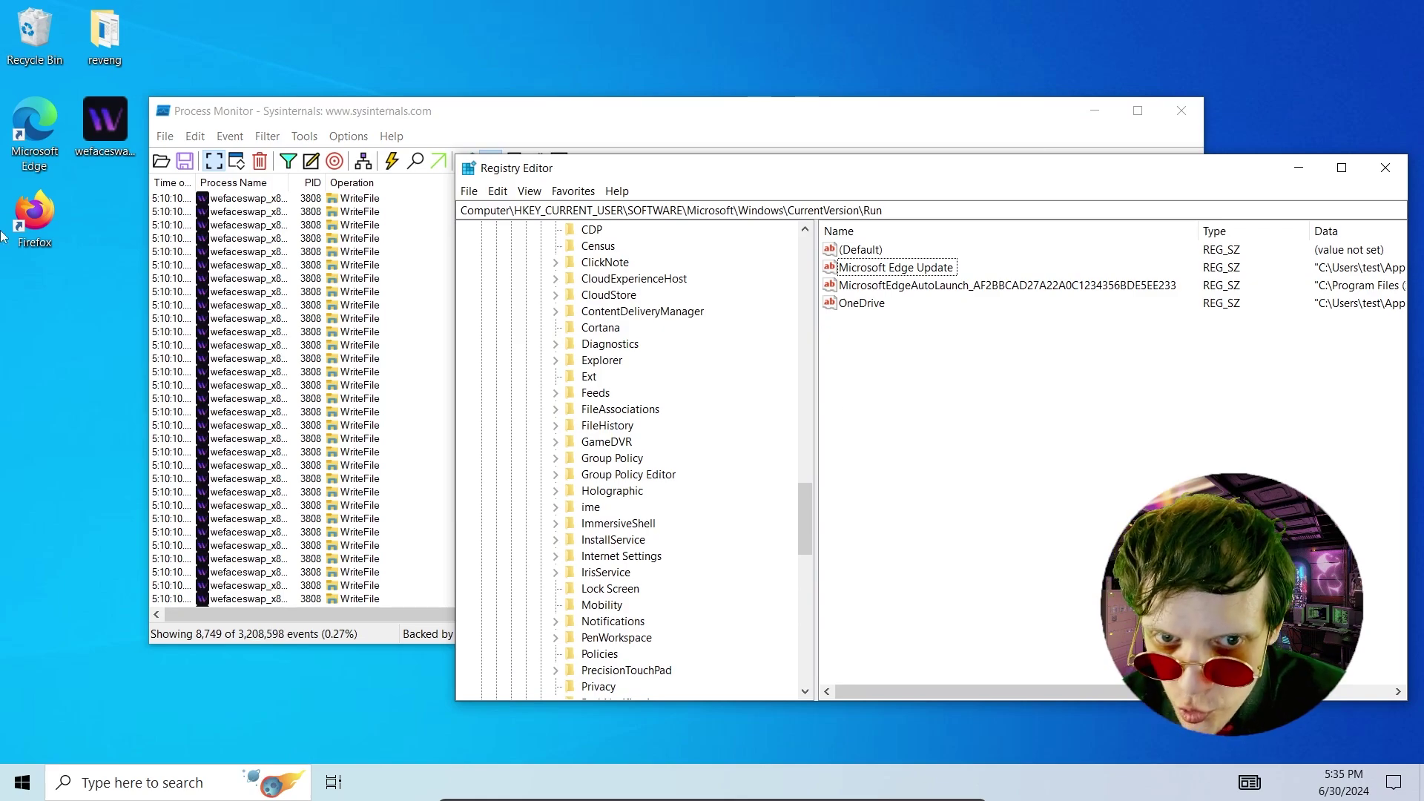
{"action": "left_click", "coordinate": [31, 784]}
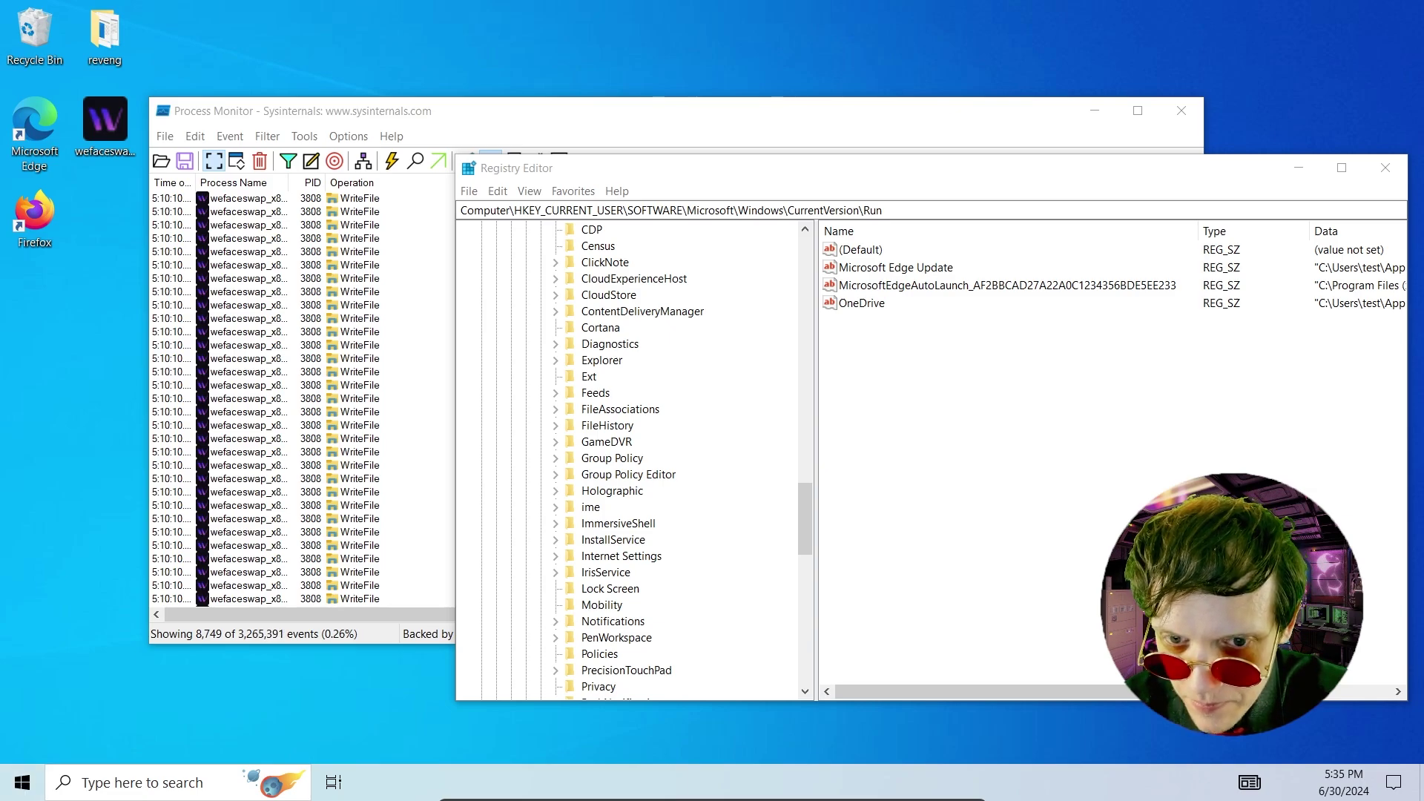
{"action": "left_click", "coordinate": [959, 491]}
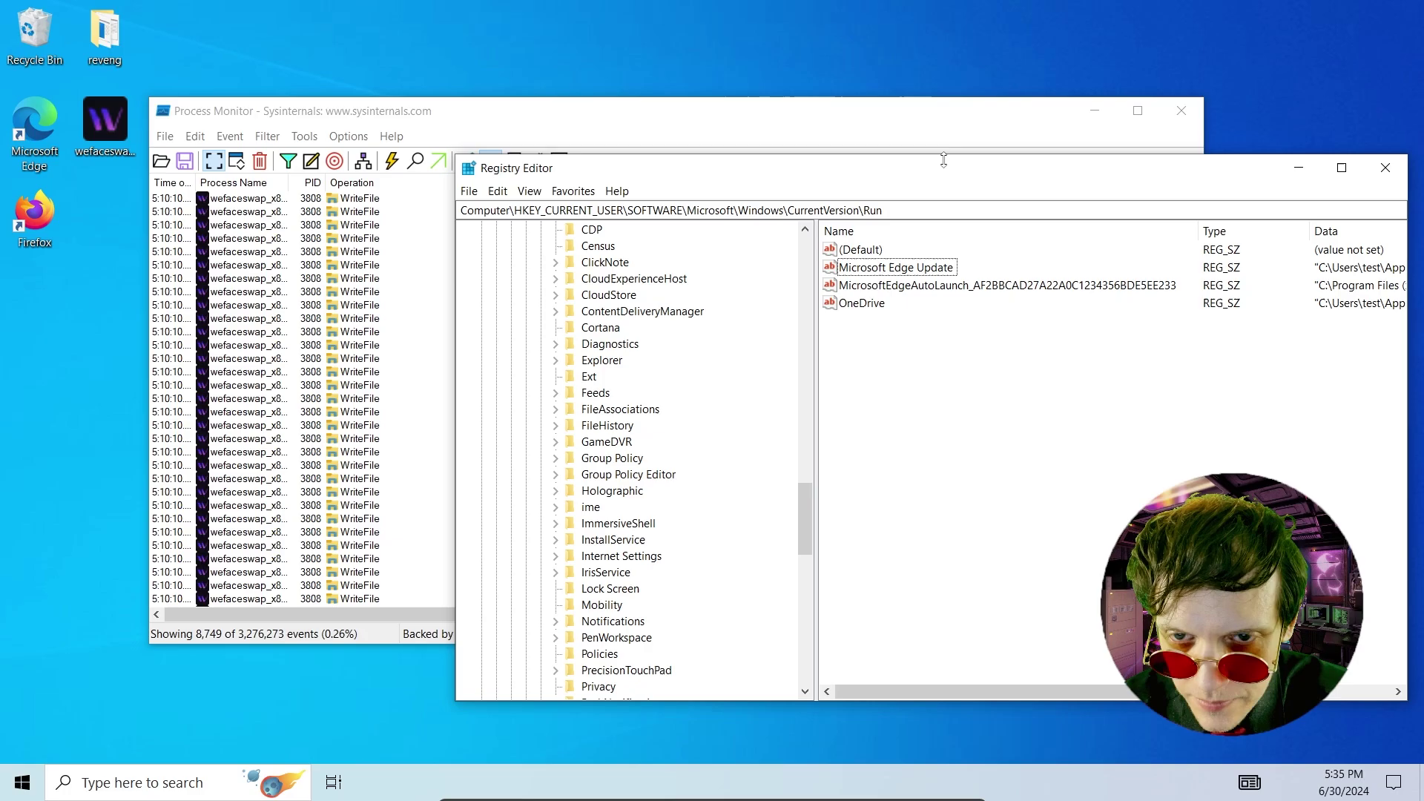
{"action": "left_click_drag", "start_coordinate": [741, 167], "coordinate": [545, 217]}
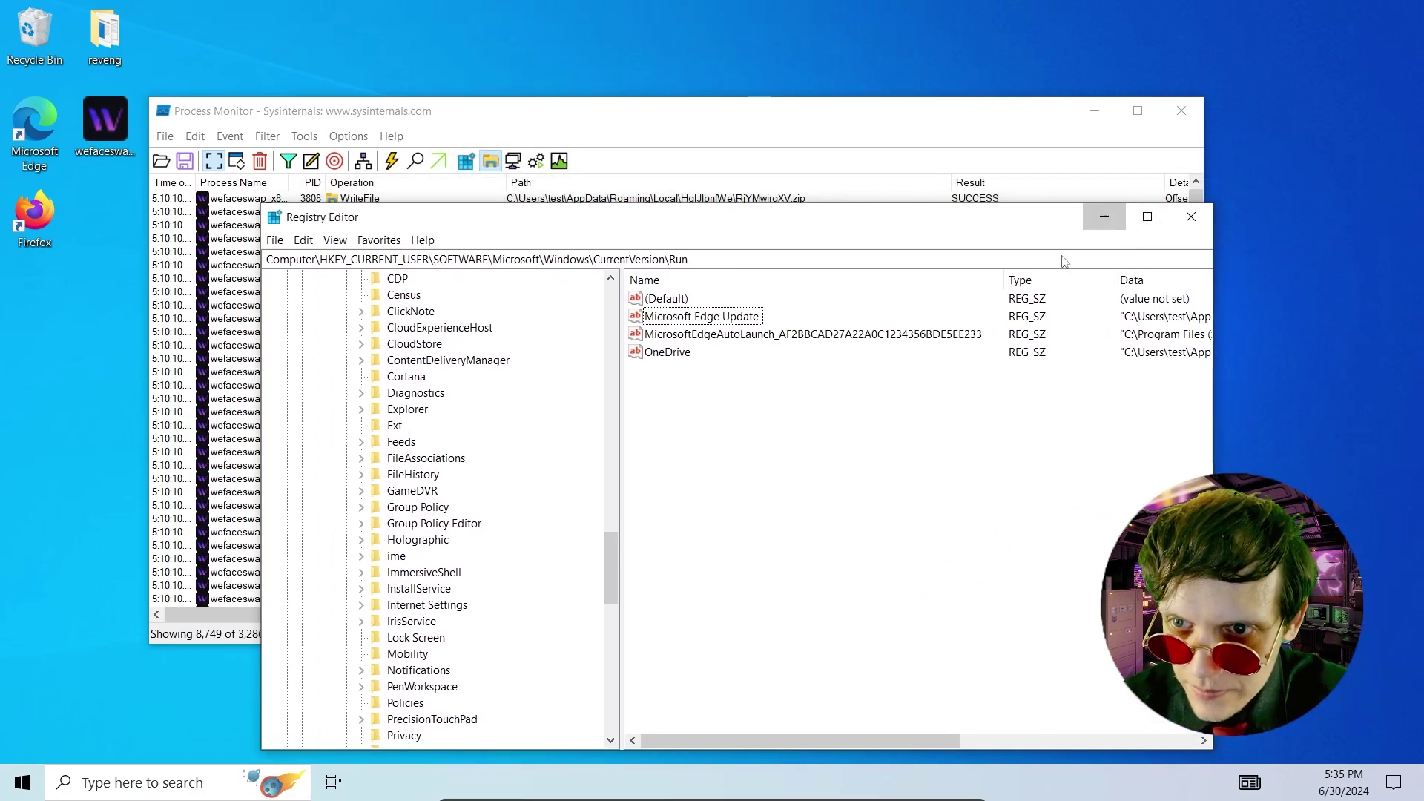
{"action": "left_click", "coordinate": [1102, 217]}
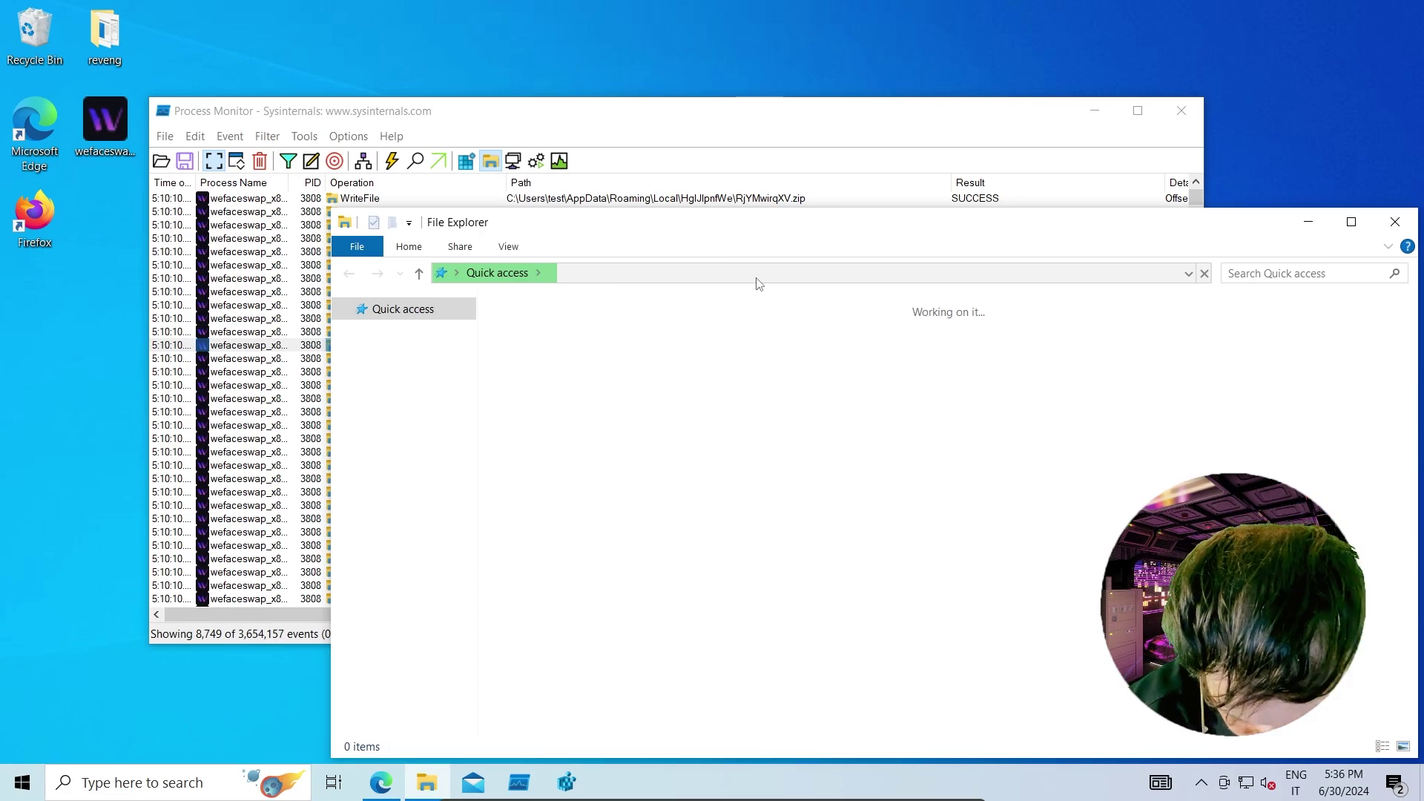
Open the folder path for editing in the new File Explorer window
{"action": "left_click", "coordinate": [758, 279]}
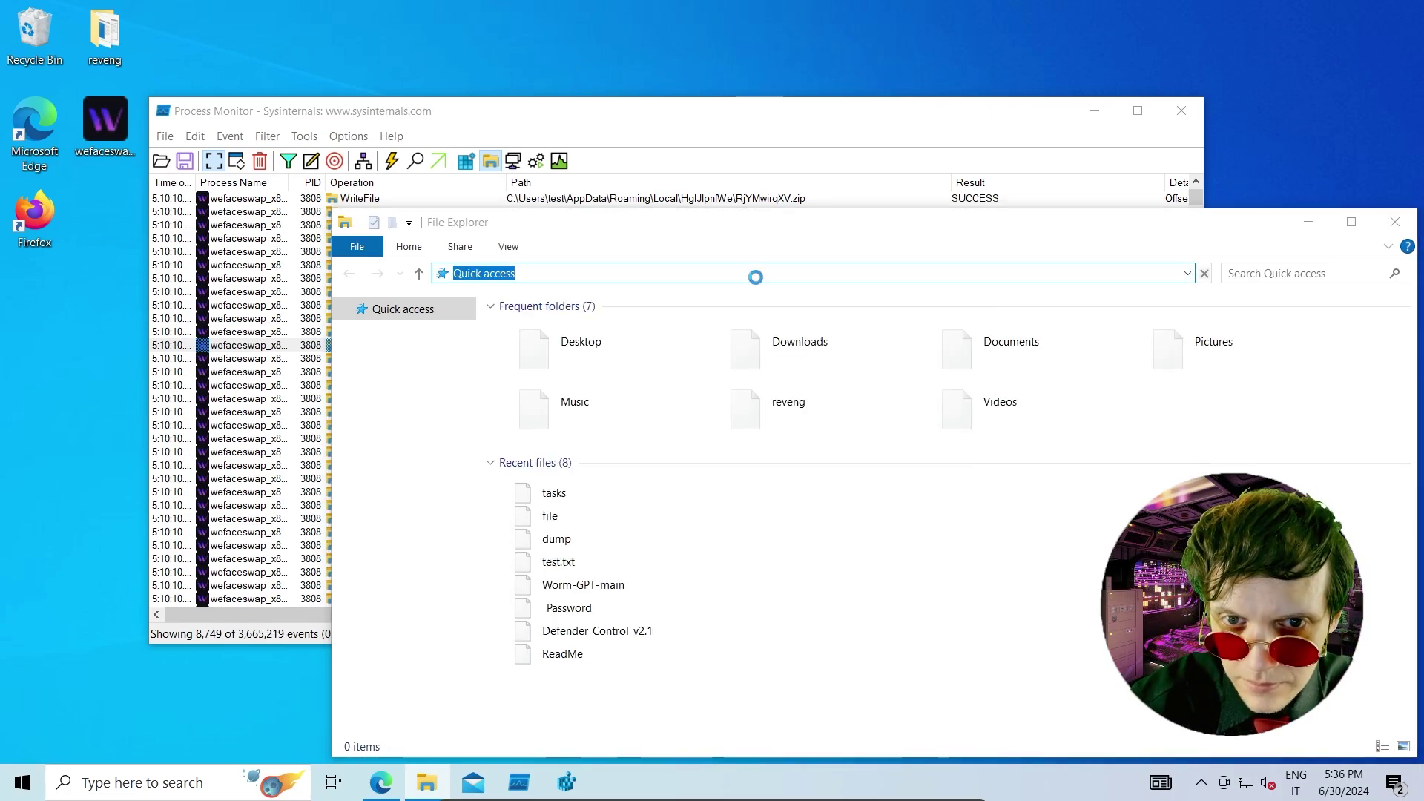
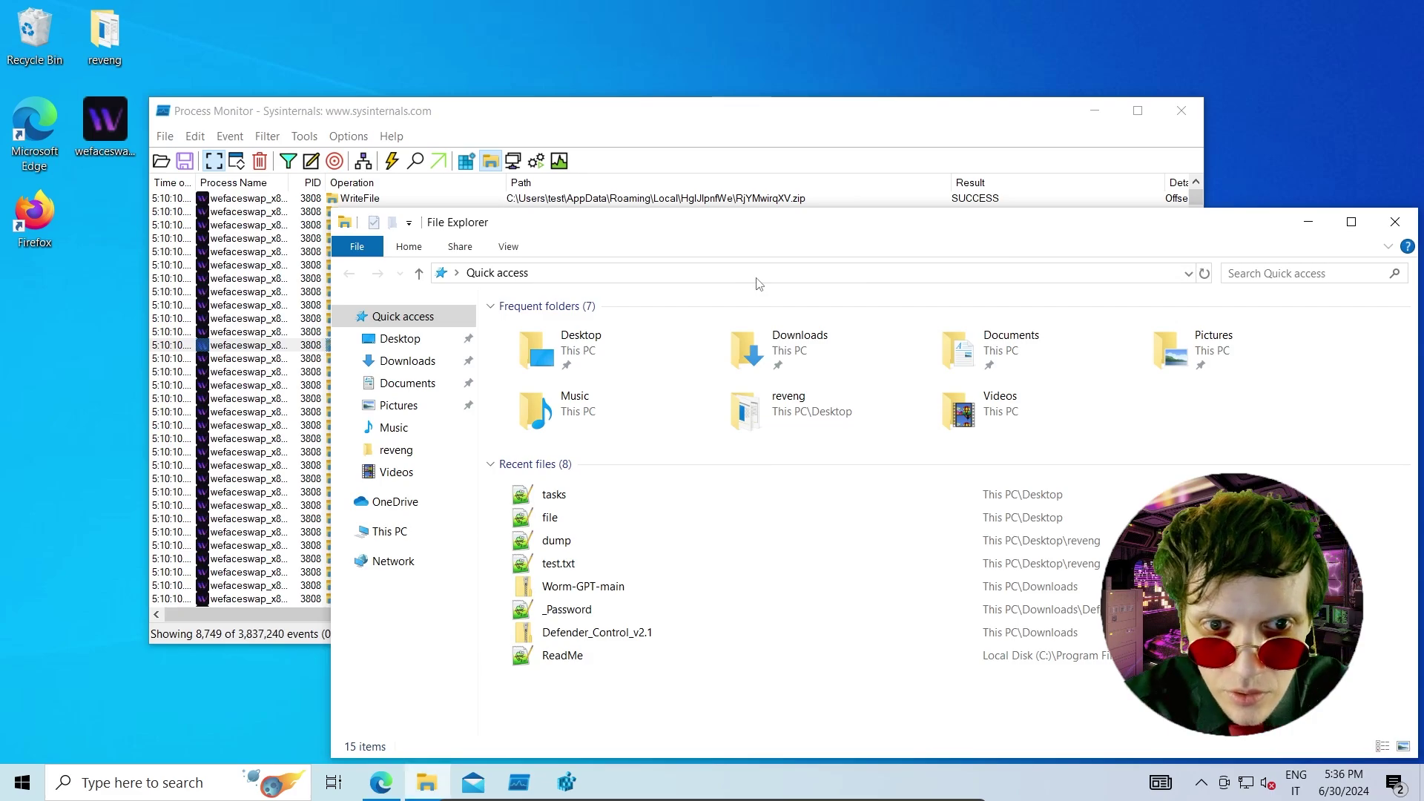
{"action": "left_click", "coordinate": [758, 275]}
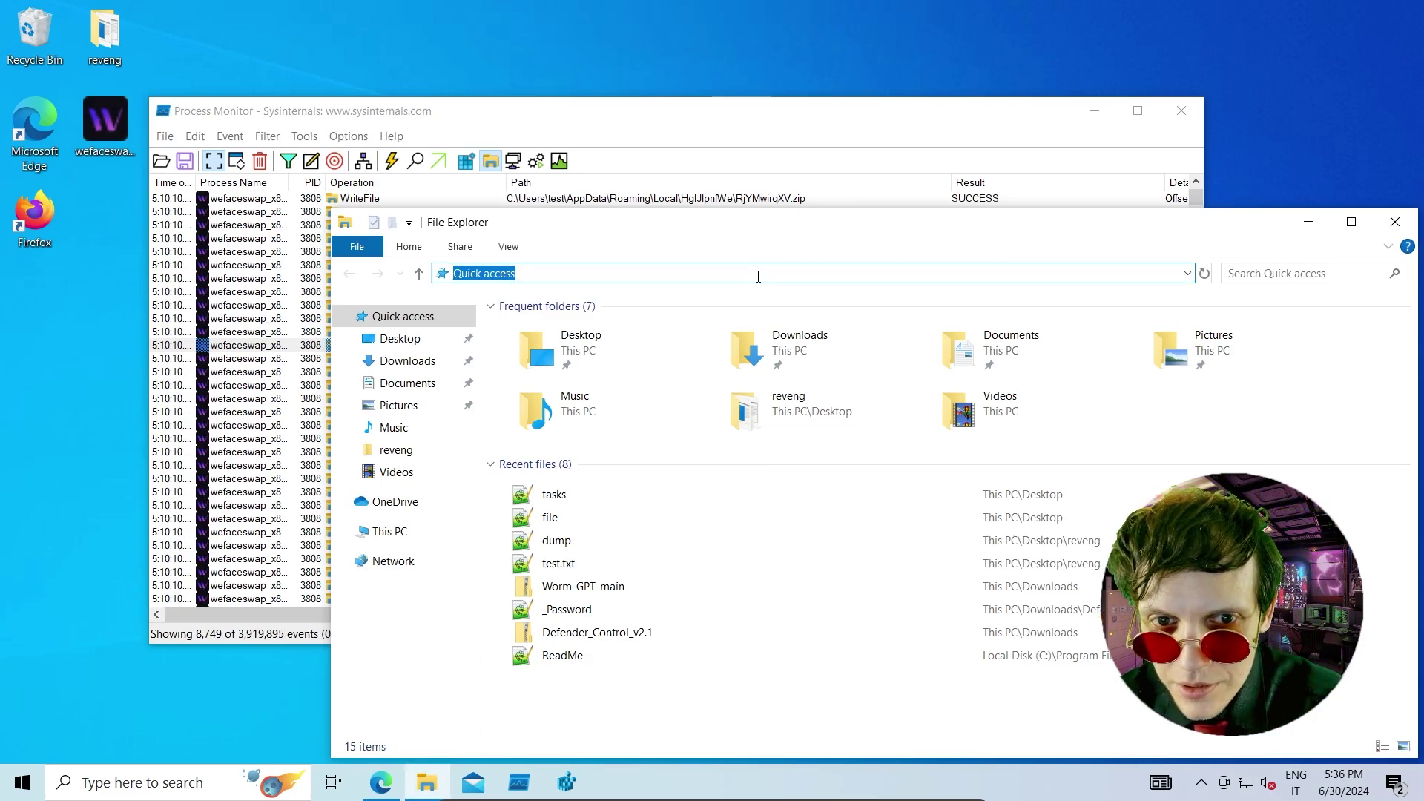